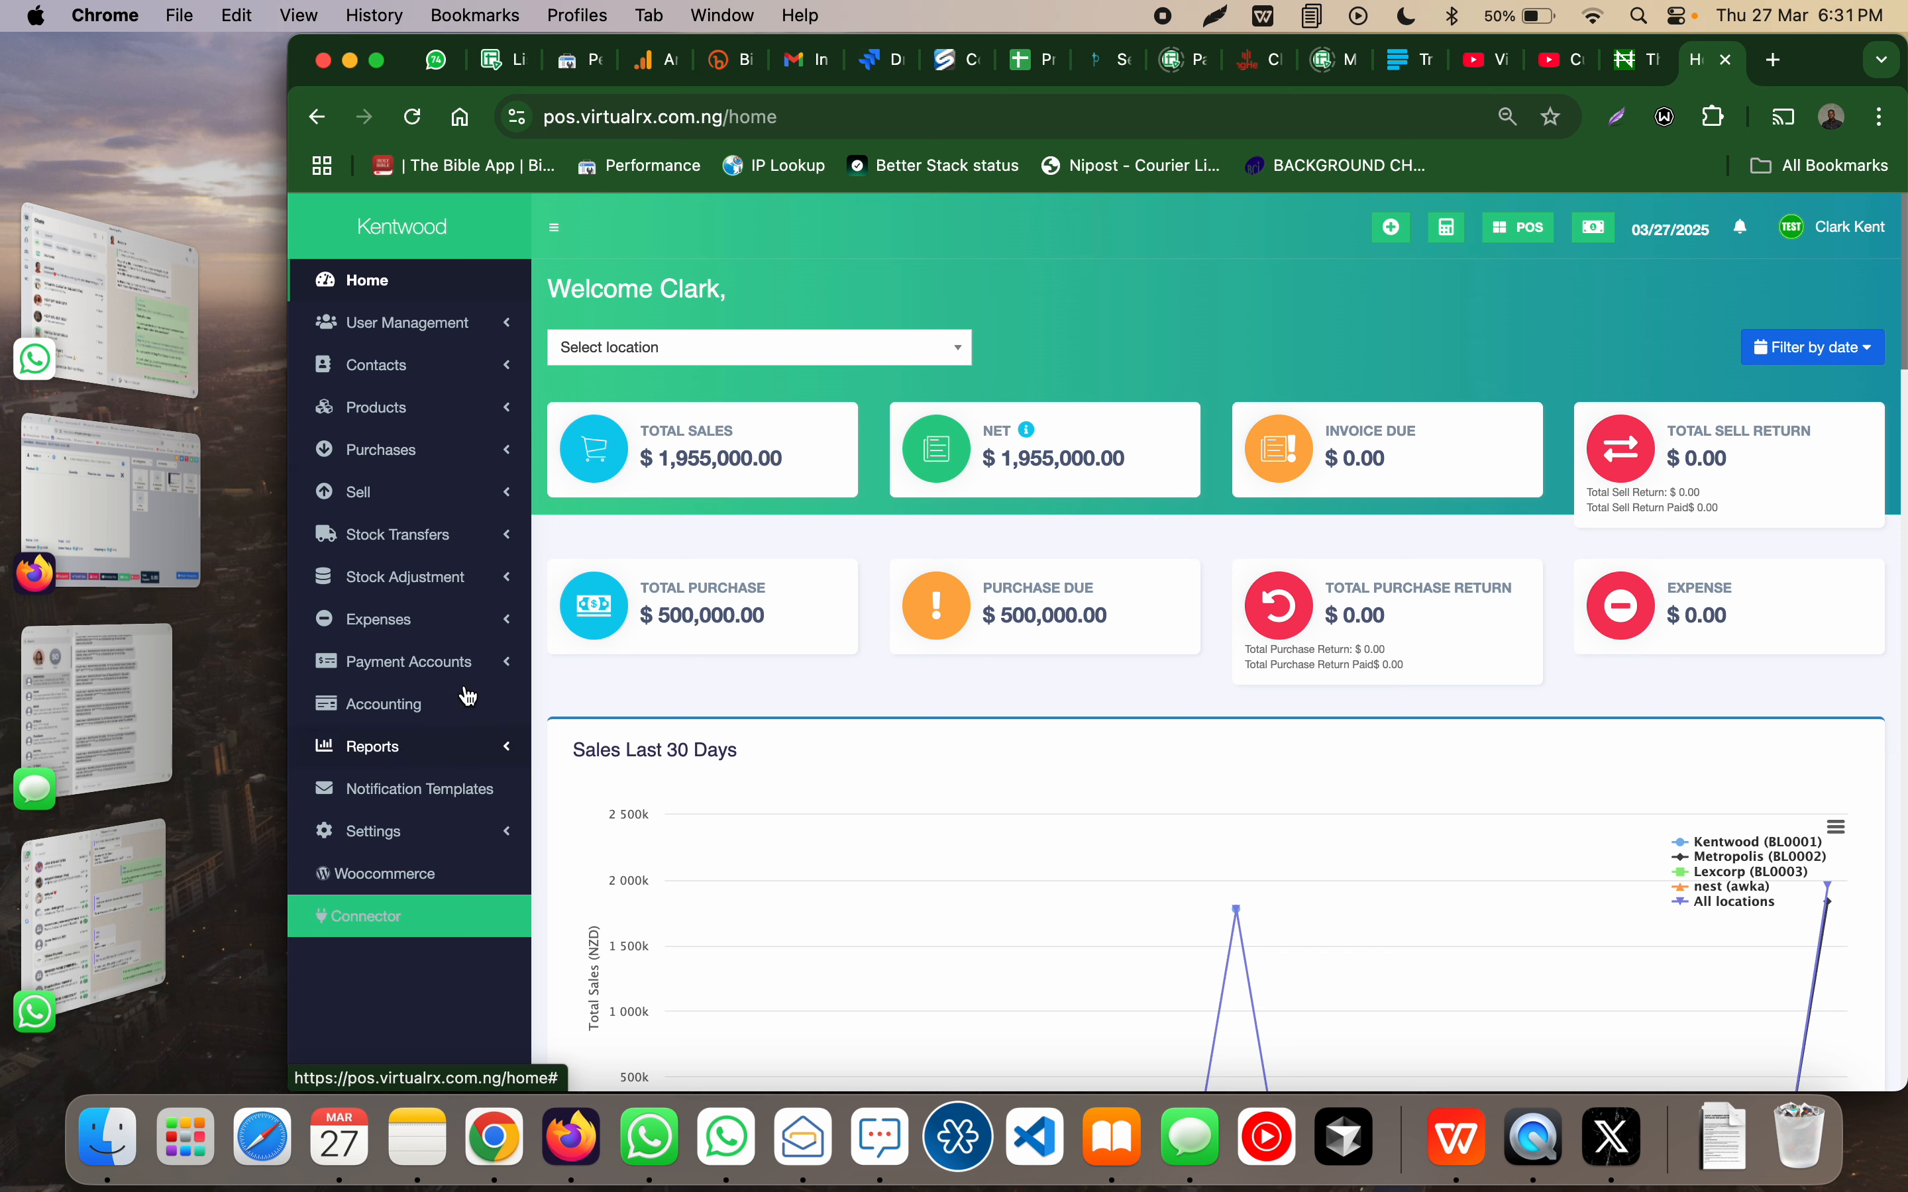
# Step: Open the list of selling price groups for products
pyautogui.click(412, 408)
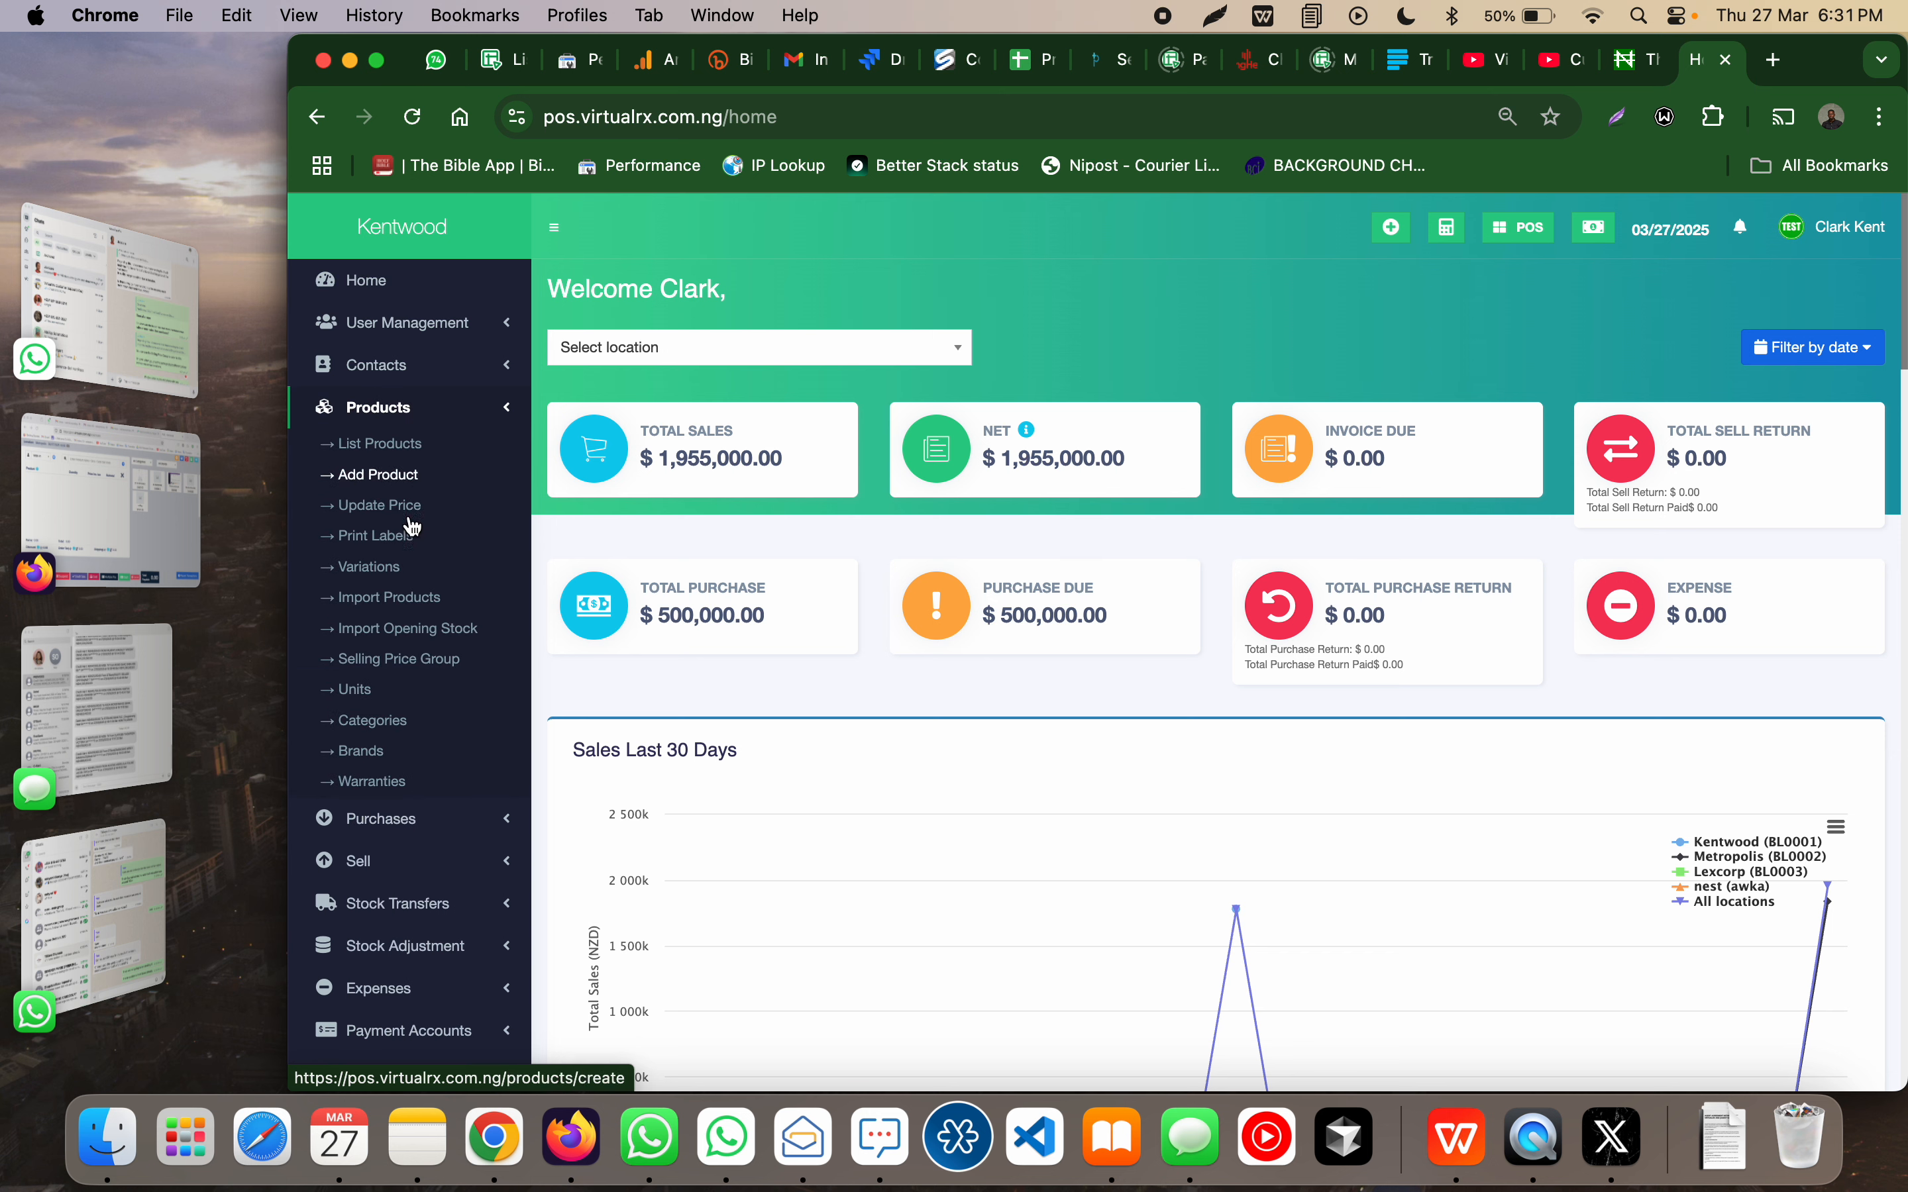
pyautogui.click(440, 661)
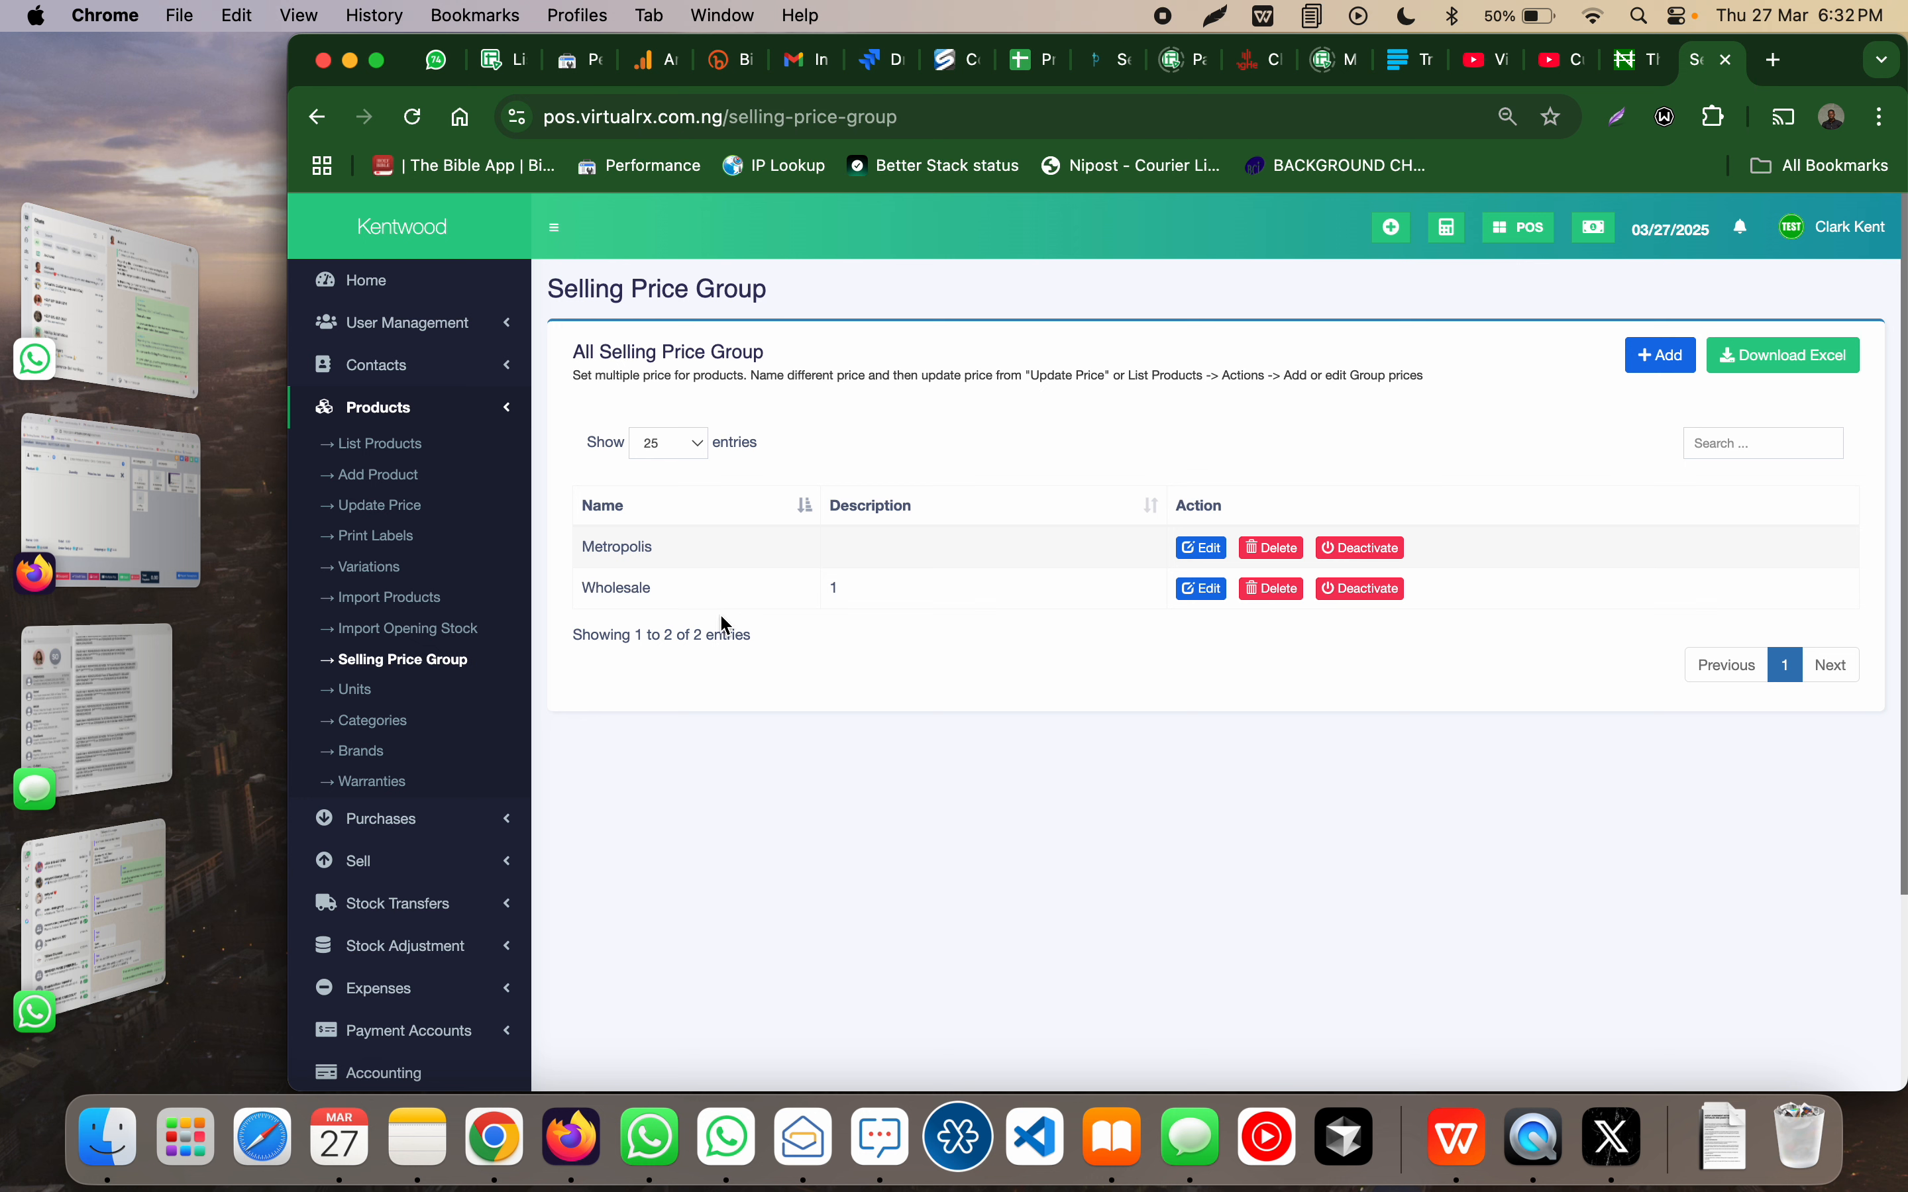
pyautogui.click(1654, 367)
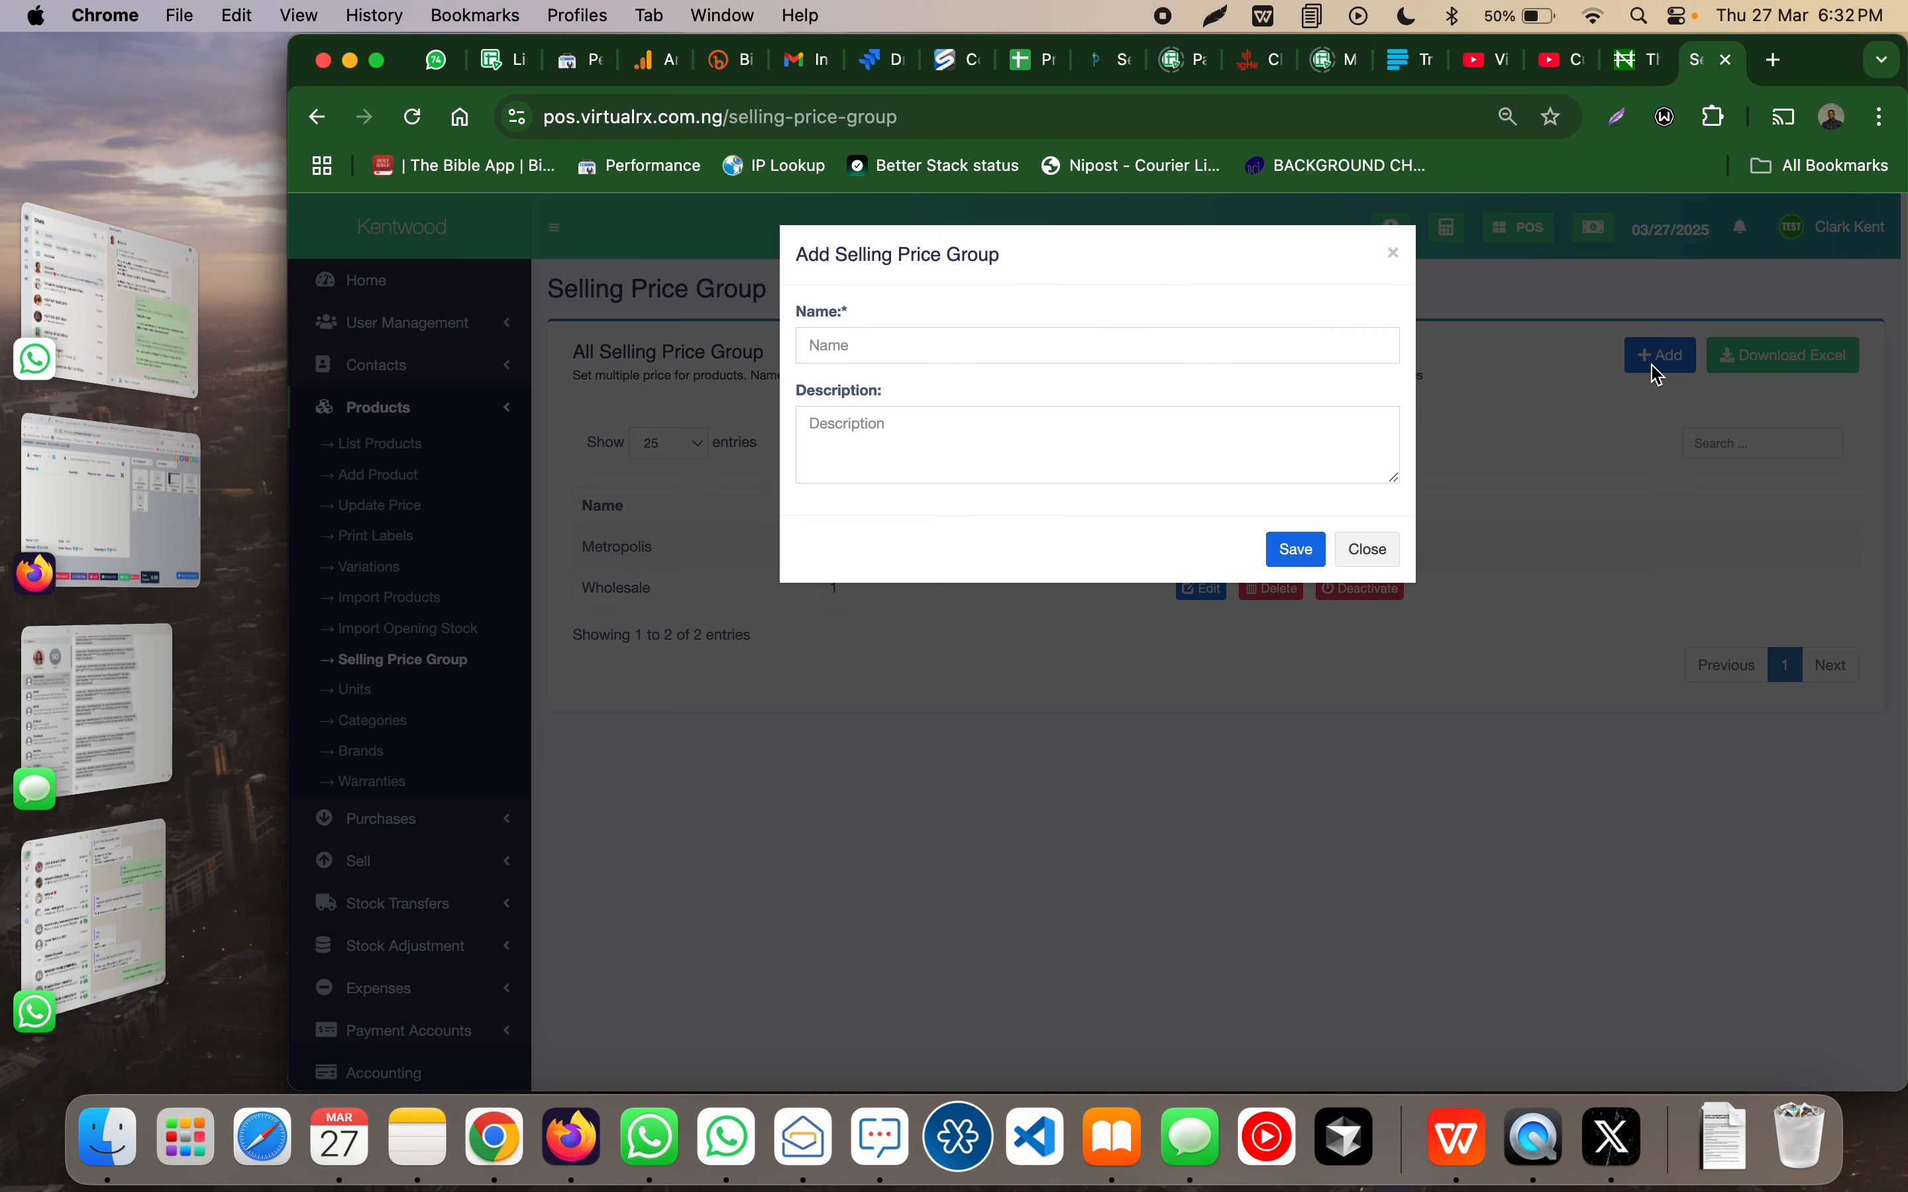
pyautogui.click(1318, 355)
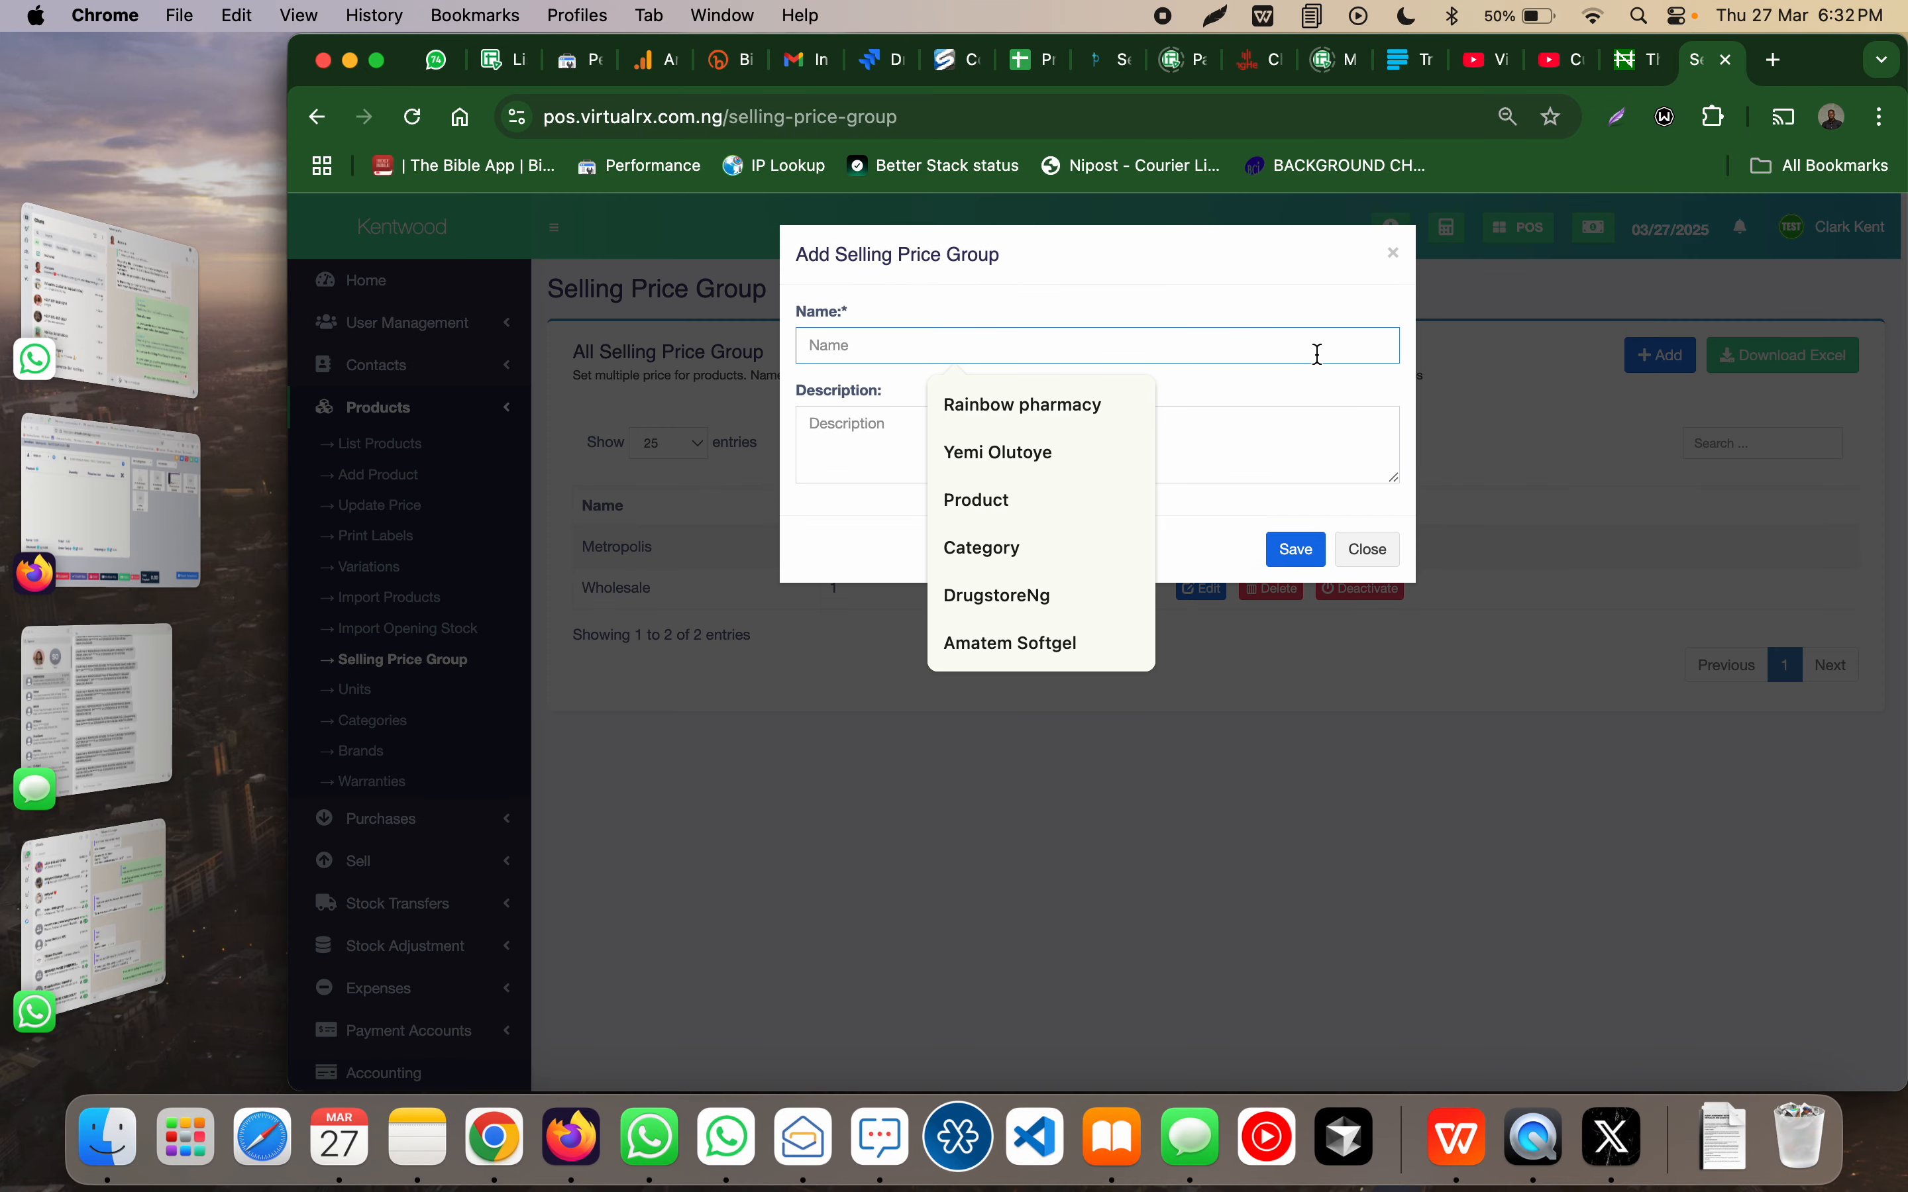
pyautogui.write('Ikoyi')
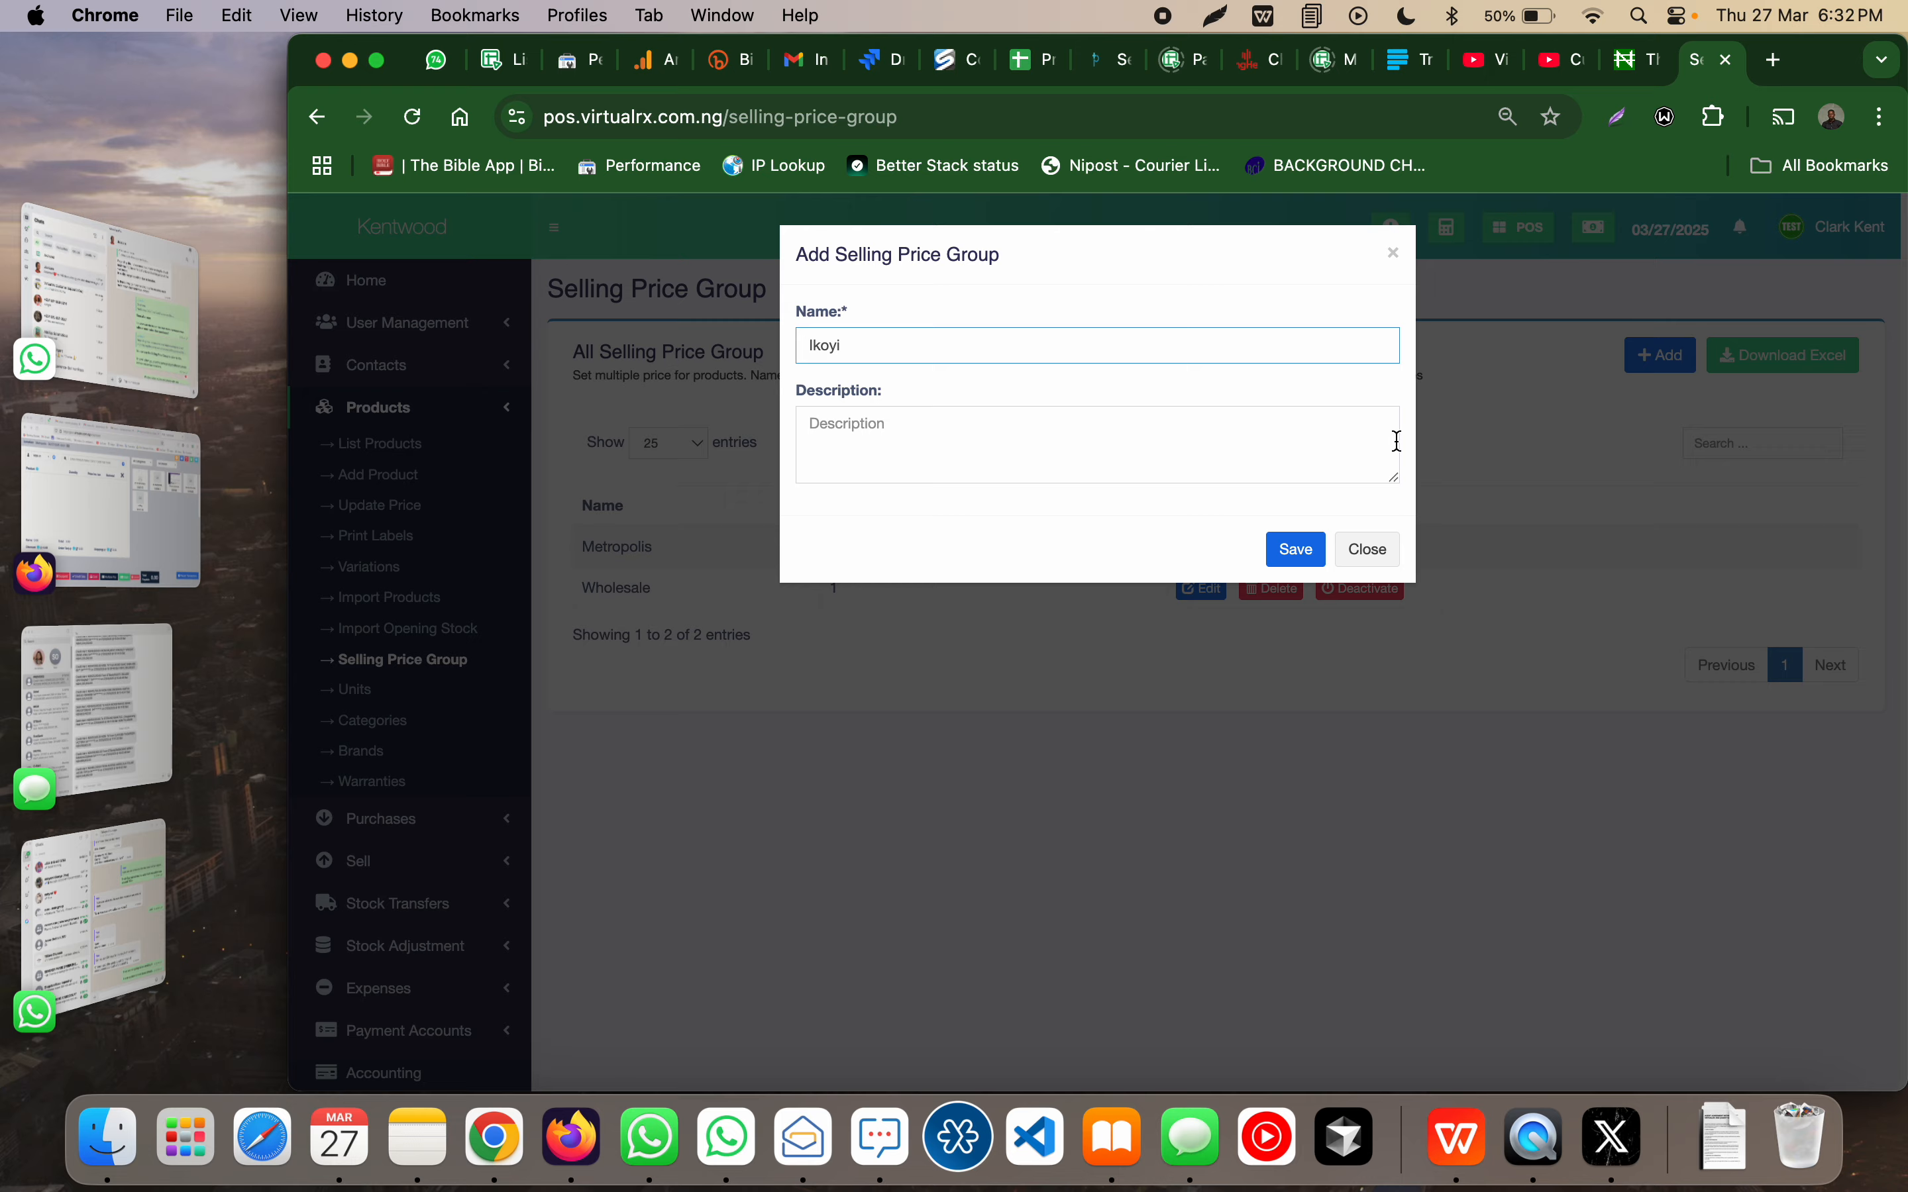
pyautogui.click(1367, 549)
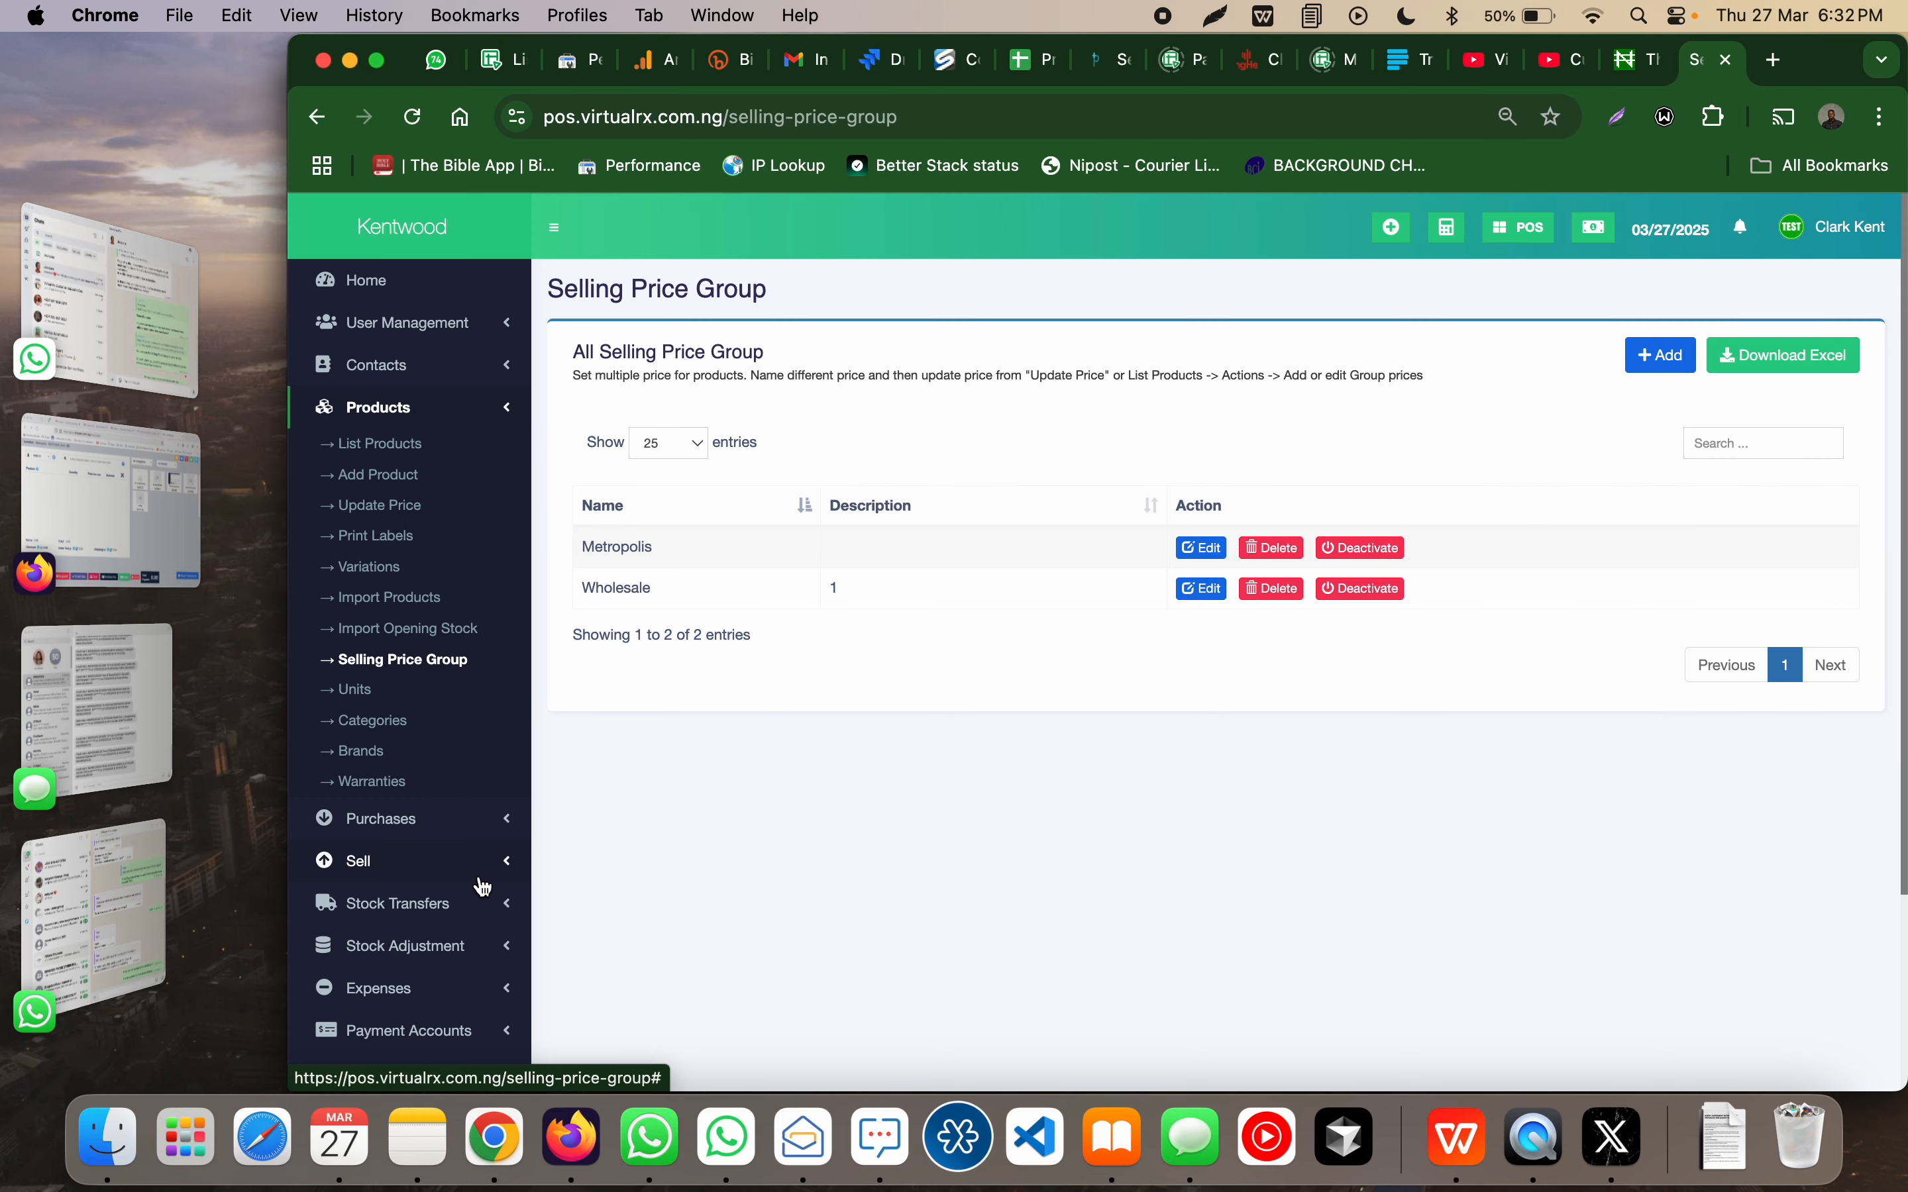
# Step: Open the list of business locations in the business configuration
pyautogui.scroll(-3, 482, 882)
pyautogui.click(481, 949)
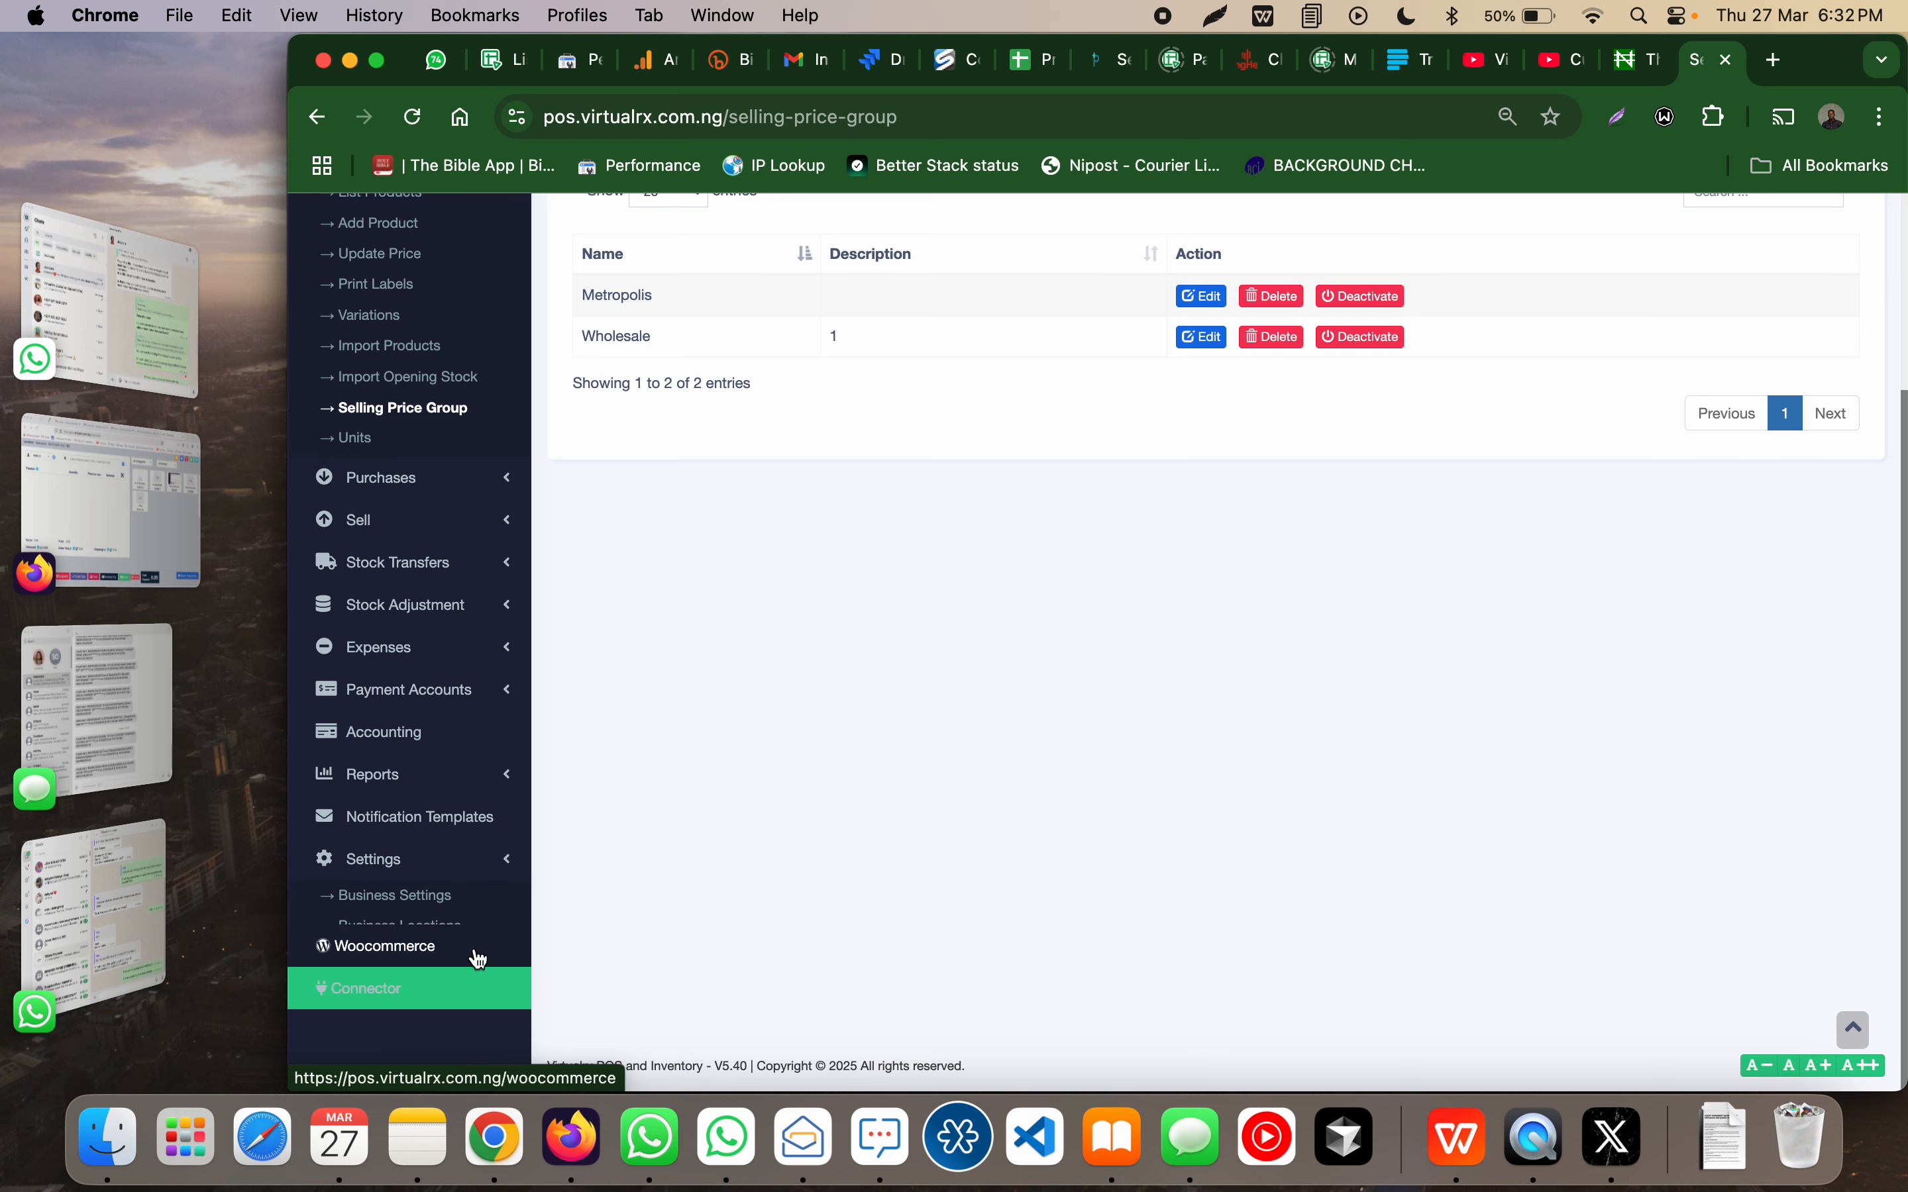
pyautogui.click(442, 906)
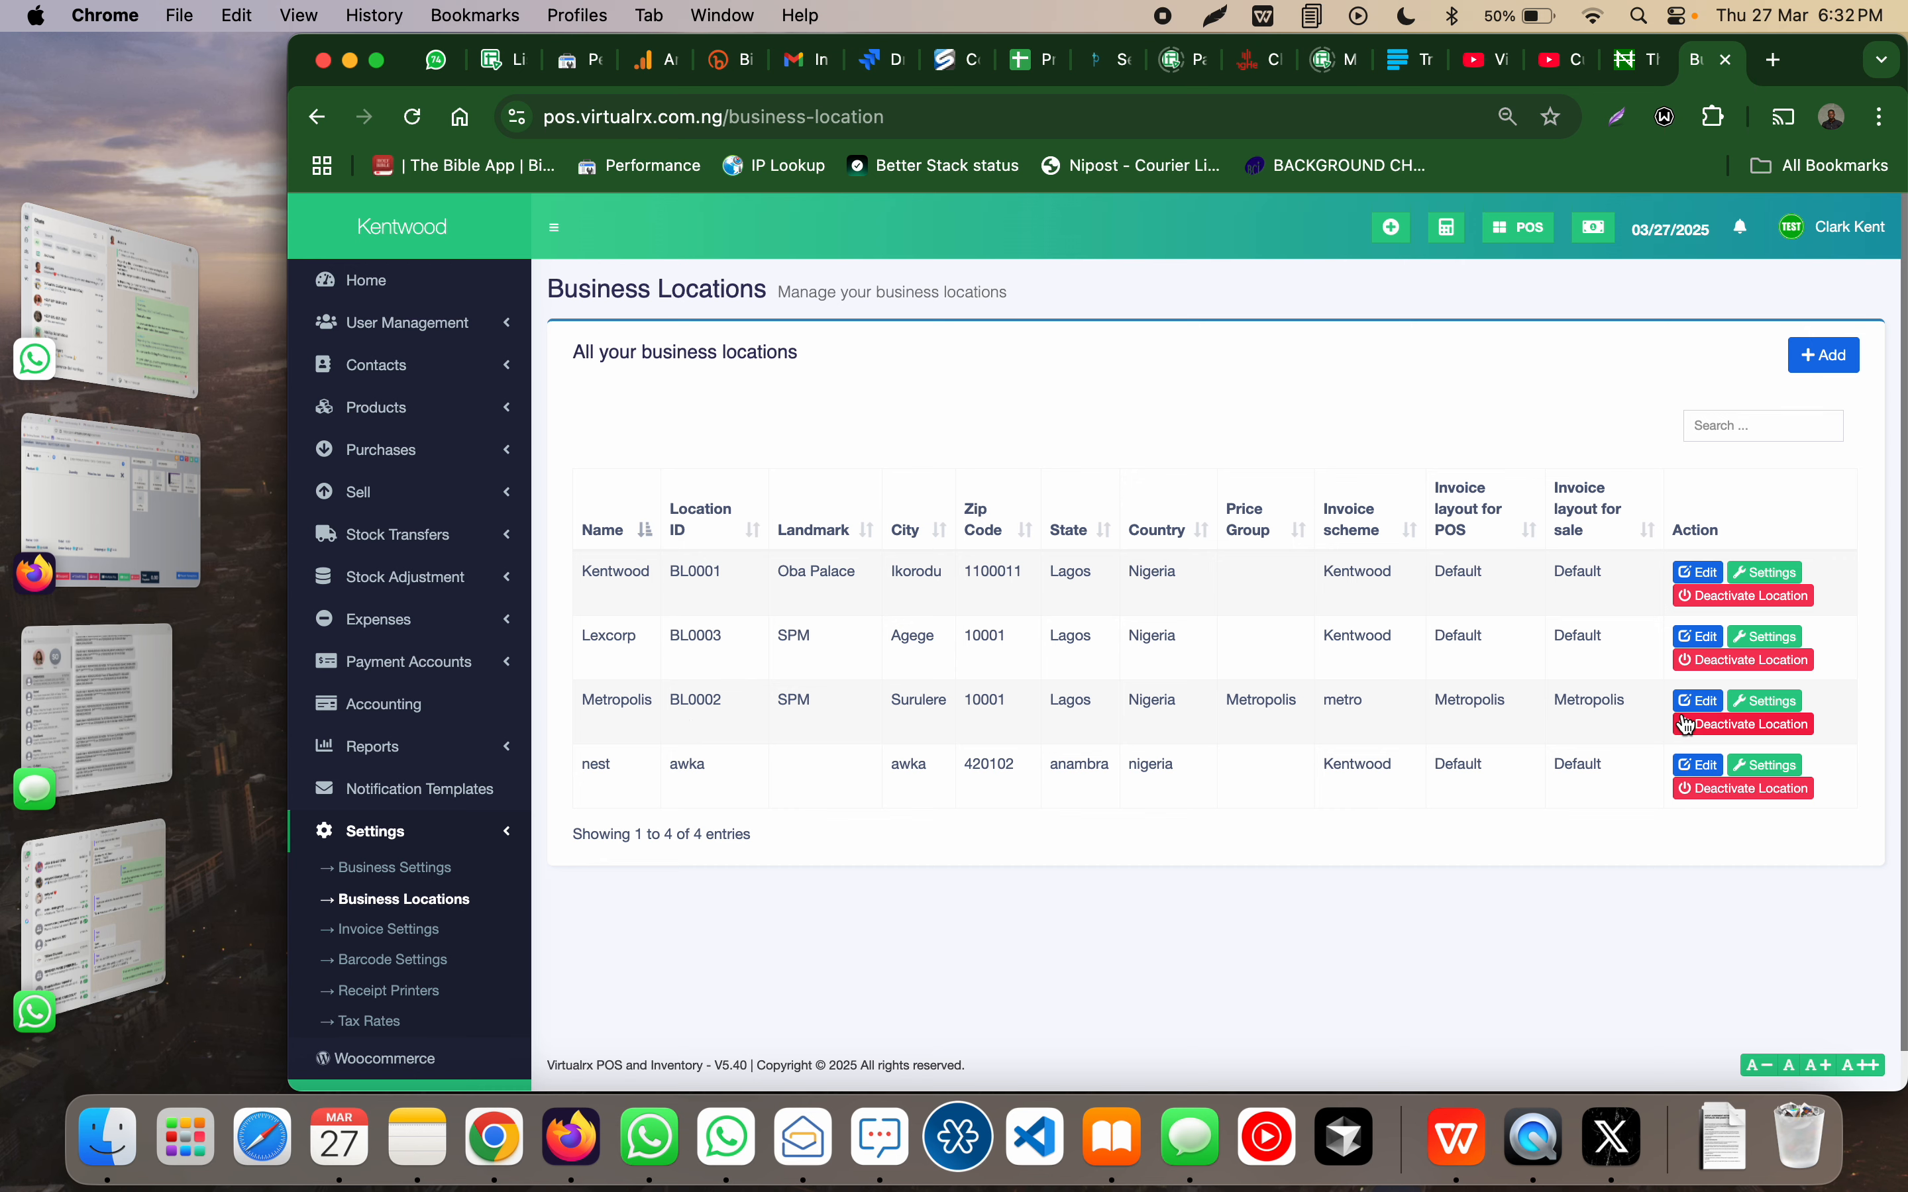
pyautogui.click(1707, 700)
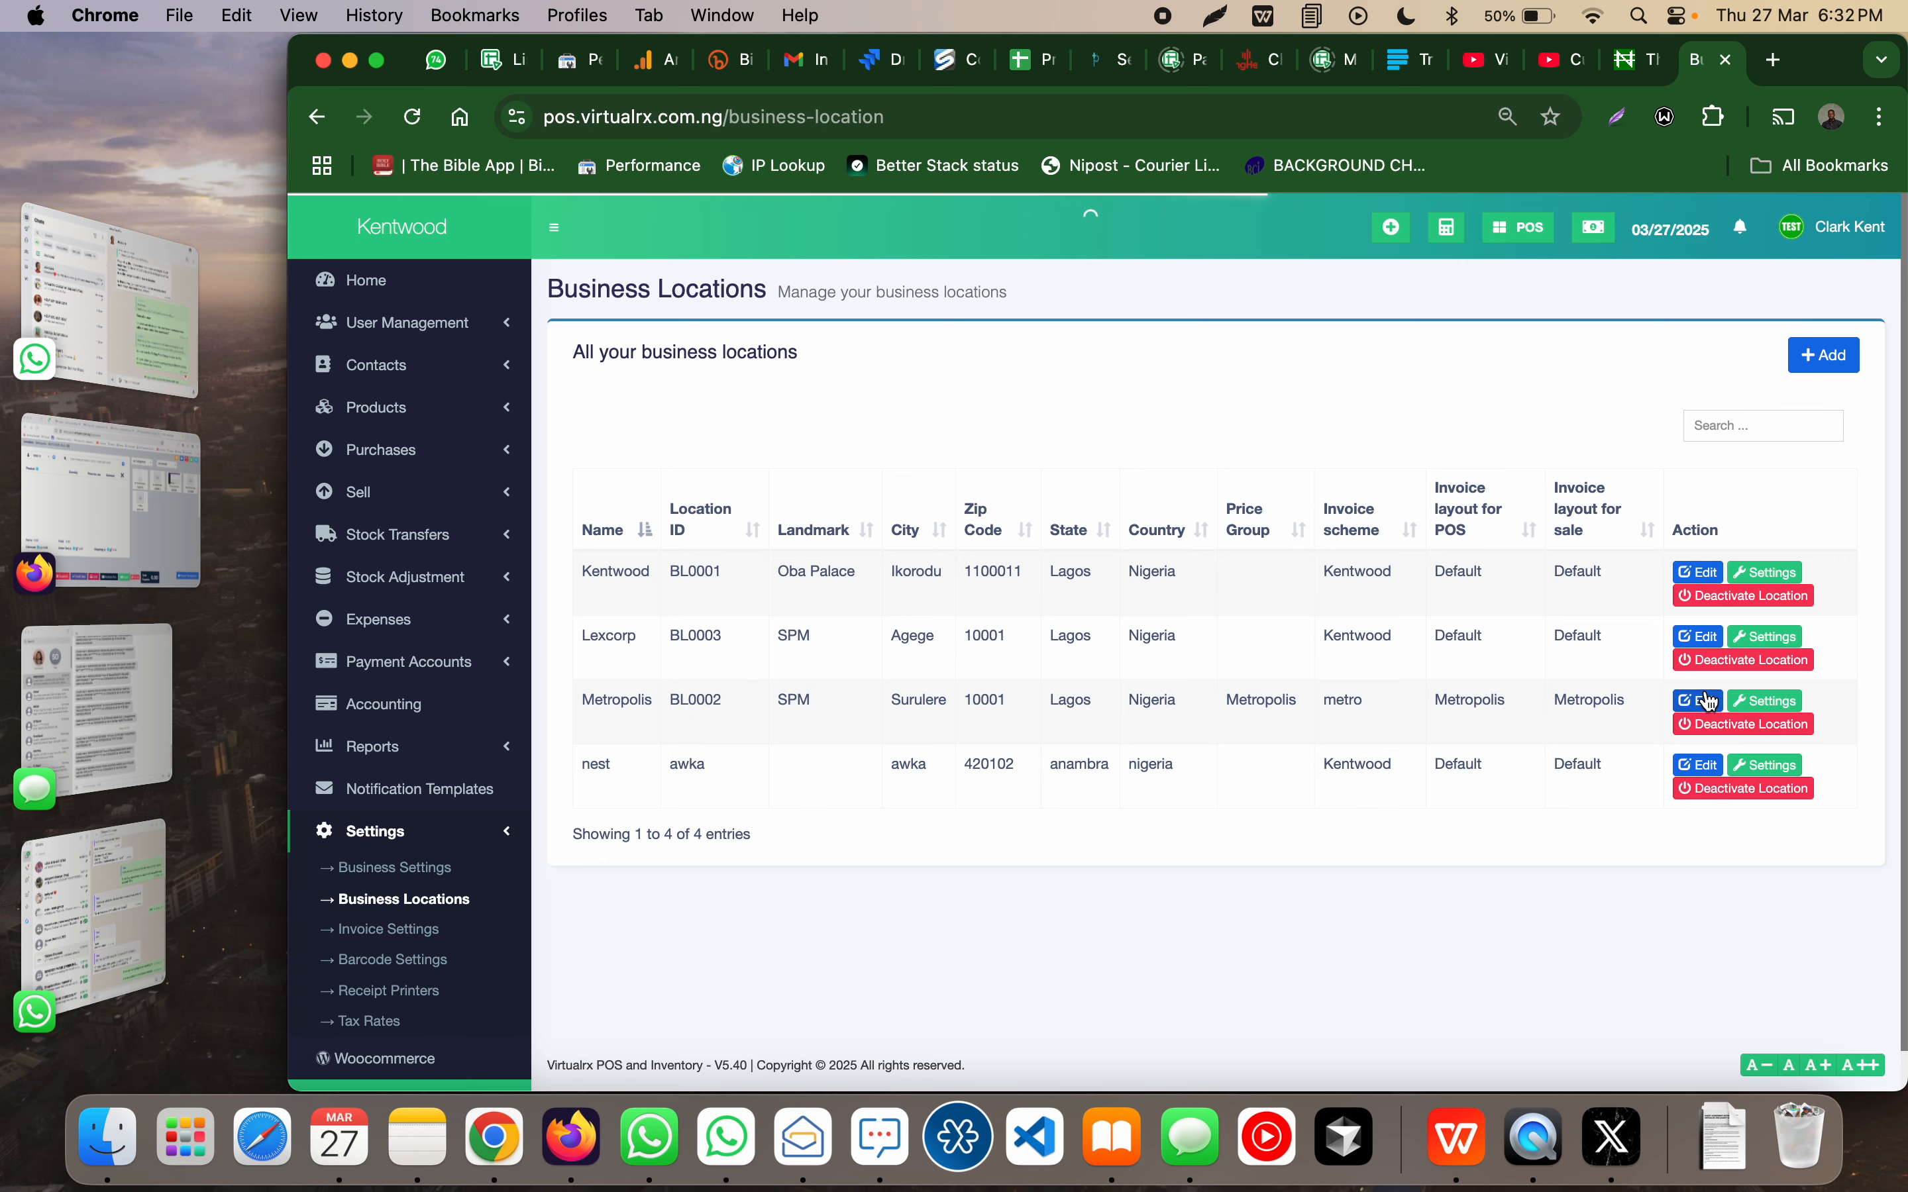
pyautogui.scroll(-5, 1025, 730)
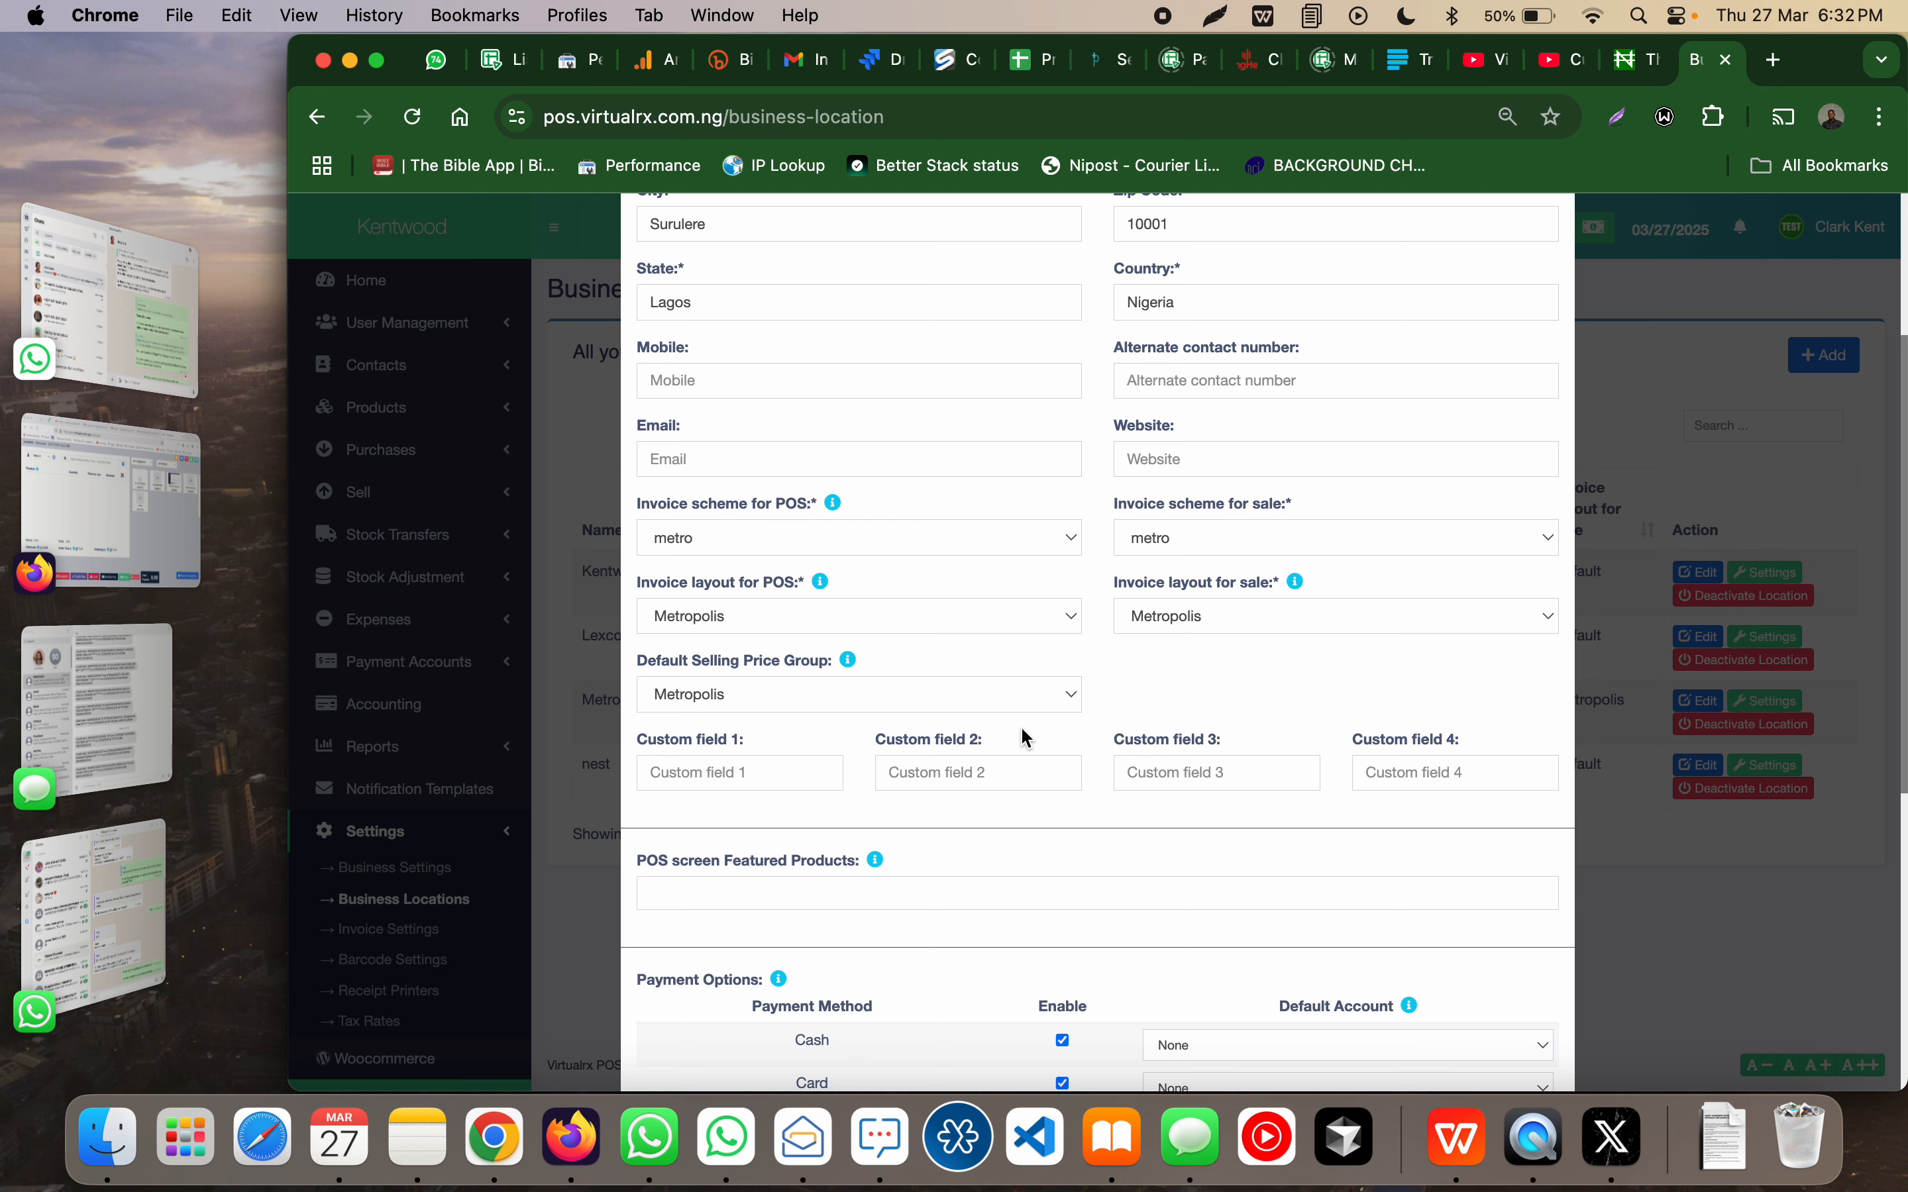
pyautogui.click(813, 695)
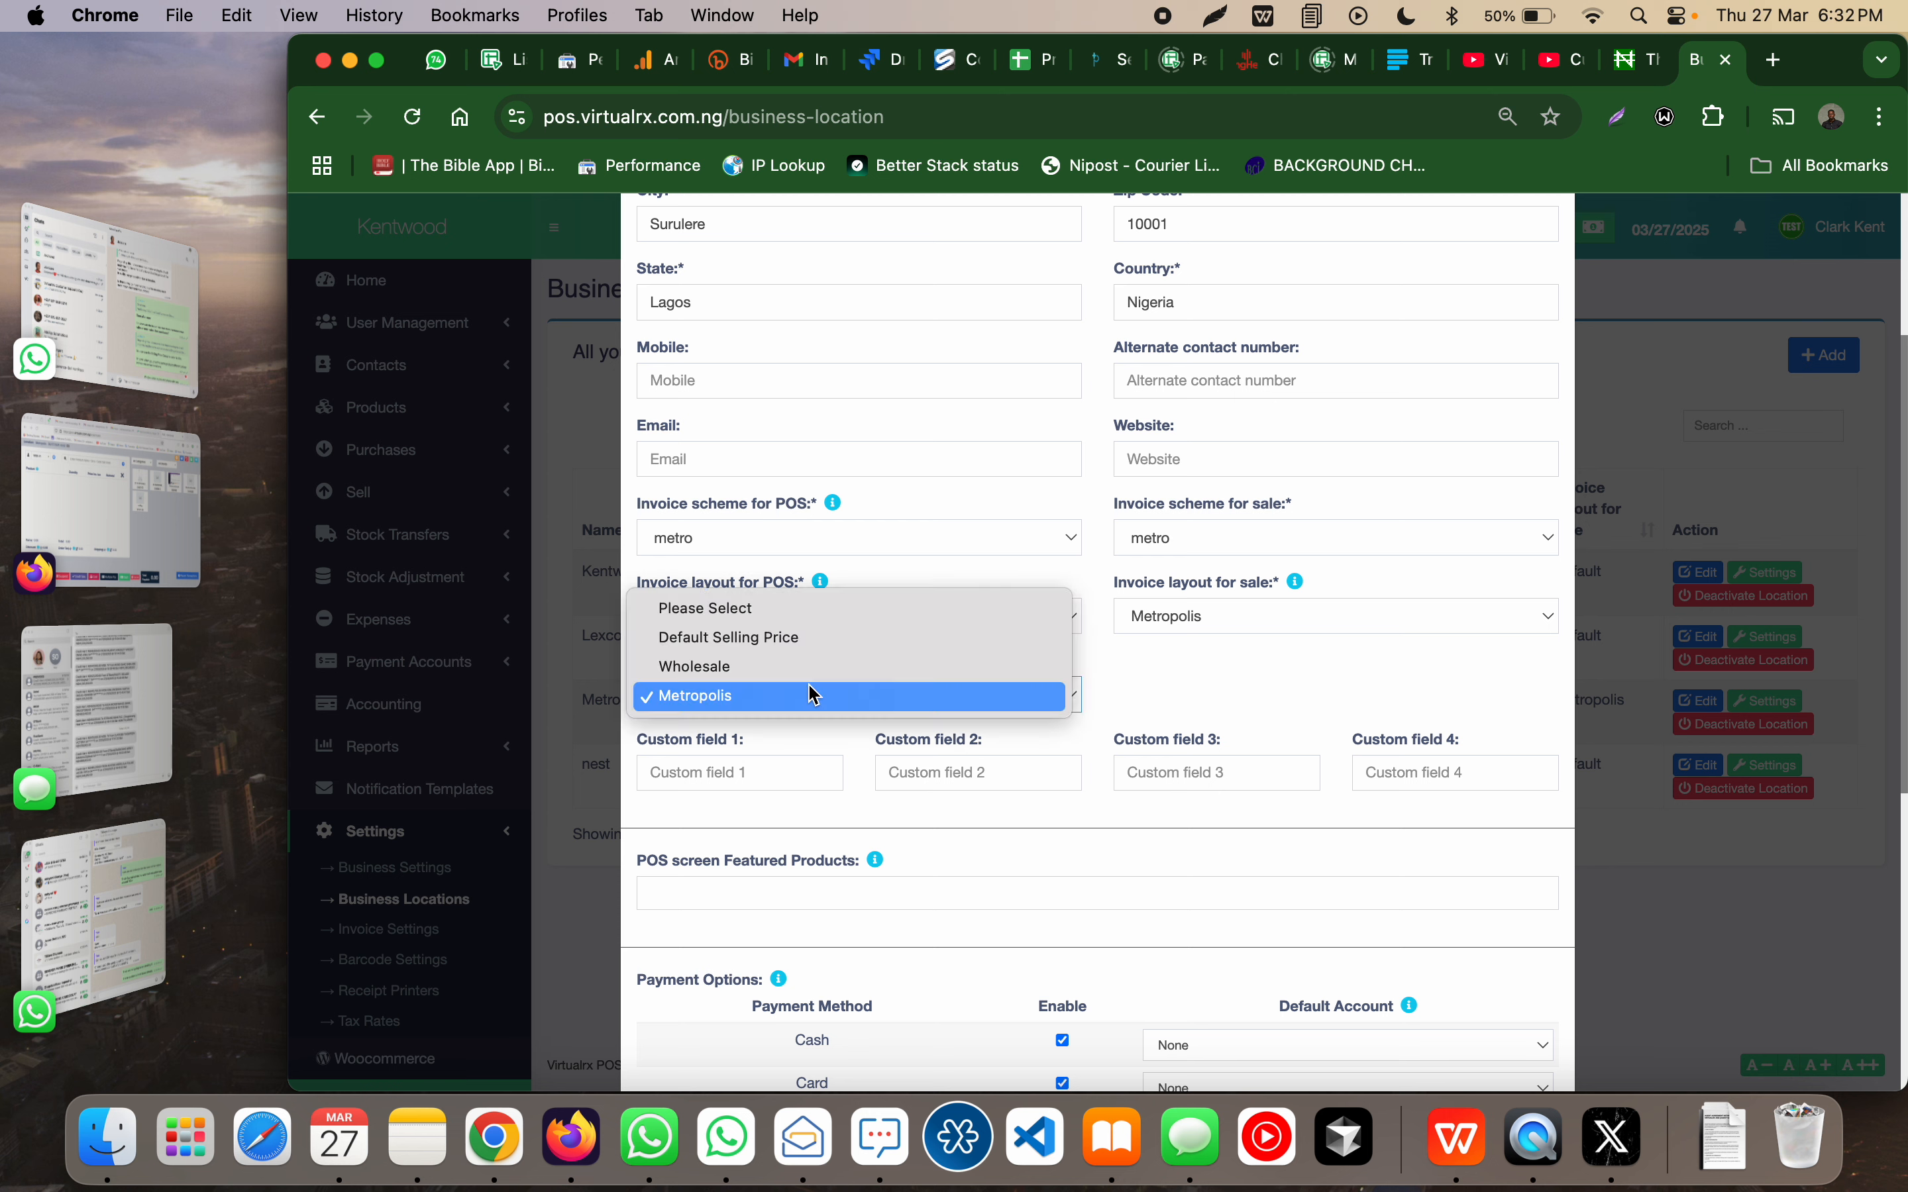
pyautogui.click(804, 698)
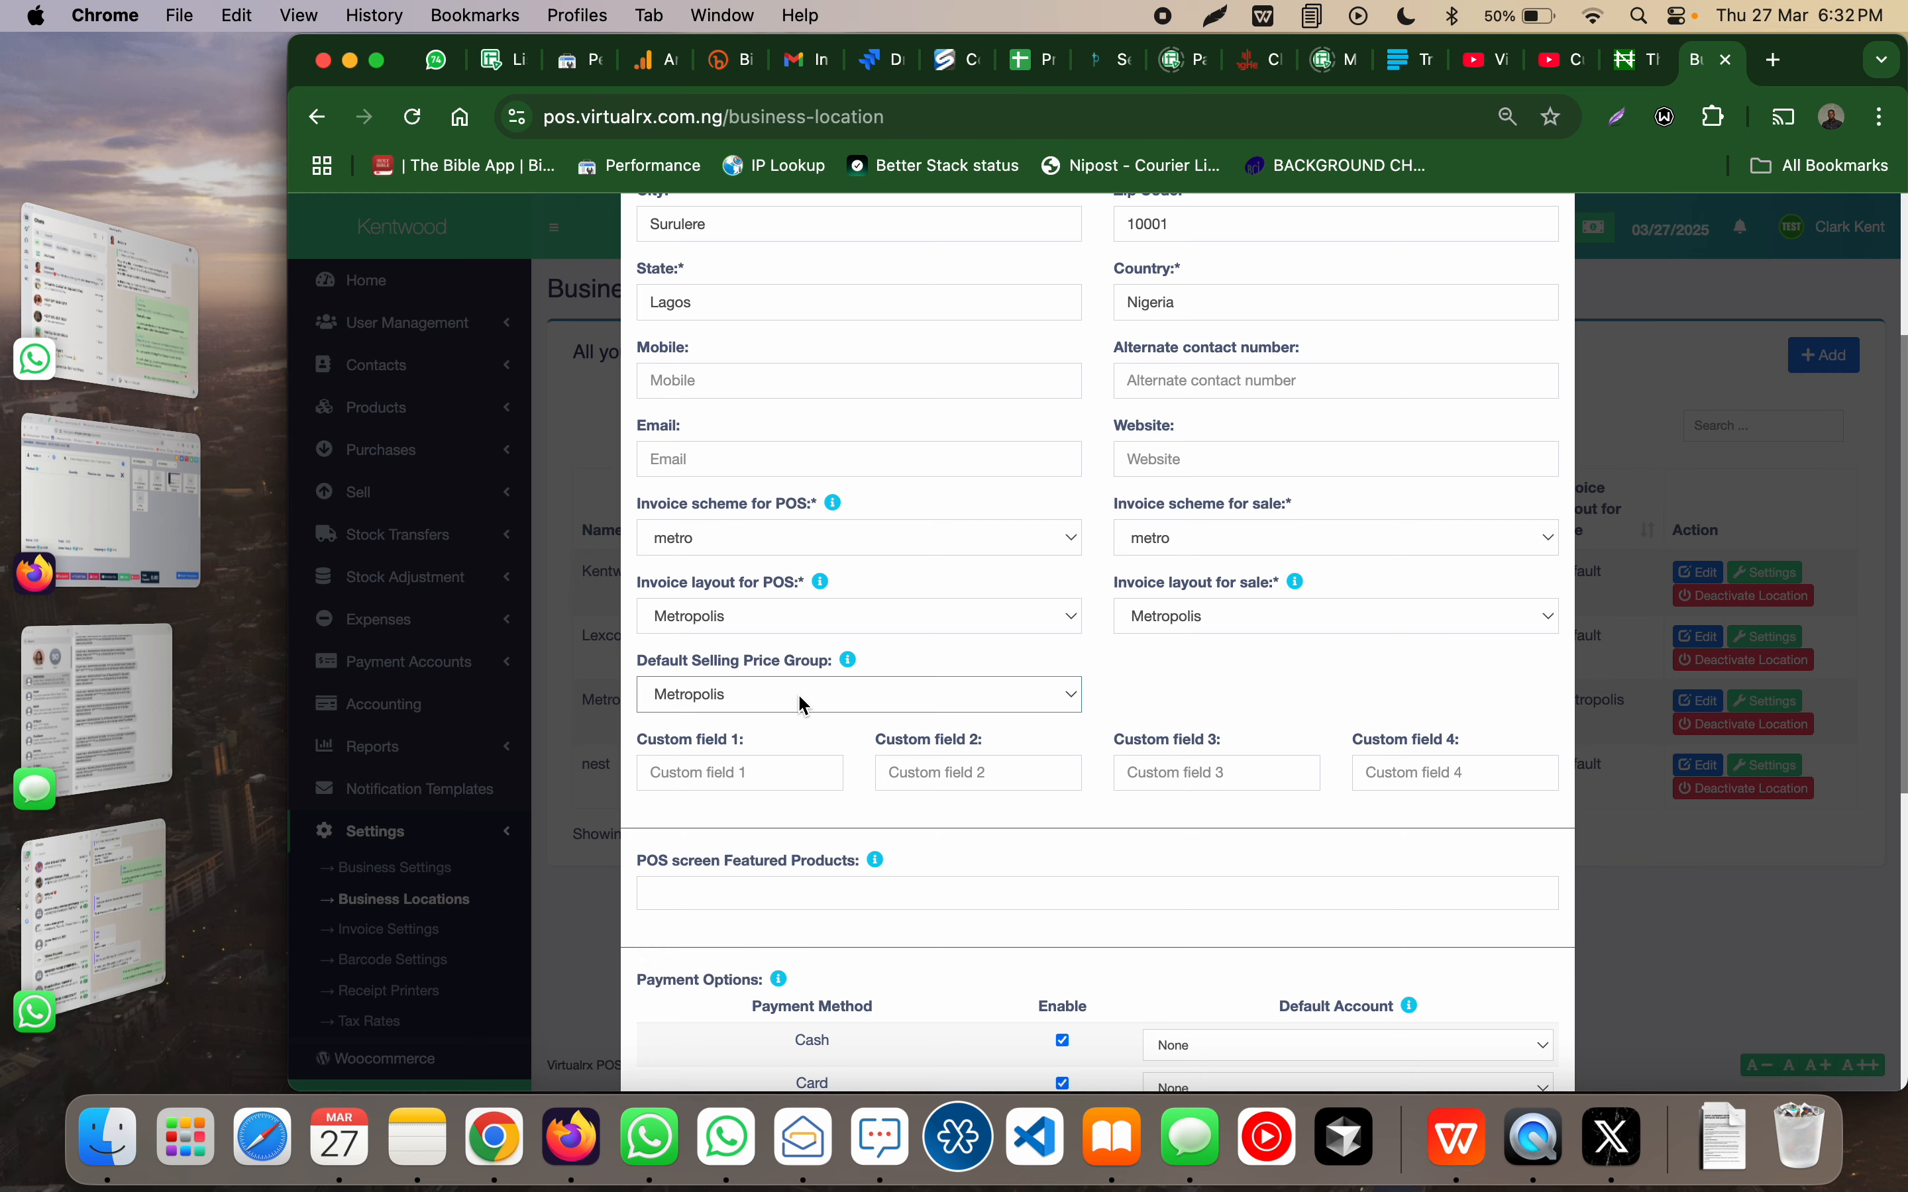
pyautogui.scroll(2, 797, 693)
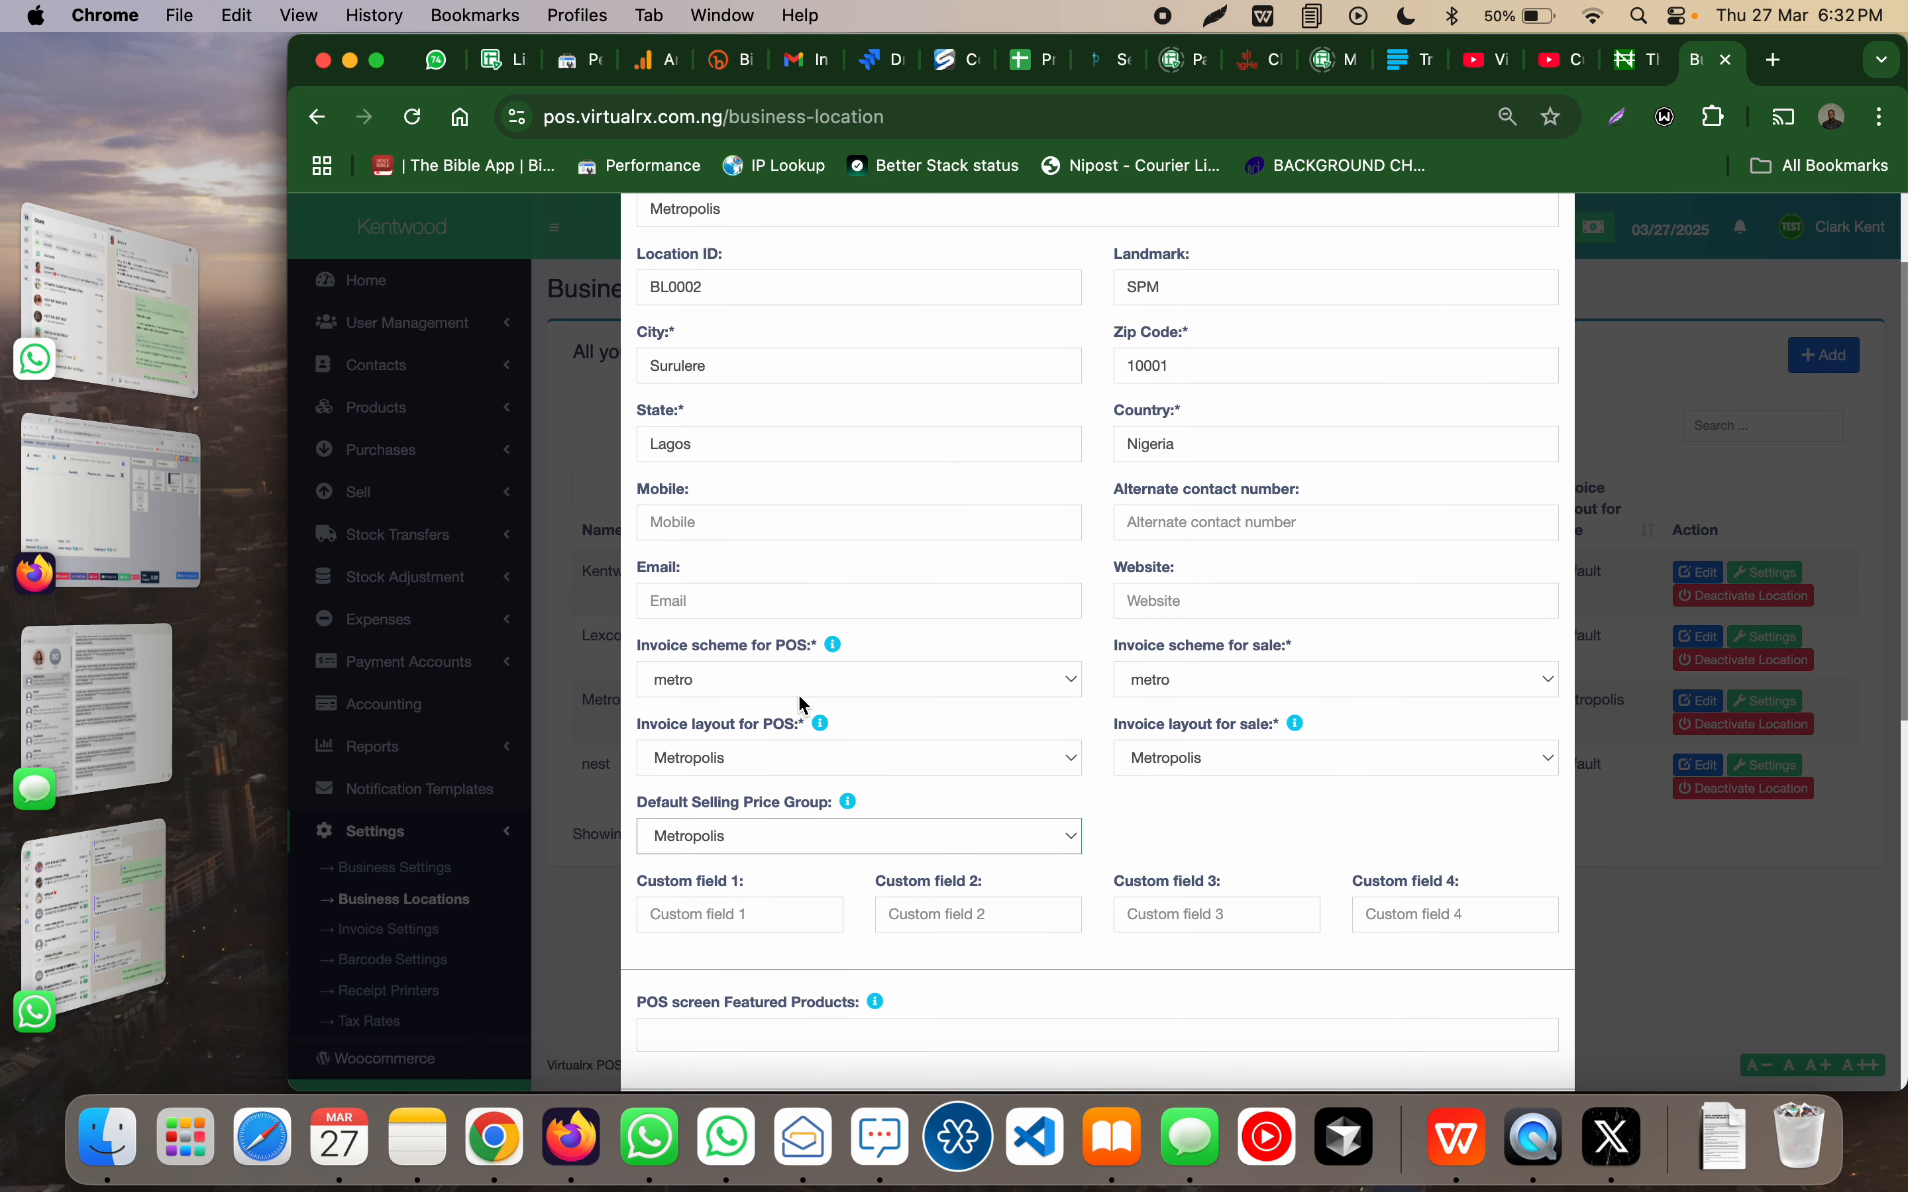
pyautogui.click(1629, 908)
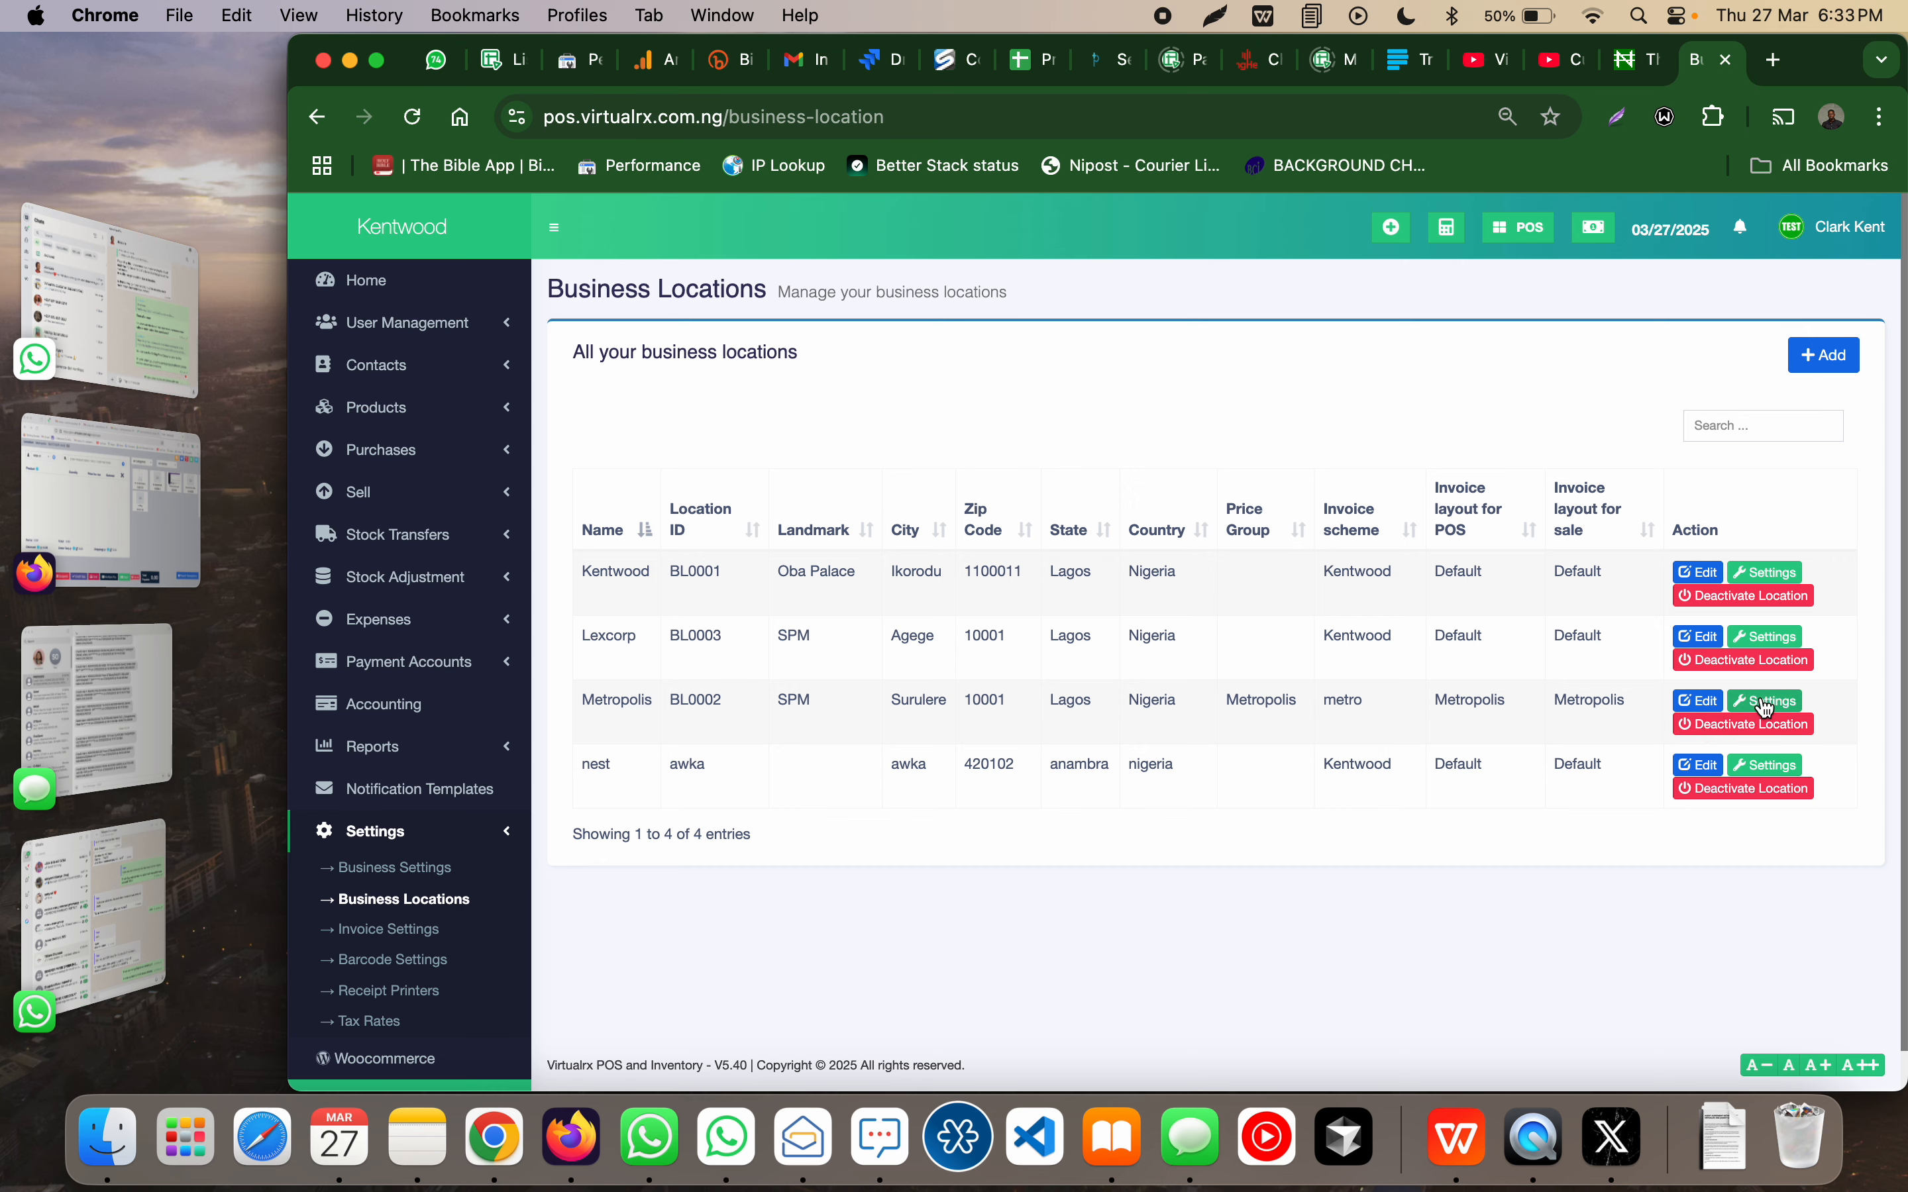
# Step: Edit the Metropolis business location, choose Metropolis as its default selling price group, and save the update
pyautogui.click(1678, 704)
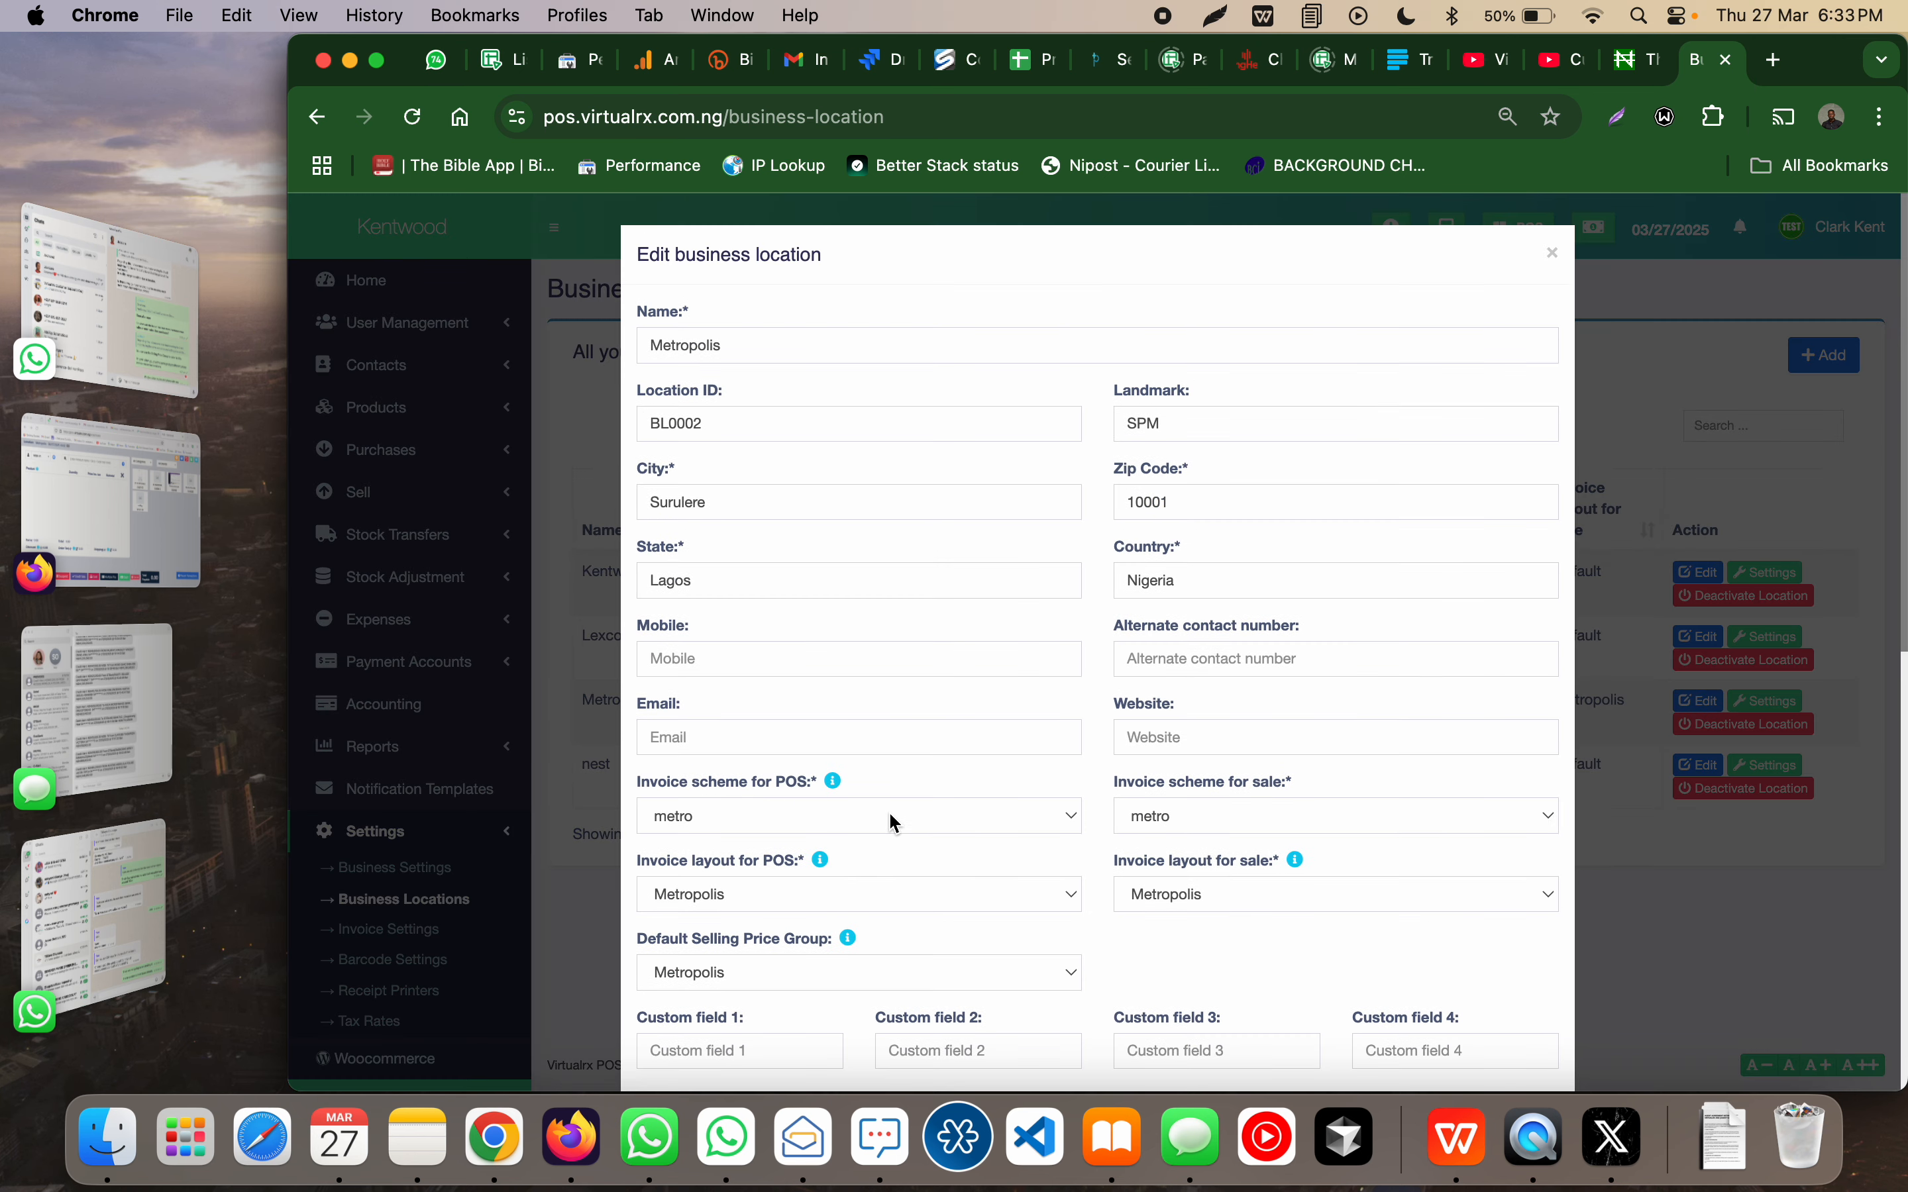
pyautogui.scroll(-3, 888, 811)
pyautogui.click(865, 683)
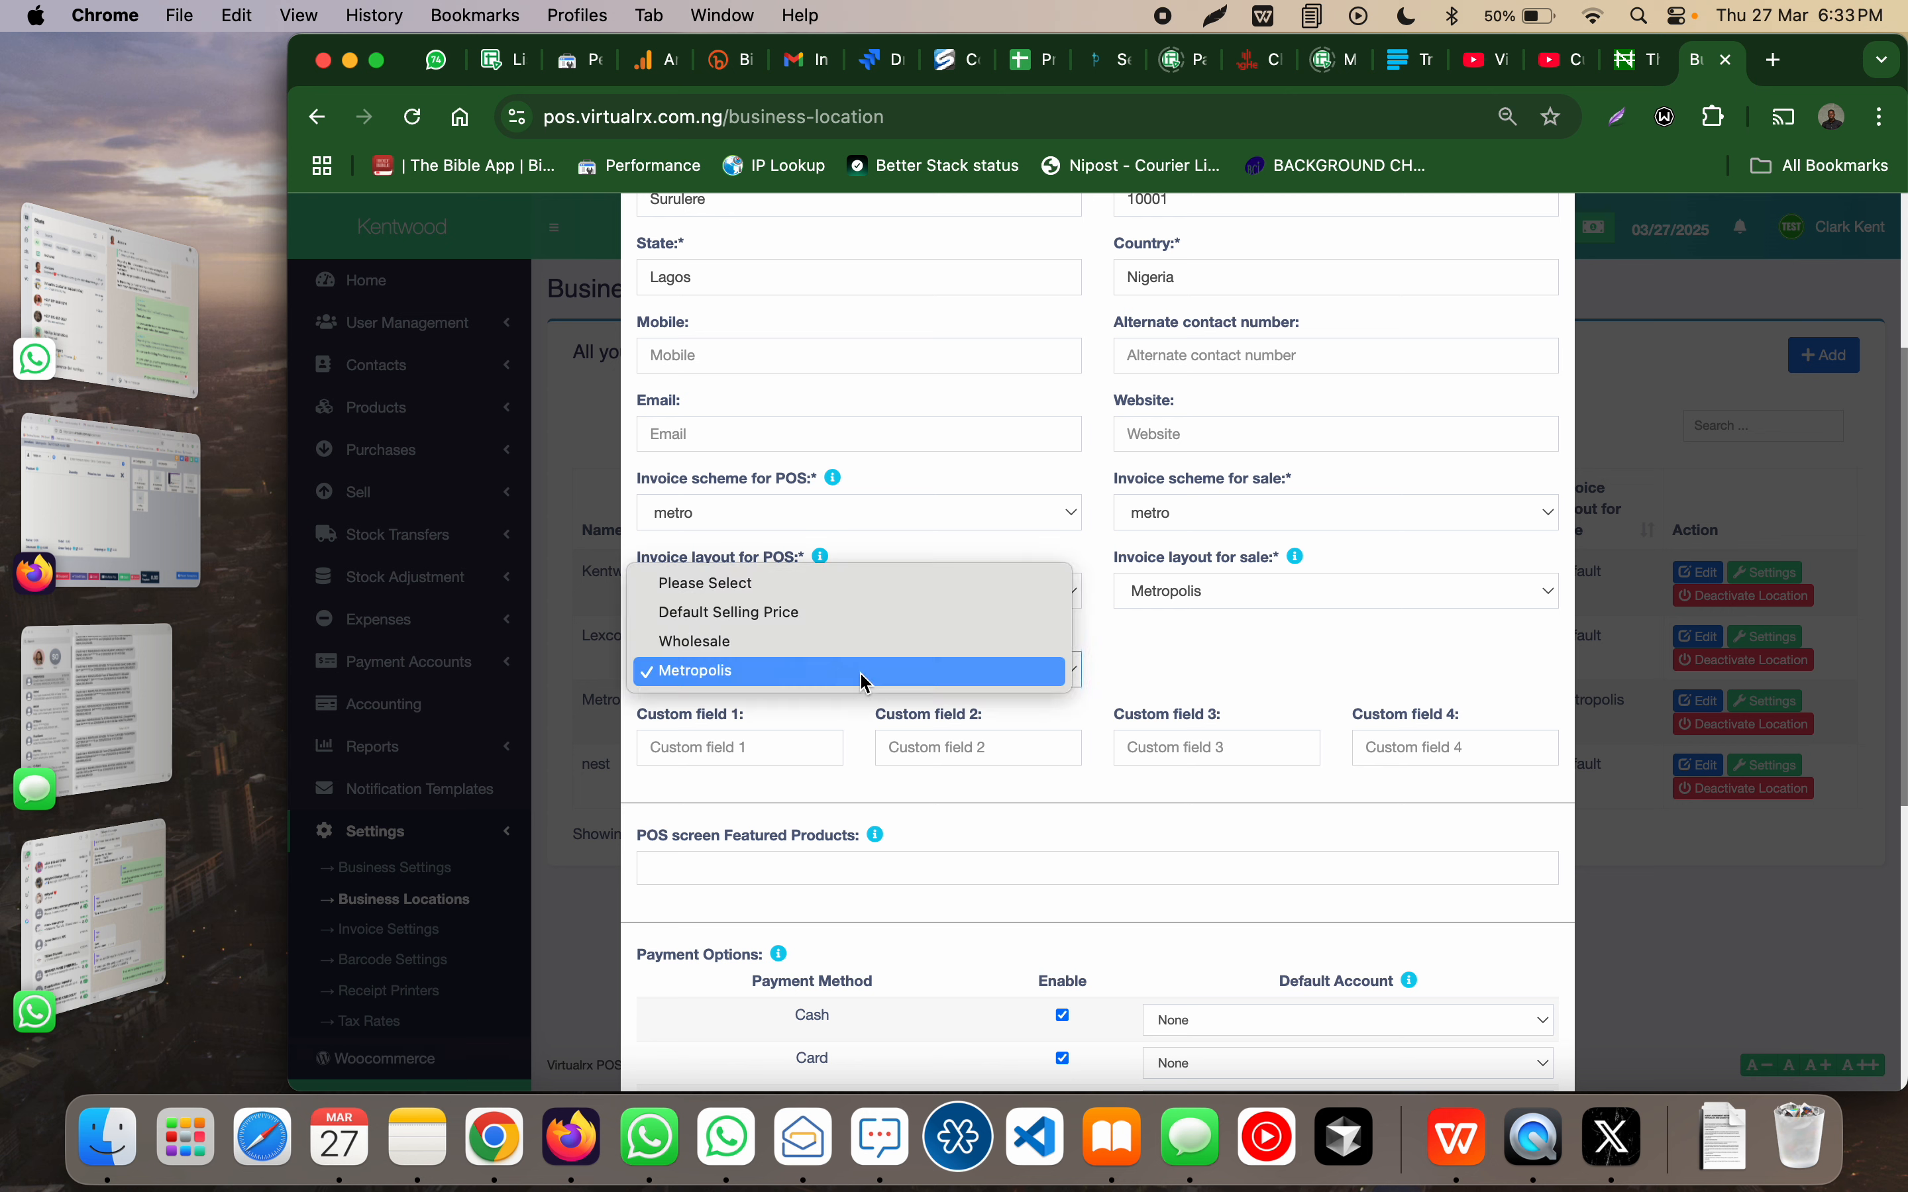
pyautogui.click(865, 673)
pyautogui.click(865, 683)
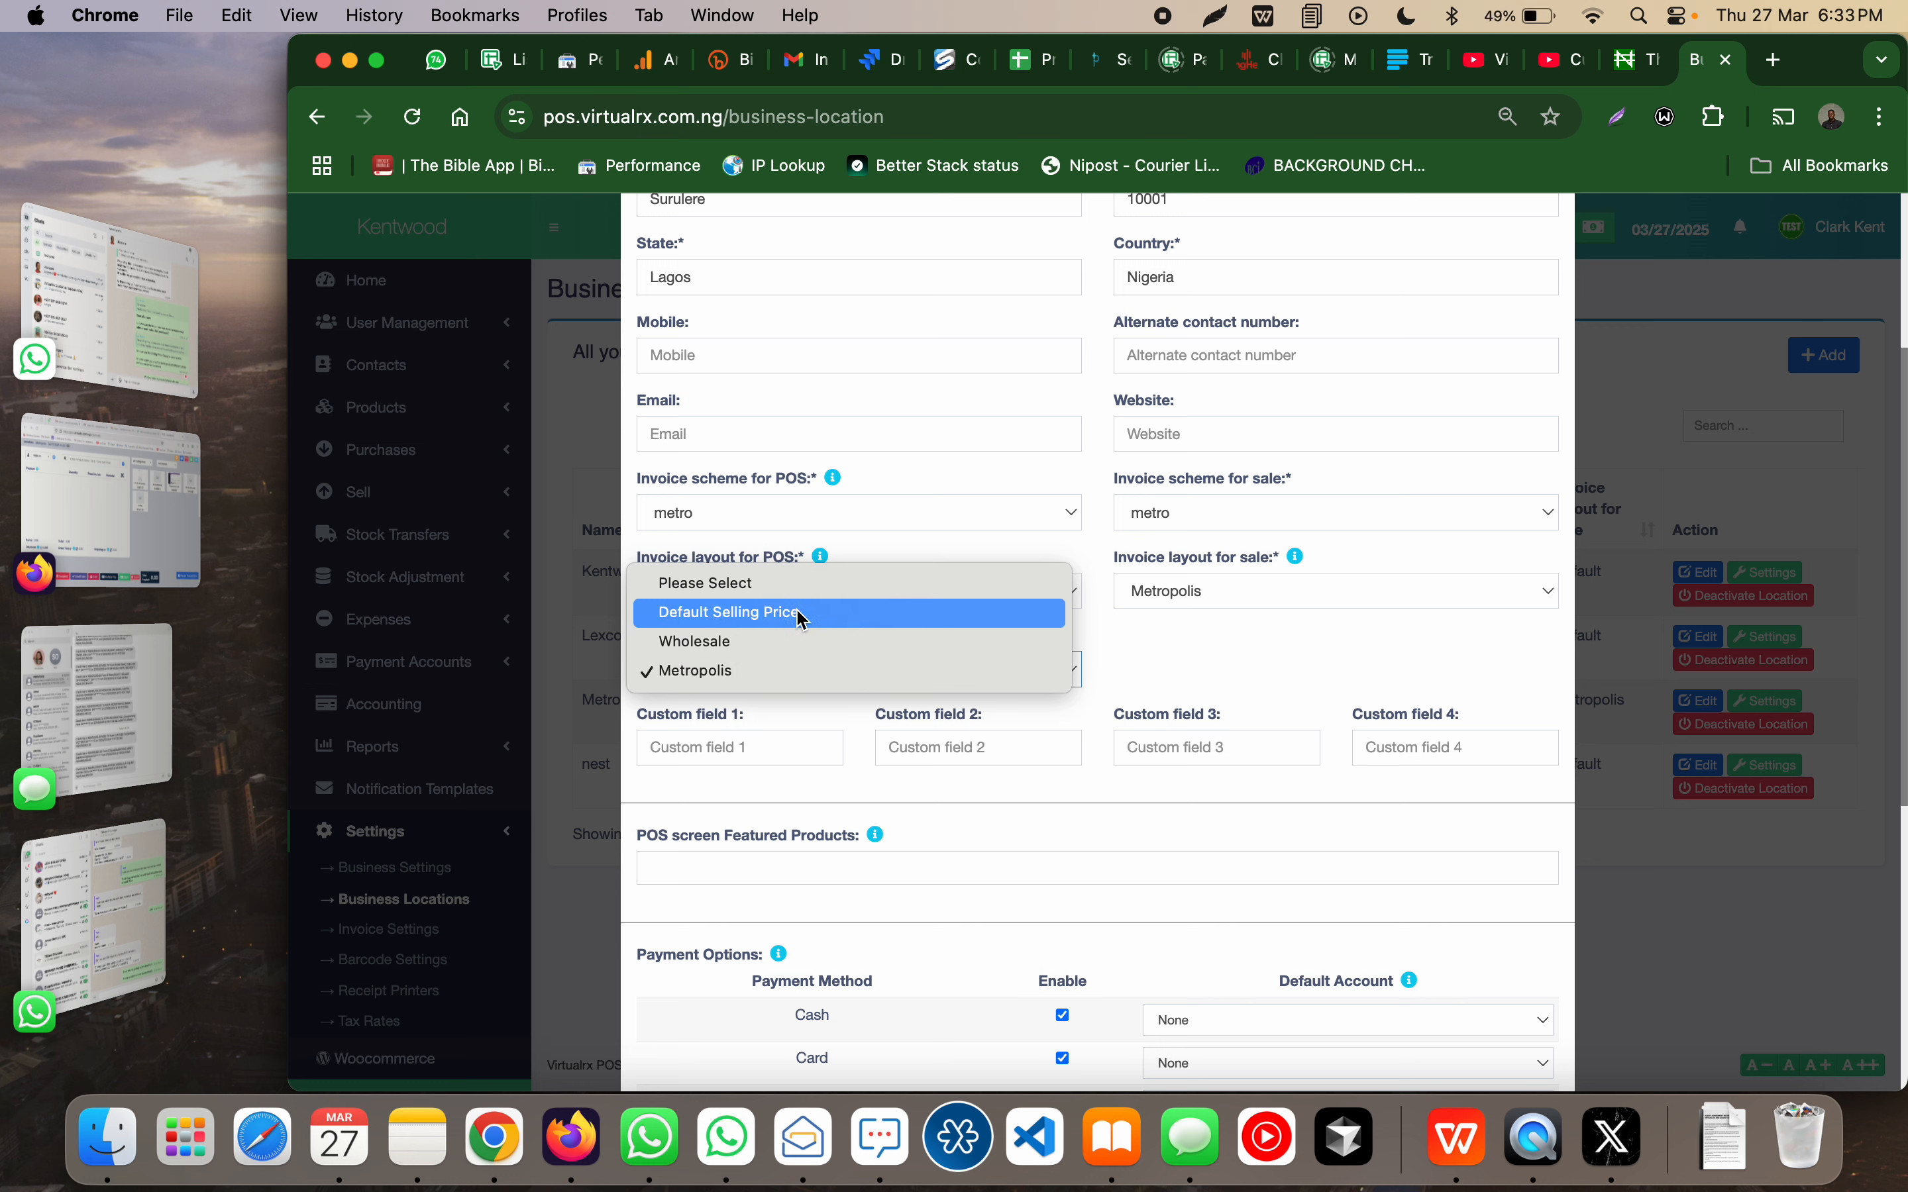
pyautogui.click(788, 672)
pyautogui.scroll(-5, 1245, 890)
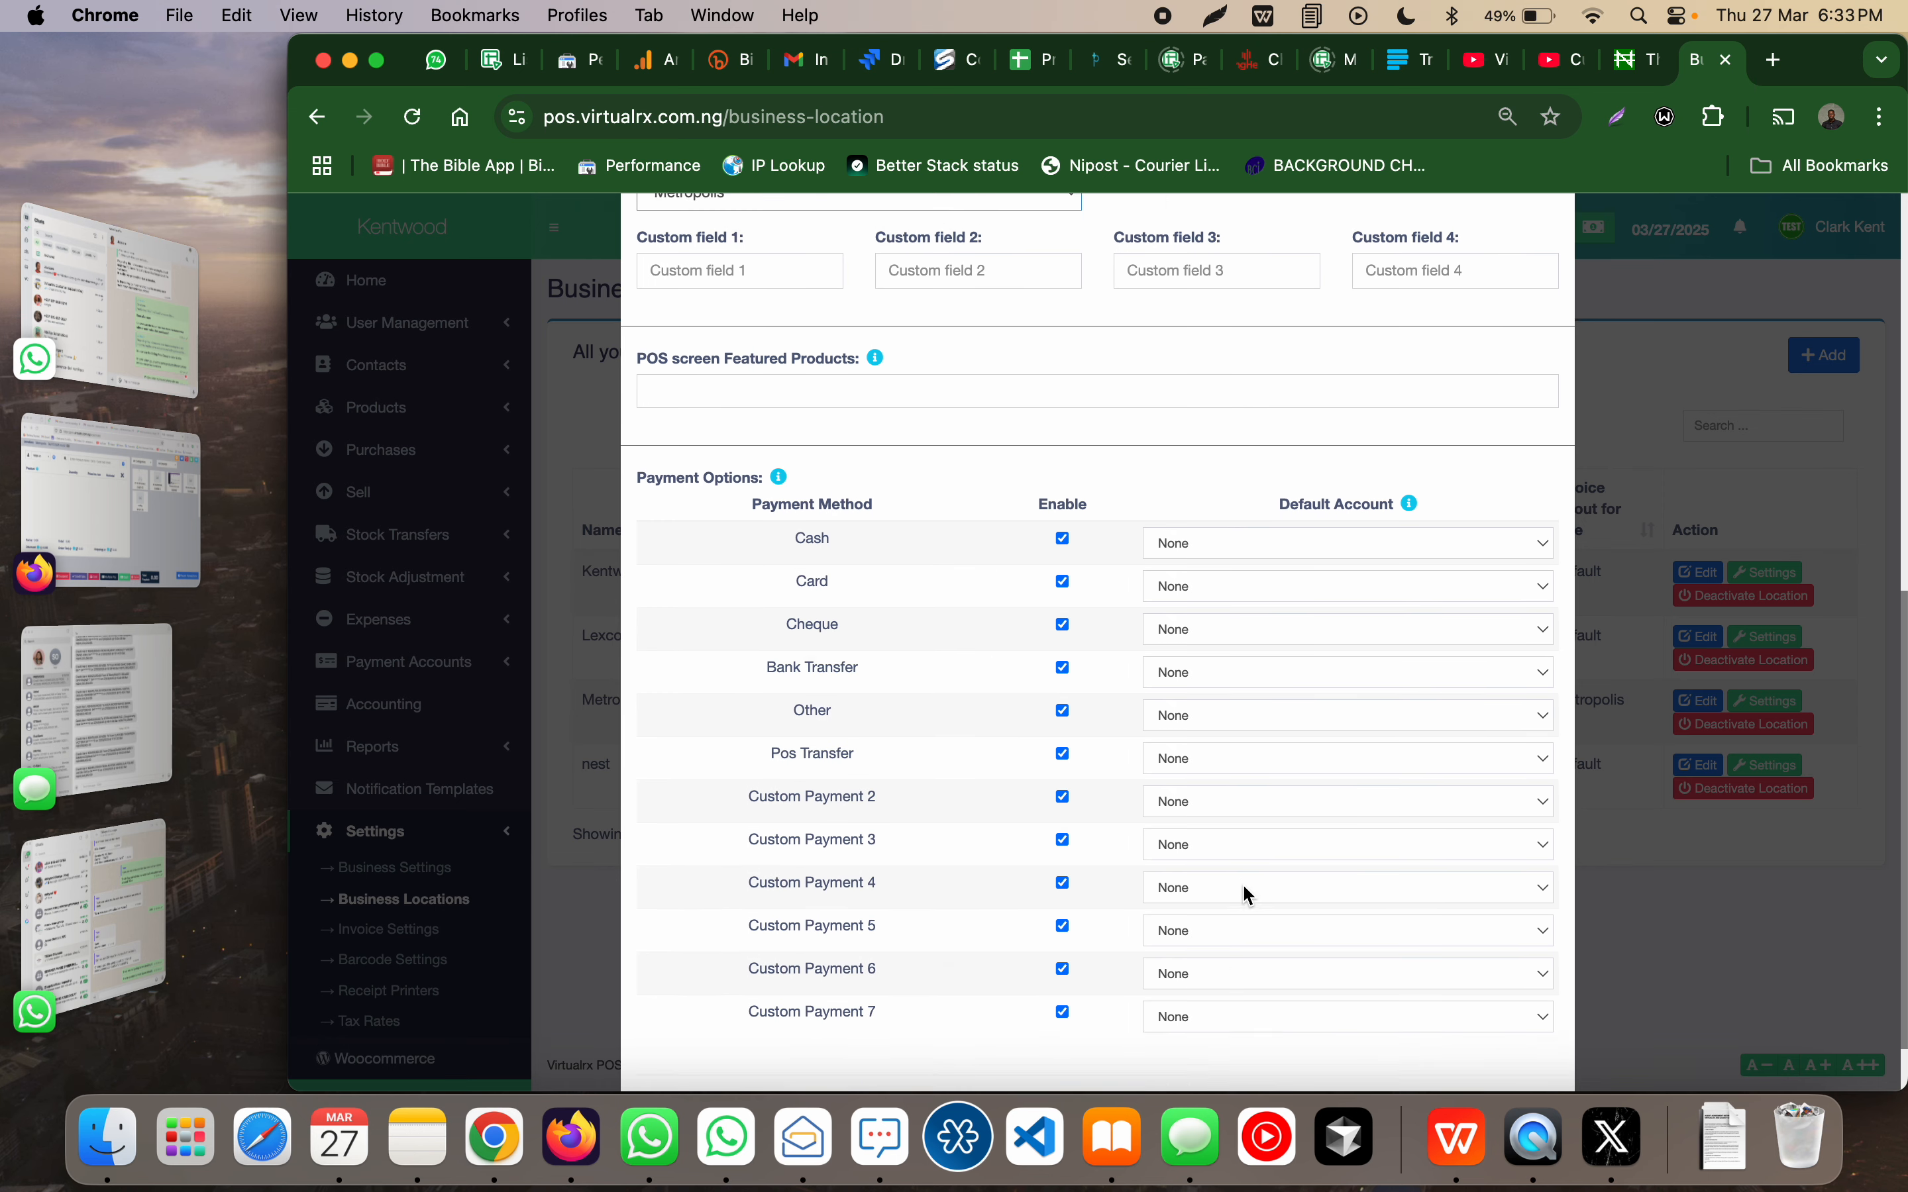
pyautogui.click(1456, 1030)
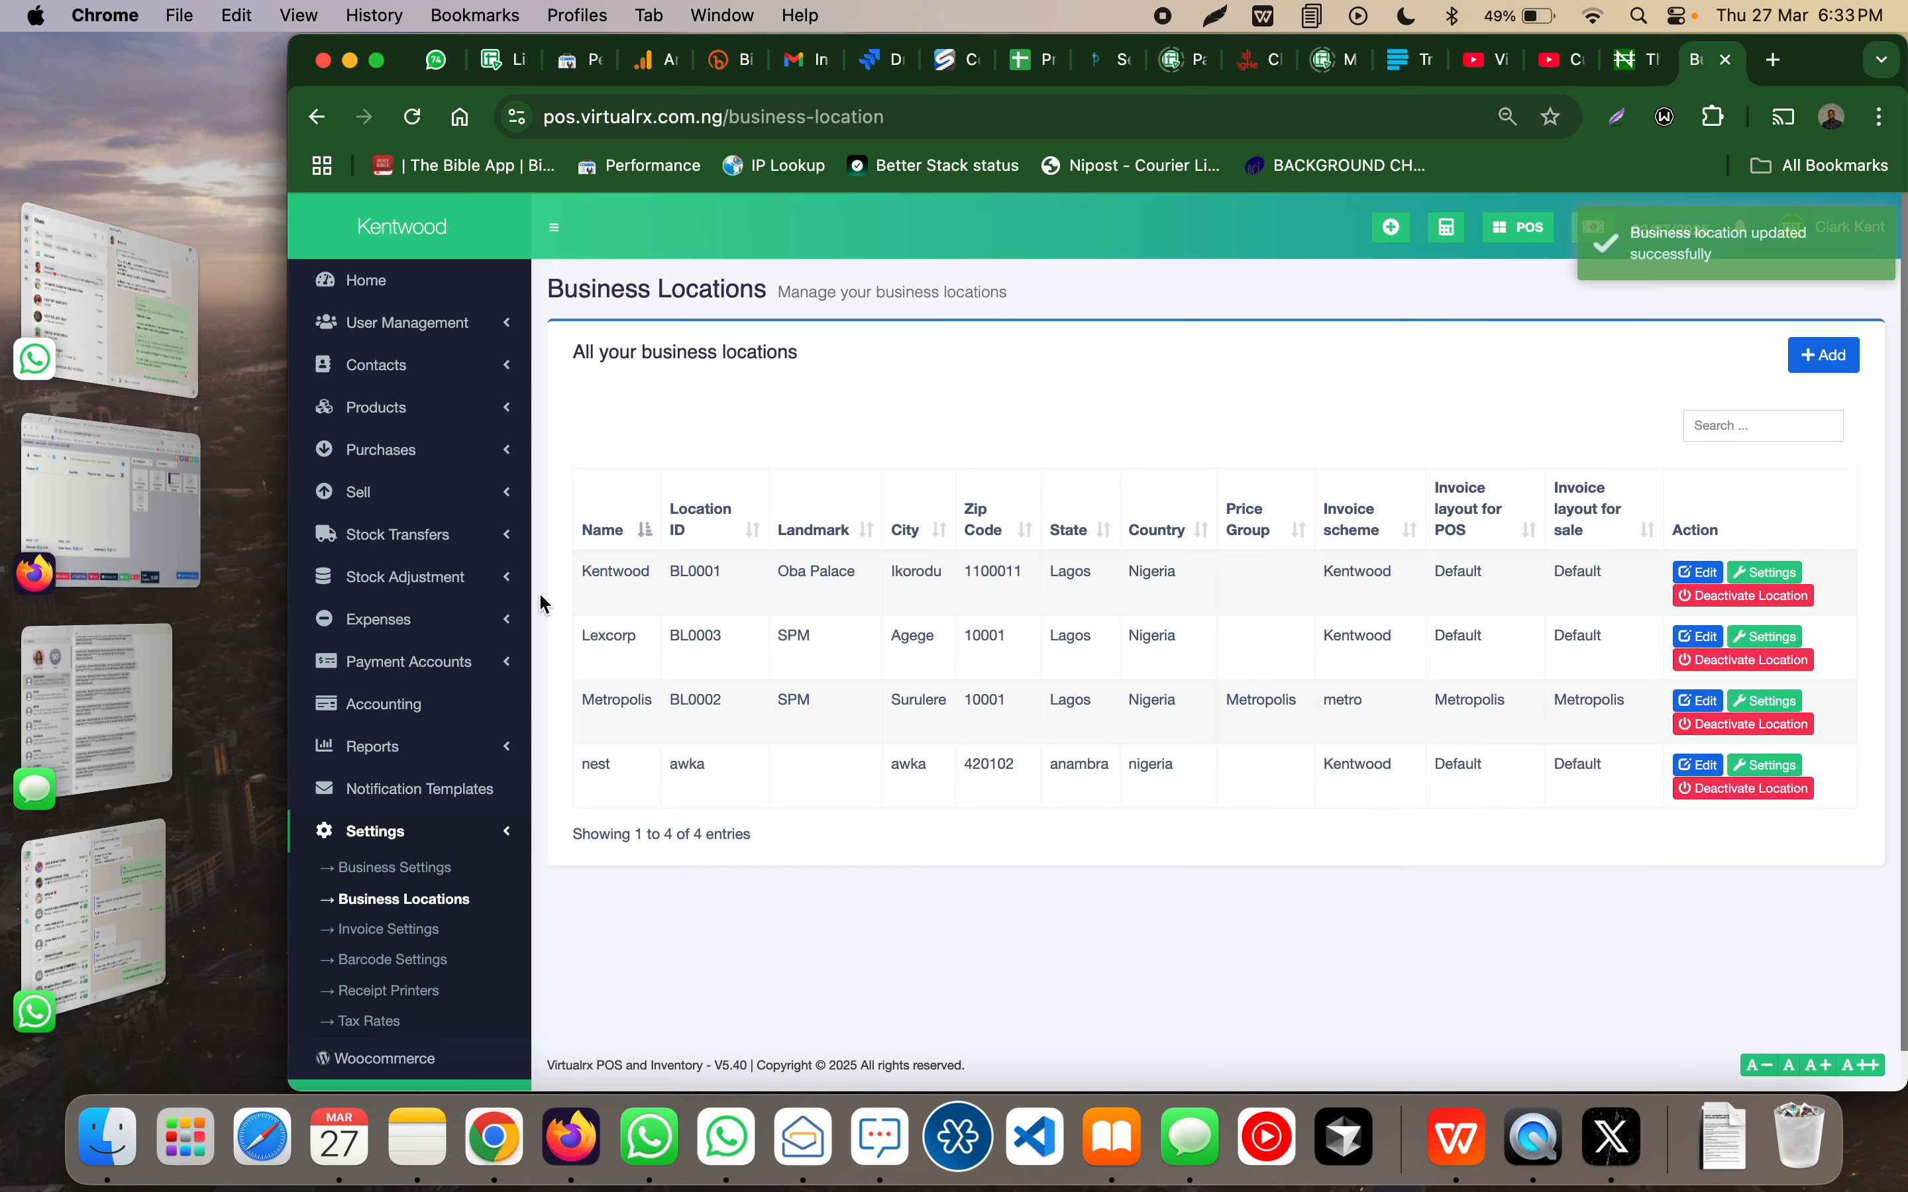
# Step: Open the Cashier 2 role for editing from the list of roles
pyautogui.click(440, 321)
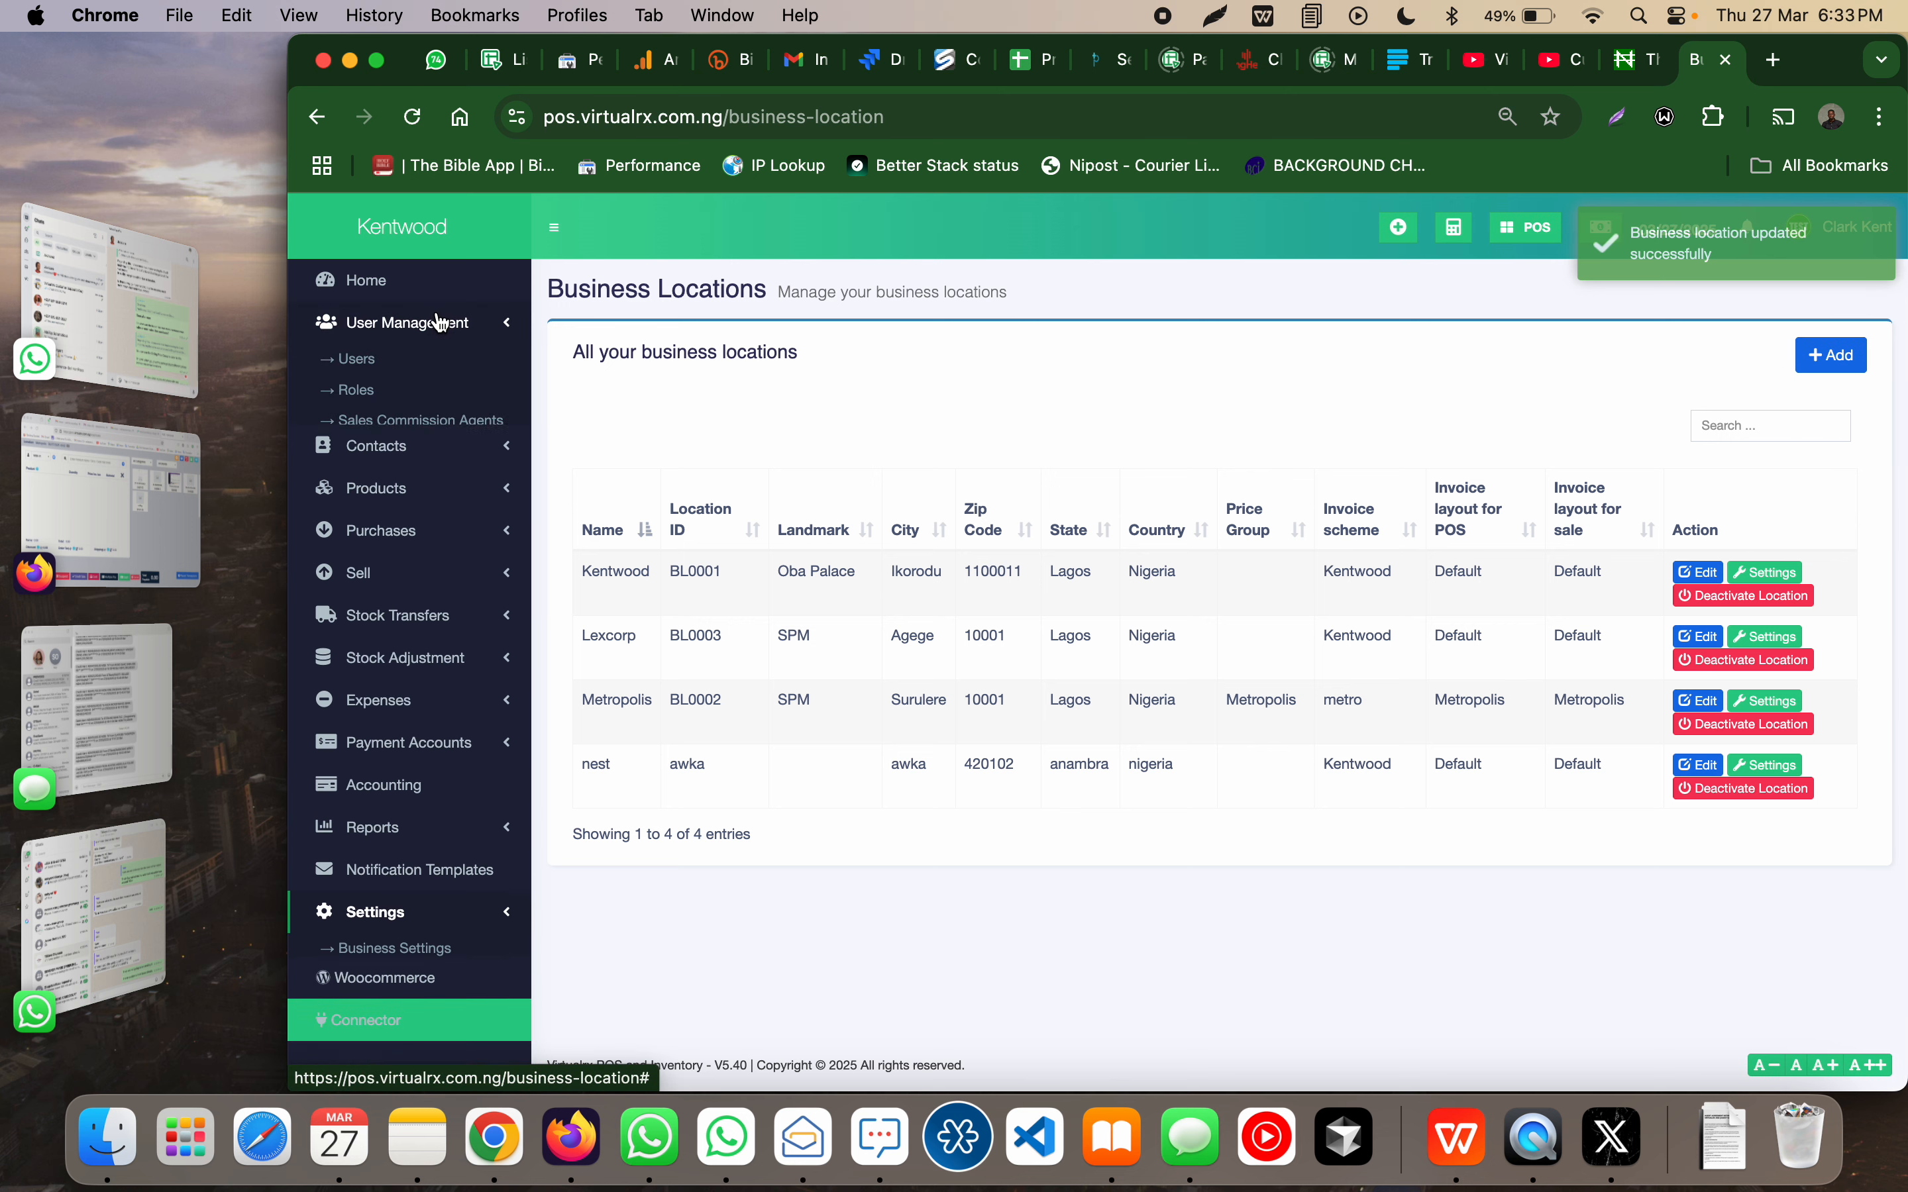
pyautogui.click(368, 397)
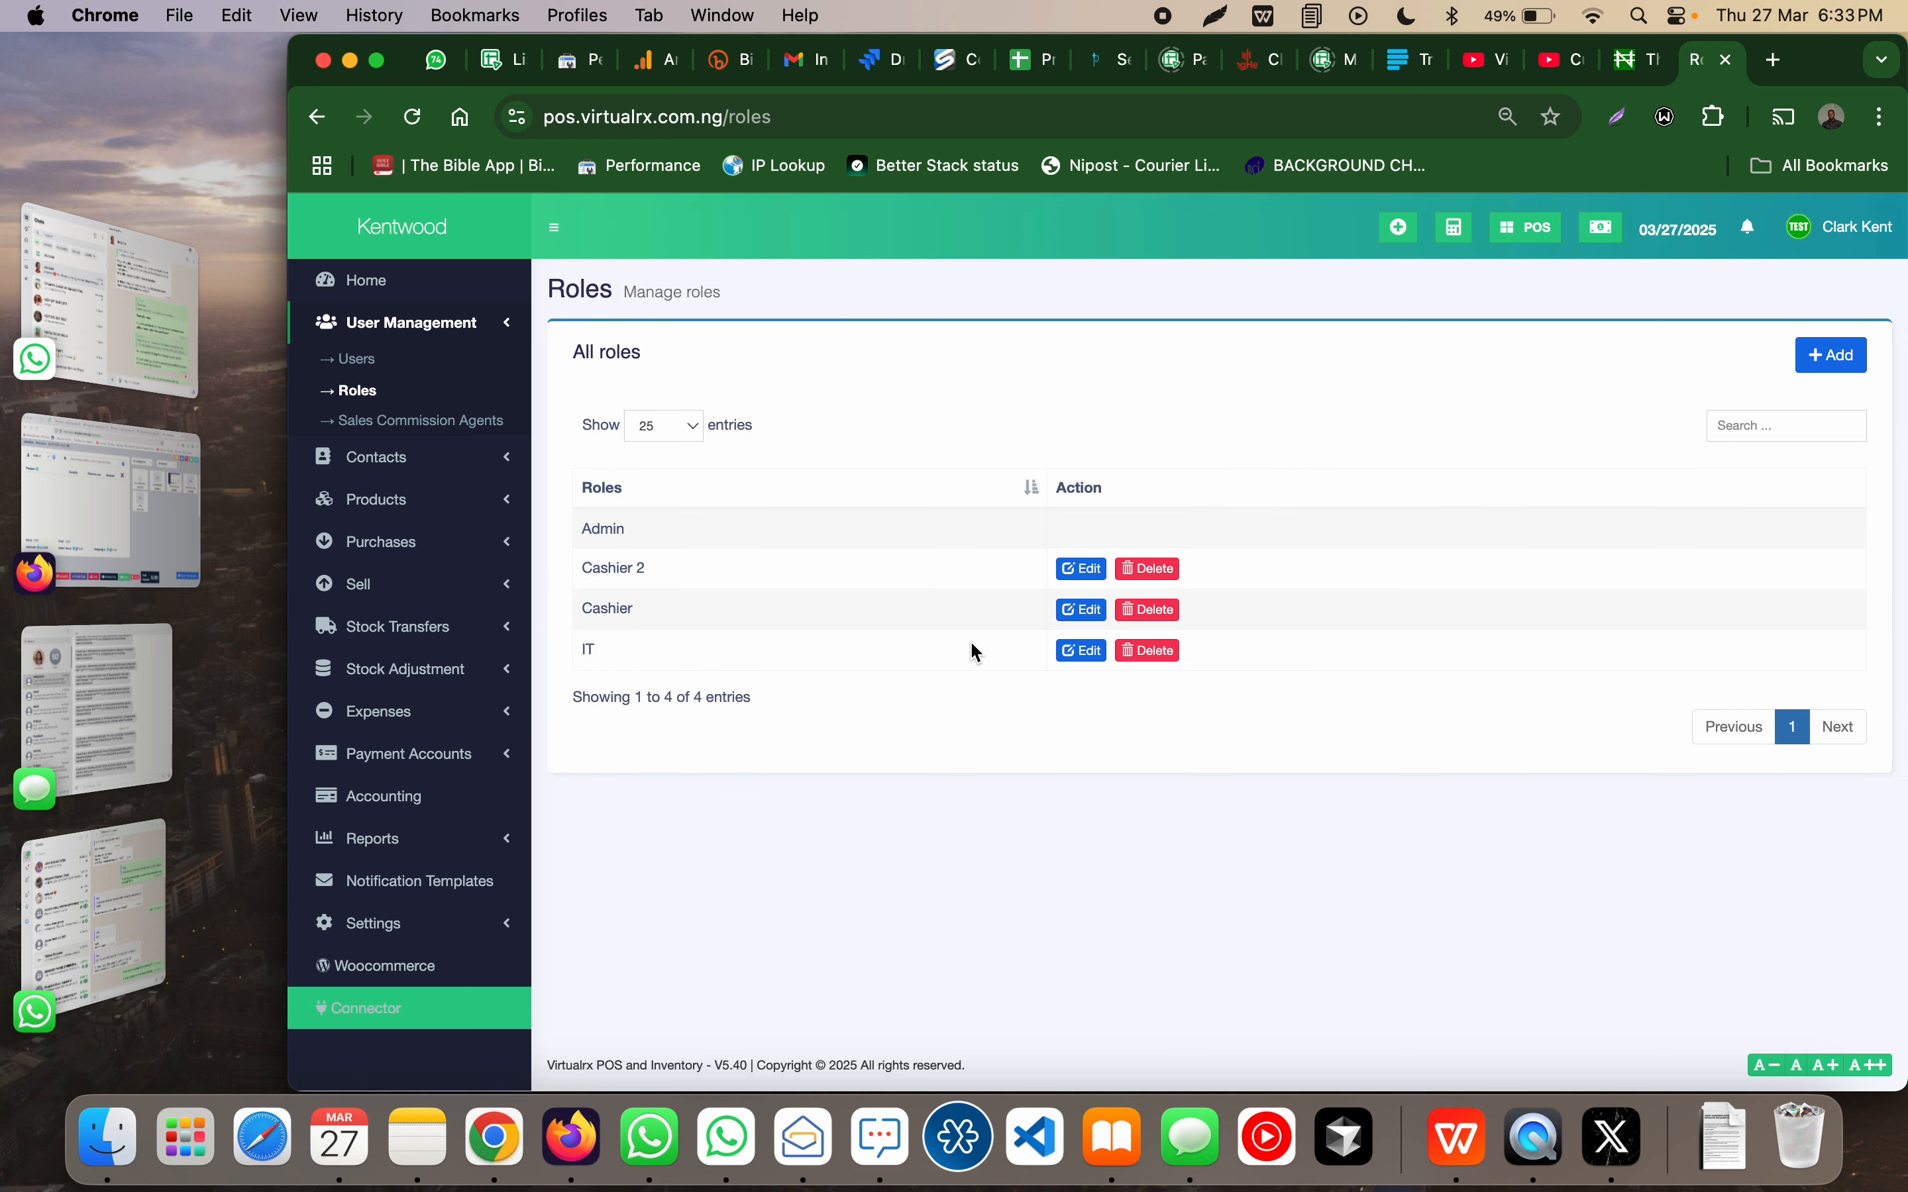
pyautogui.click(1073, 574)
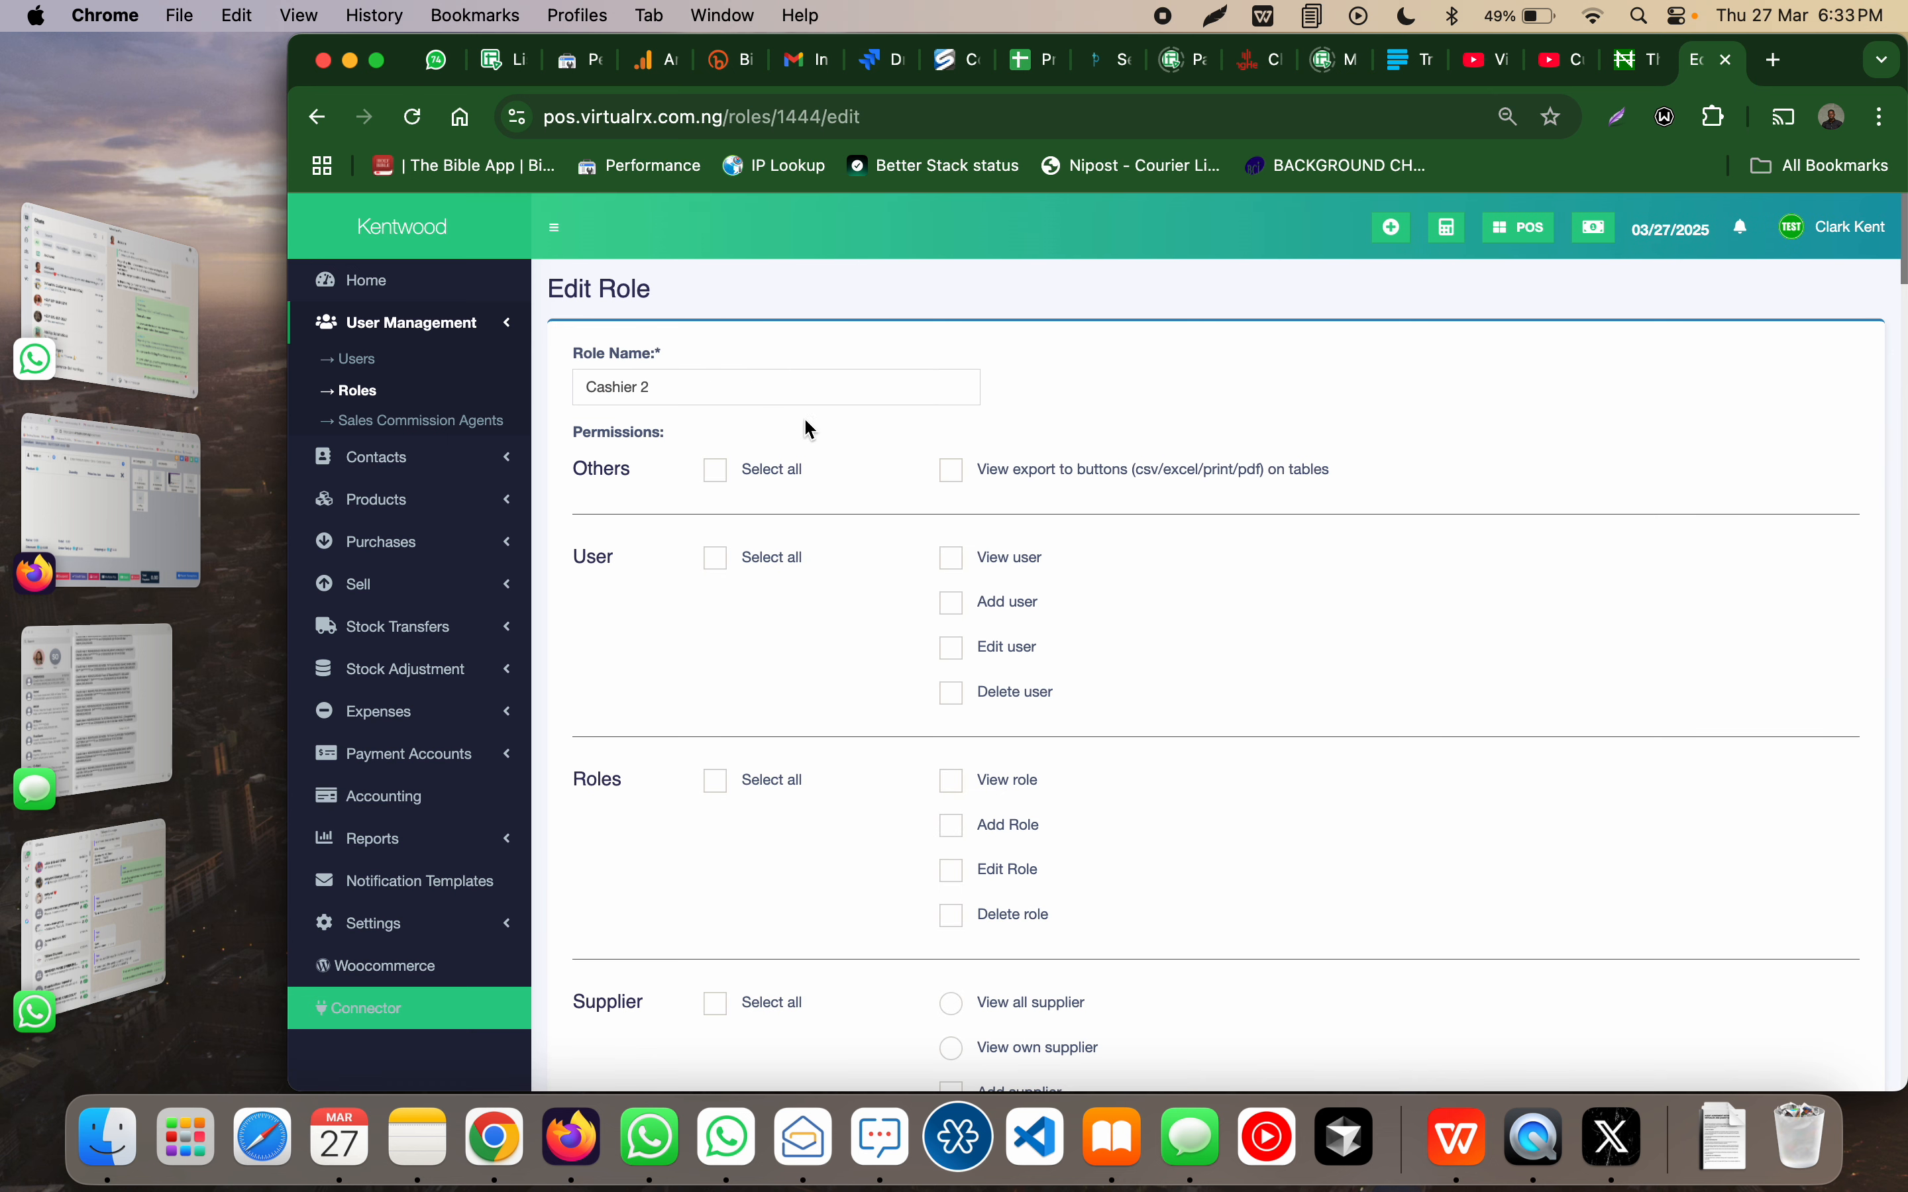
pyautogui.tripleClick(772, 380)
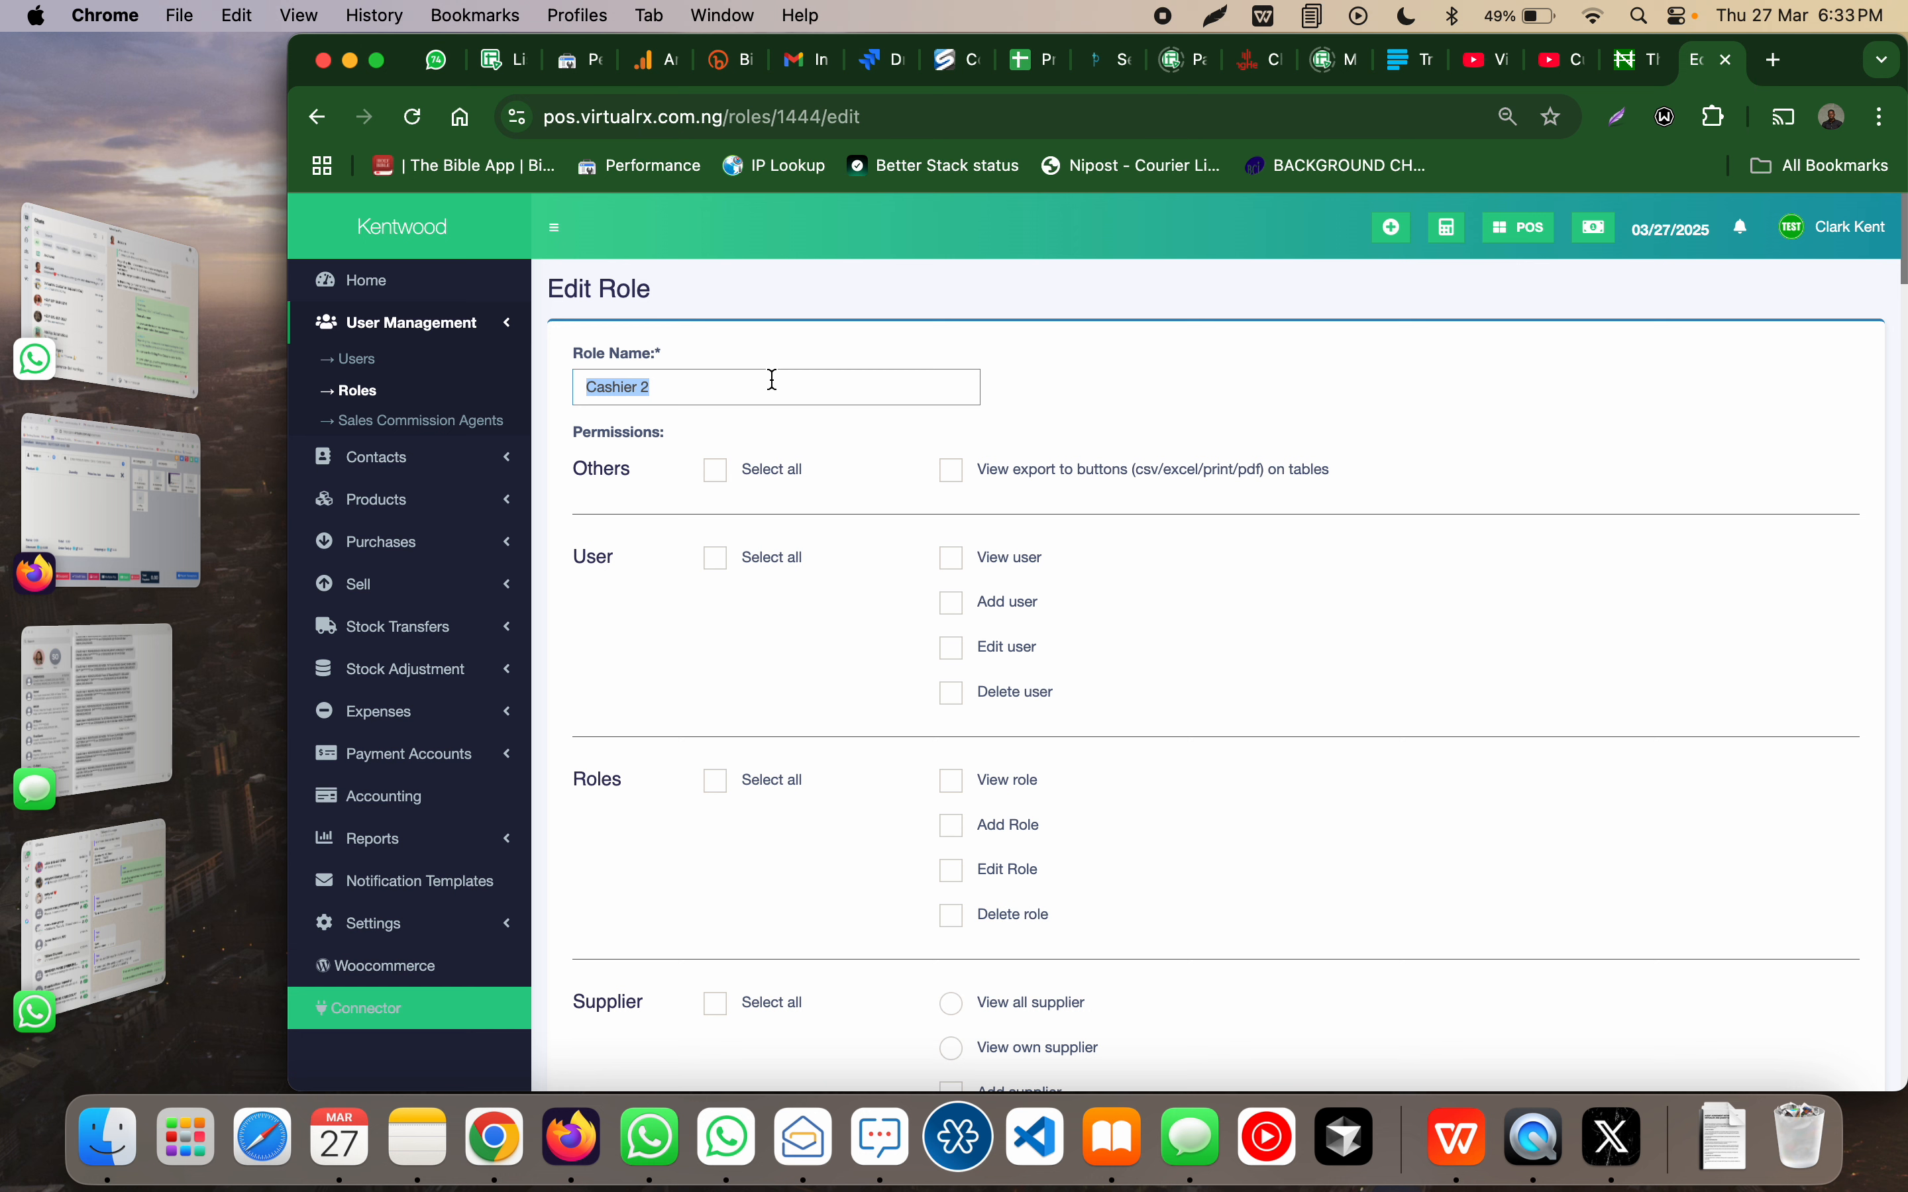
pyautogui.click(772, 381)
# Step: Review the Cashier 2 role's permissions, especially which selling price groups the role can access
pyautogui.scroll(-20, 907, 626)
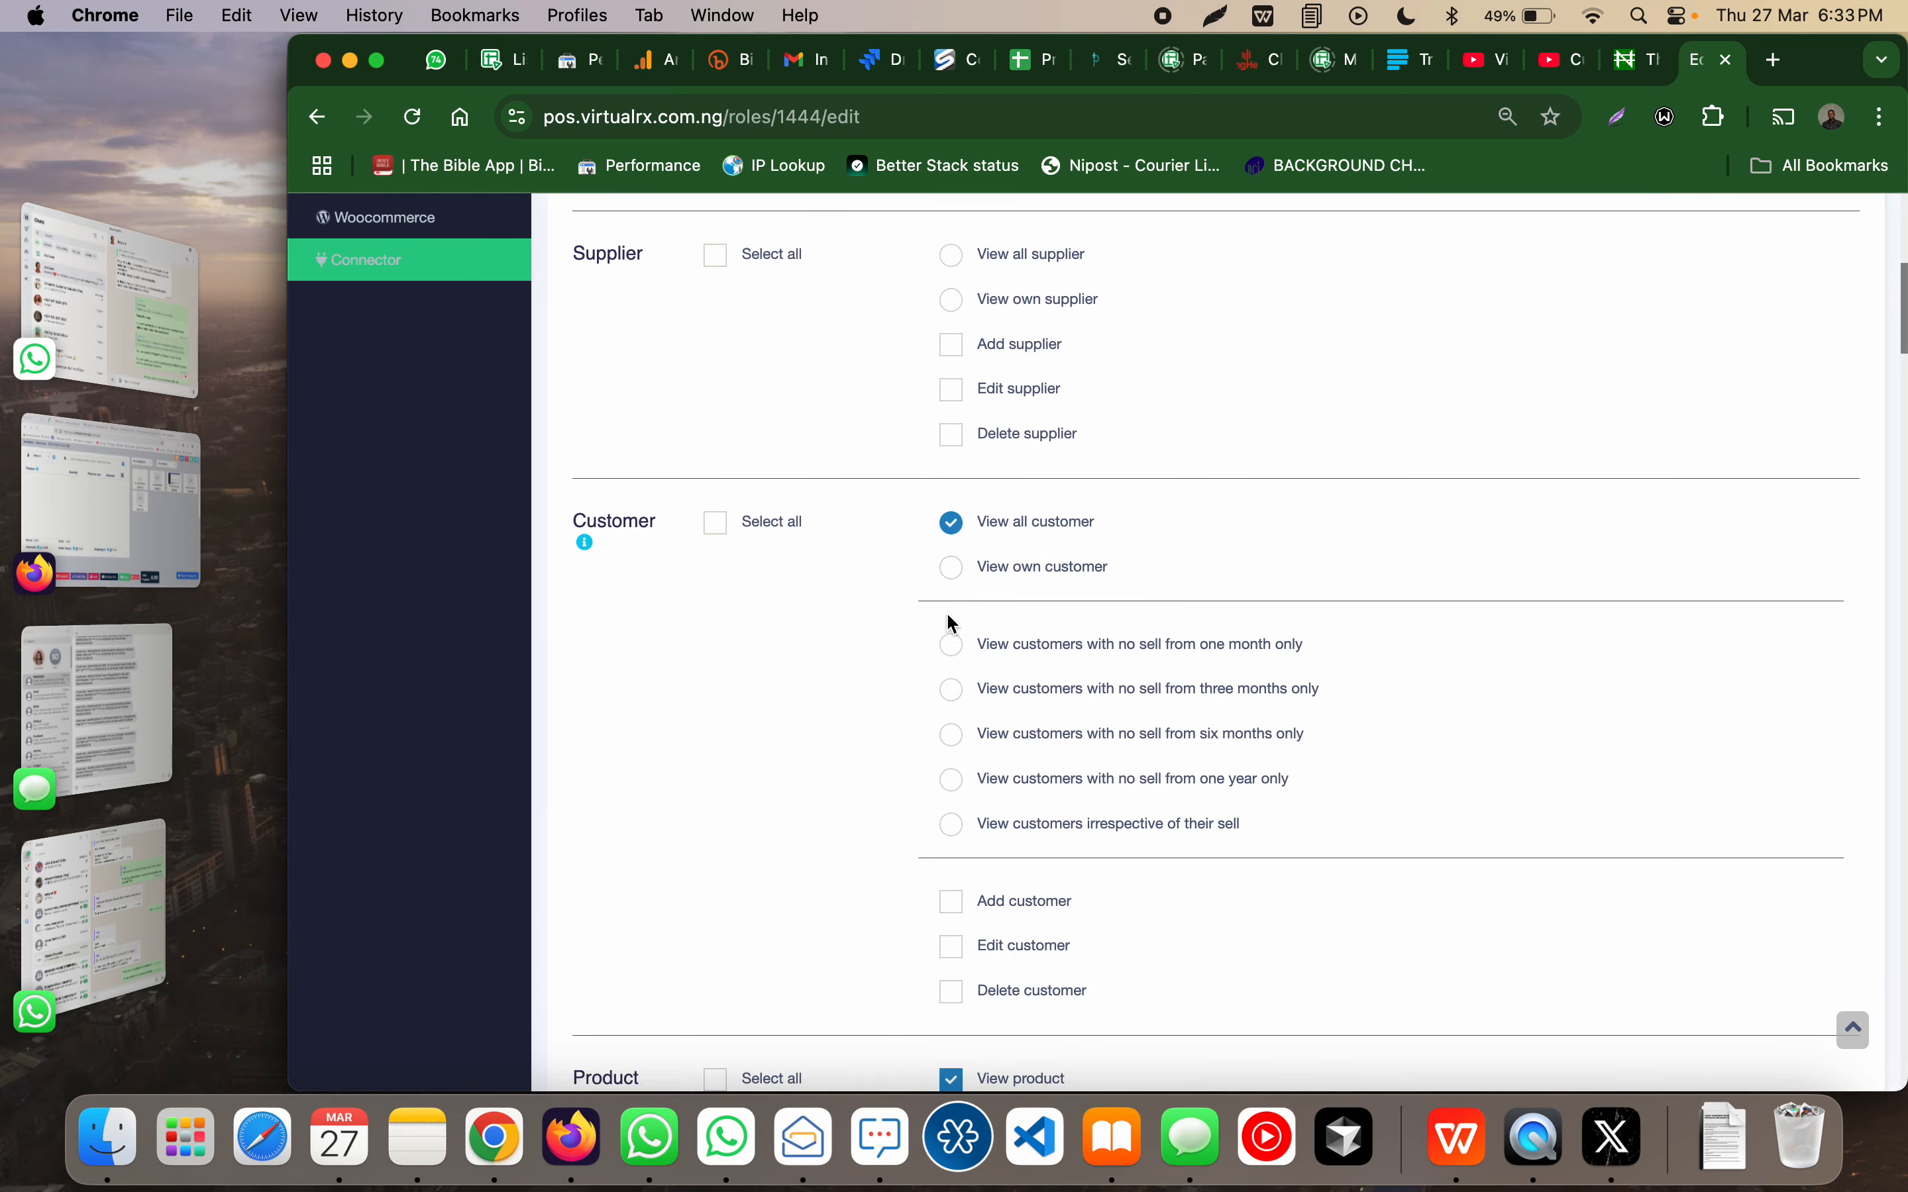
pyautogui.scroll(-20, 951, 604)
pyautogui.scroll(8, 951, 603)
pyautogui.scroll(3, 951, 604)
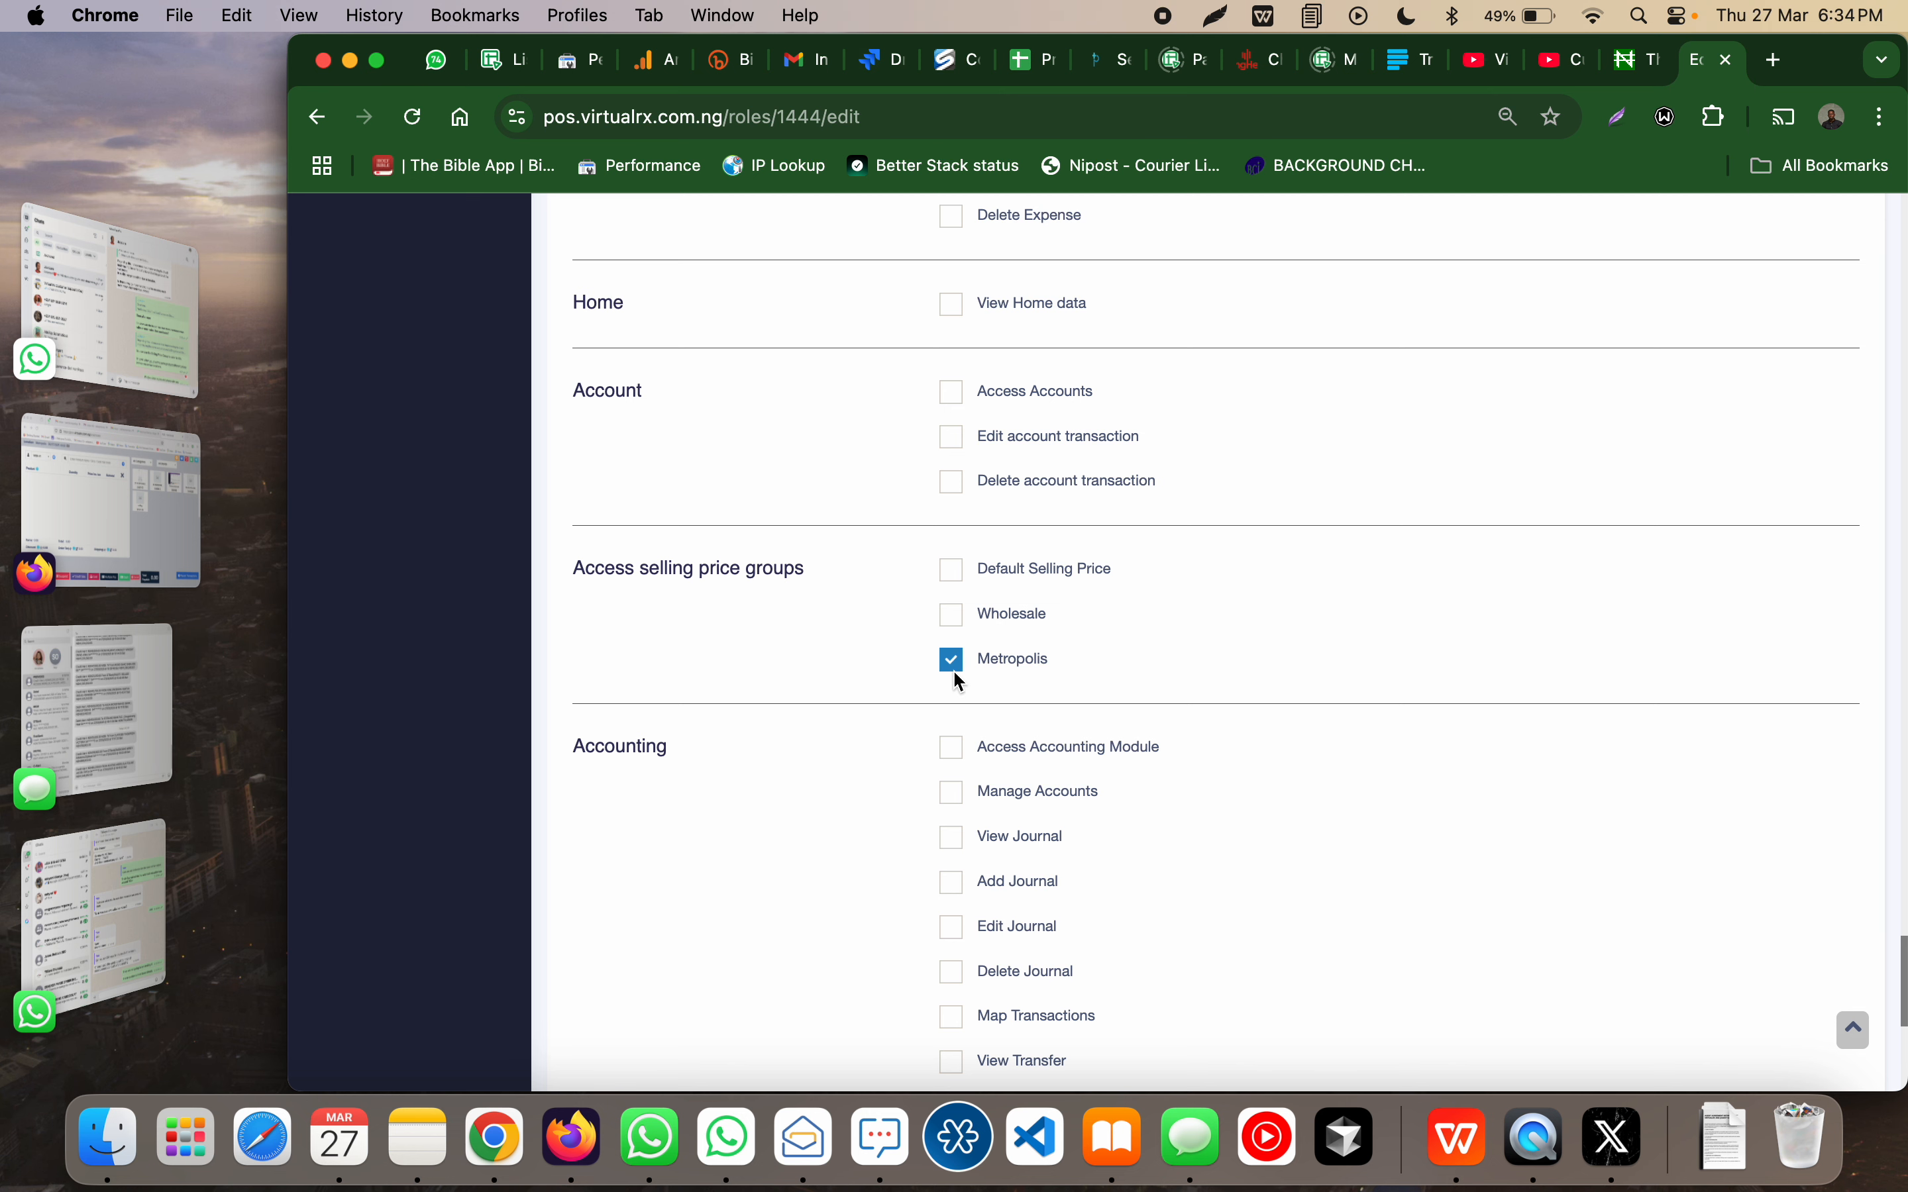
pyautogui.scroll(2, 975, 662)
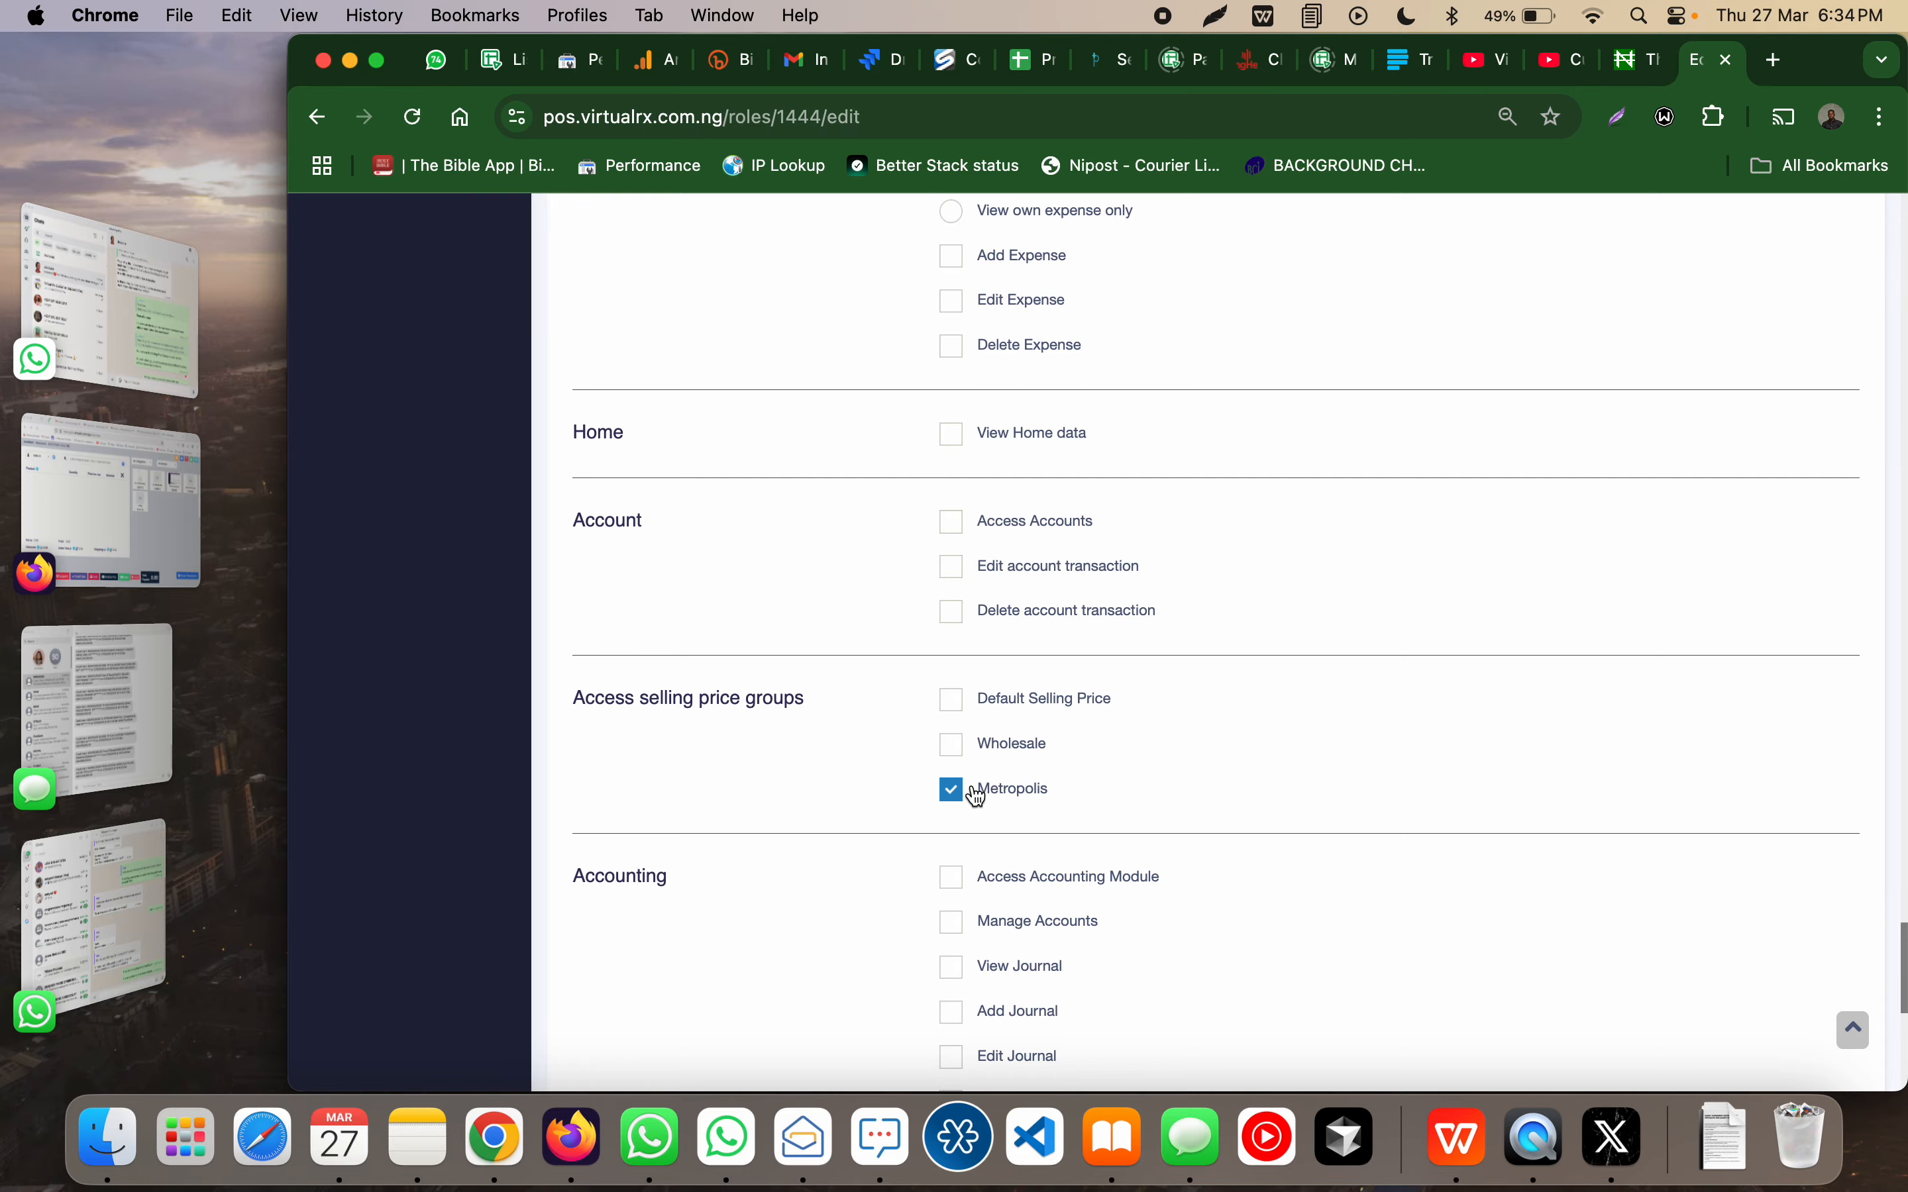
pyautogui.scroll(-12, 975, 792)
pyautogui.scroll(20, 975, 792)
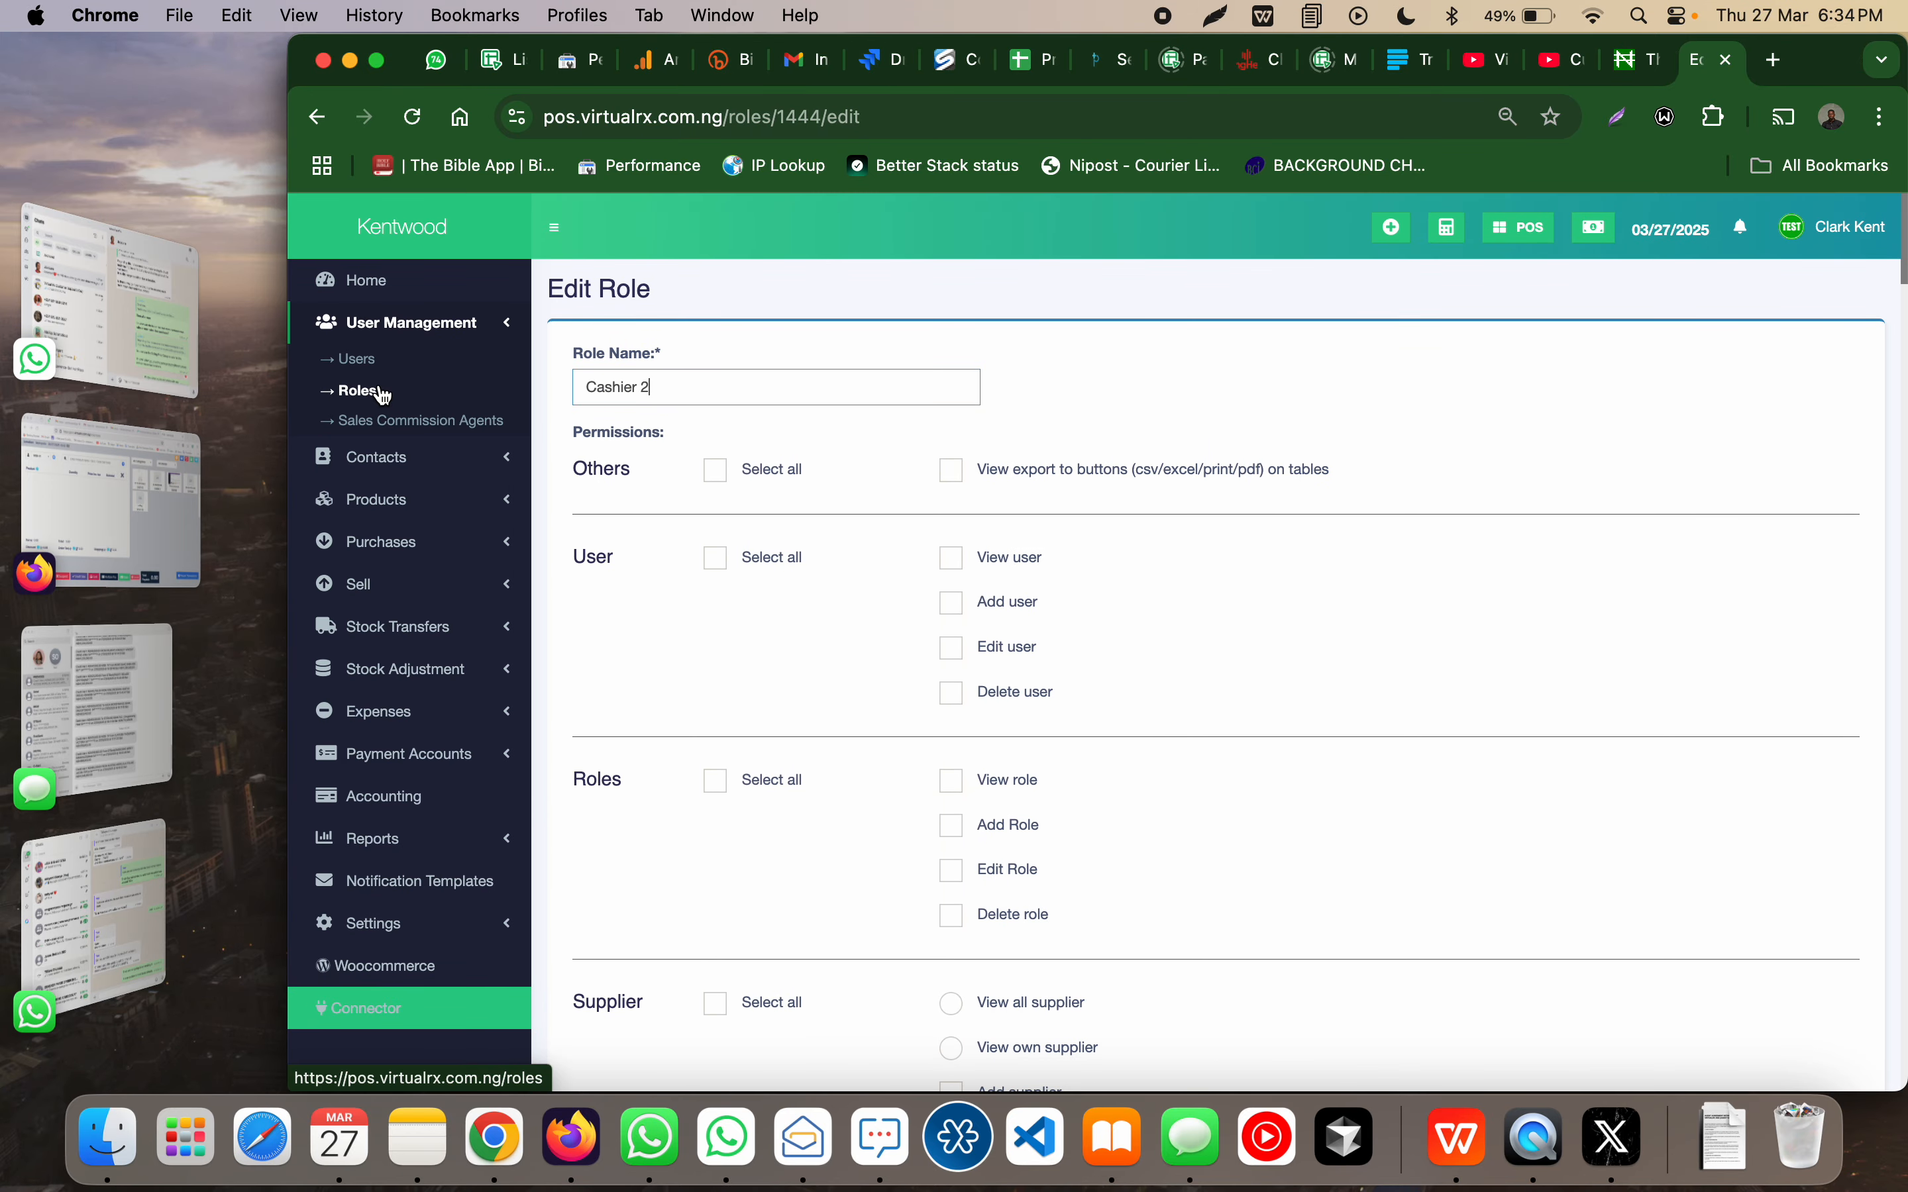
# Step: Open the account of the user assigned to Cashier 2 for editing, and check its role and access locations with Cashier 2 selected
pyautogui.click(374, 371)
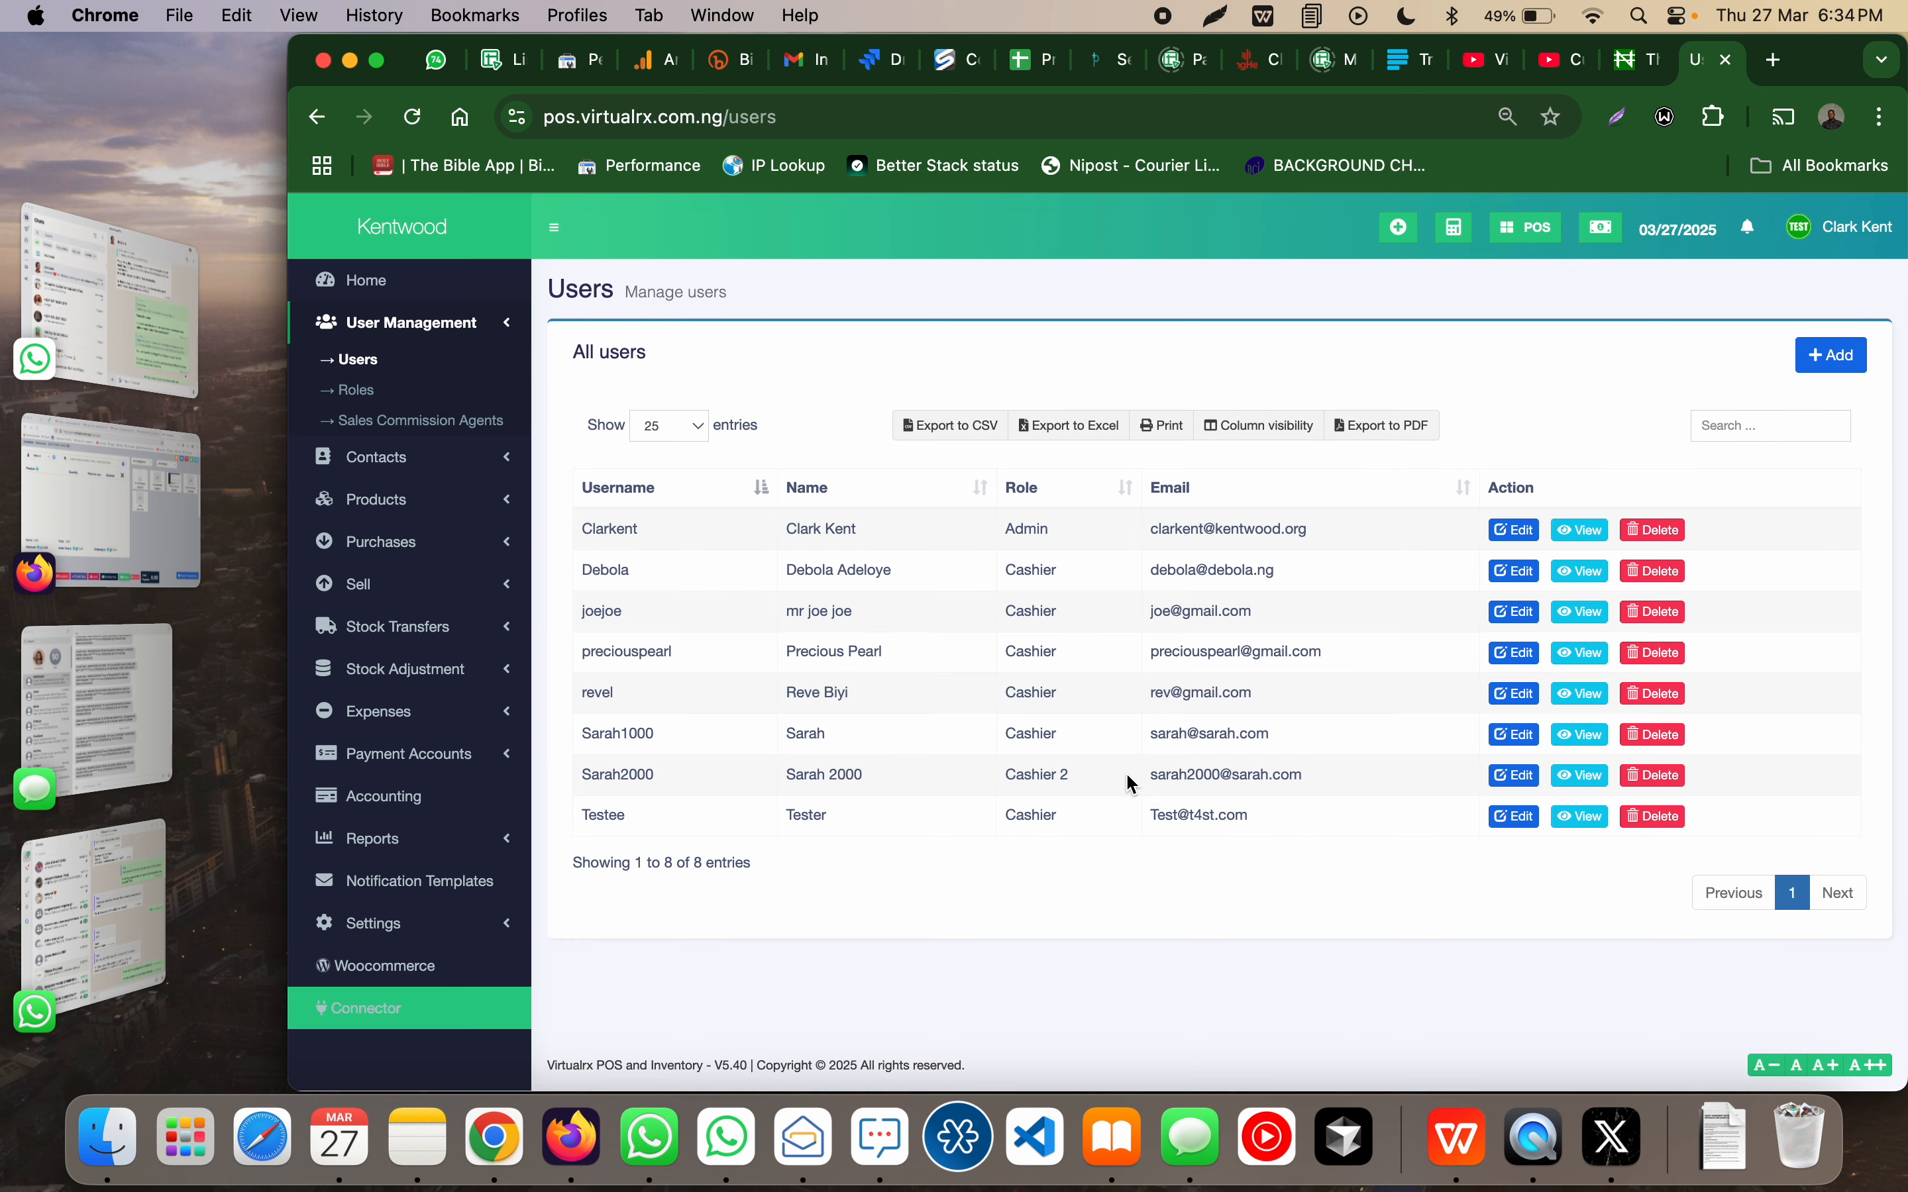
pyautogui.click(1516, 776)
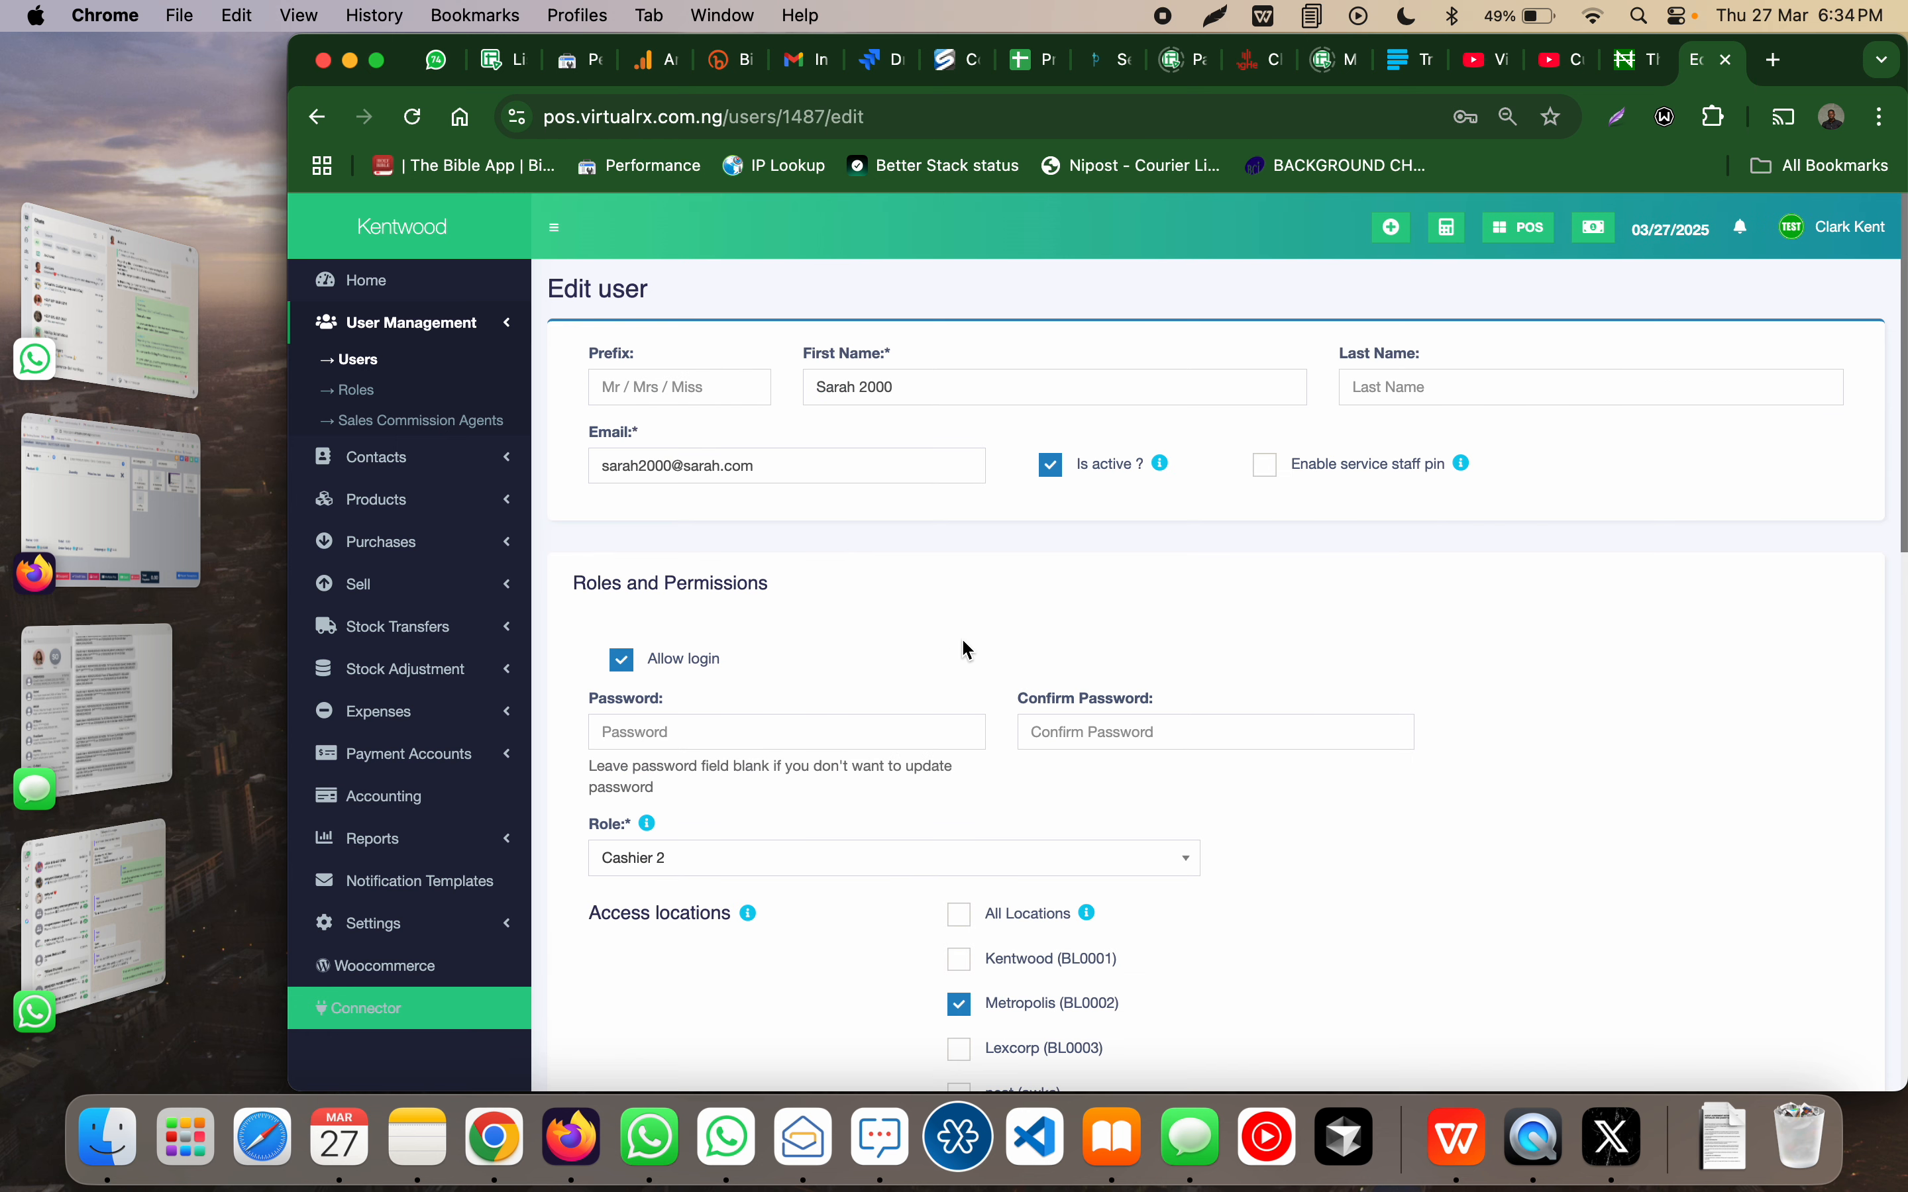
pyautogui.scroll(-1, 933, 620)
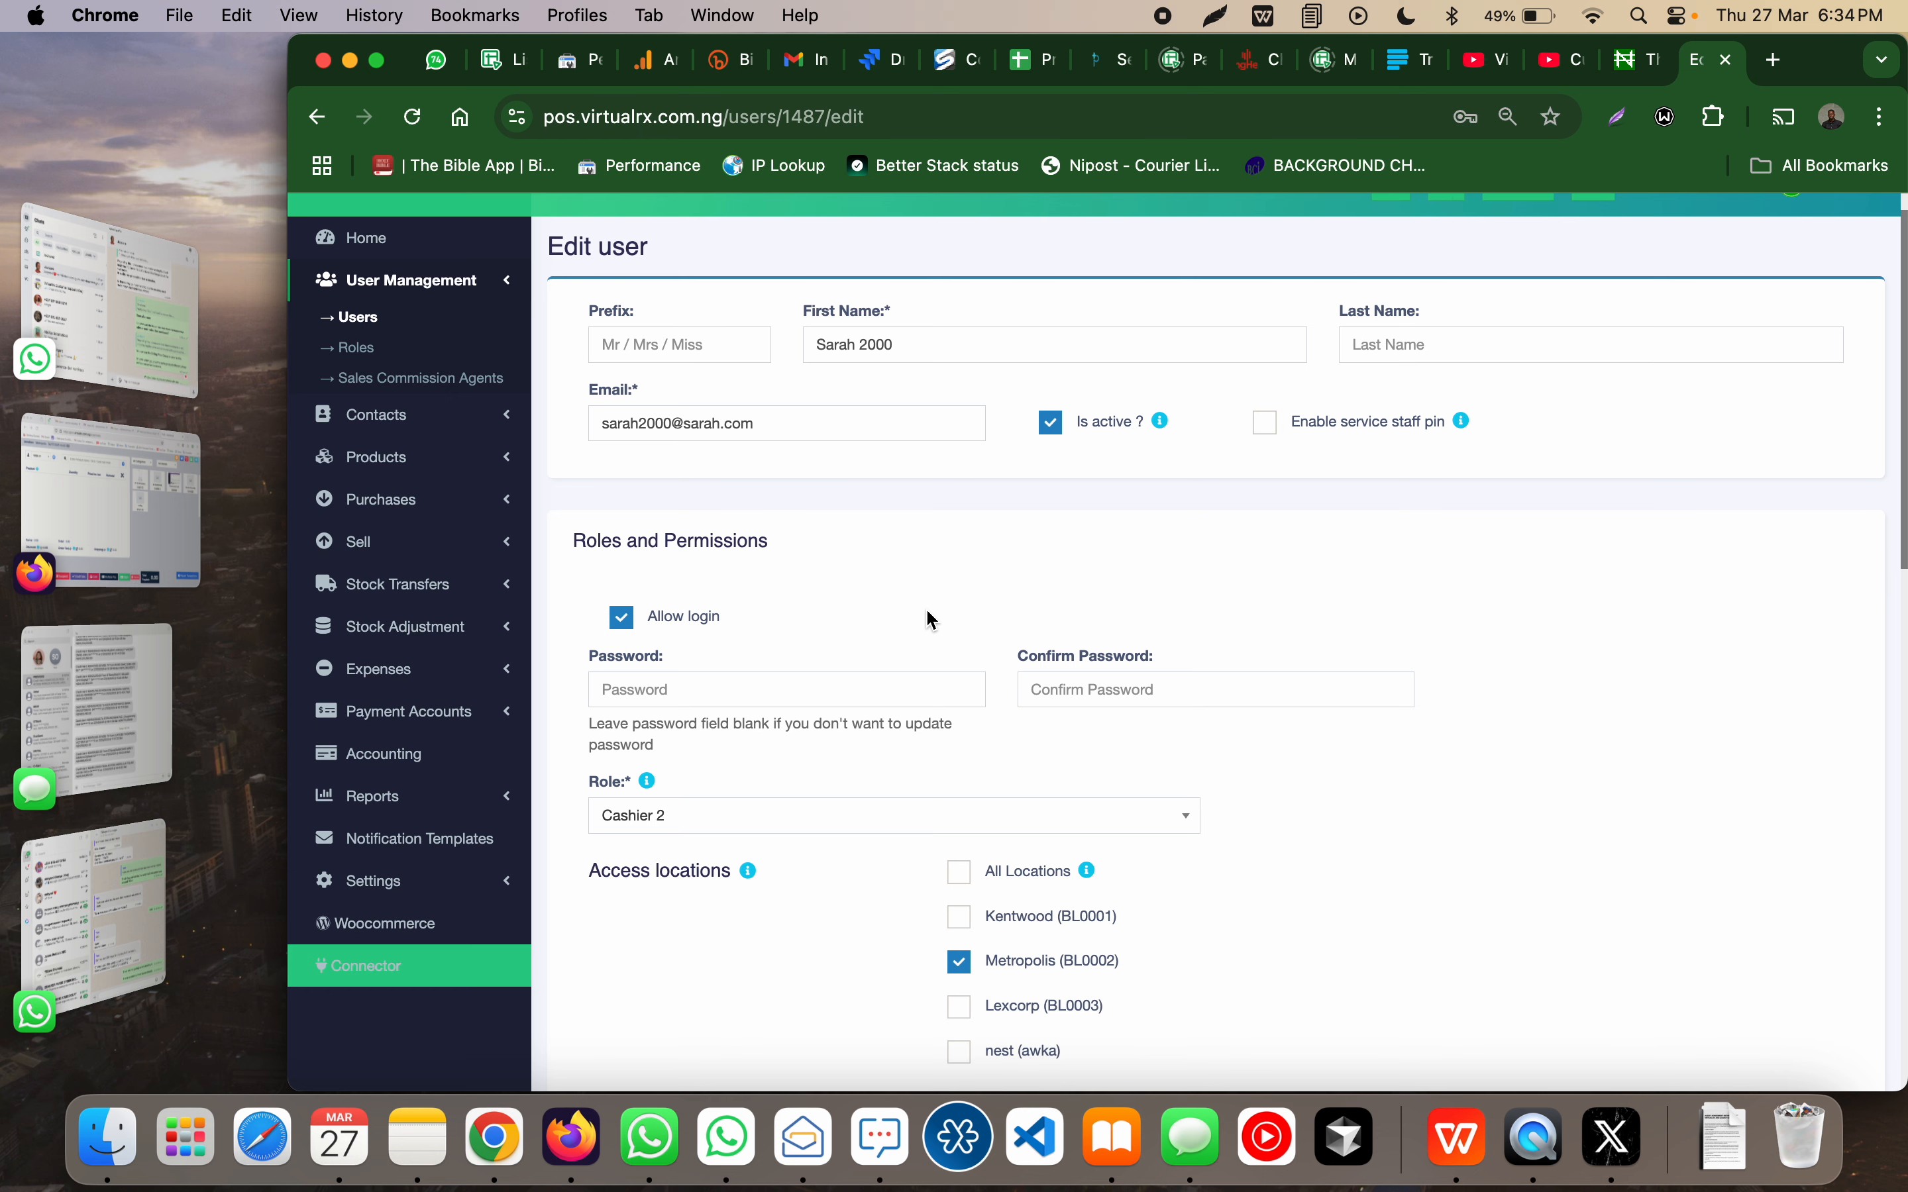
pyautogui.scroll(-3, 932, 621)
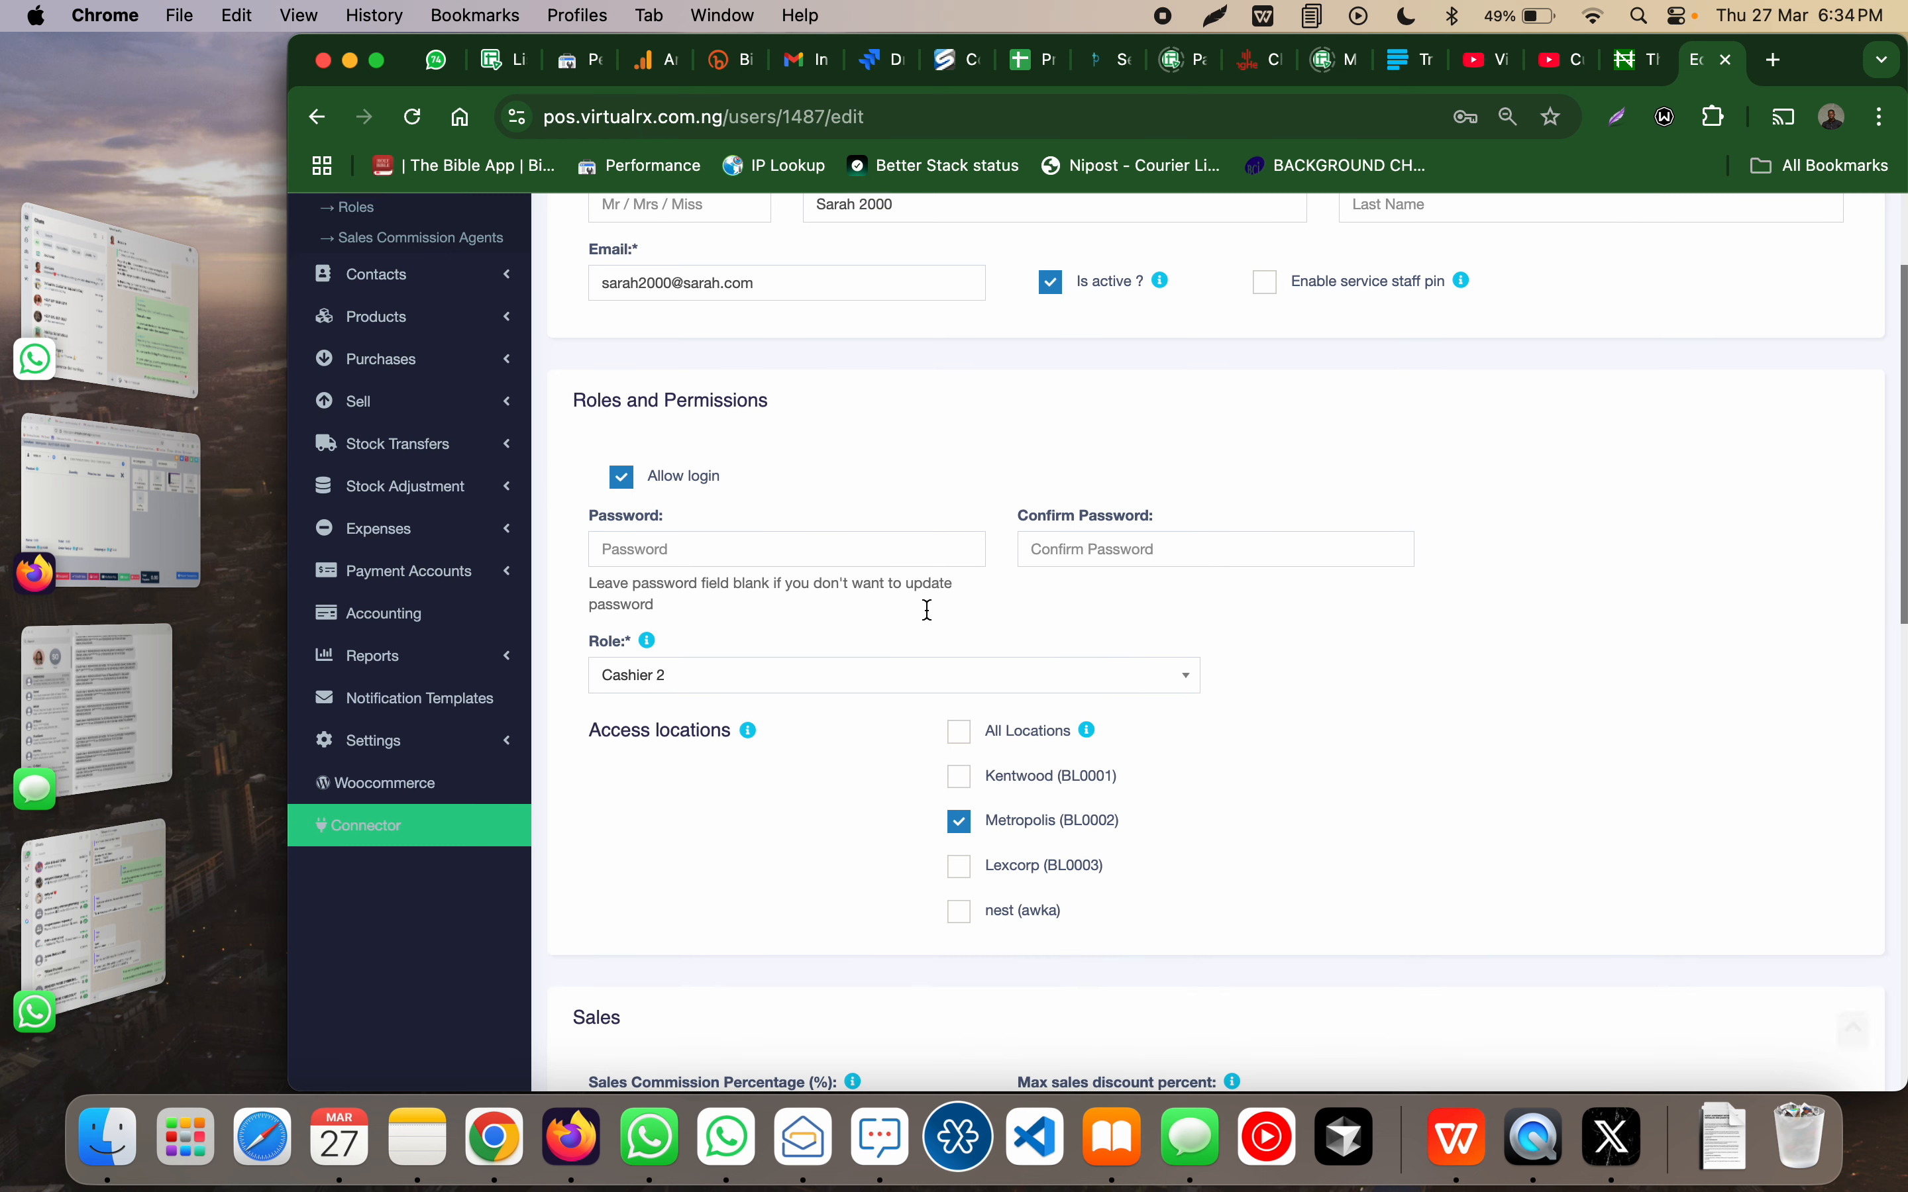
pyautogui.click(855, 687)
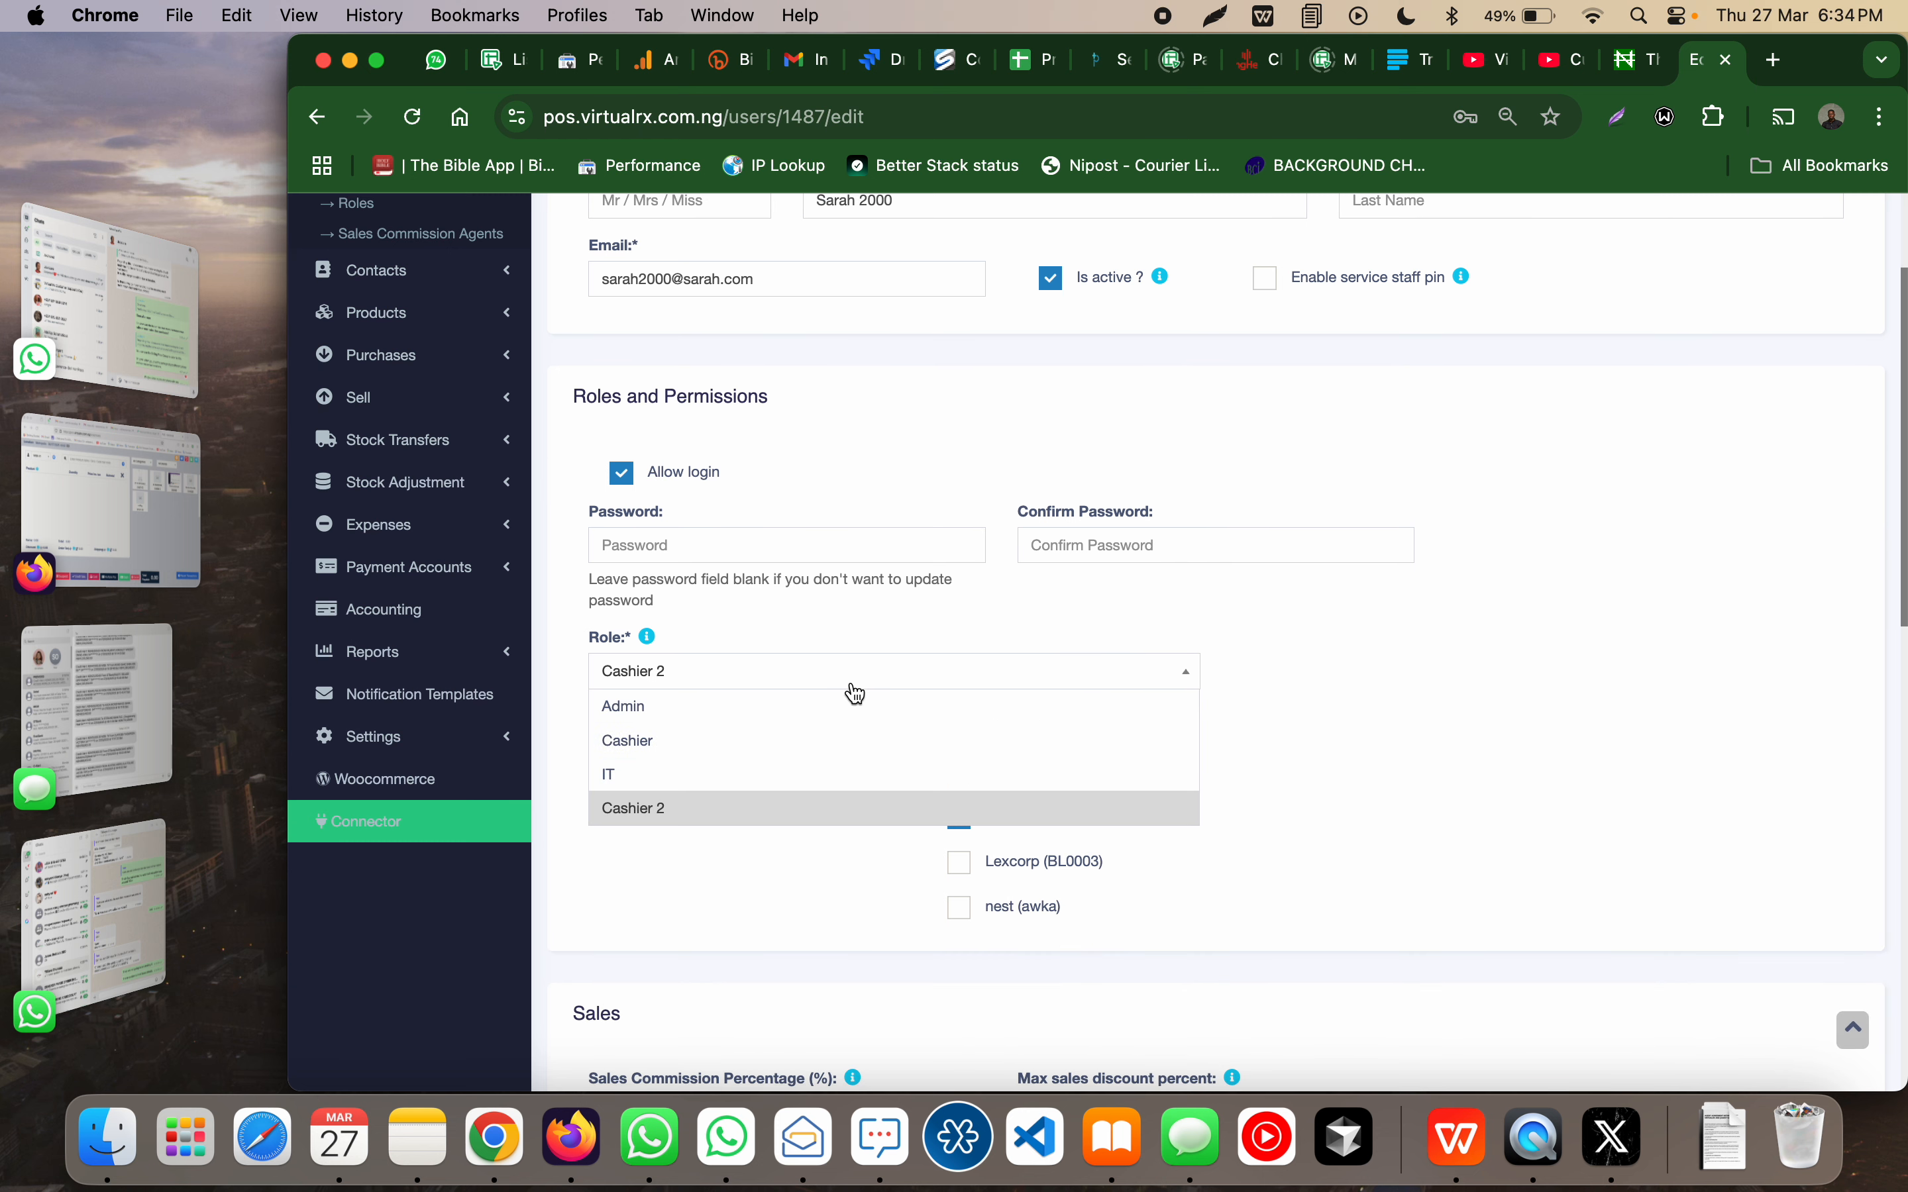
pyautogui.click(870, 812)
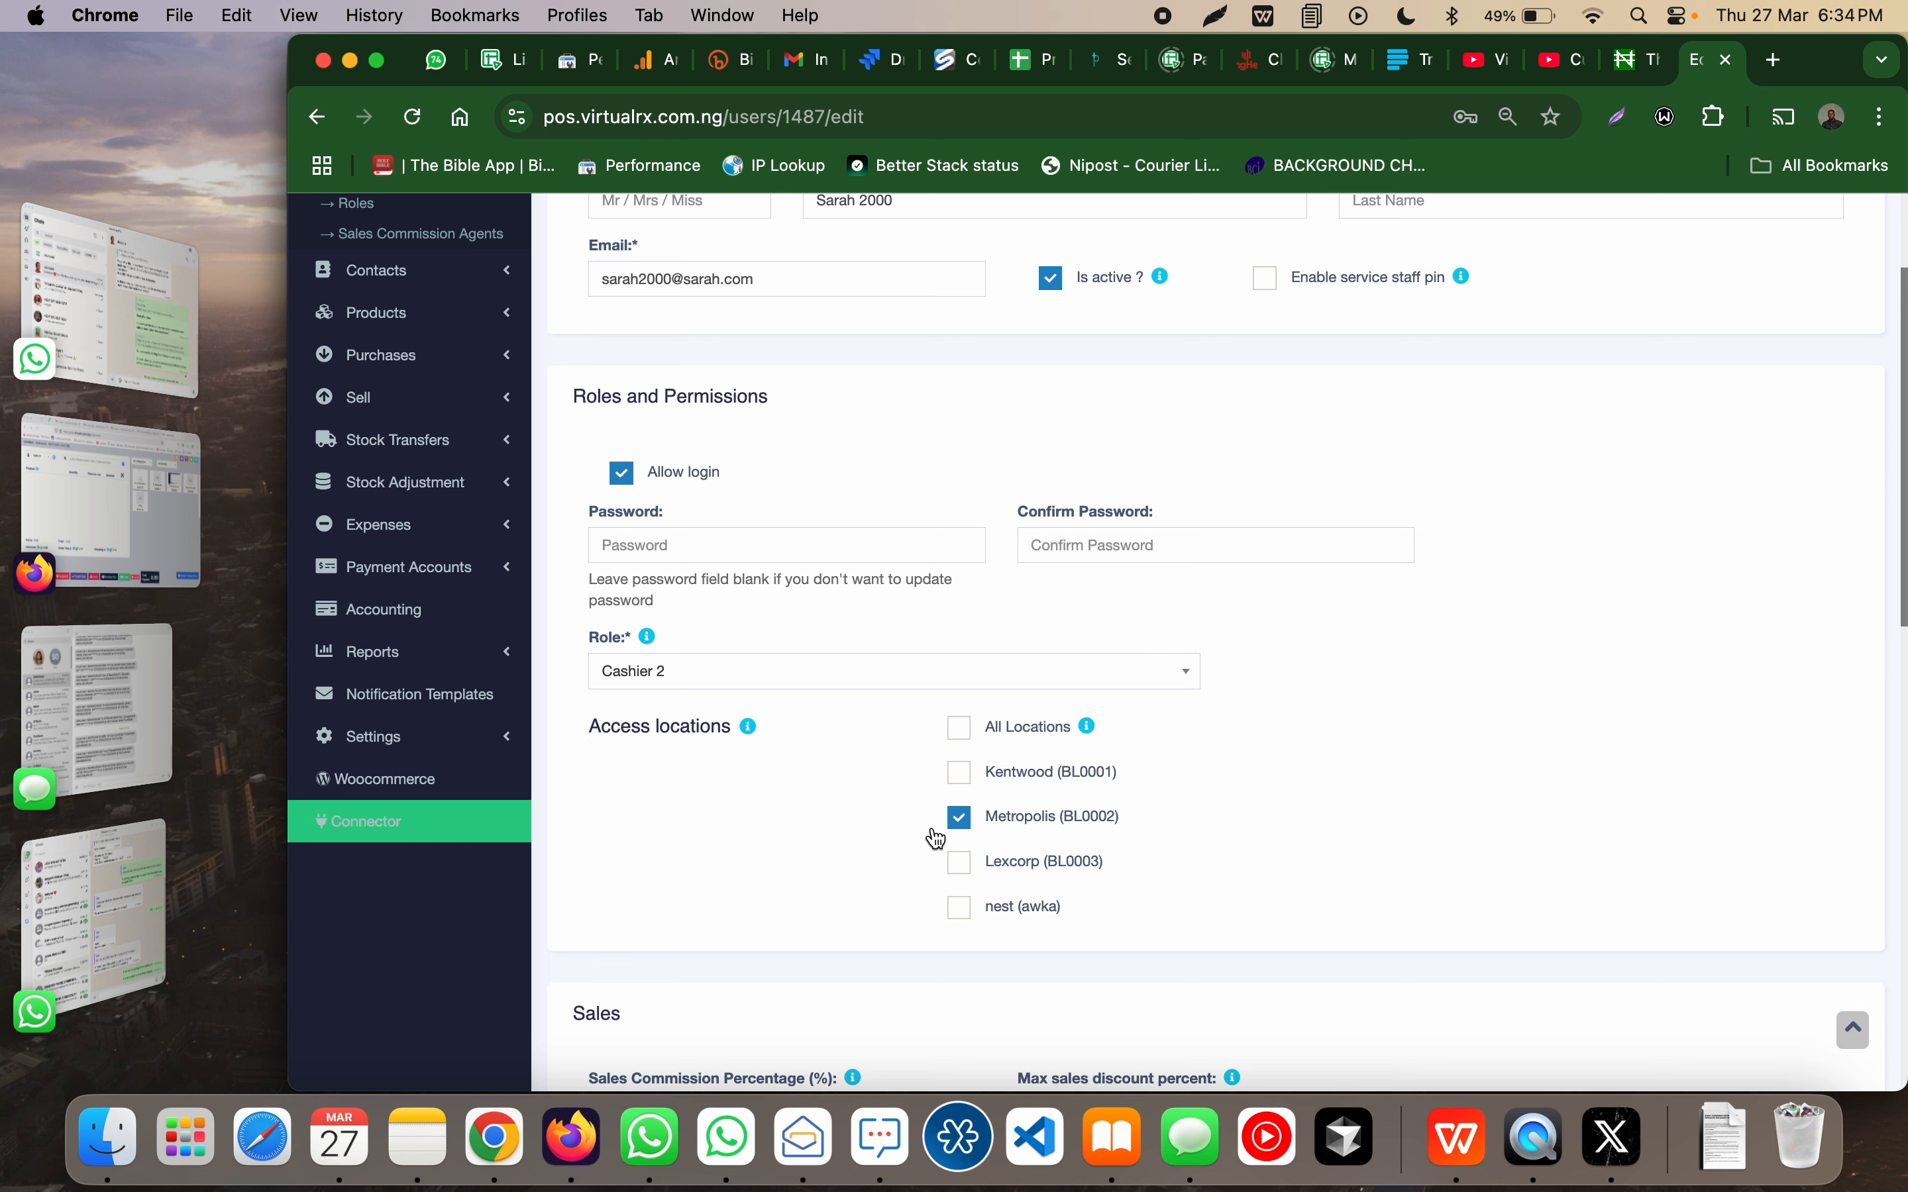
pyautogui.scroll(-7, 966, 835)
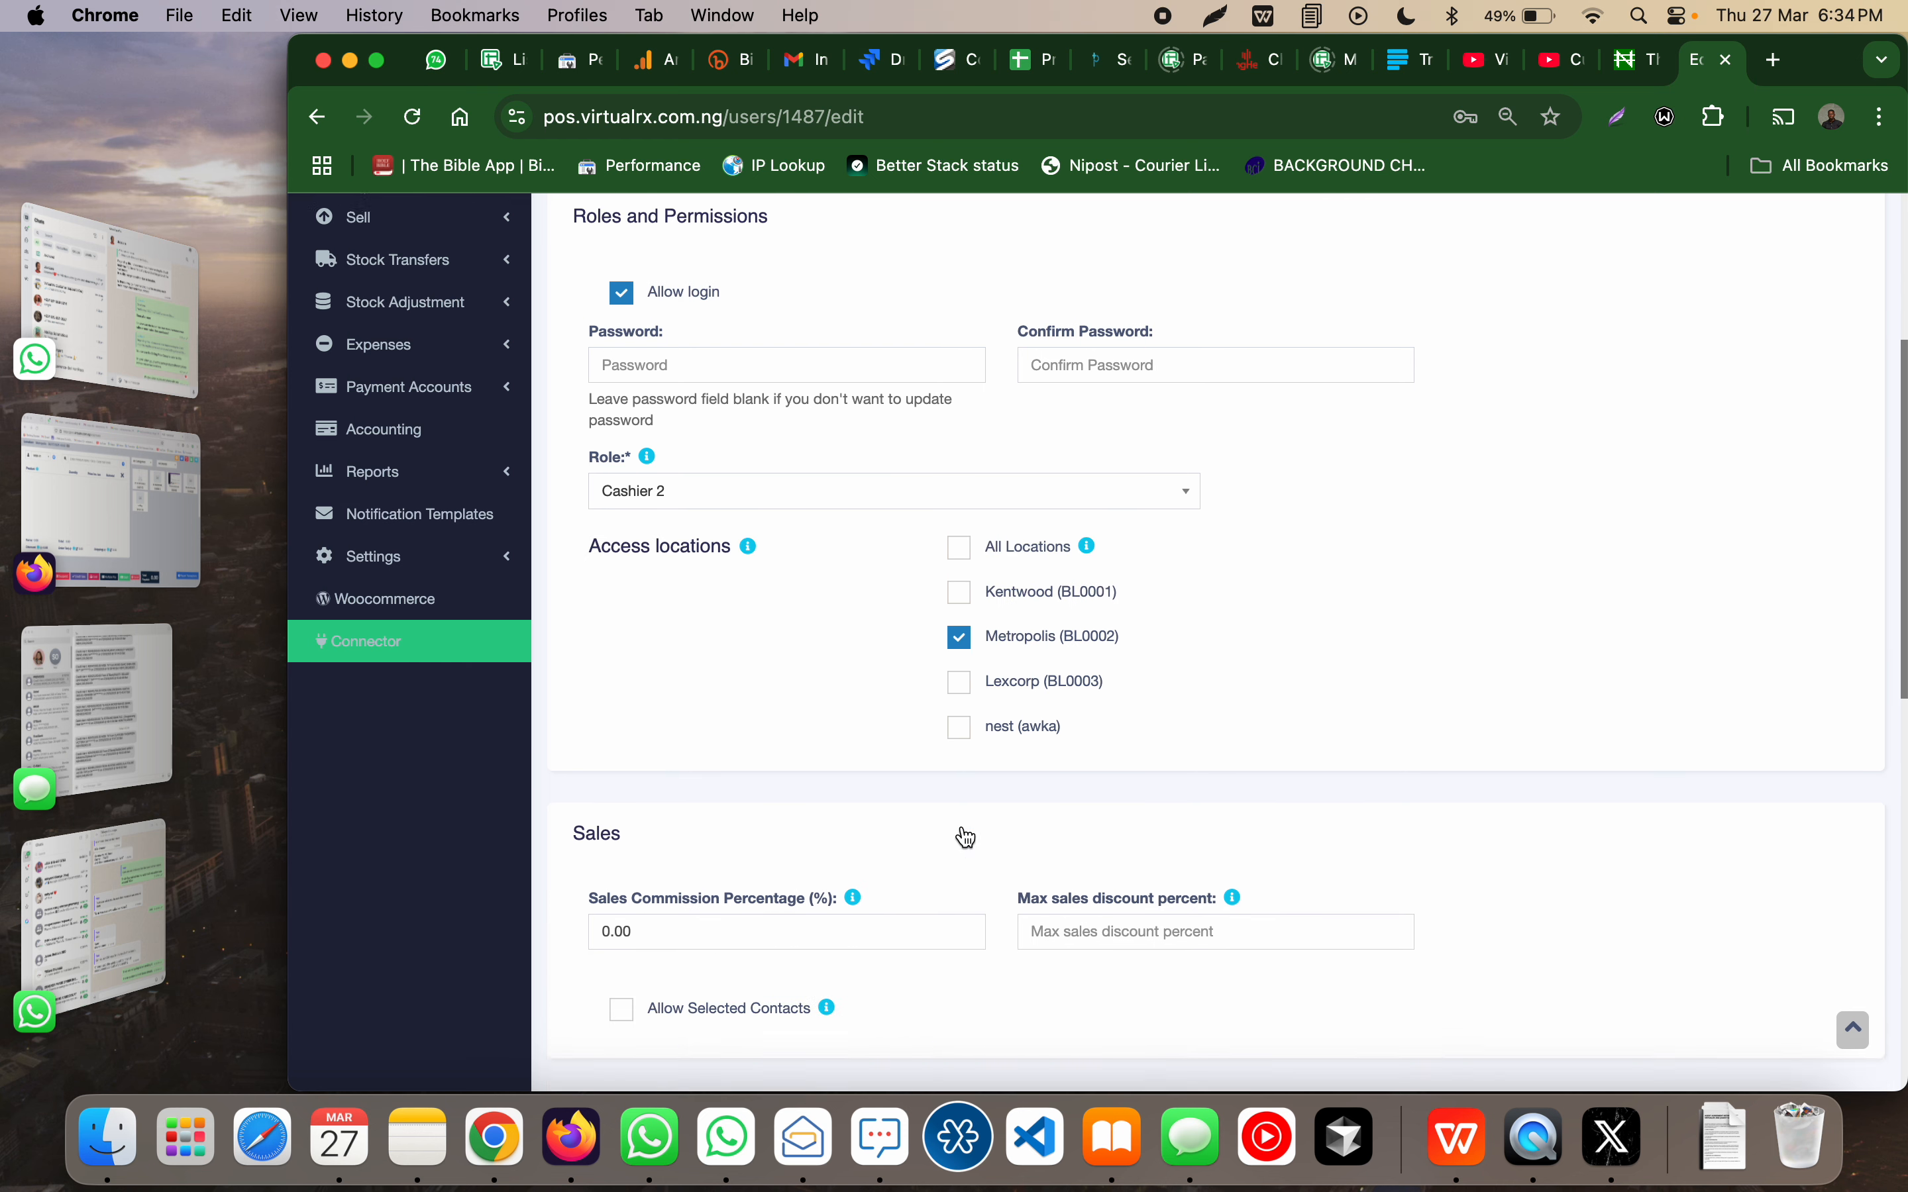
pyautogui.scroll(10, 966, 836)
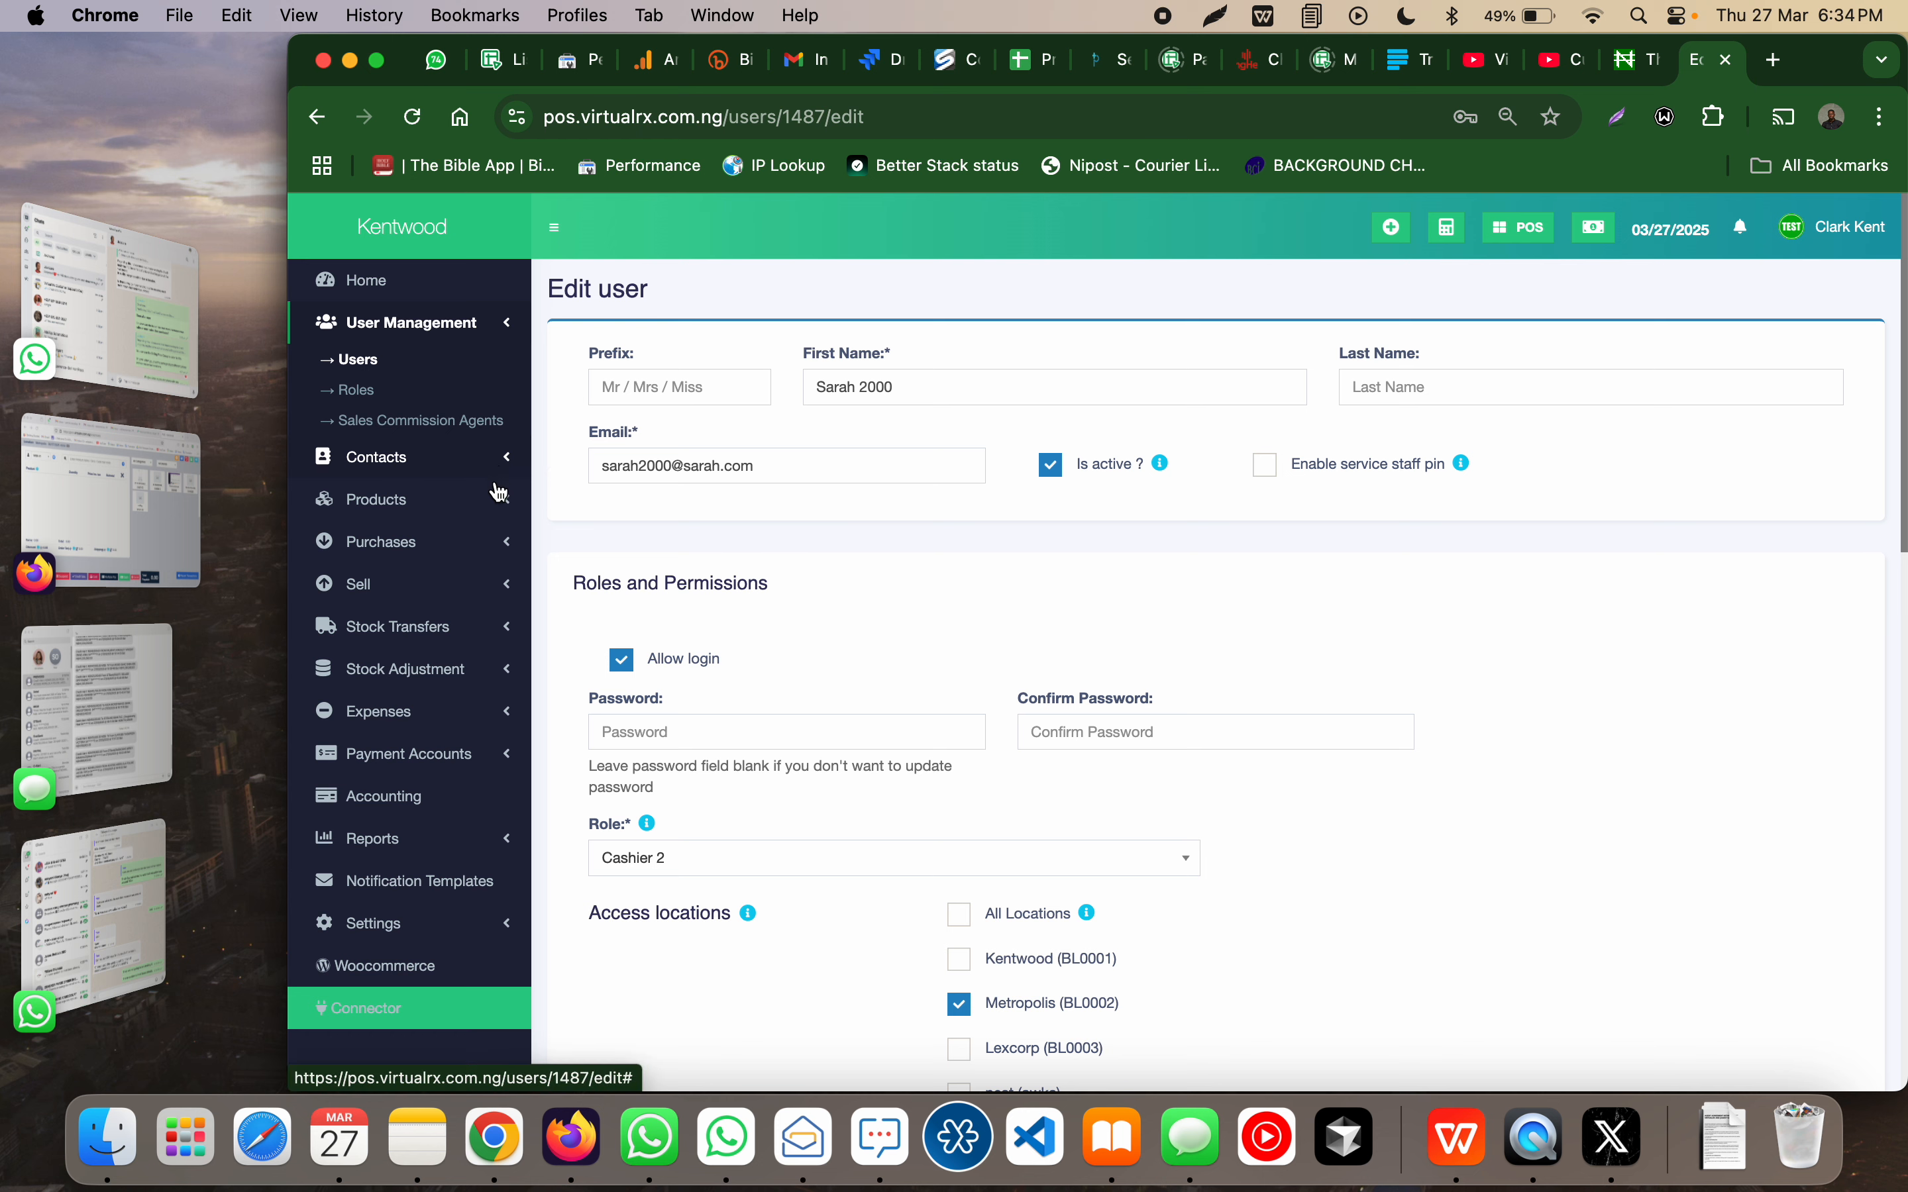
# Step: Open the product list and bring up the group prices of 21 G STERILE NEEDLEs for editing
pyautogui.click(497, 503)
pyautogui.click(420, 453)
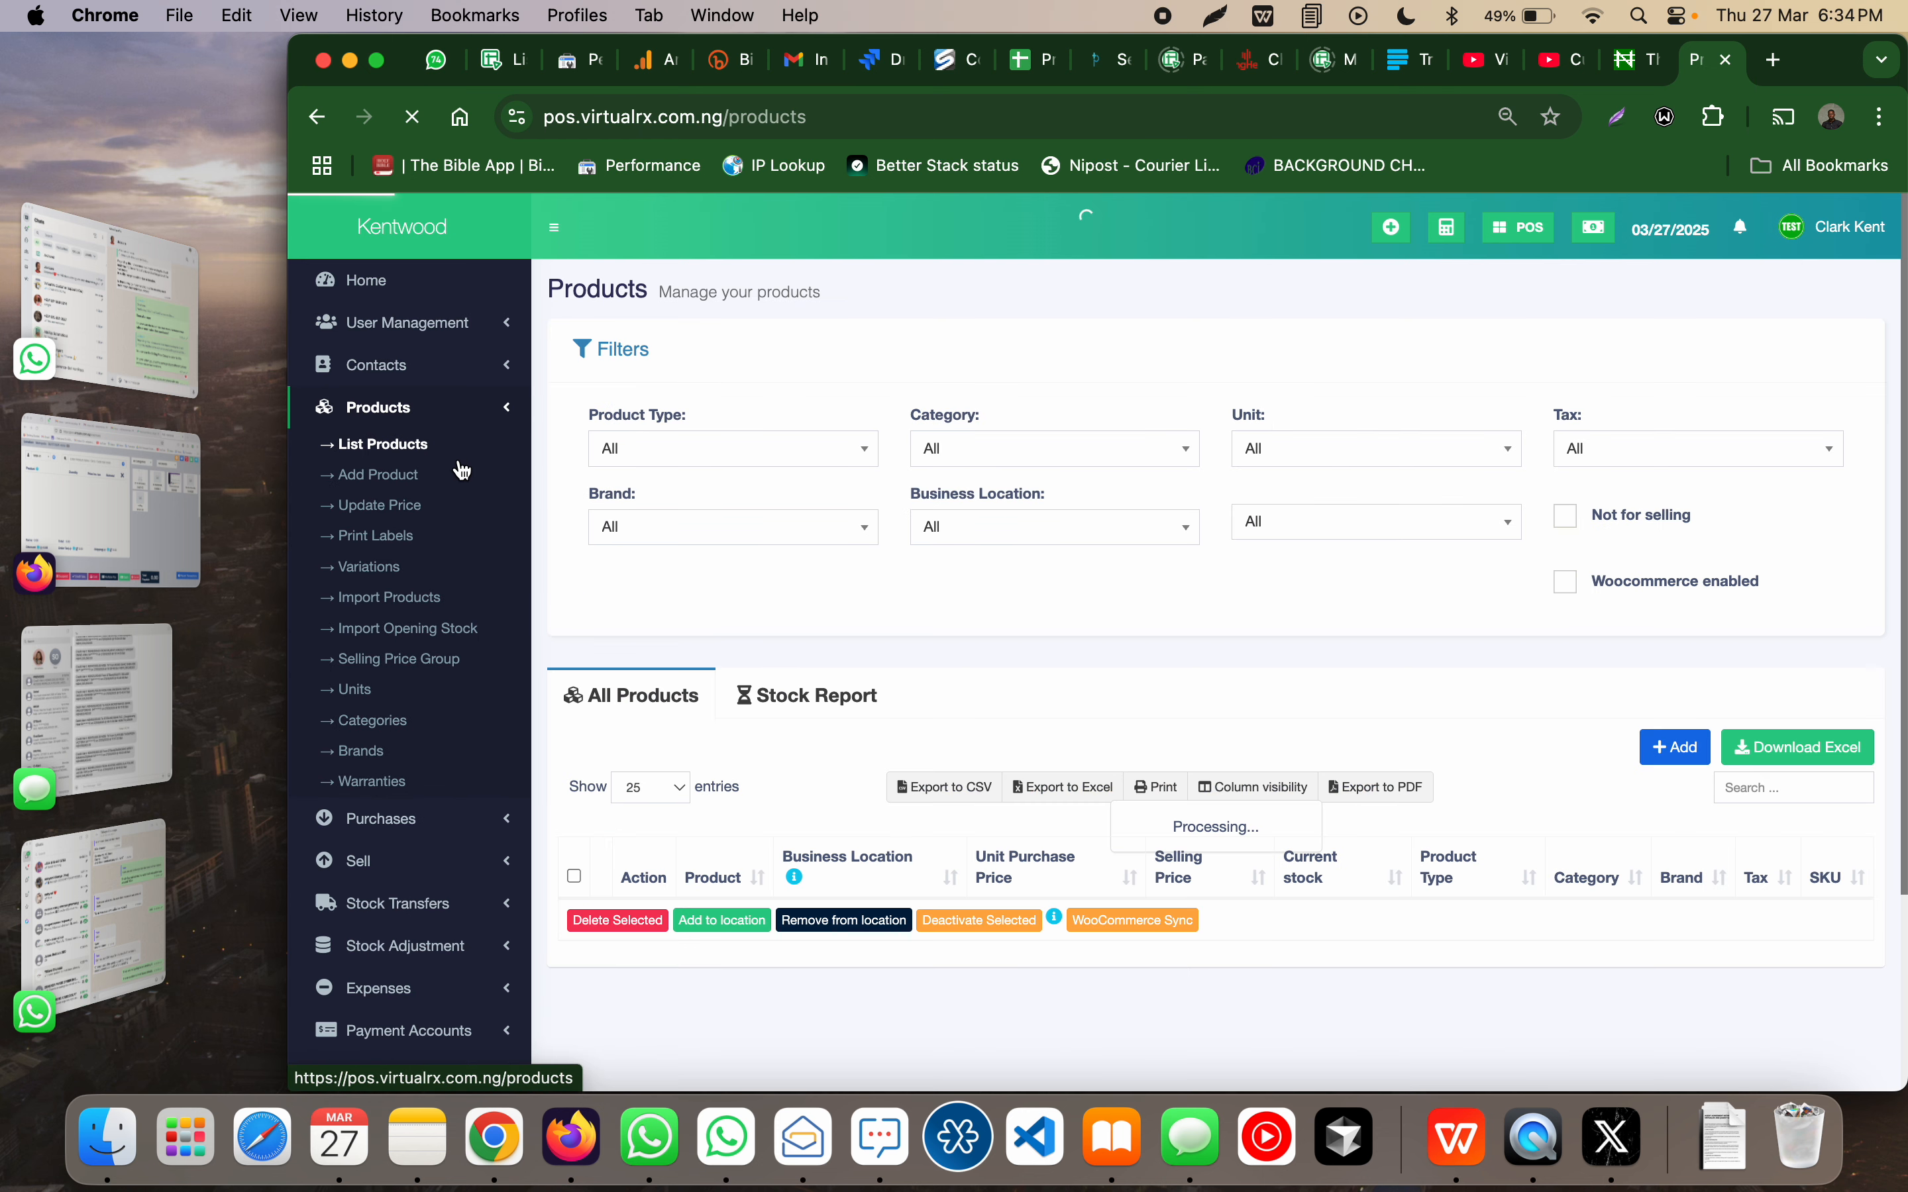
pyautogui.scroll(-3, 832, 788)
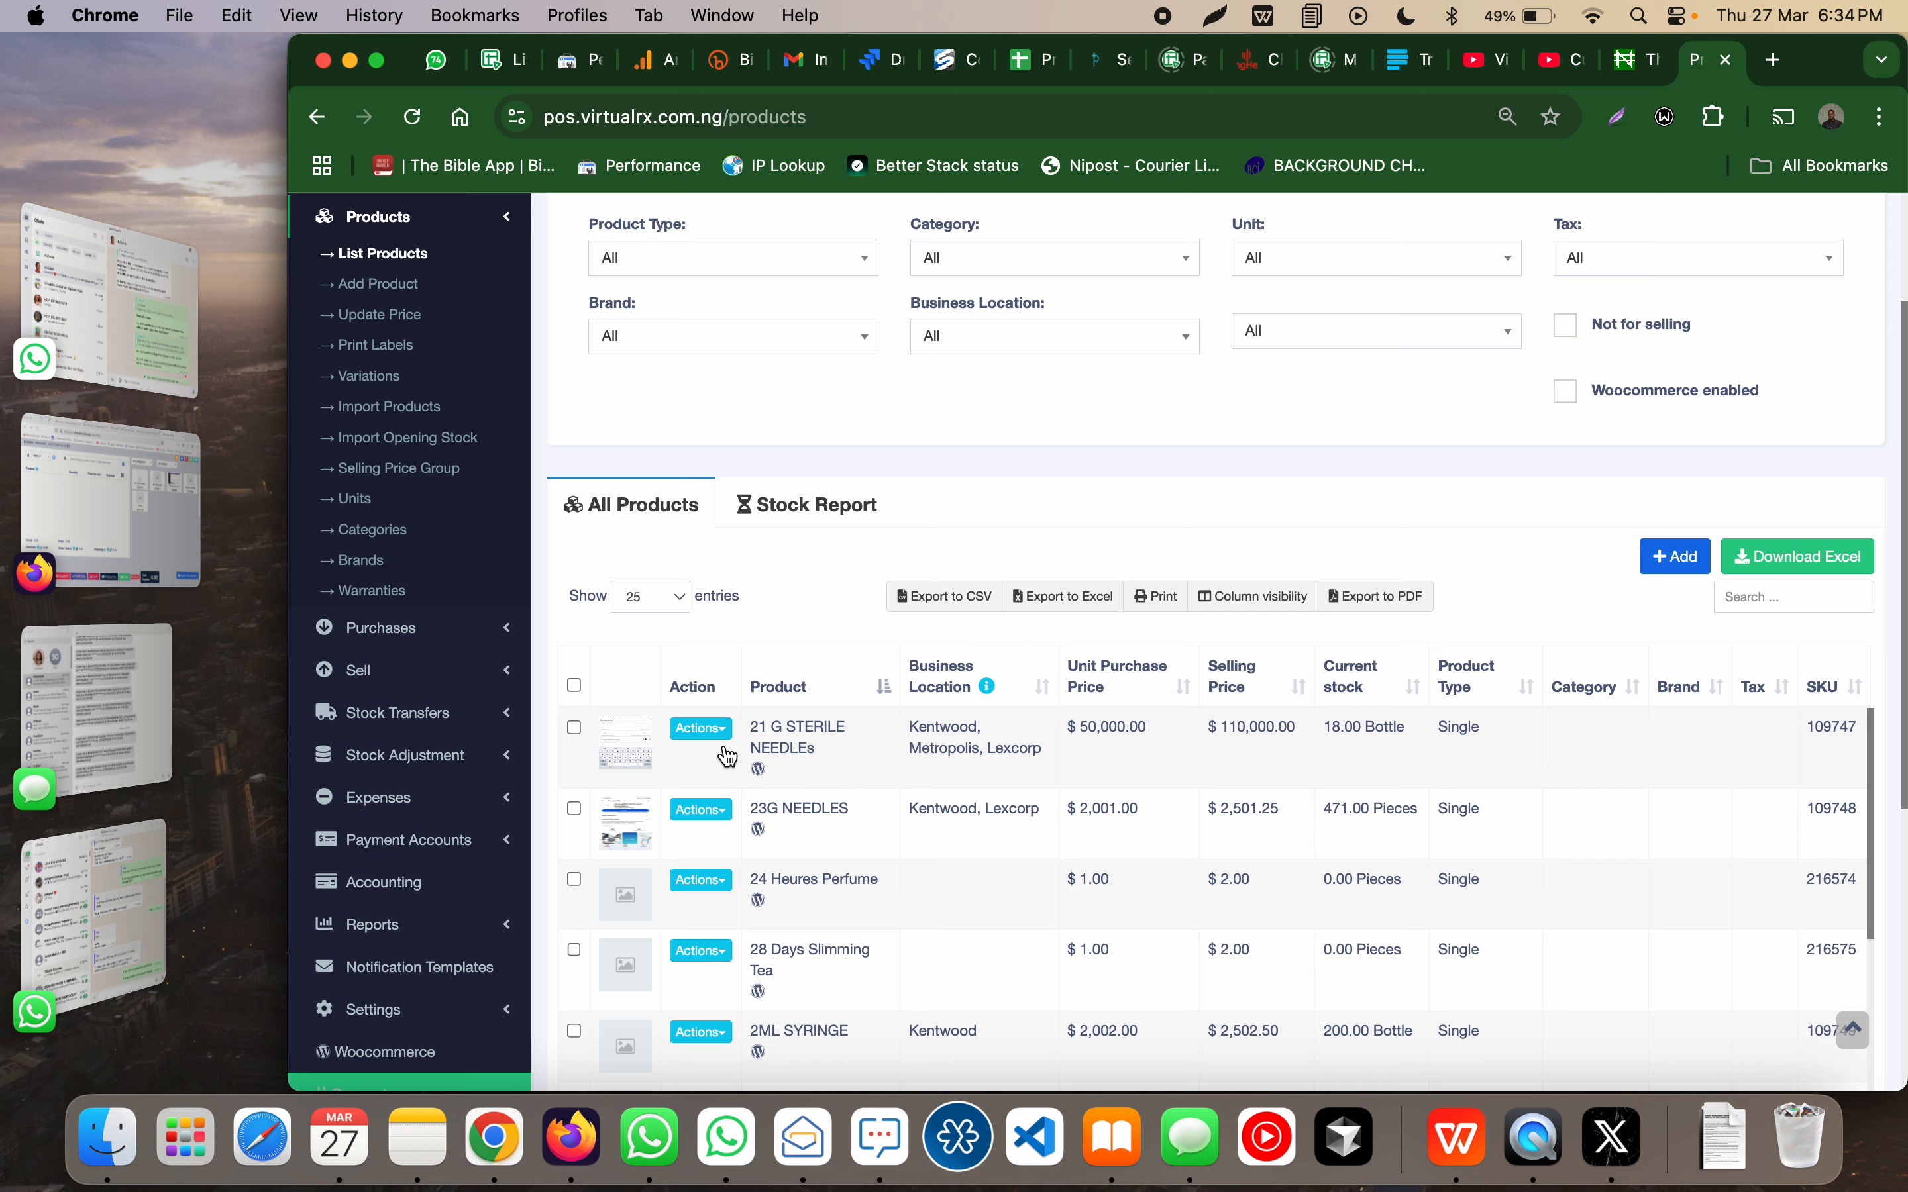
pyautogui.click(701, 728)
pyautogui.scroll(-1, 801, 895)
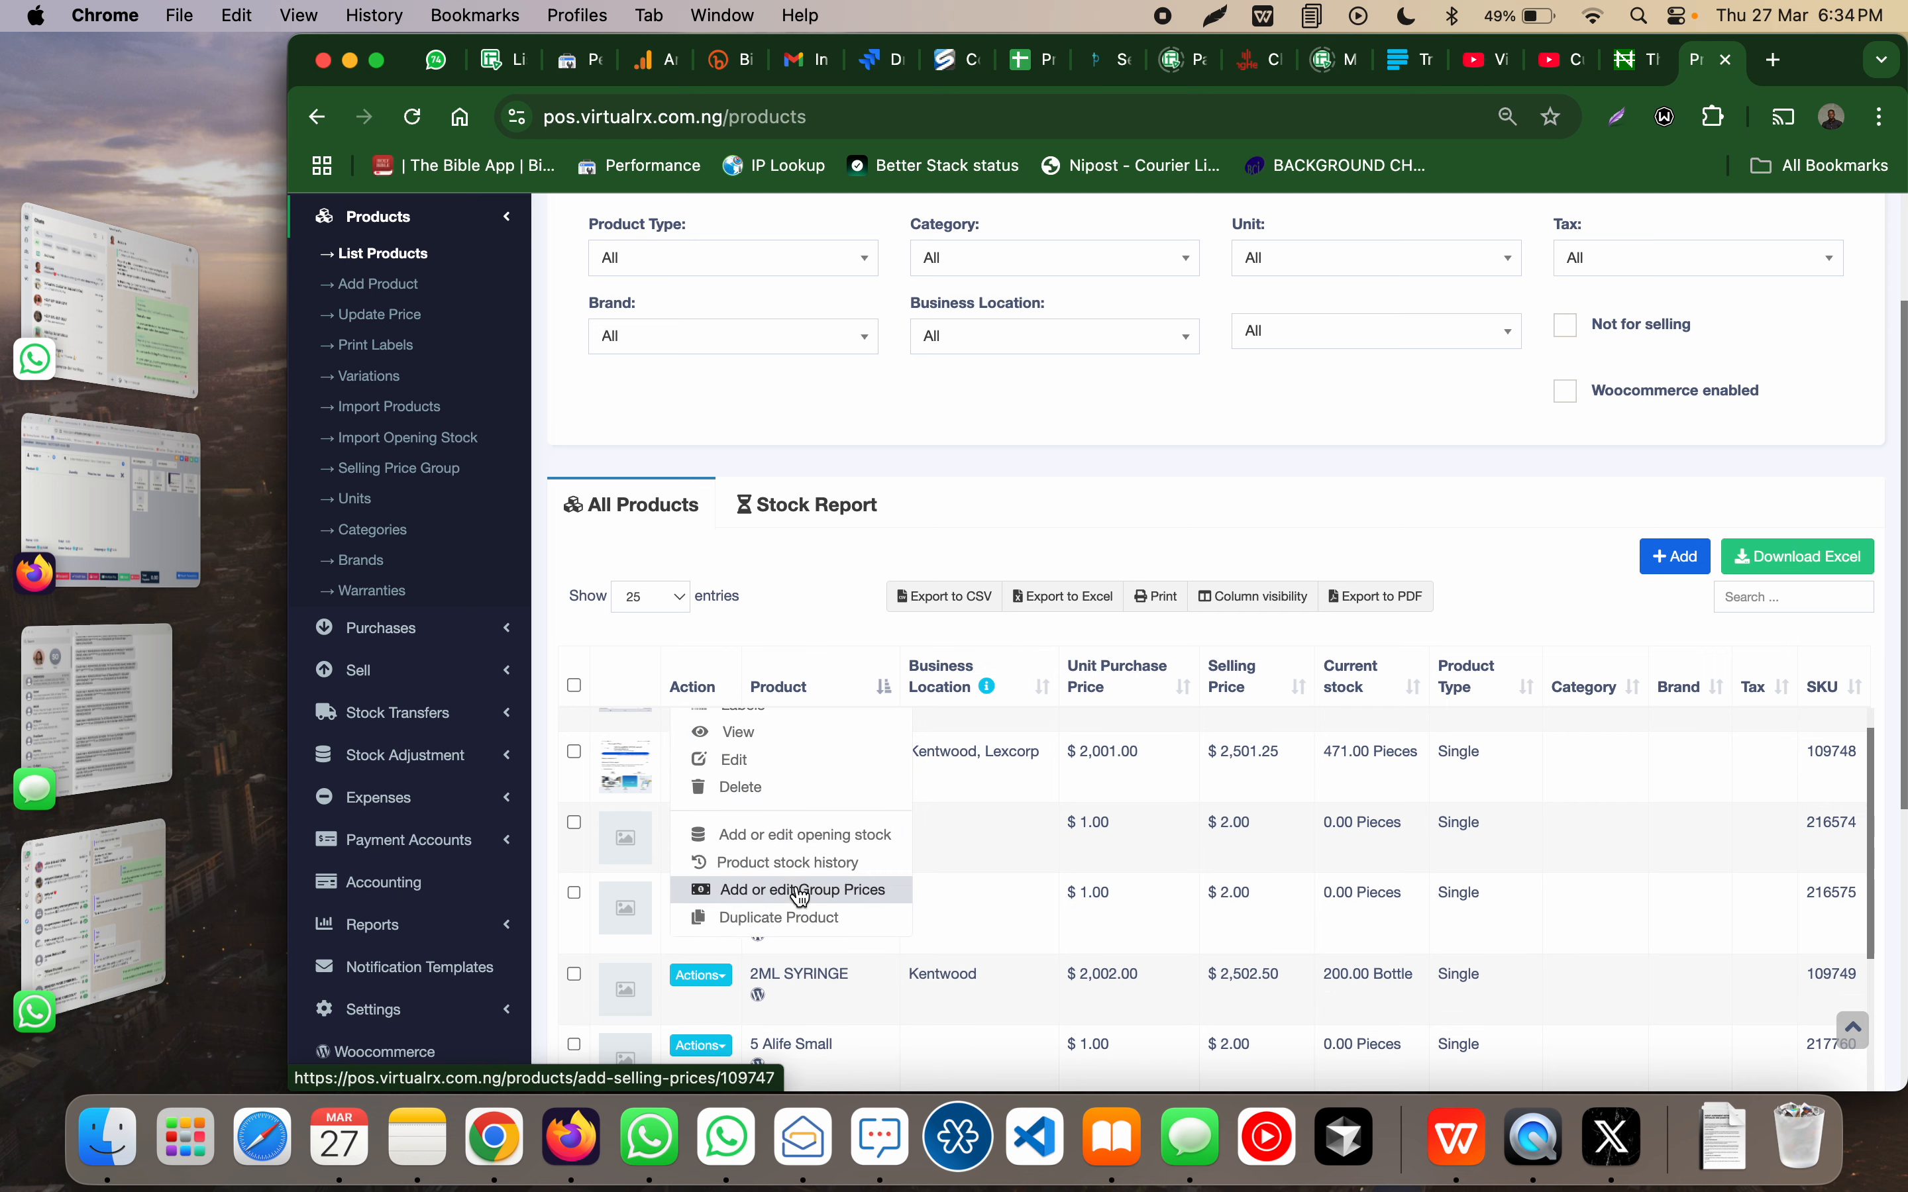
pyautogui.click(802, 890)
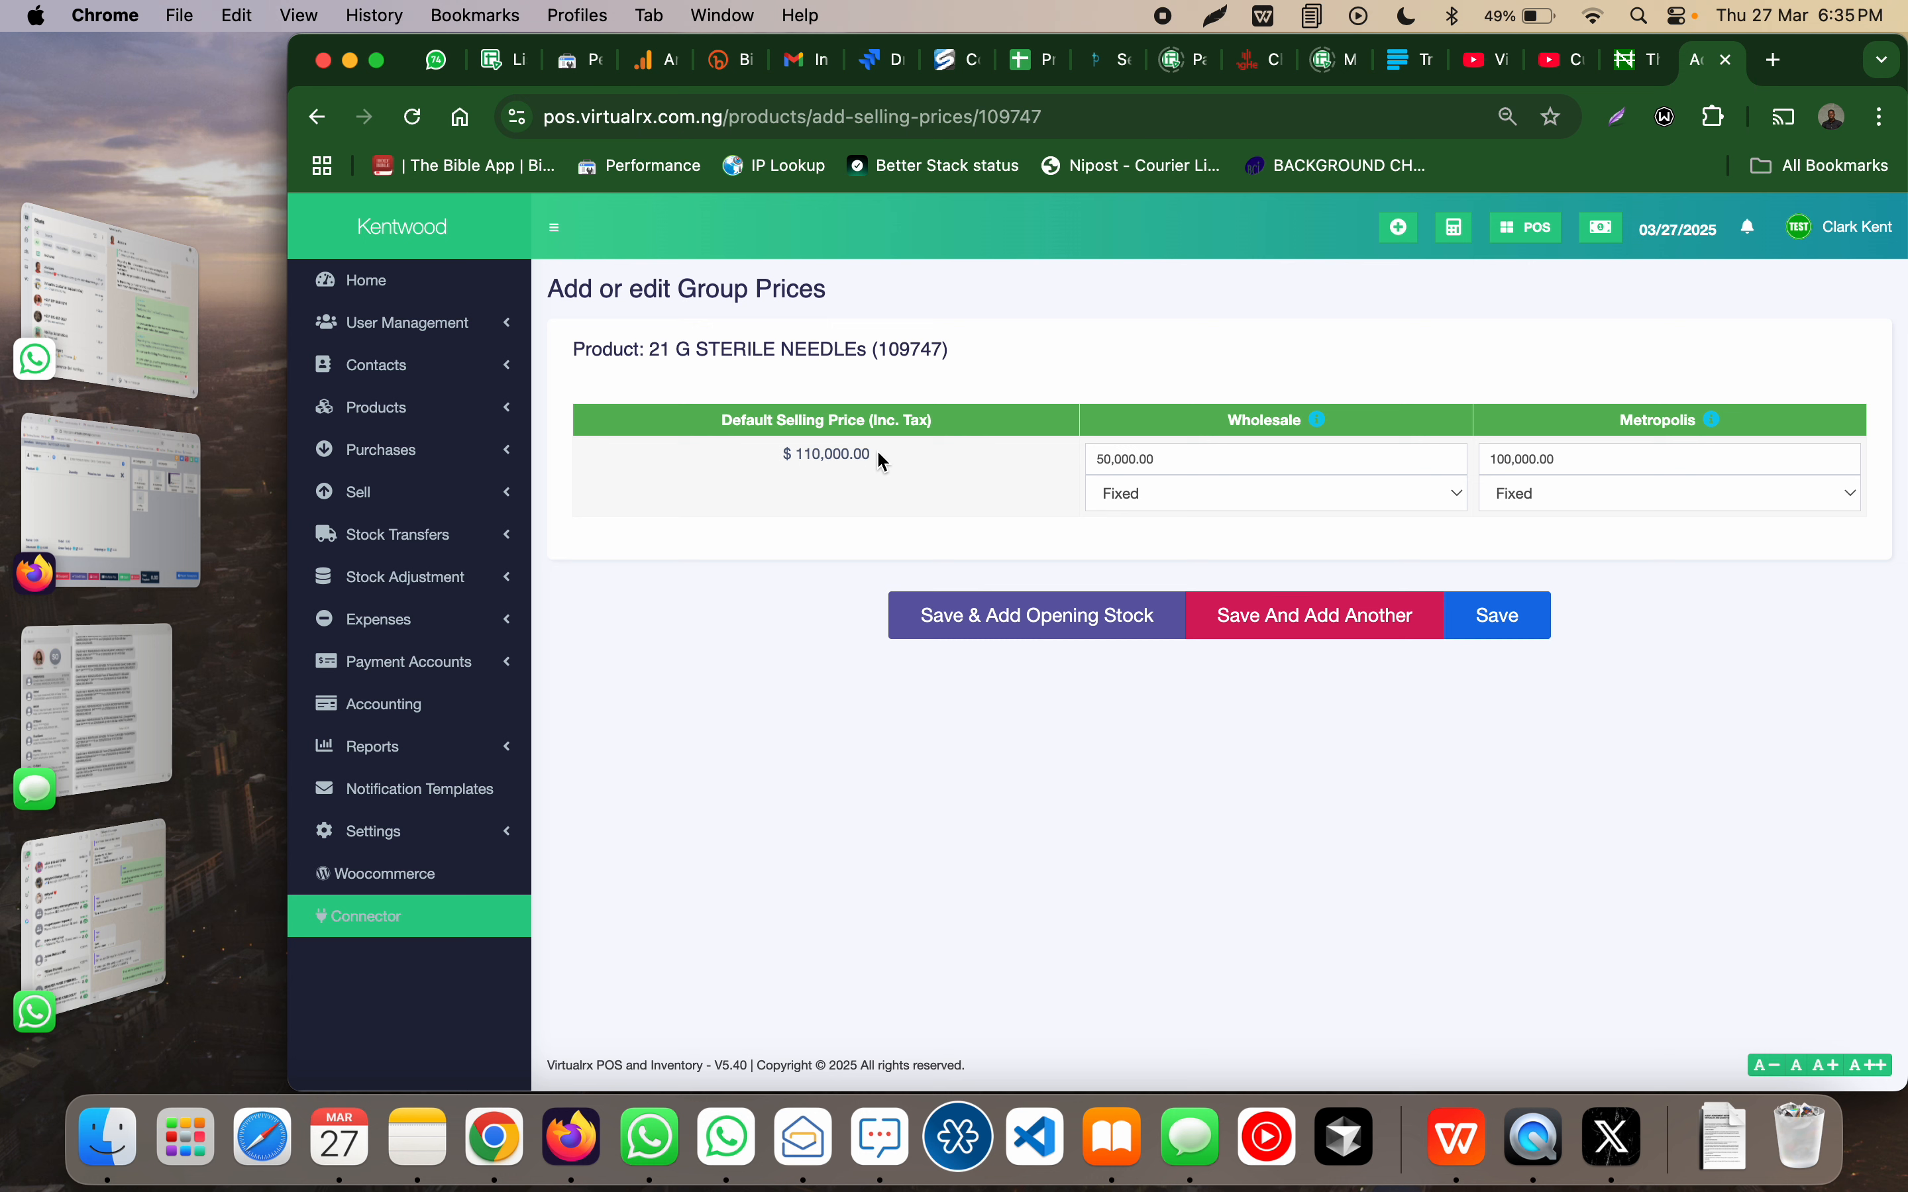
# Step: Set the product's fixed group prices to 105000 for Wholesale and 120000 for Metropolis
pyautogui.click(1215, 457)
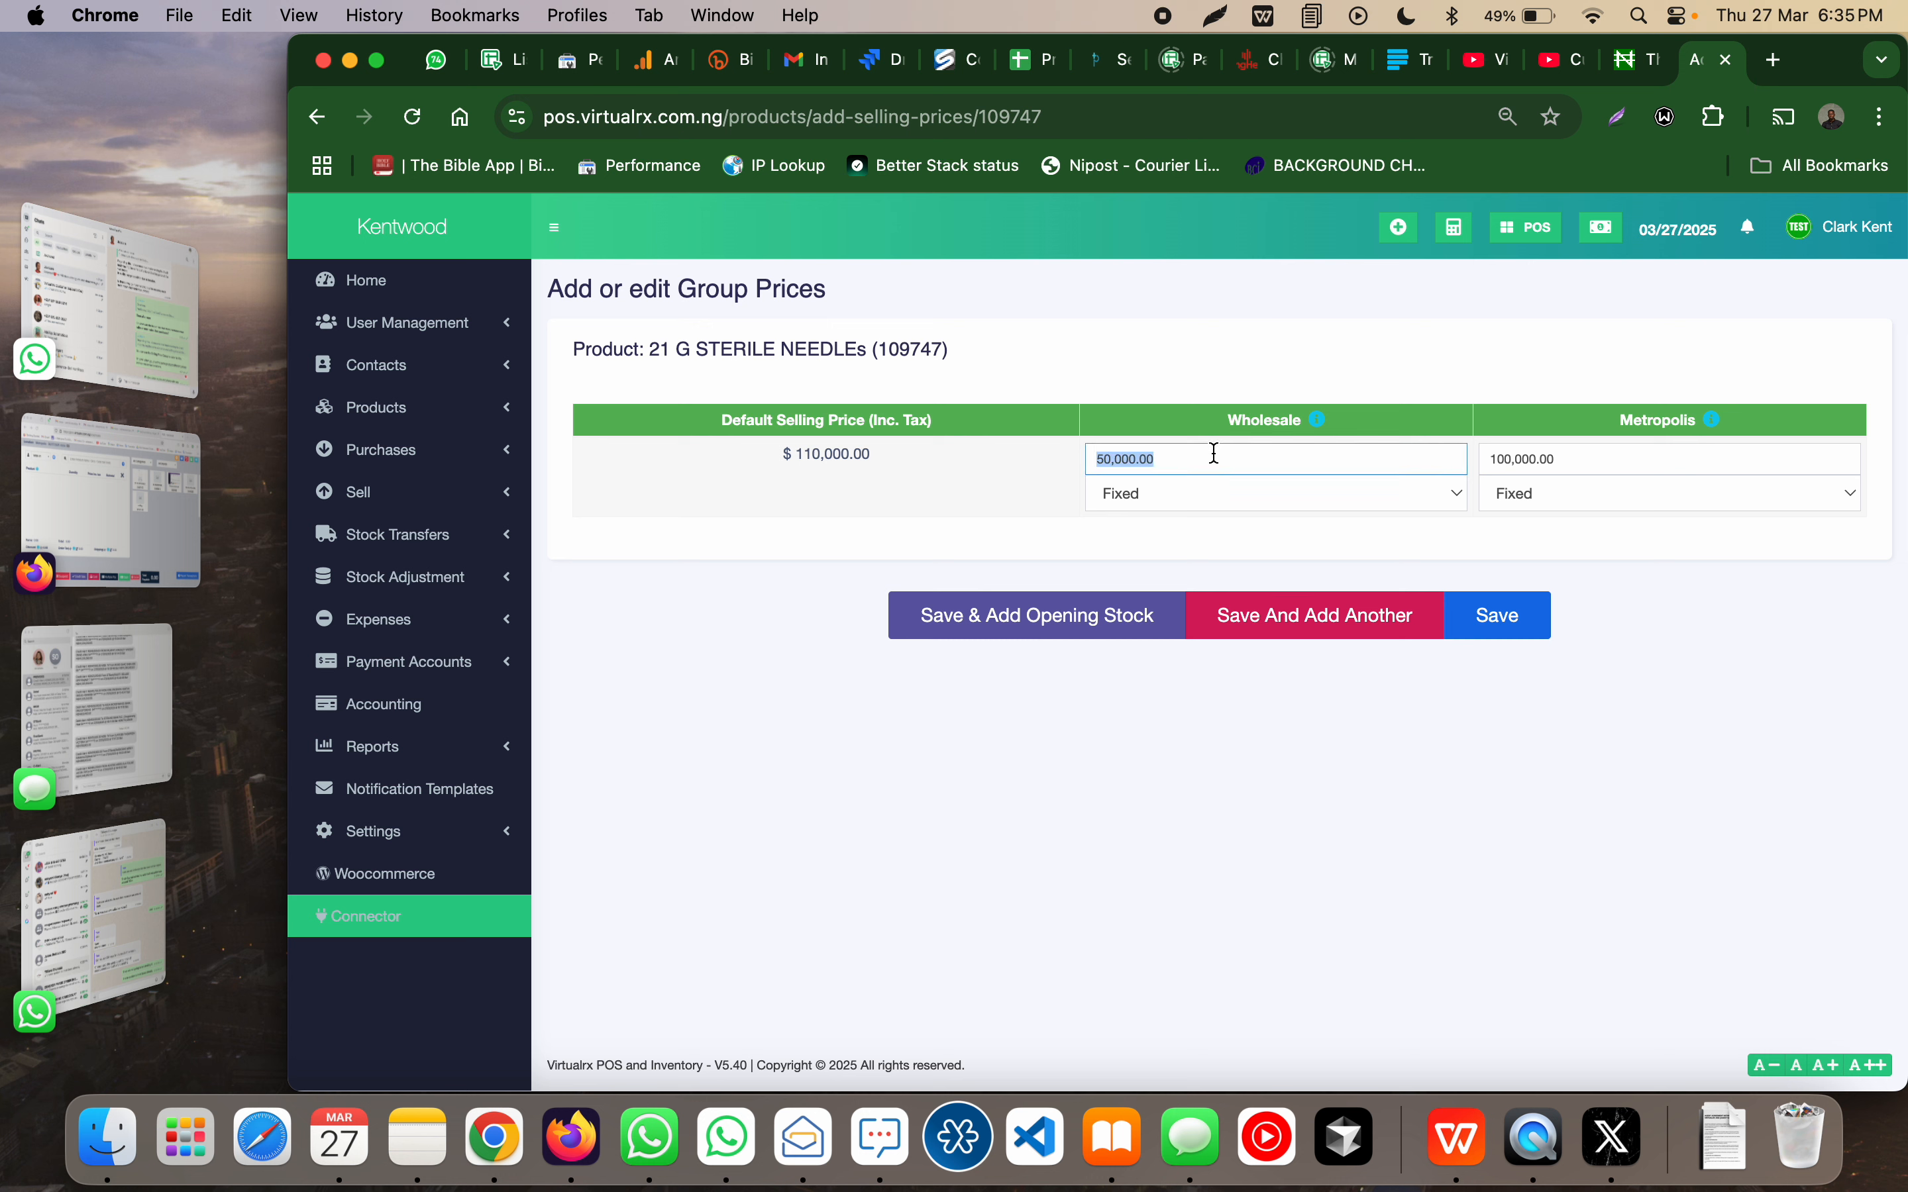
pyautogui.write('105000')
pyautogui.click(1541, 457)
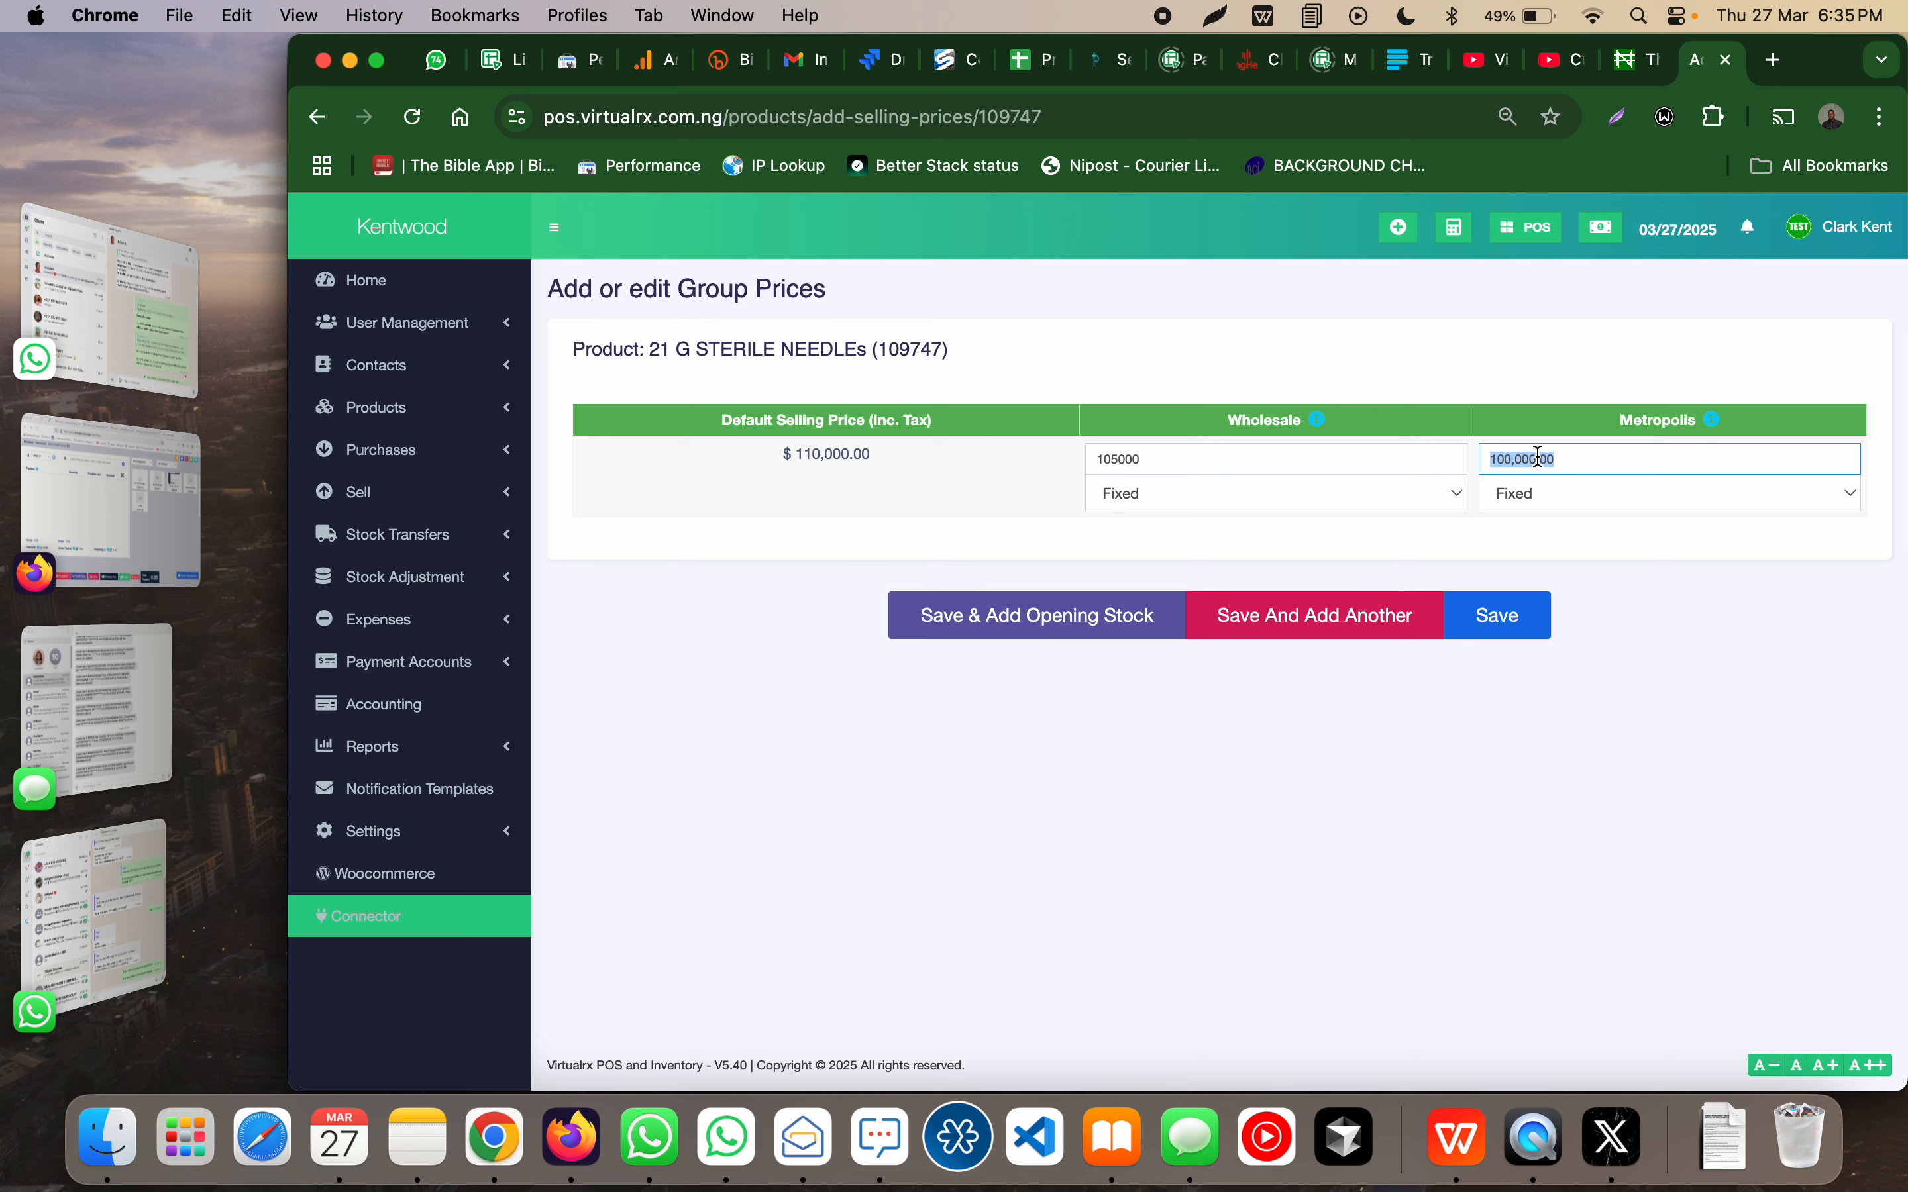
pyautogui.write('120000')
pyautogui.click(1584, 583)
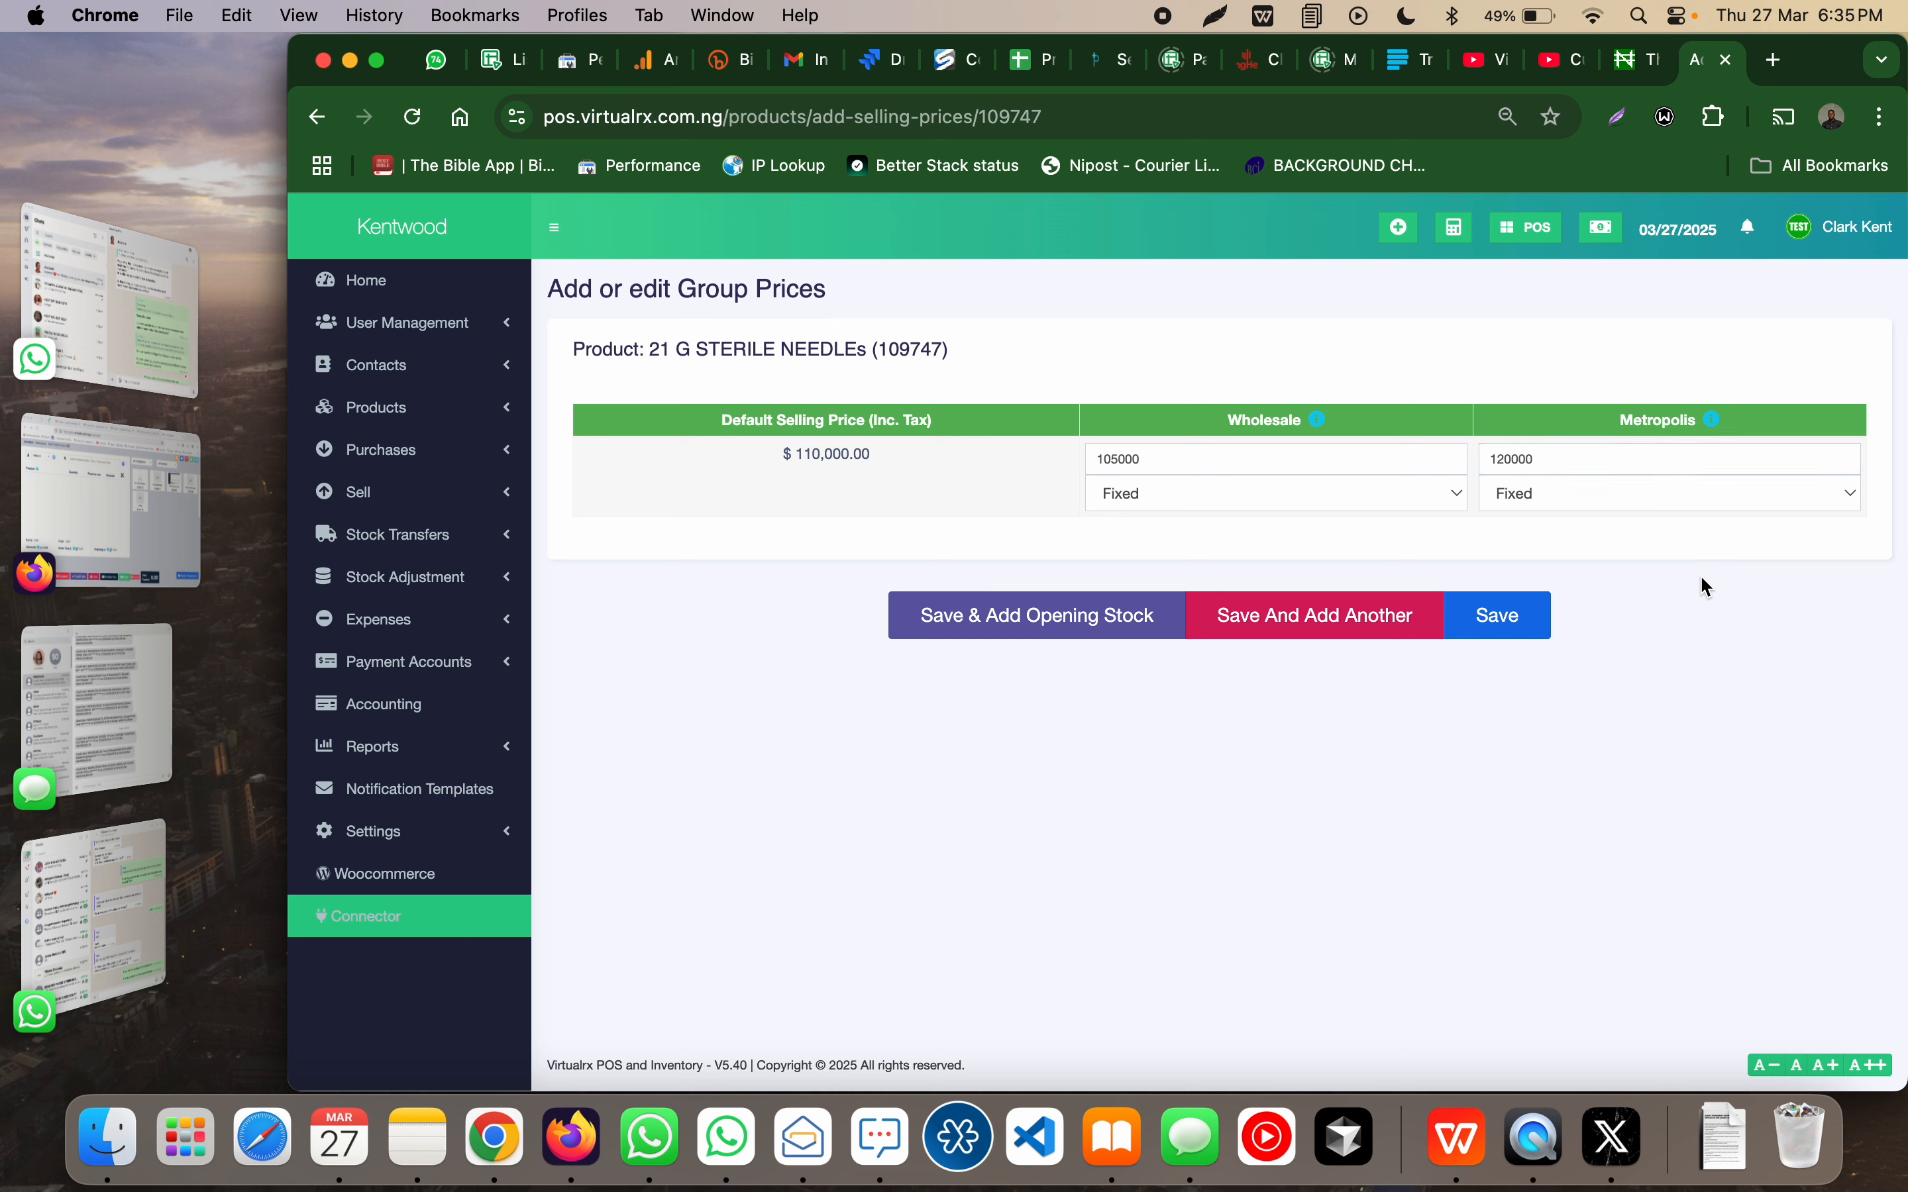
# Step: Change the Metropolis group price to the Percentage type with a value of 40
pyautogui.click(1518, 500)
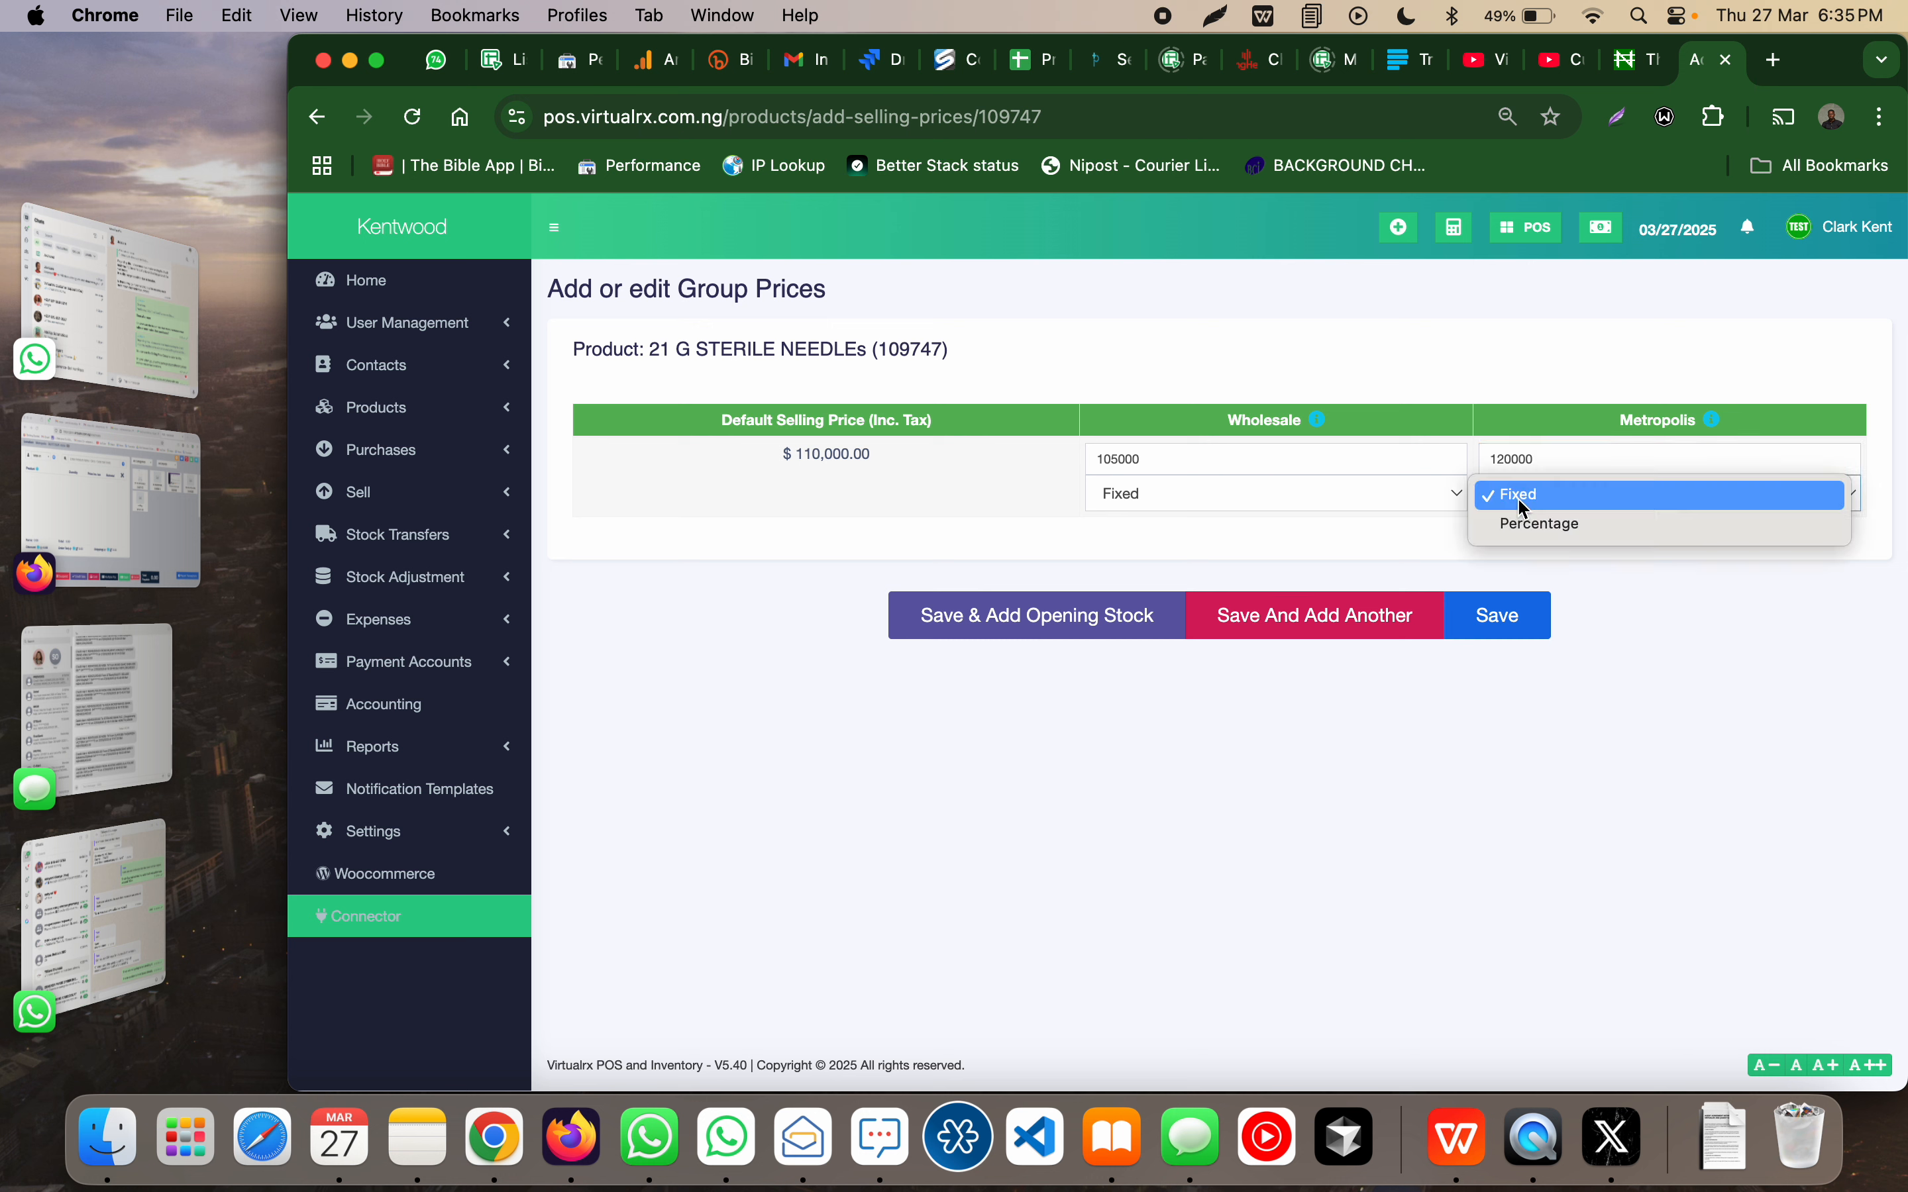
pyautogui.click(1547, 526)
pyautogui.doubleClick(1537, 460)
pyautogui.write('40')
pyautogui.click(1613, 555)
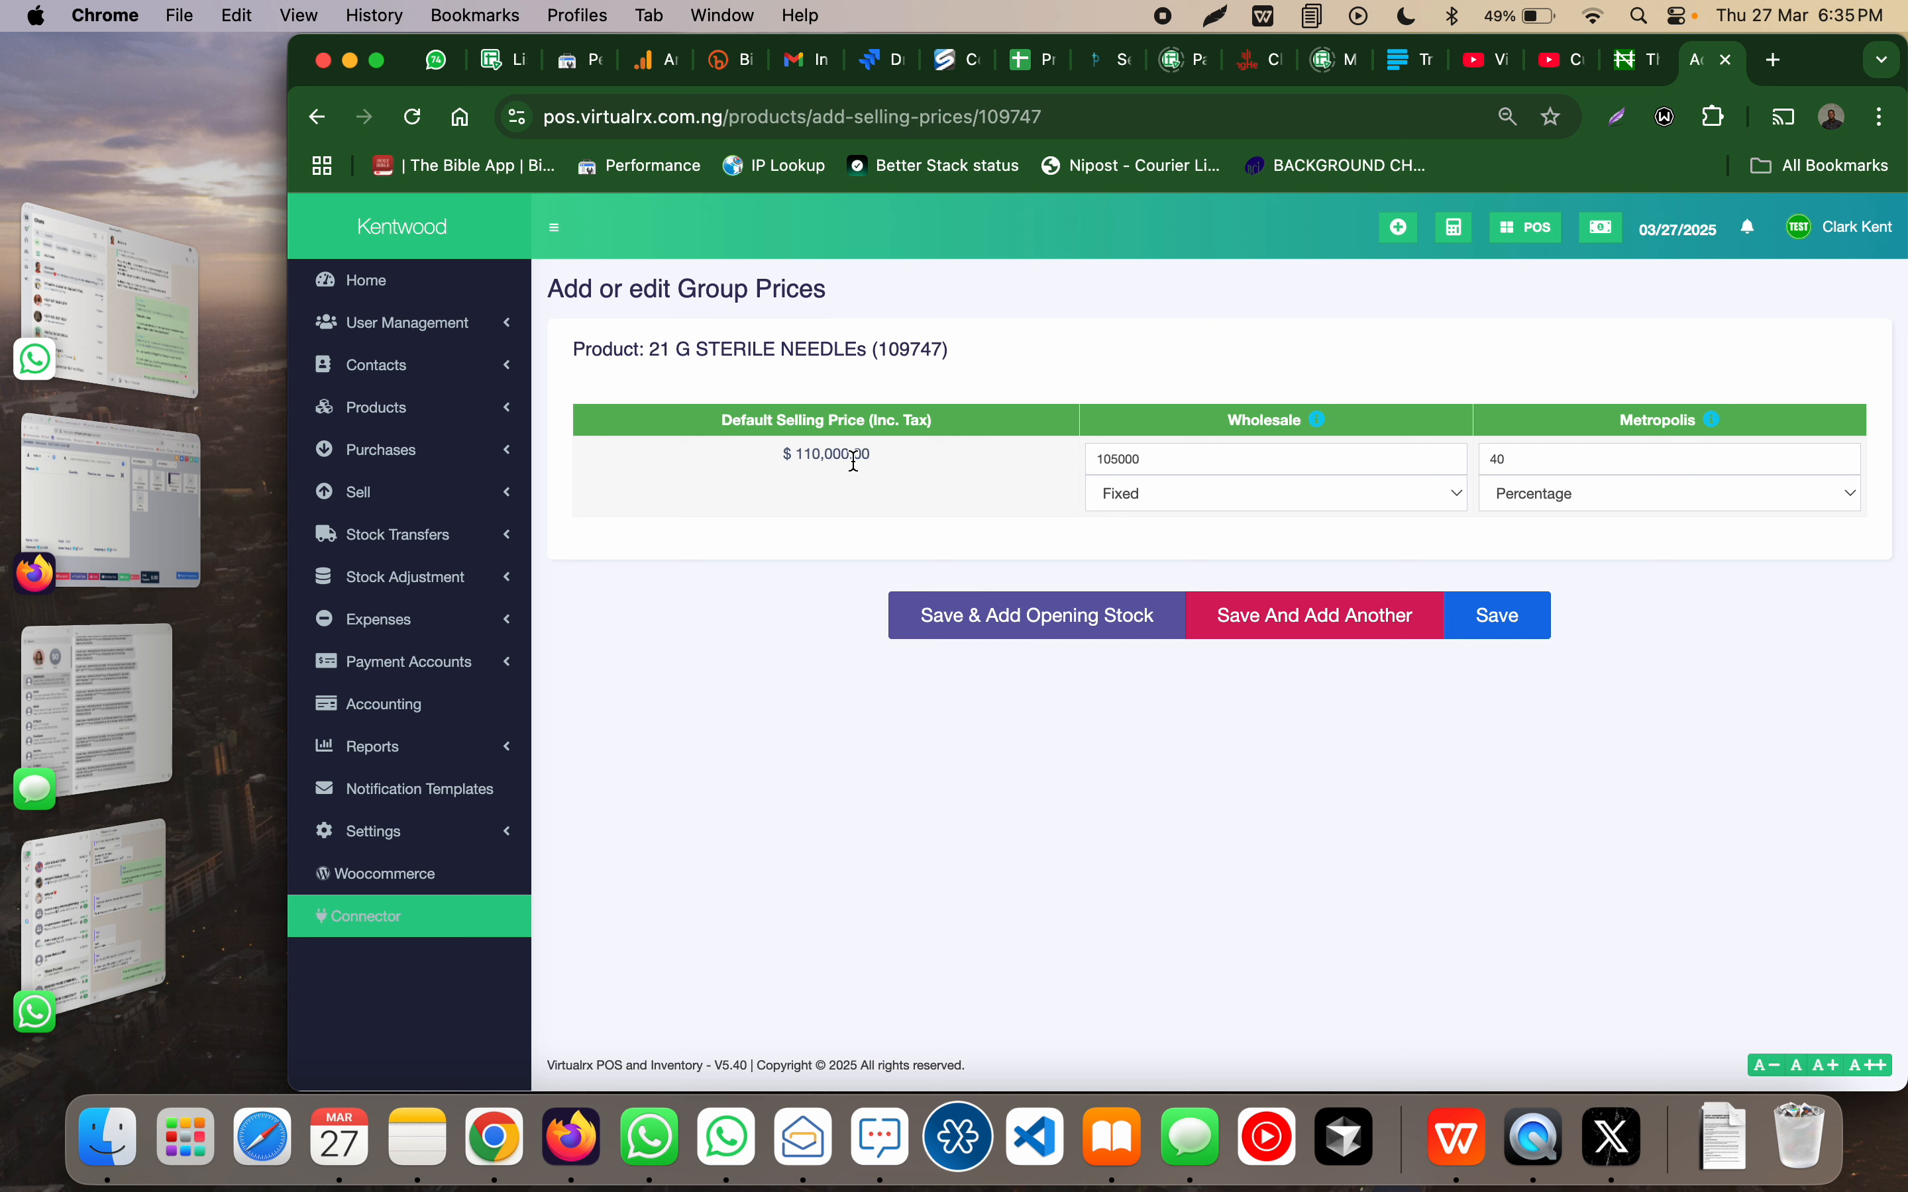
# Step: Return the Metropolis group price to the Fixed type with a value of 120000, and save the group prices
pyautogui.doubleClick(1584, 468)
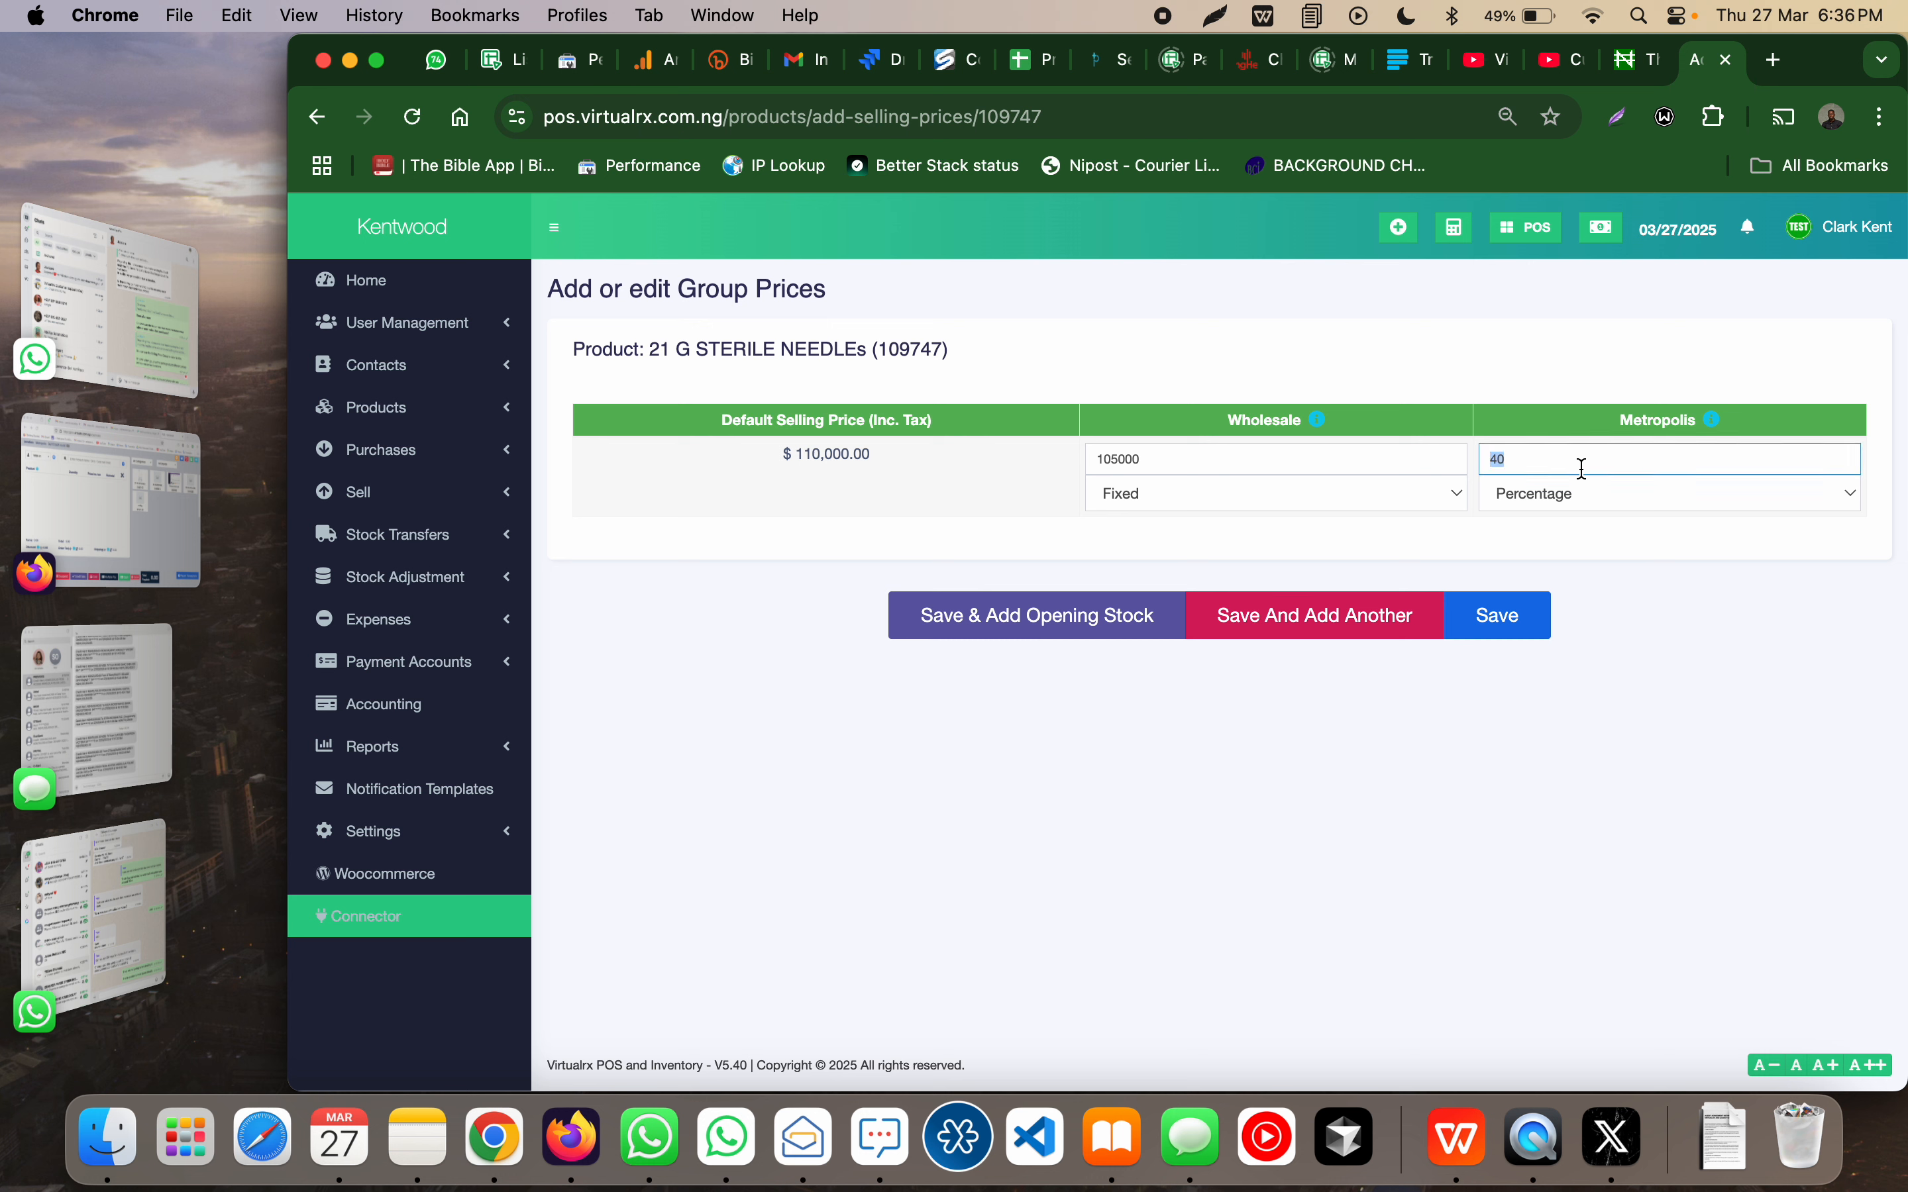
pyautogui.click(1584, 498)
pyautogui.click(1576, 464)
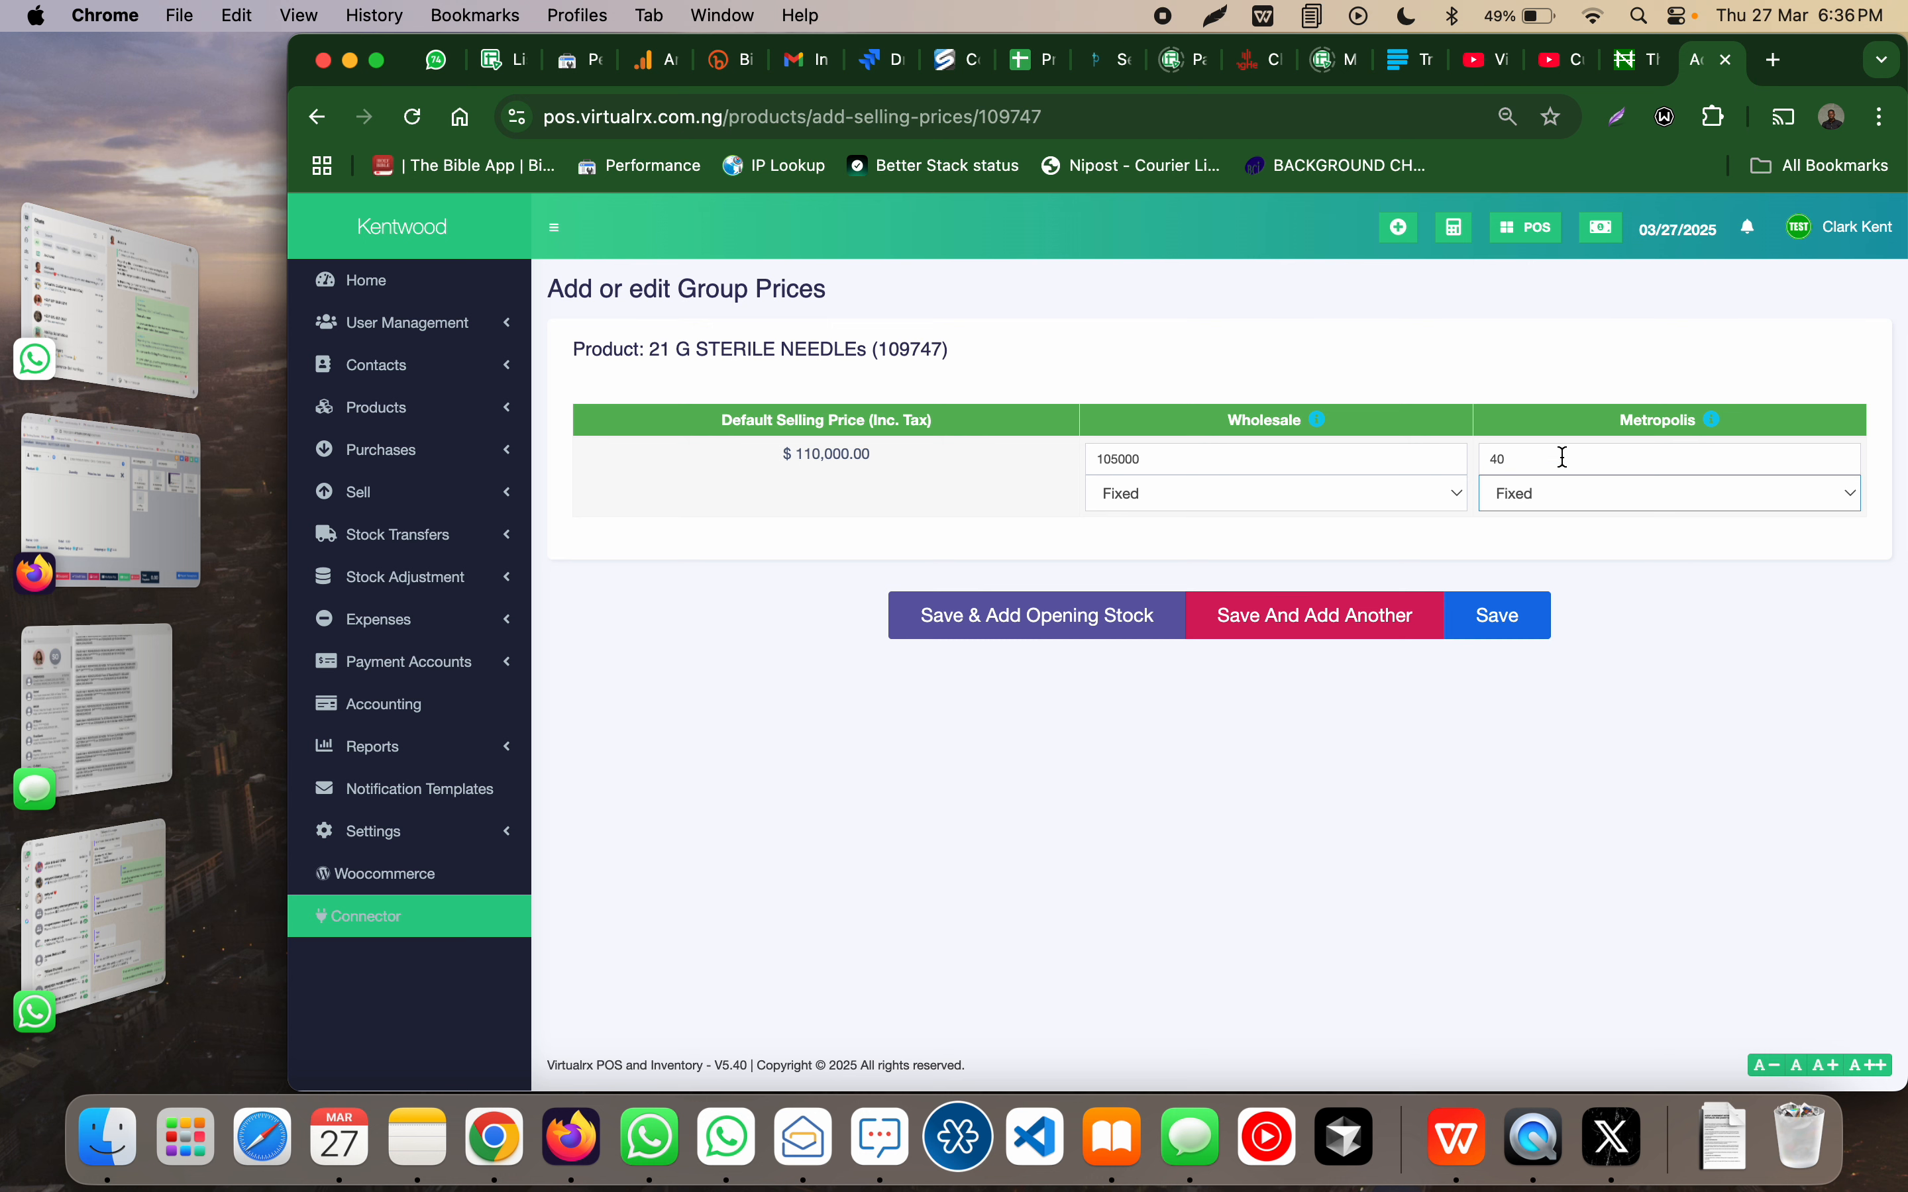
pyautogui.write('1')
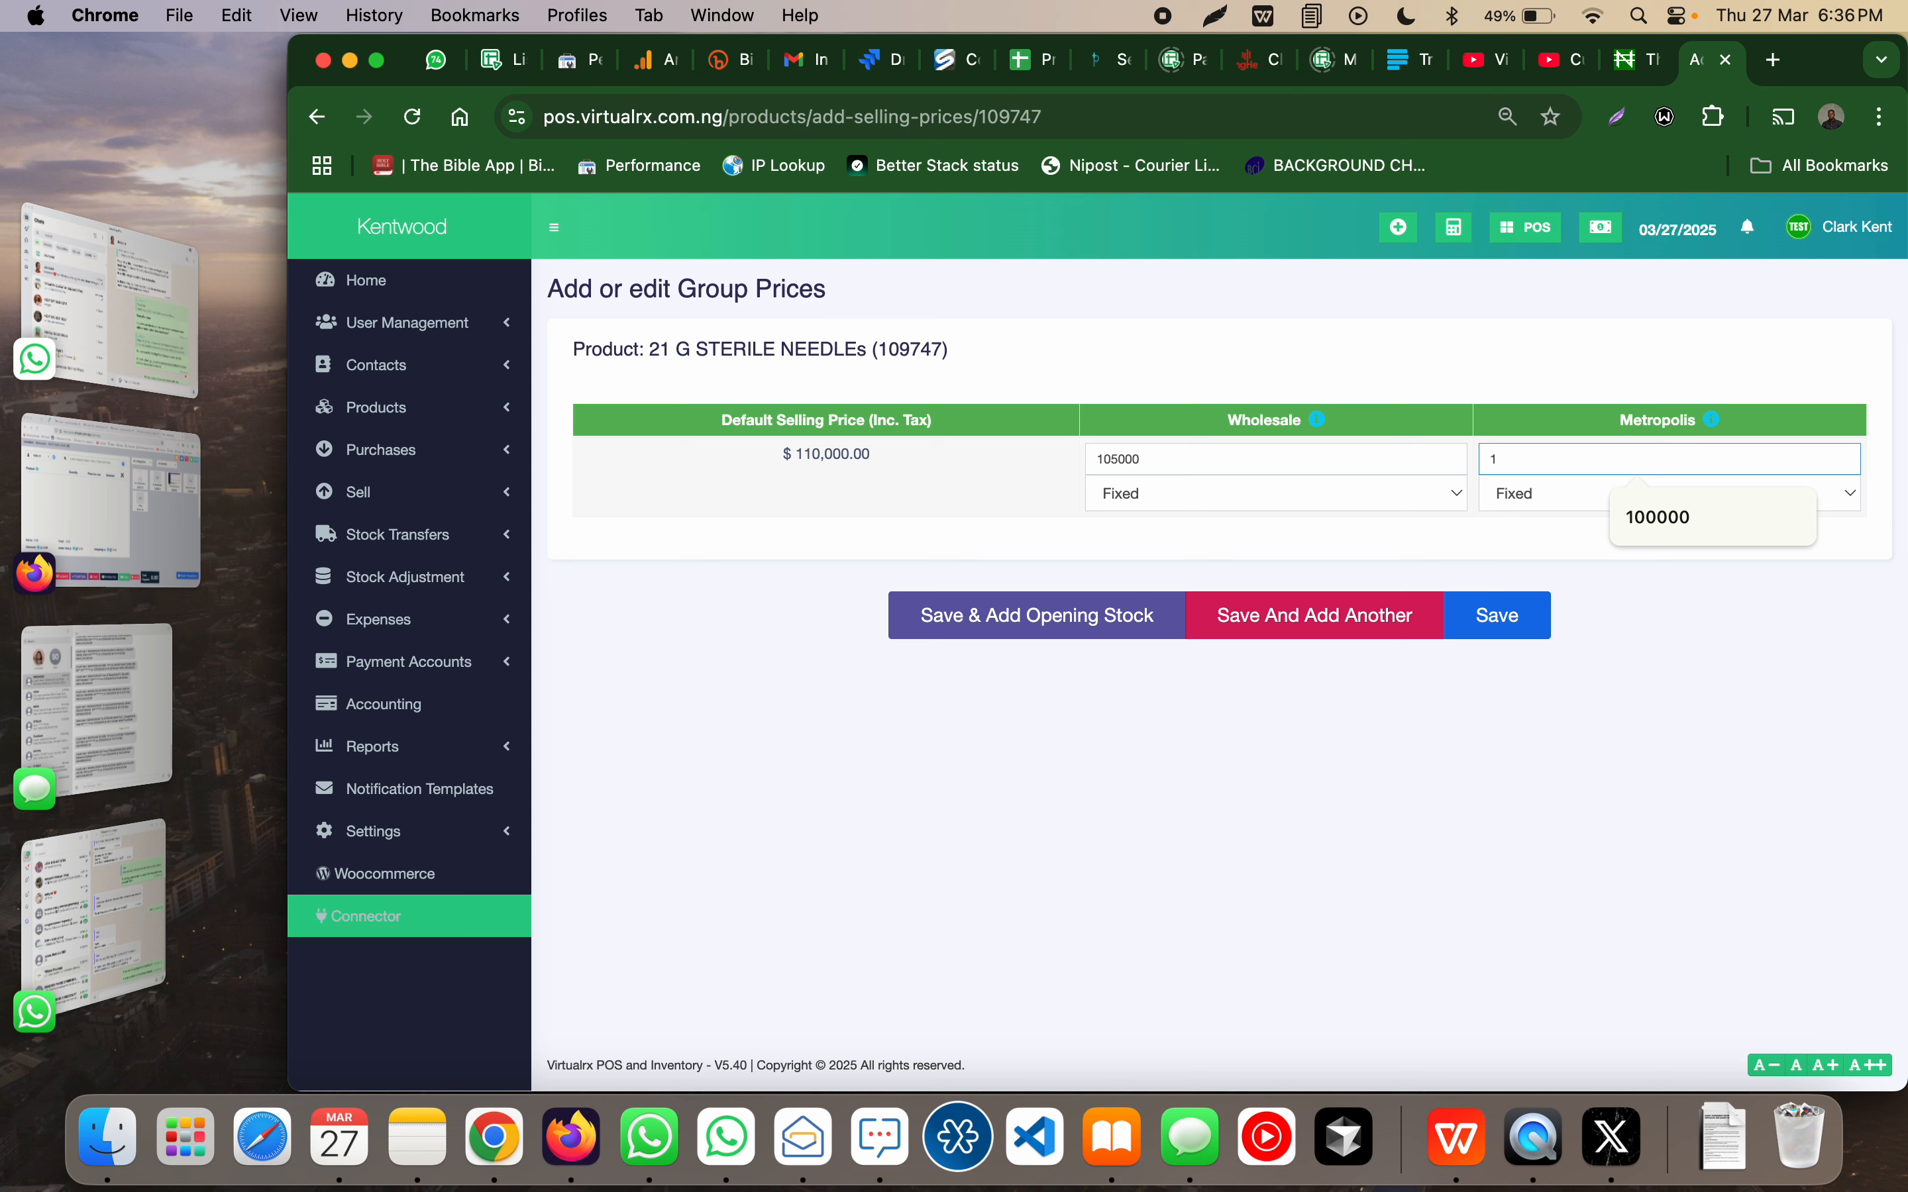
pyautogui.write('20000')
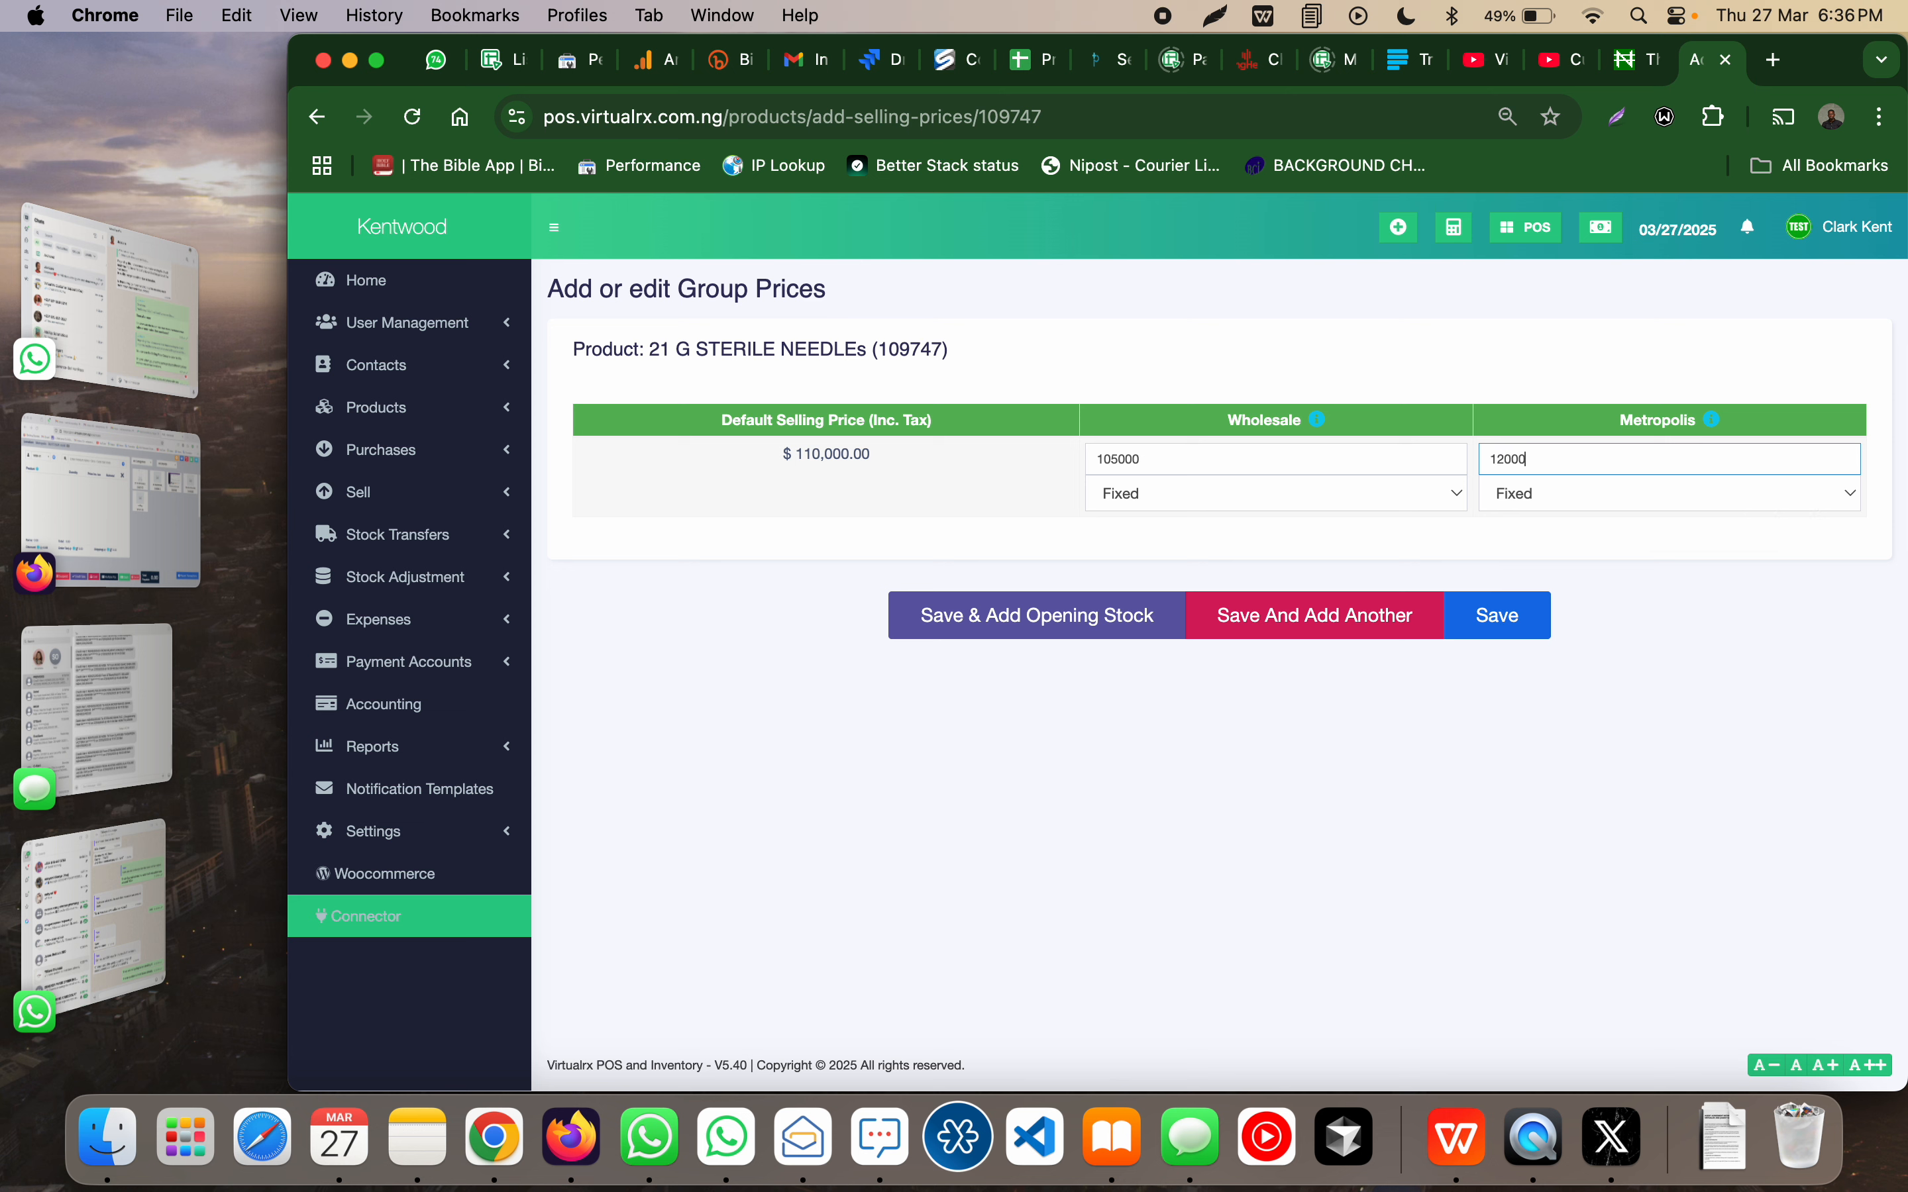
pyautogui.click(1534, 636)
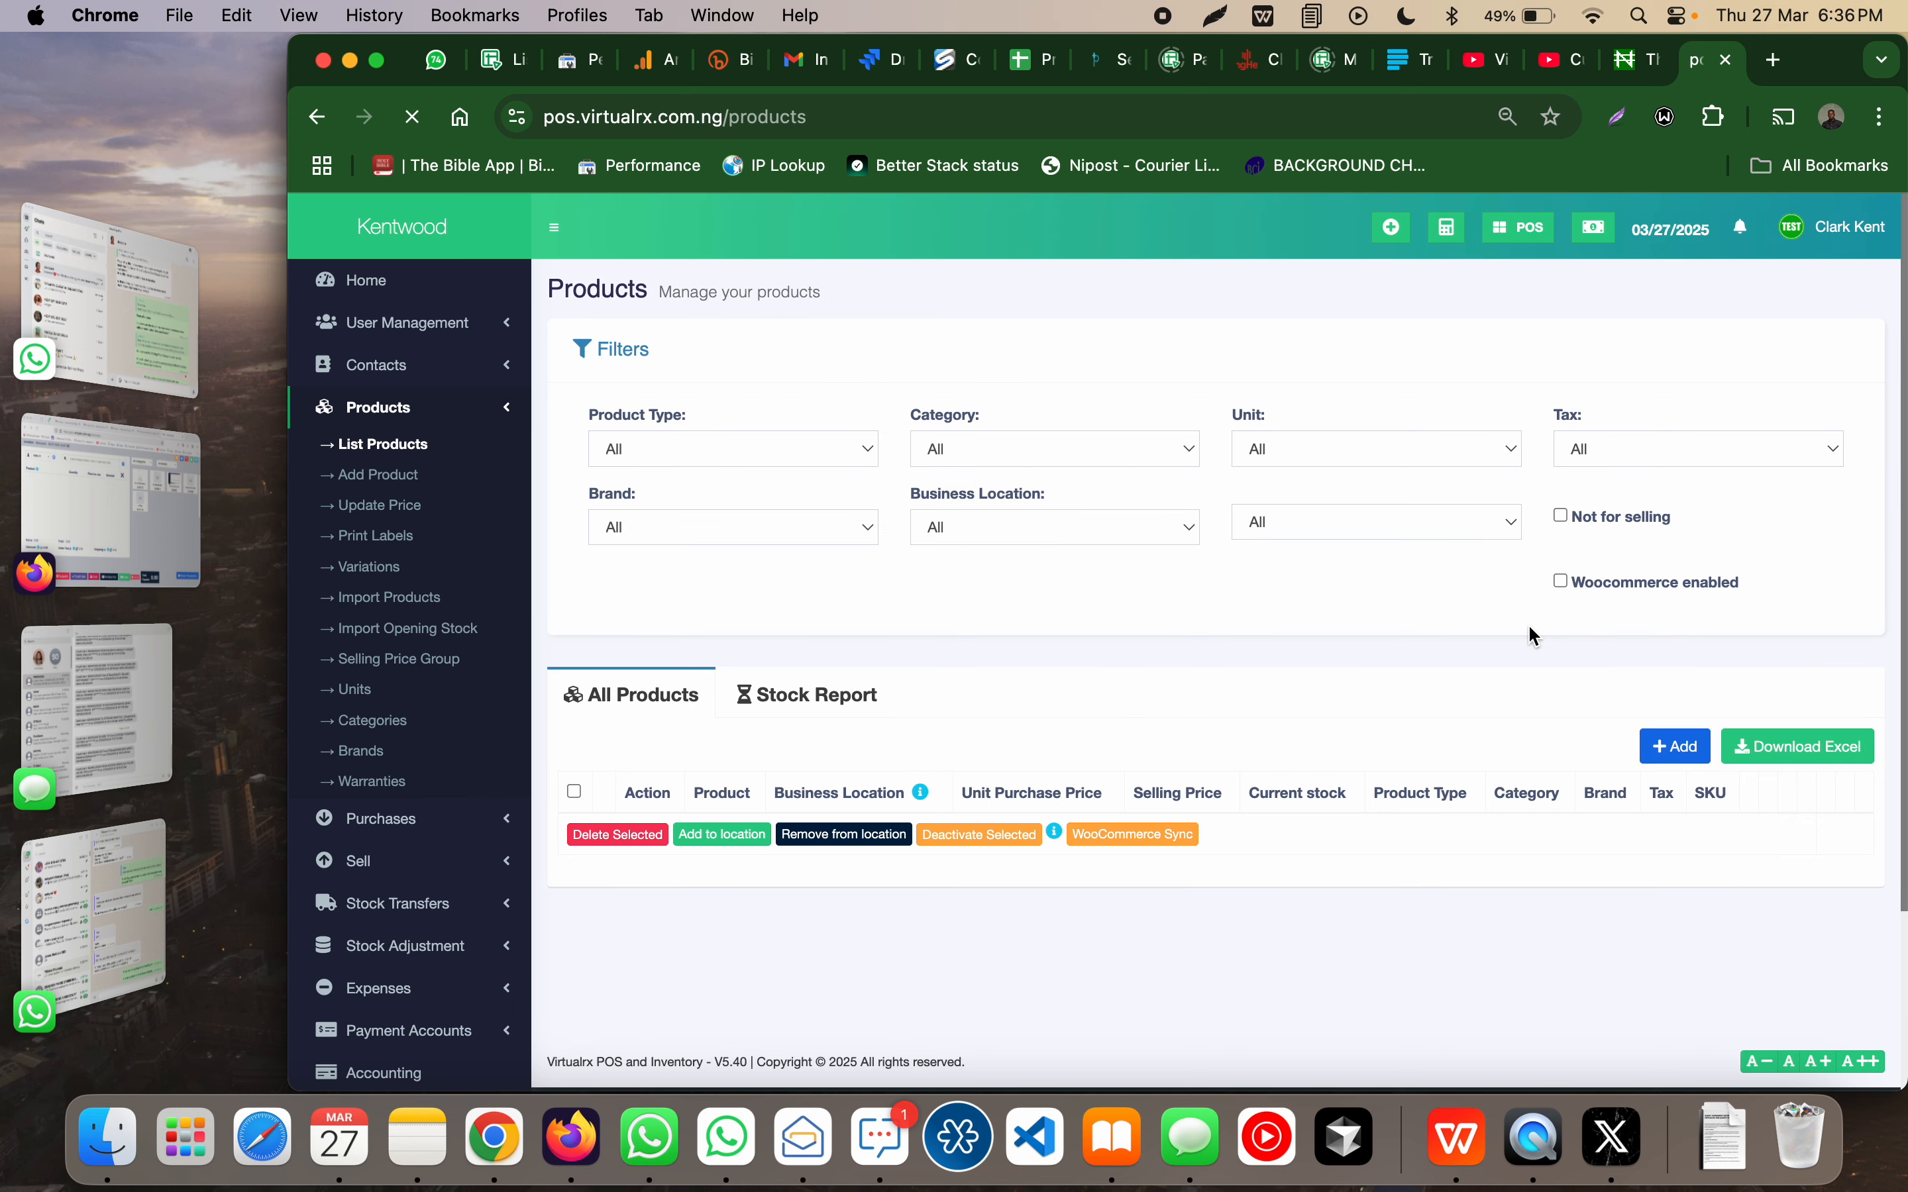
# Step: Compare the business locations in the product list with the products offered at the Metropolis point of sale in Firefox
pyautogui.scroll(-3, 1175, 820)
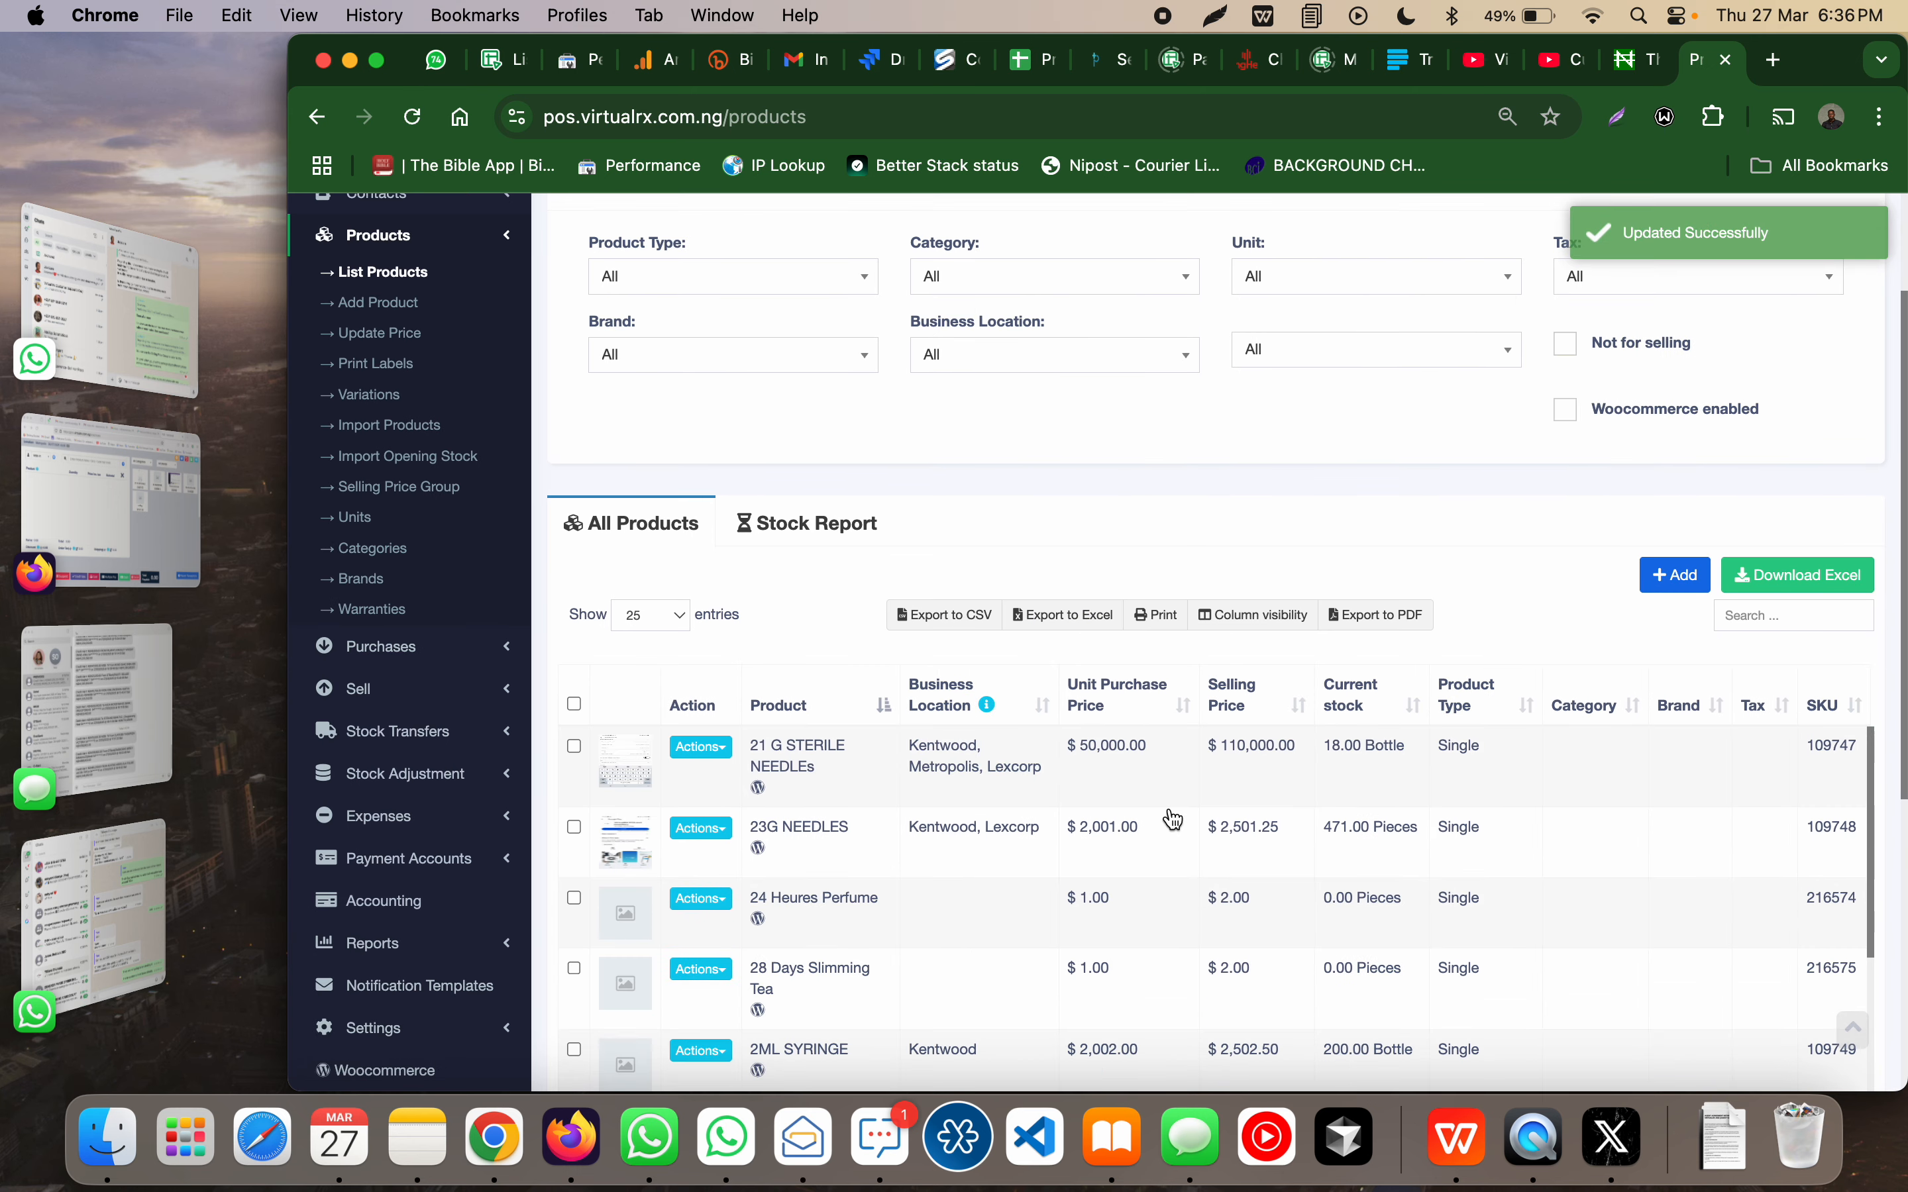
pyautogui.scroll(-3, 796, 887)
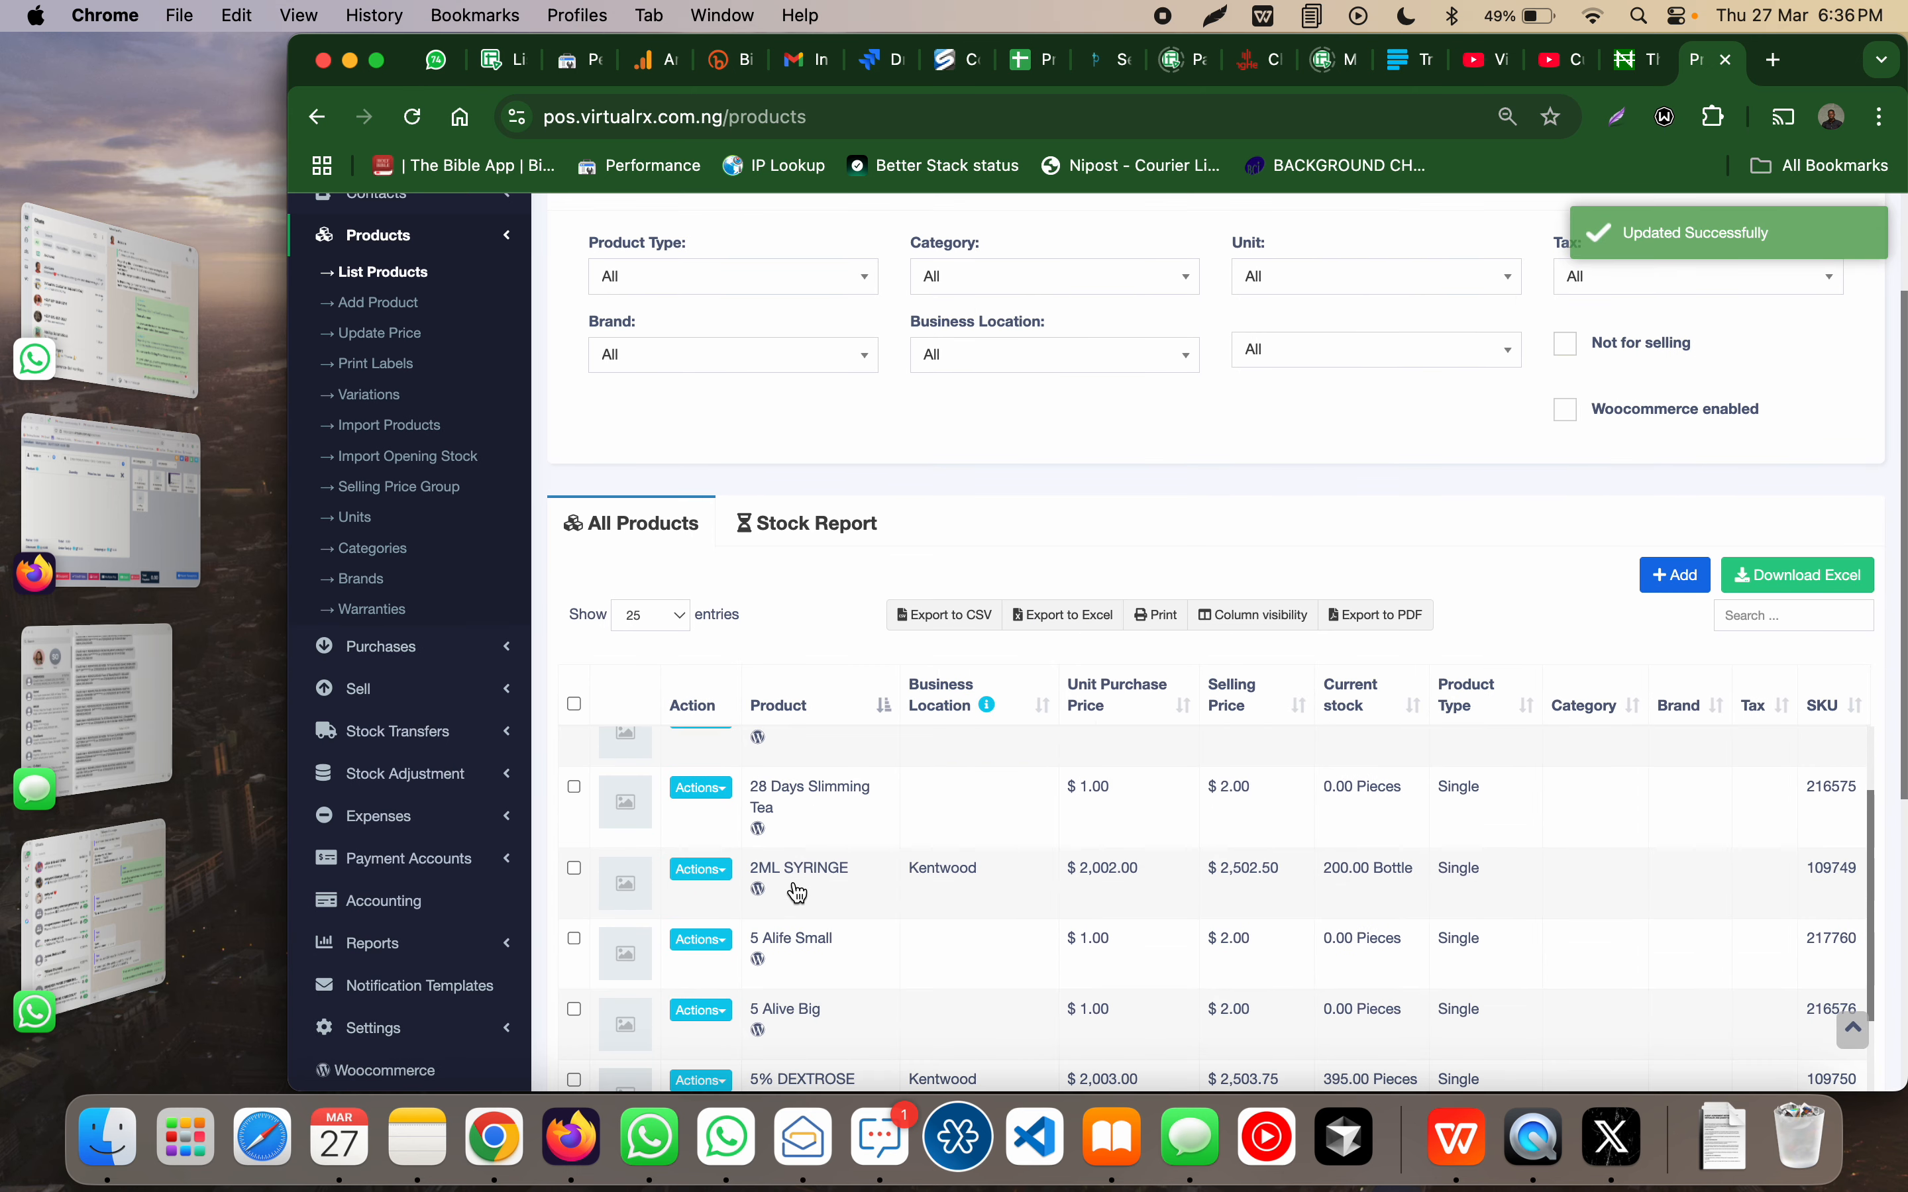
pyautogui.scroll(3, 796, 894)
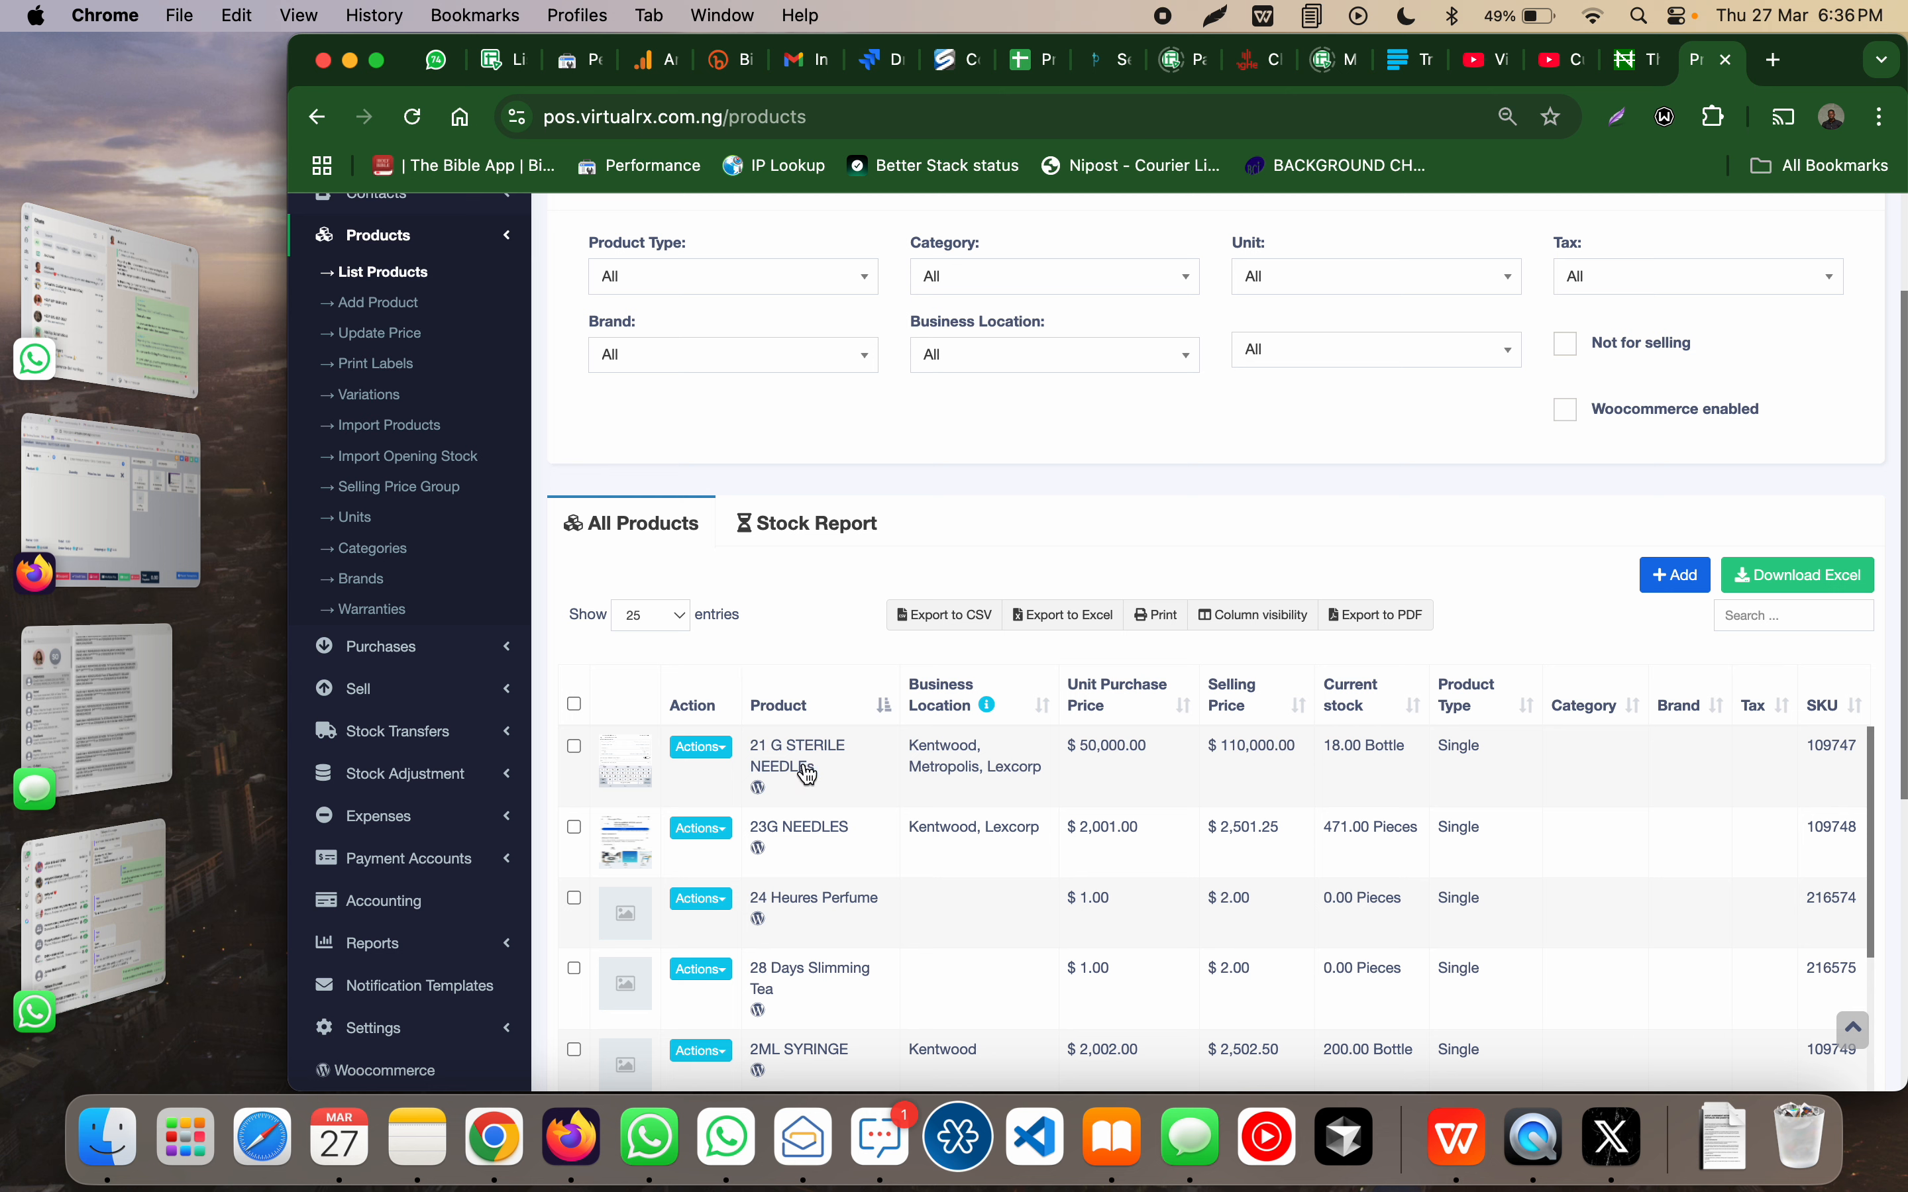
pyautogui.scroll(-1, 937, 864)
pyautogui.scroll(1, 930, 828)
pyautogui.scroll(3, 584, 567)
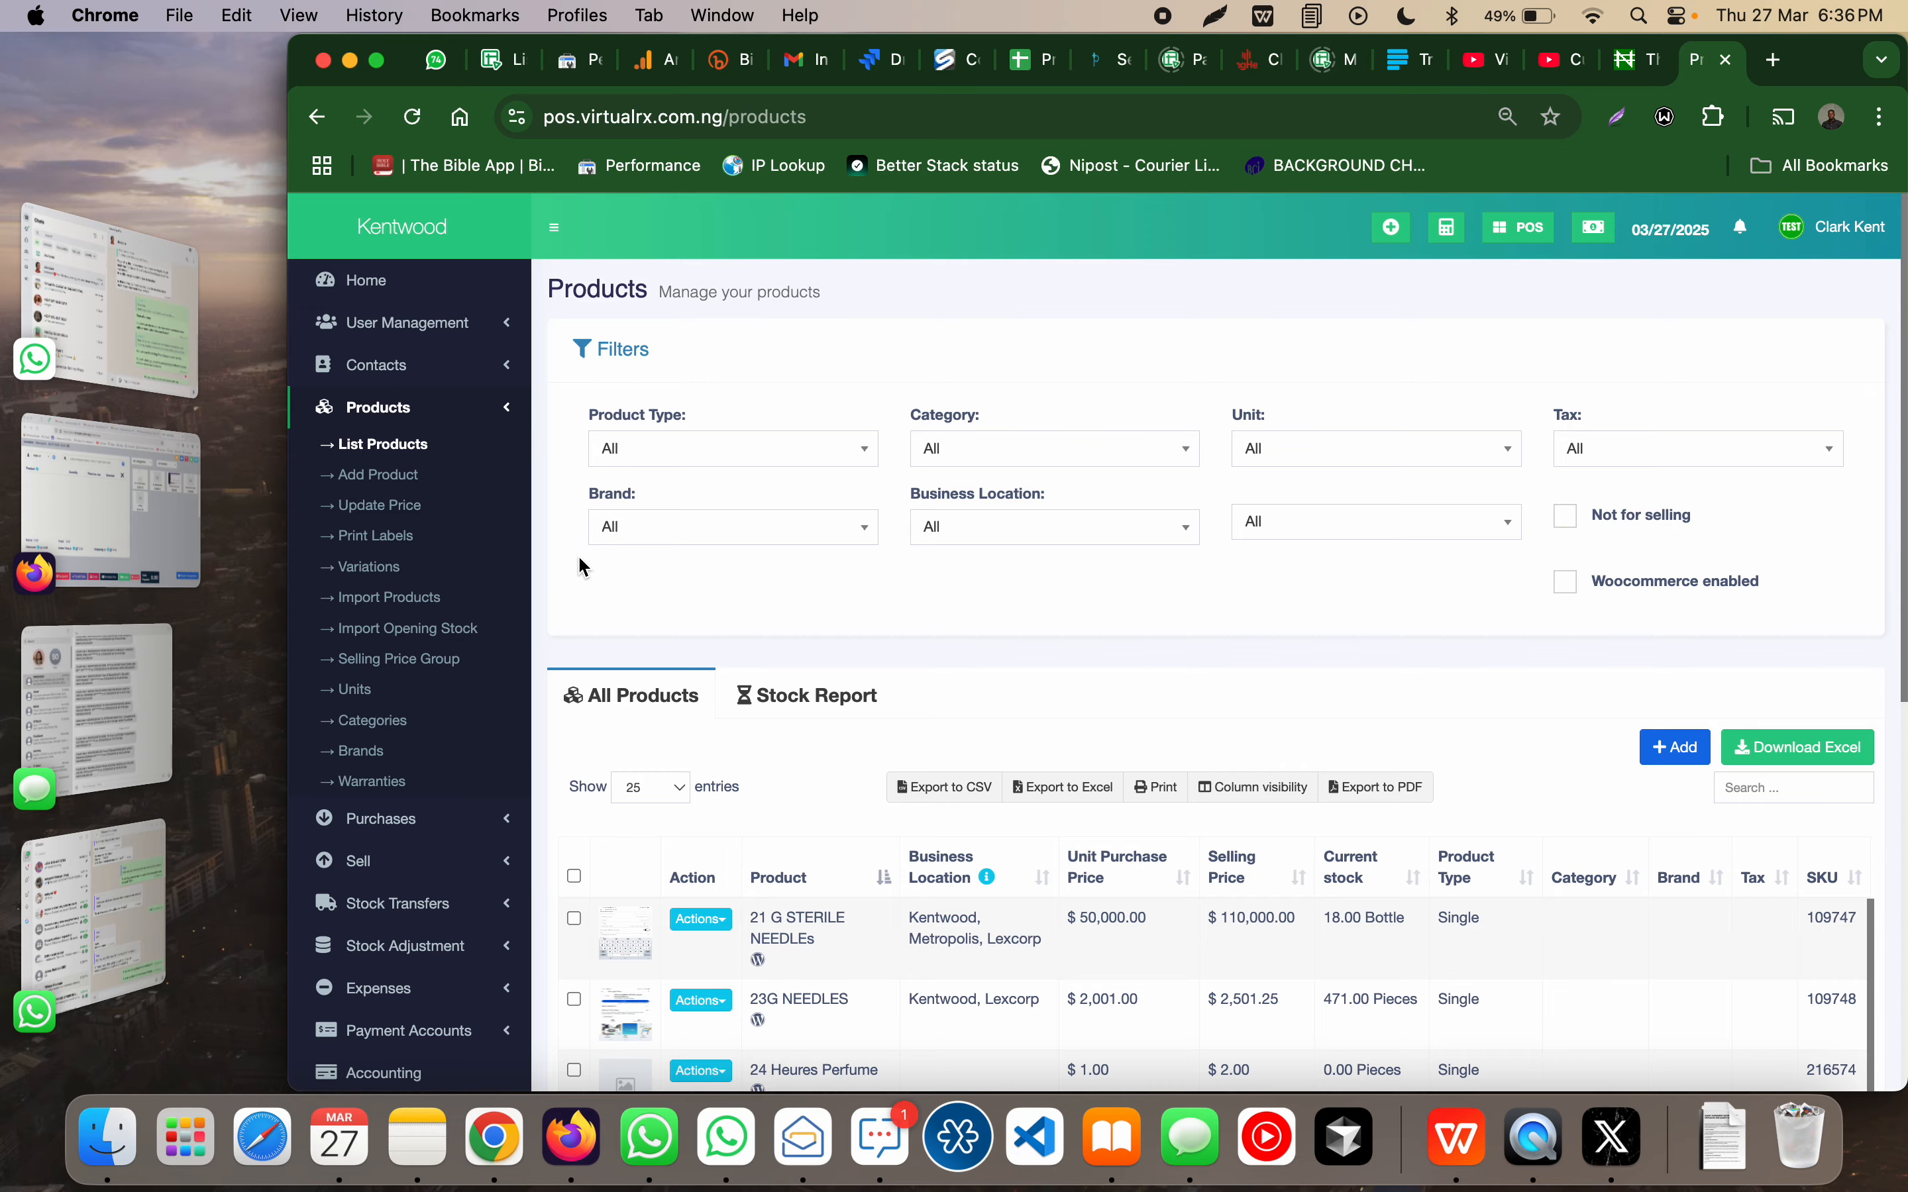
pyautogui.press('super+Tab')
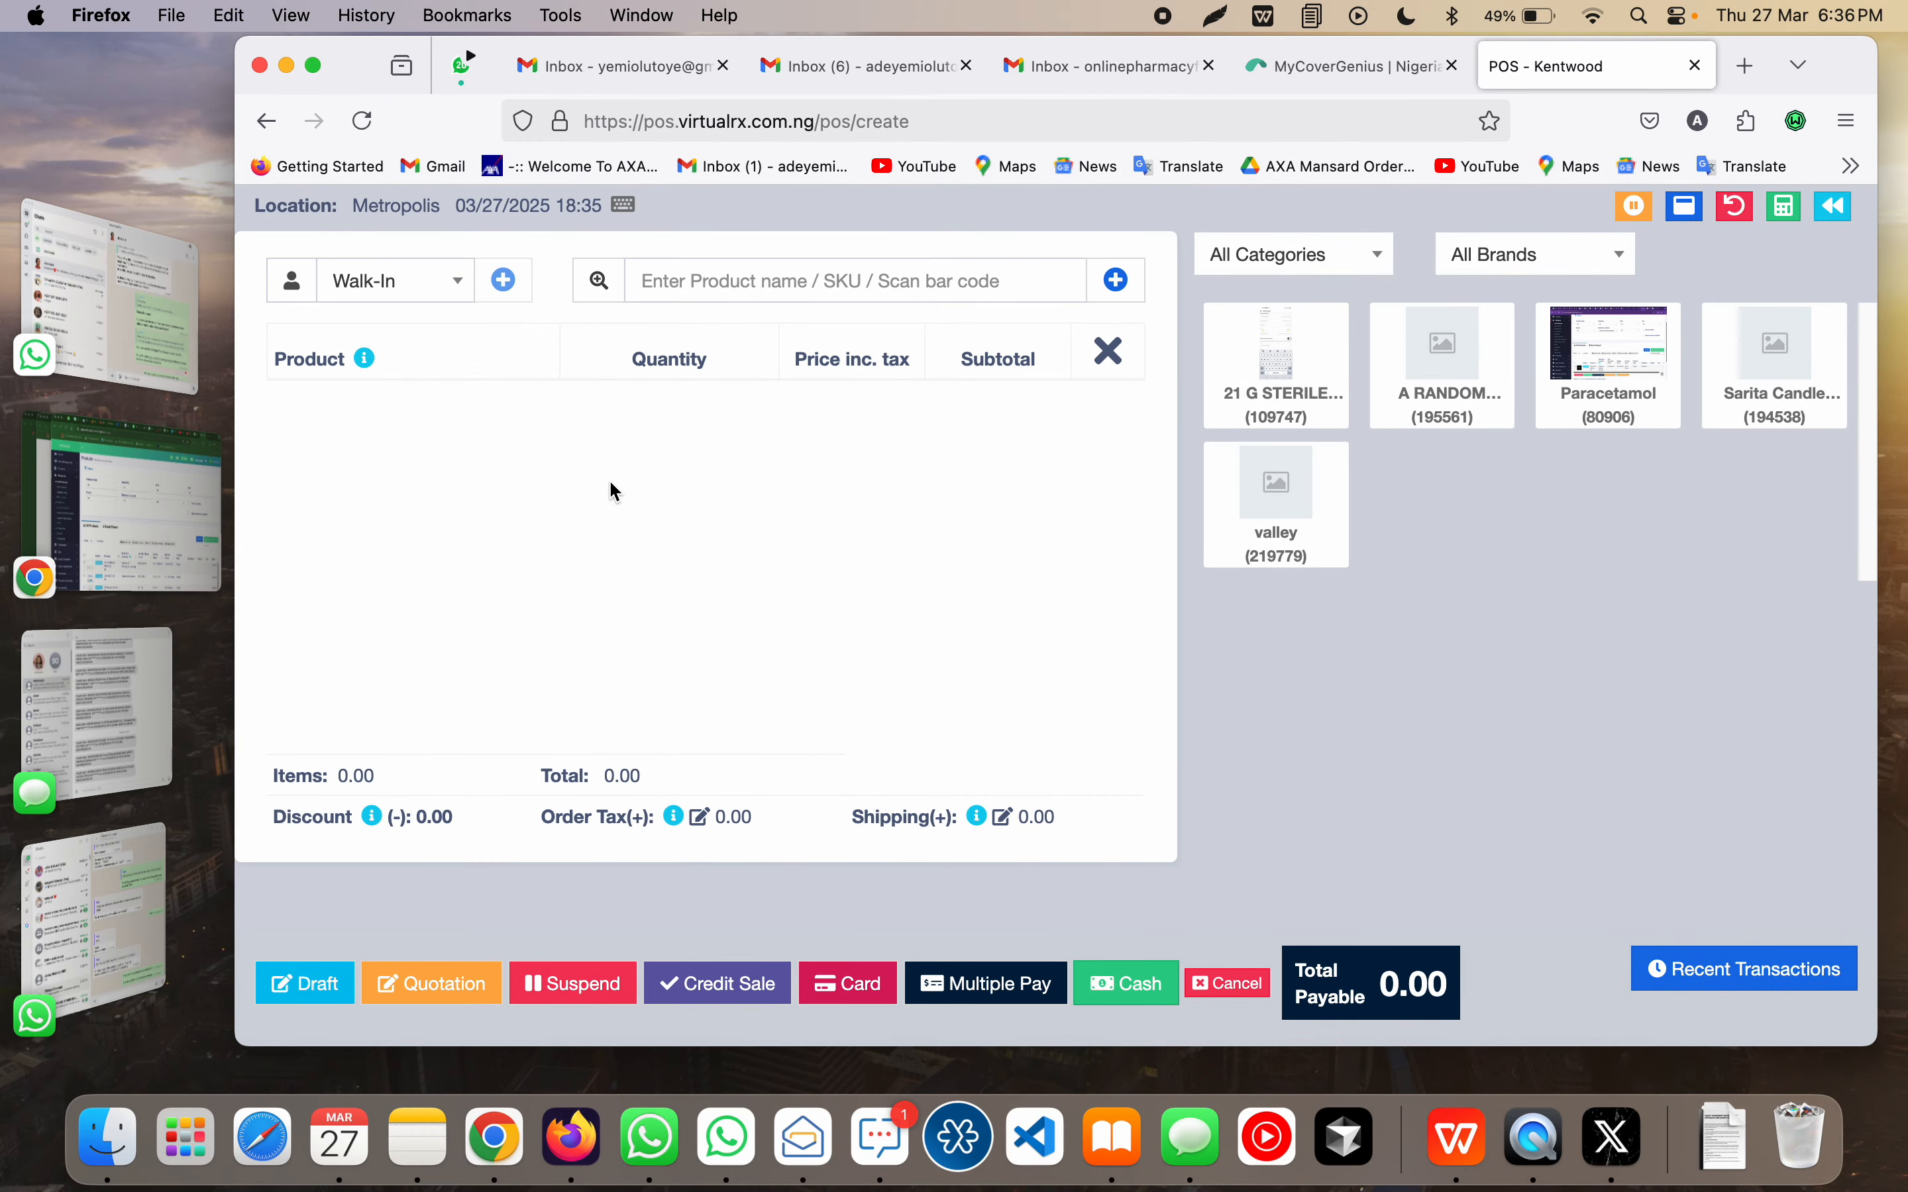
pyautogui.press('super+Tab')
pyautogui.scroll(-1, 862, 865)
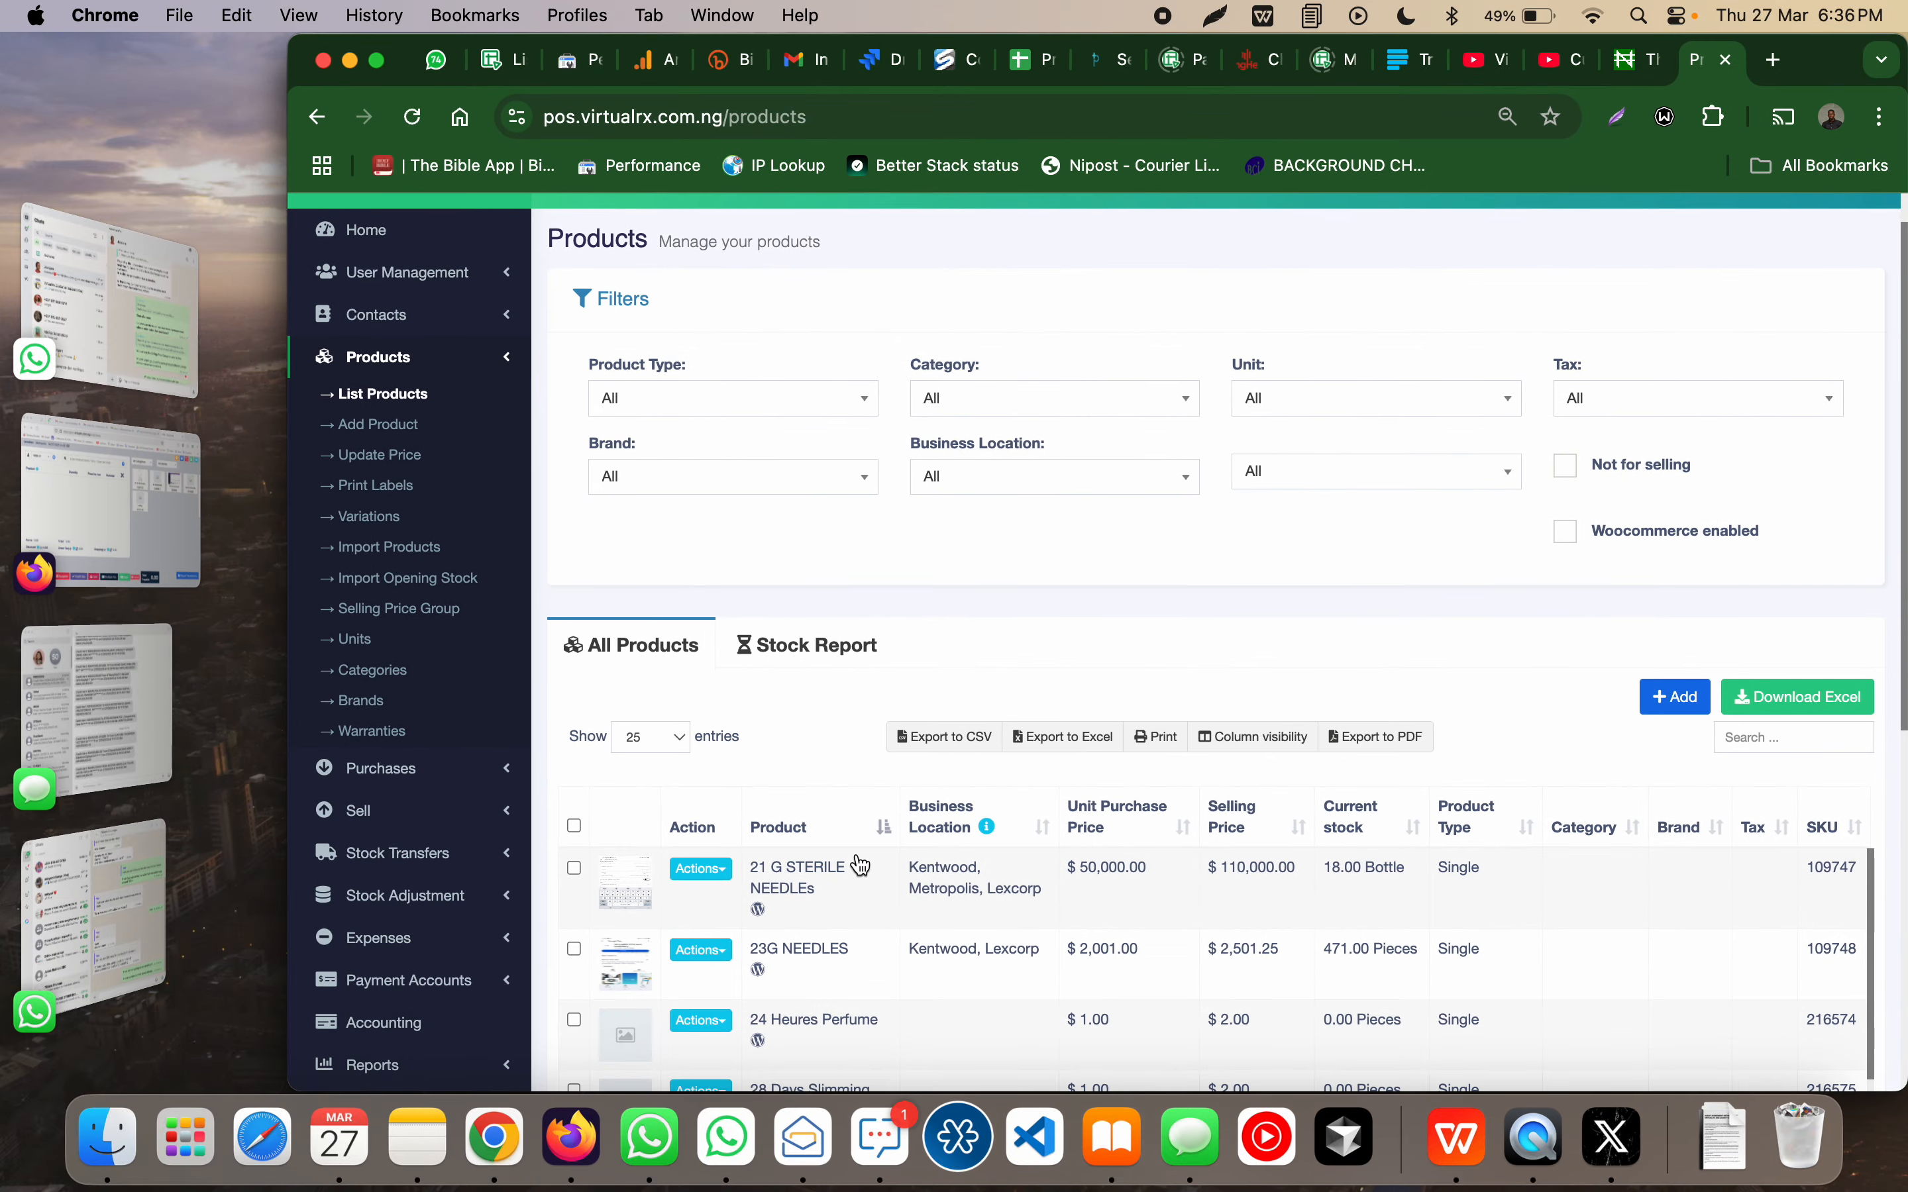
pyautogui.scroll(-1, 861, 866)
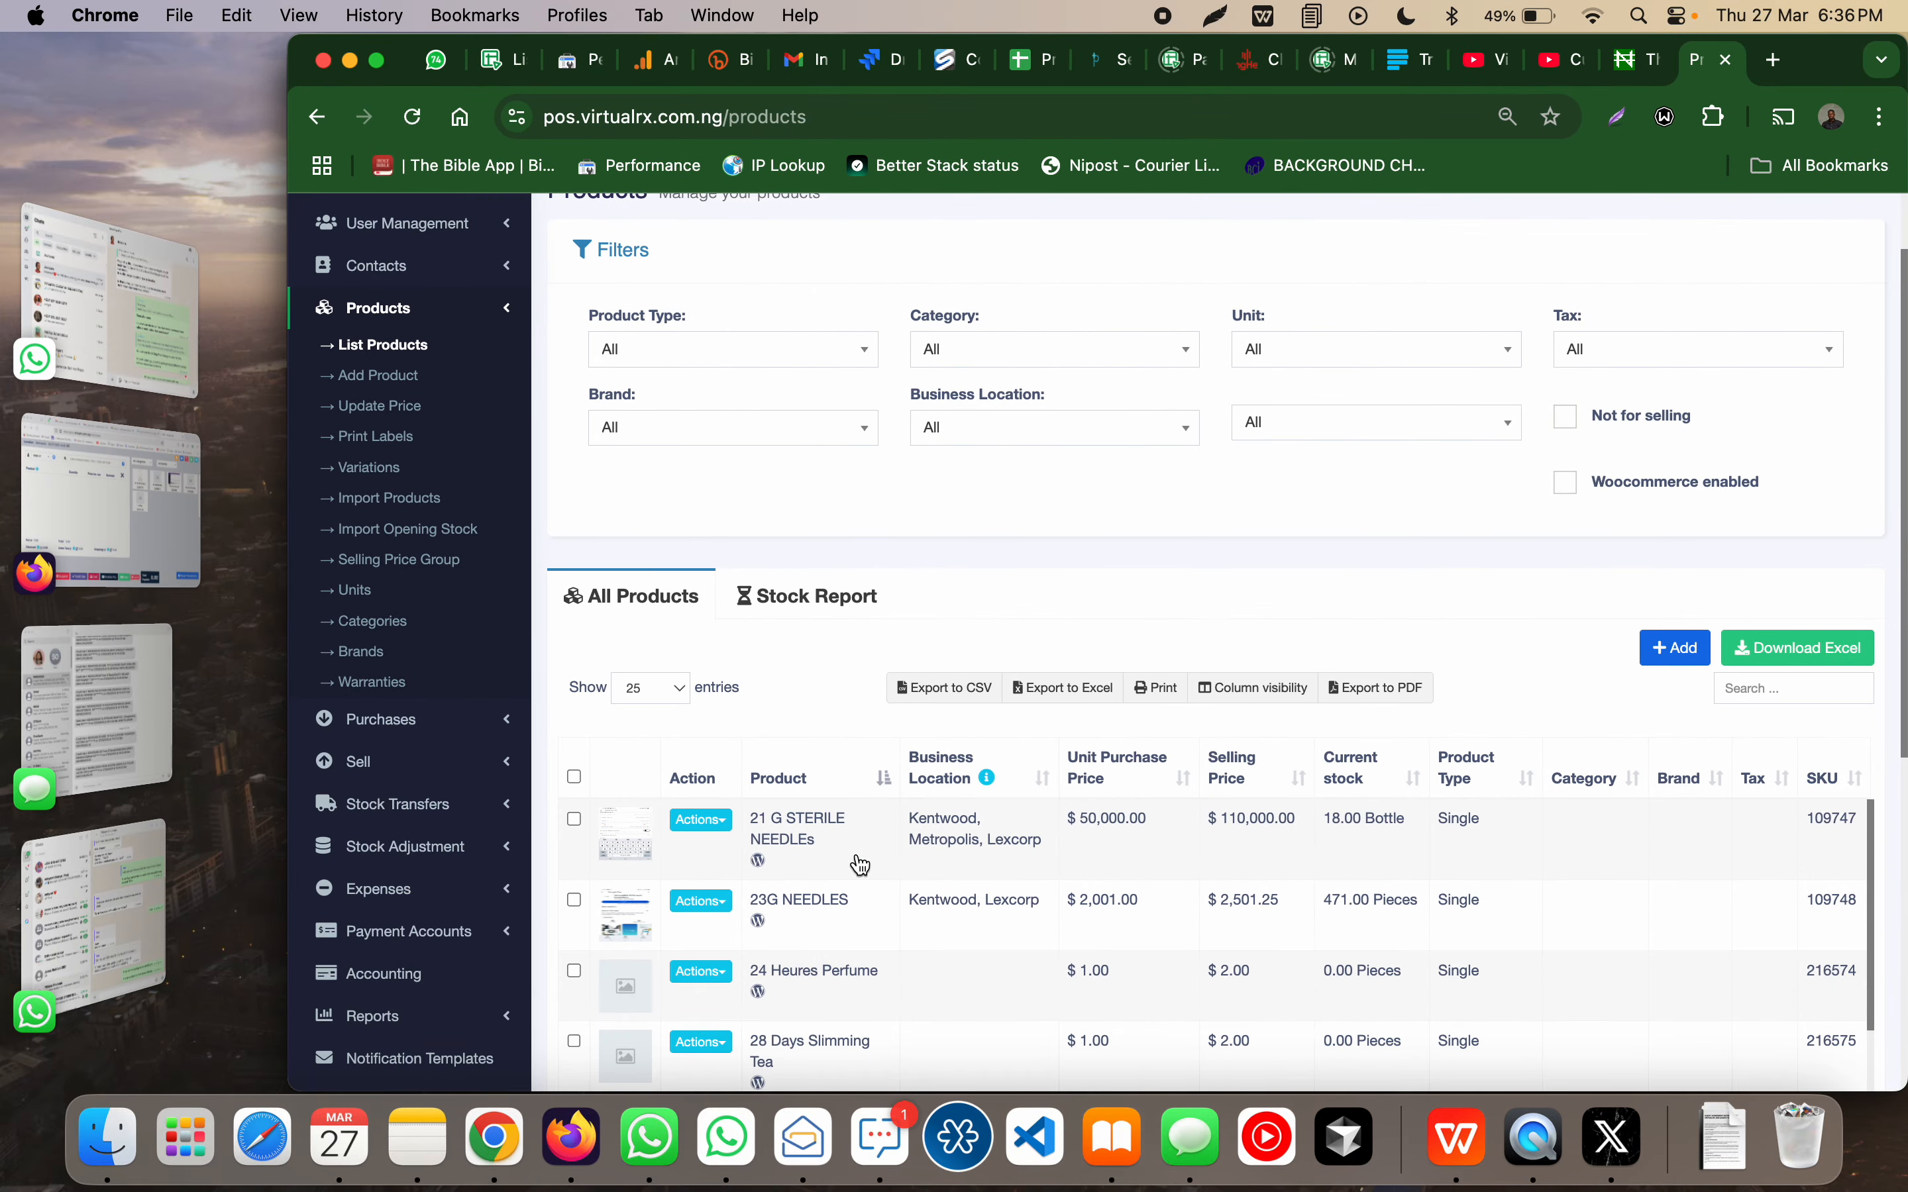
# Step: Switch to Firefox, reload the Metropolis point of sale, and add 21 G STERILE NEEDLEs to the sale
pyautogui.press('super+Tab')
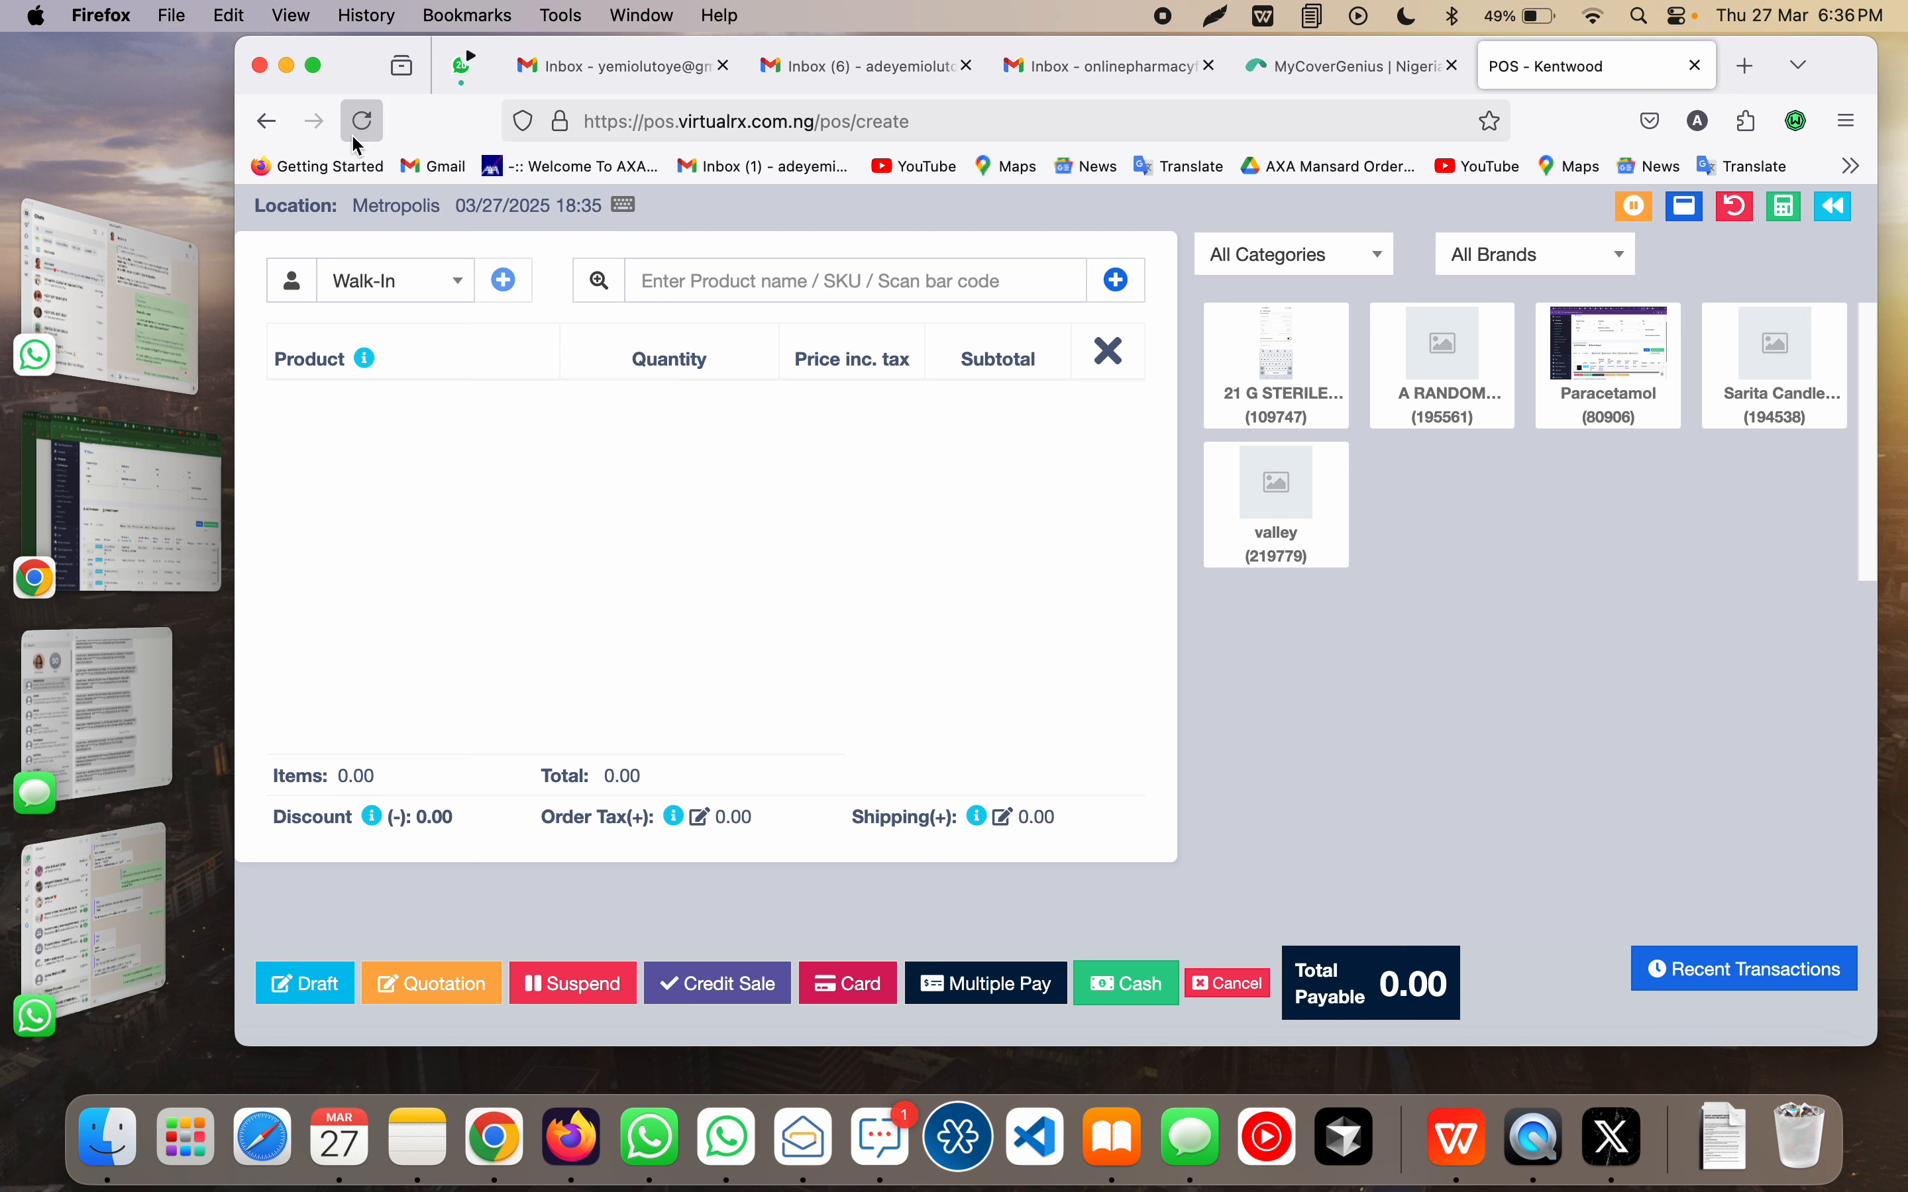
pyautogui.click(352, 142)
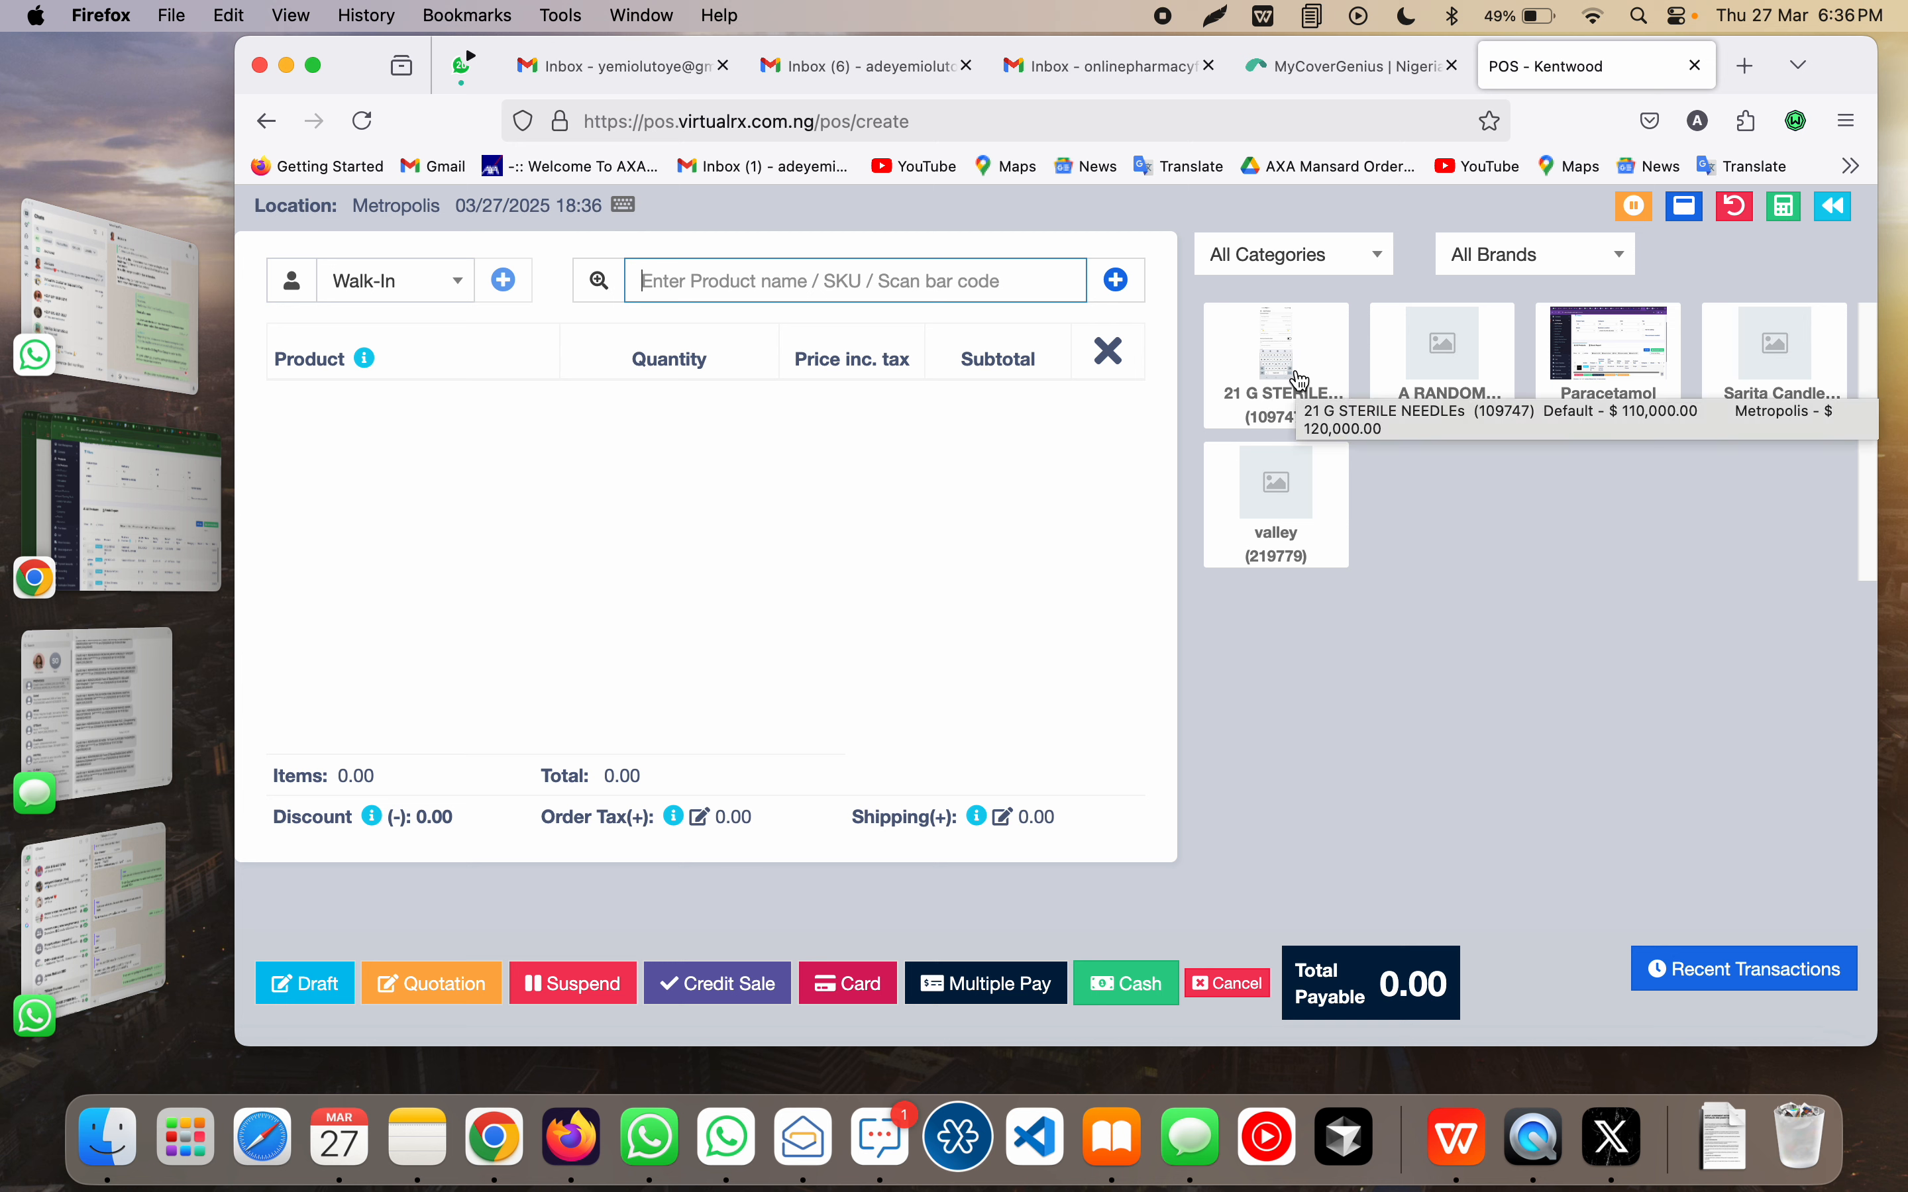
pyautogui.click(1303, 381)
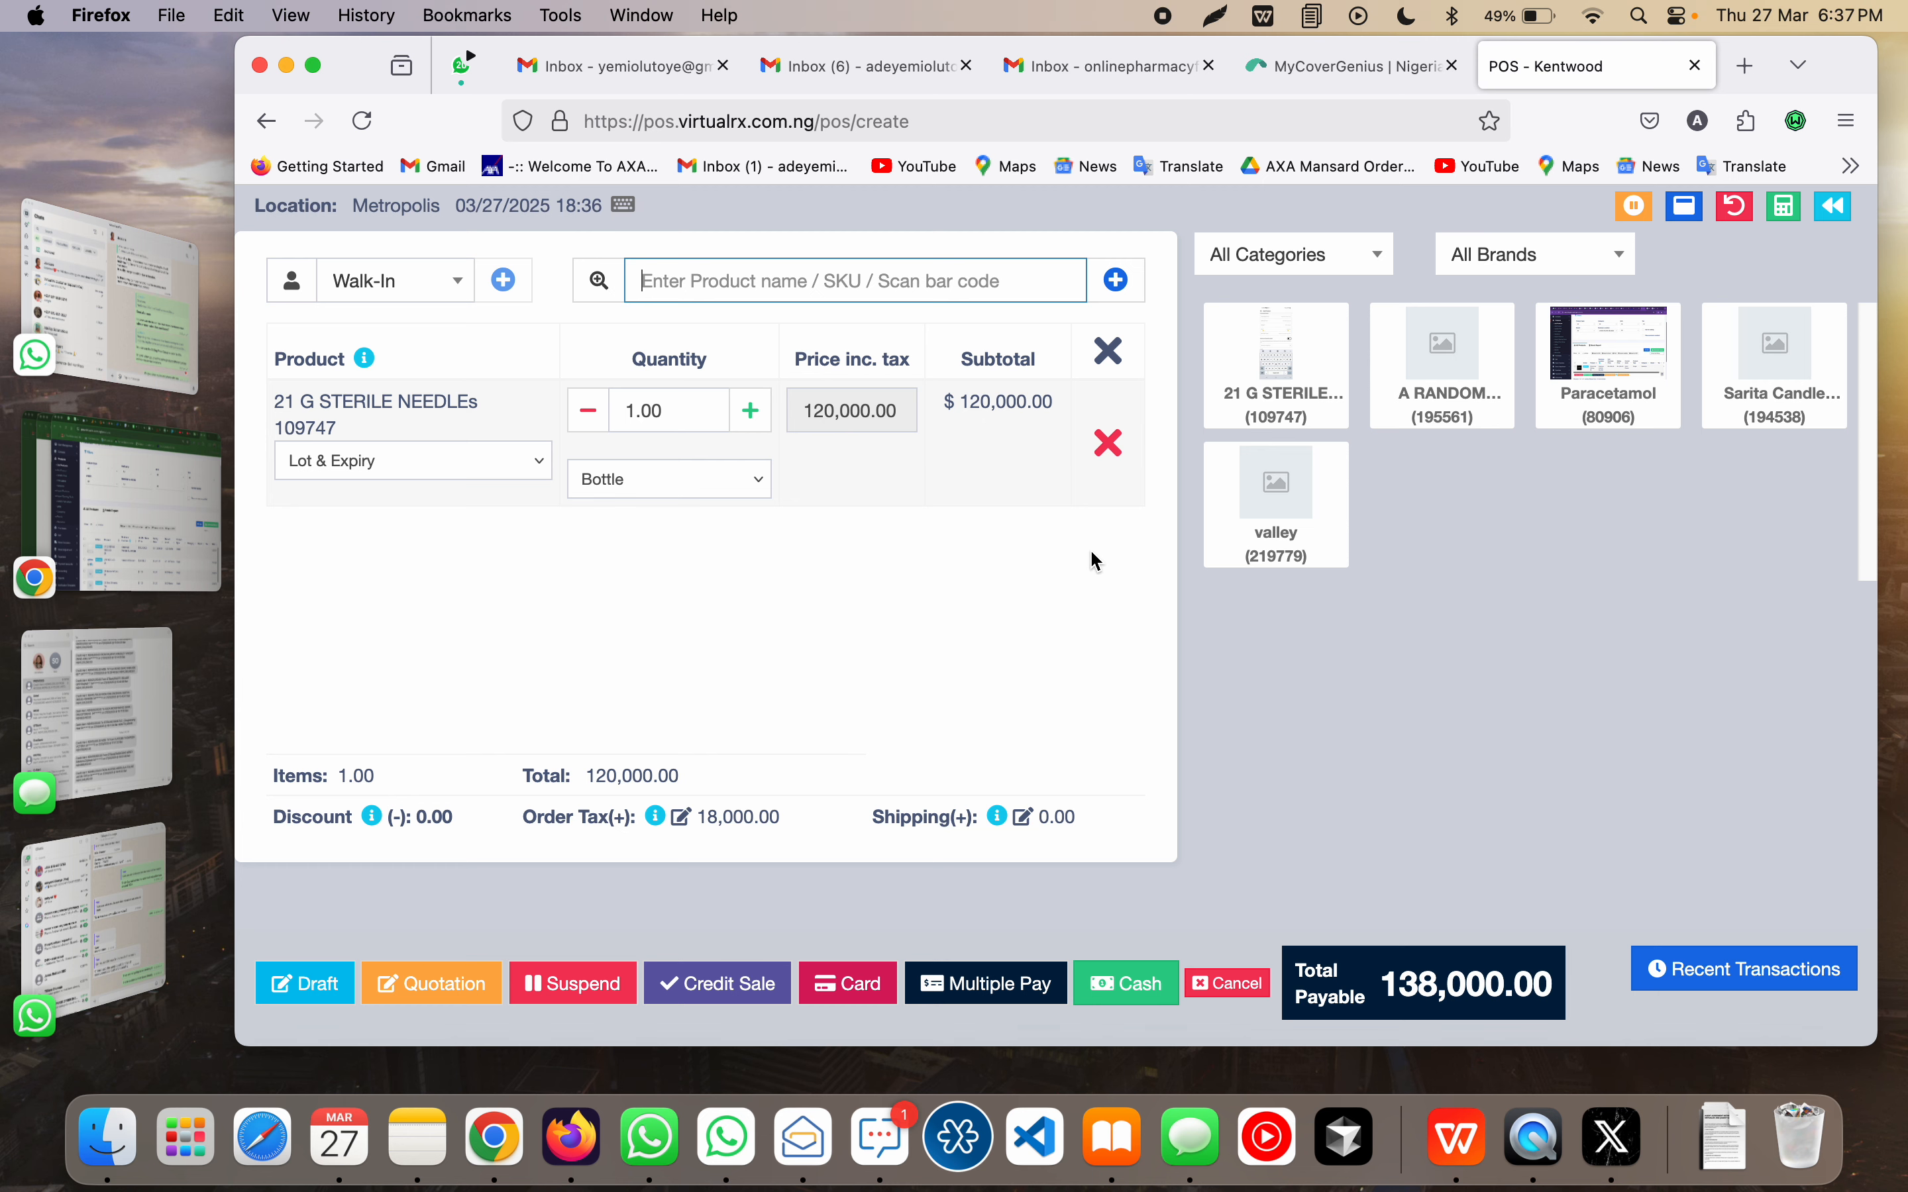
# Step: Switch back to Chrome, check the Kentwood selling price by adding 21 G STERILE NEEDLEs to a test sale, and discard the sale
pyautogui.press('super+Tab')
pyautogui.scroll(5, 995, 384)
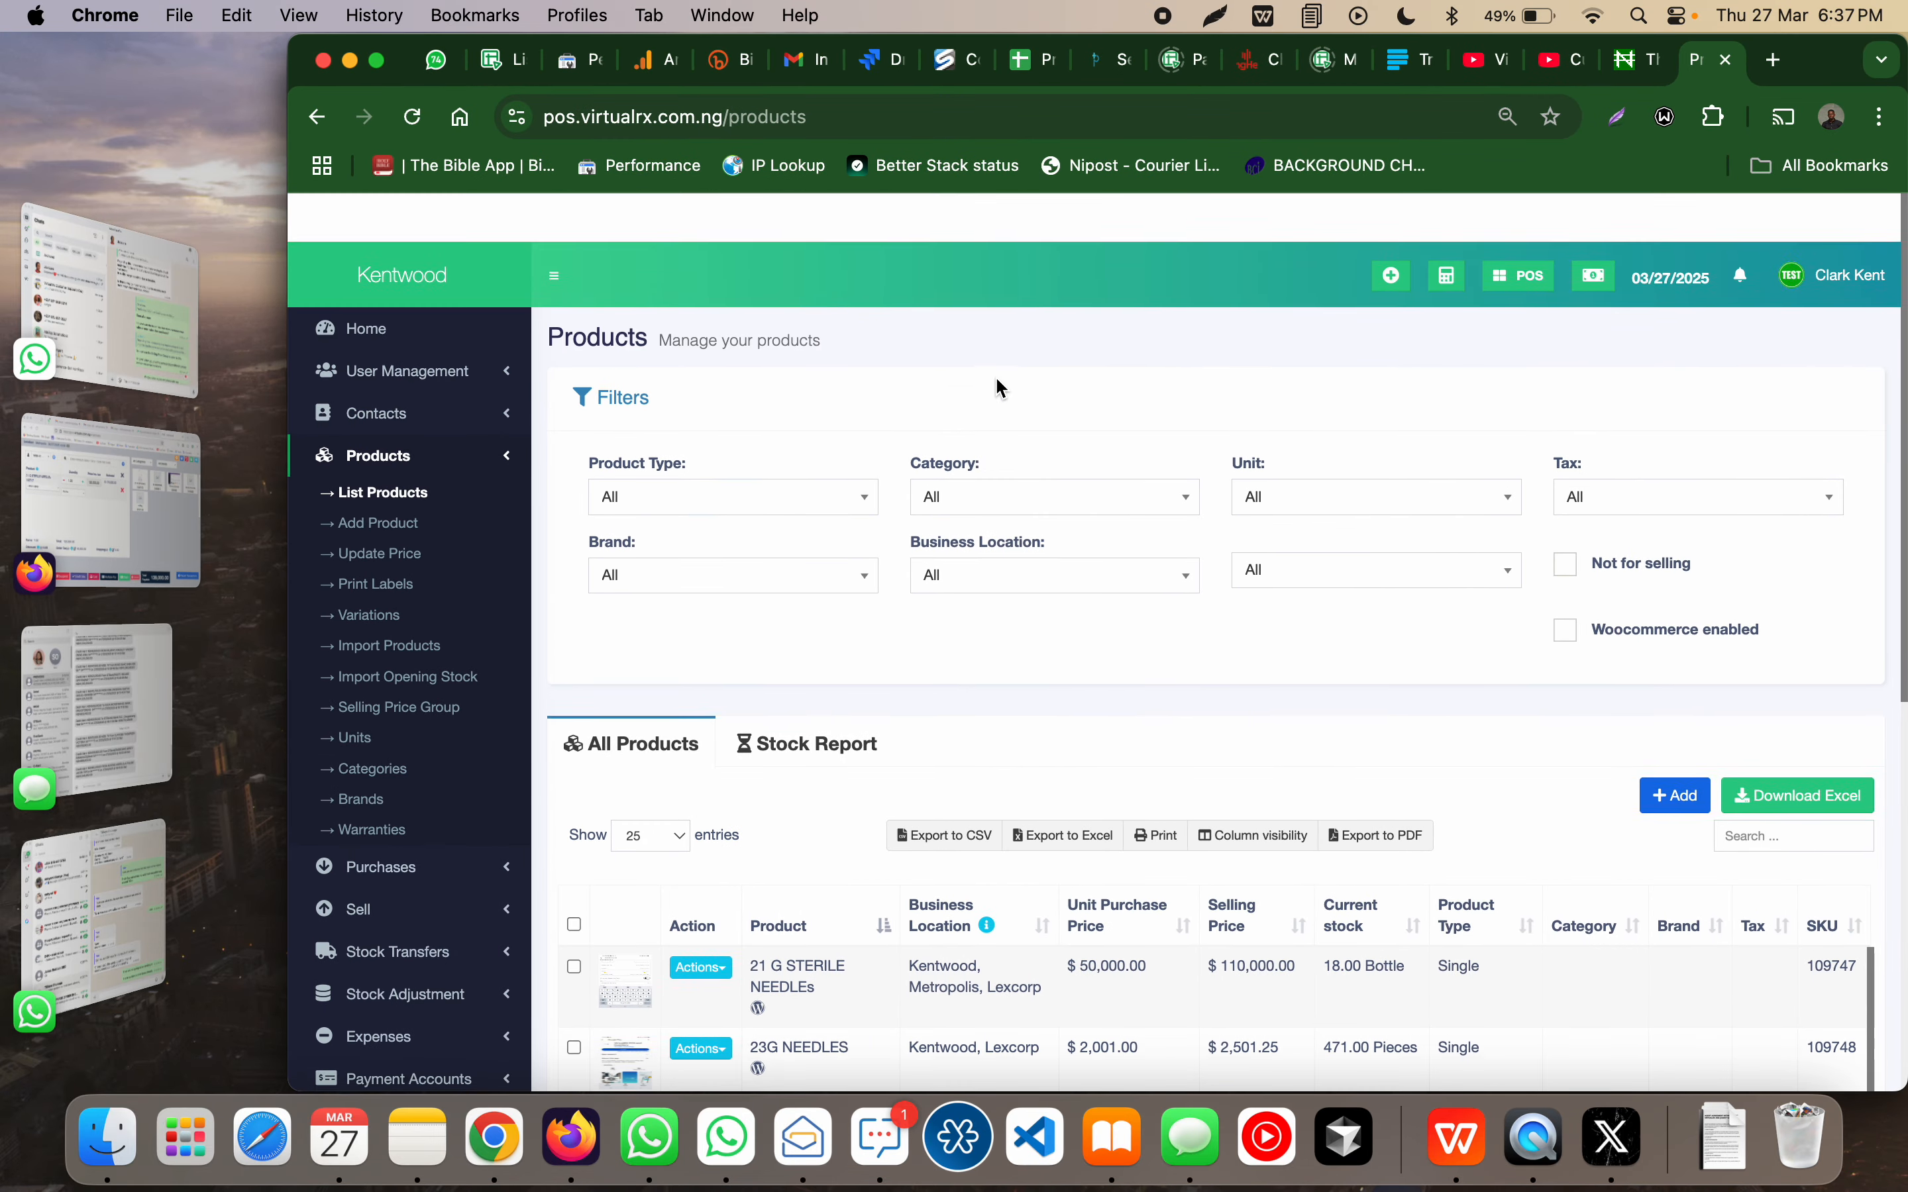
pyautogui.click(1535, 245)
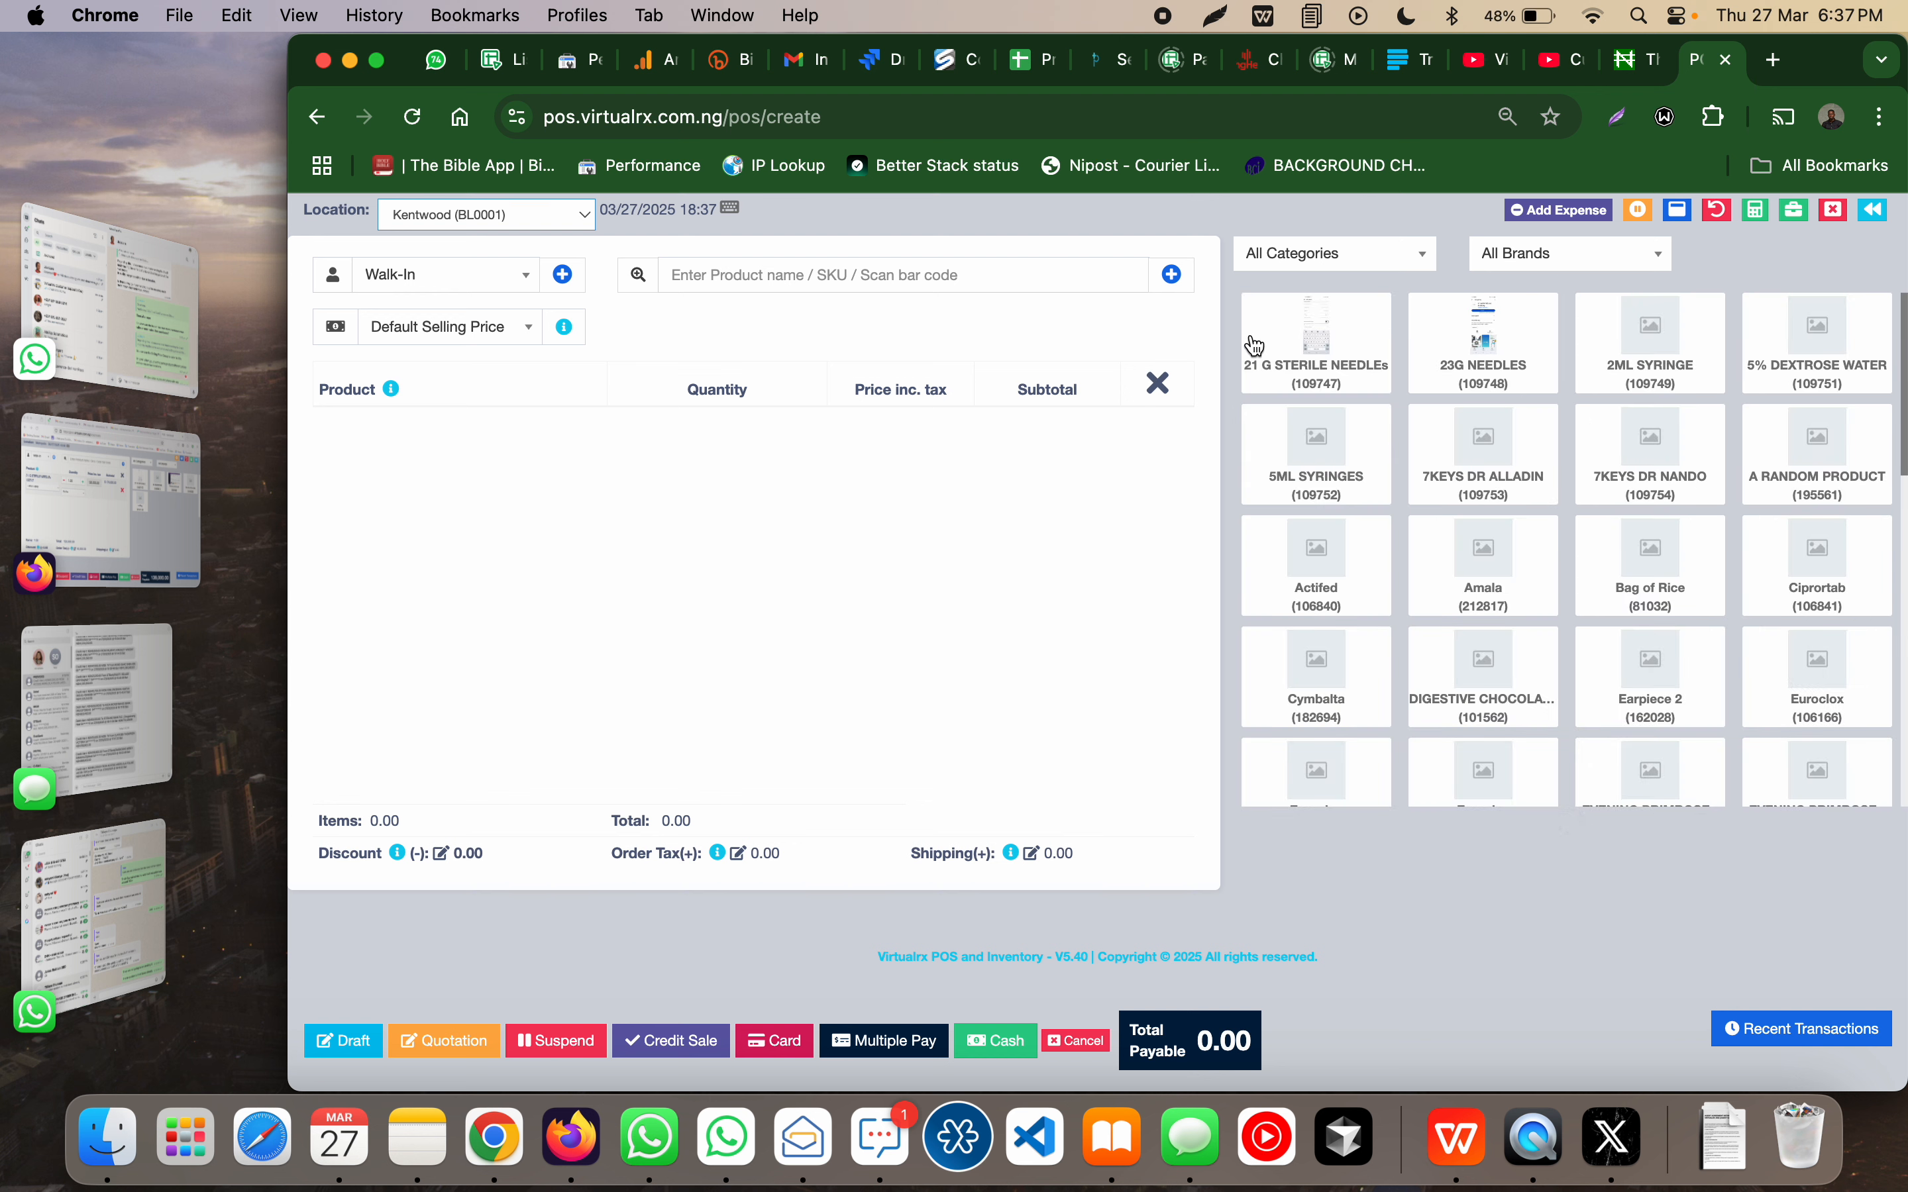
pyautogui.click(1309, 374)
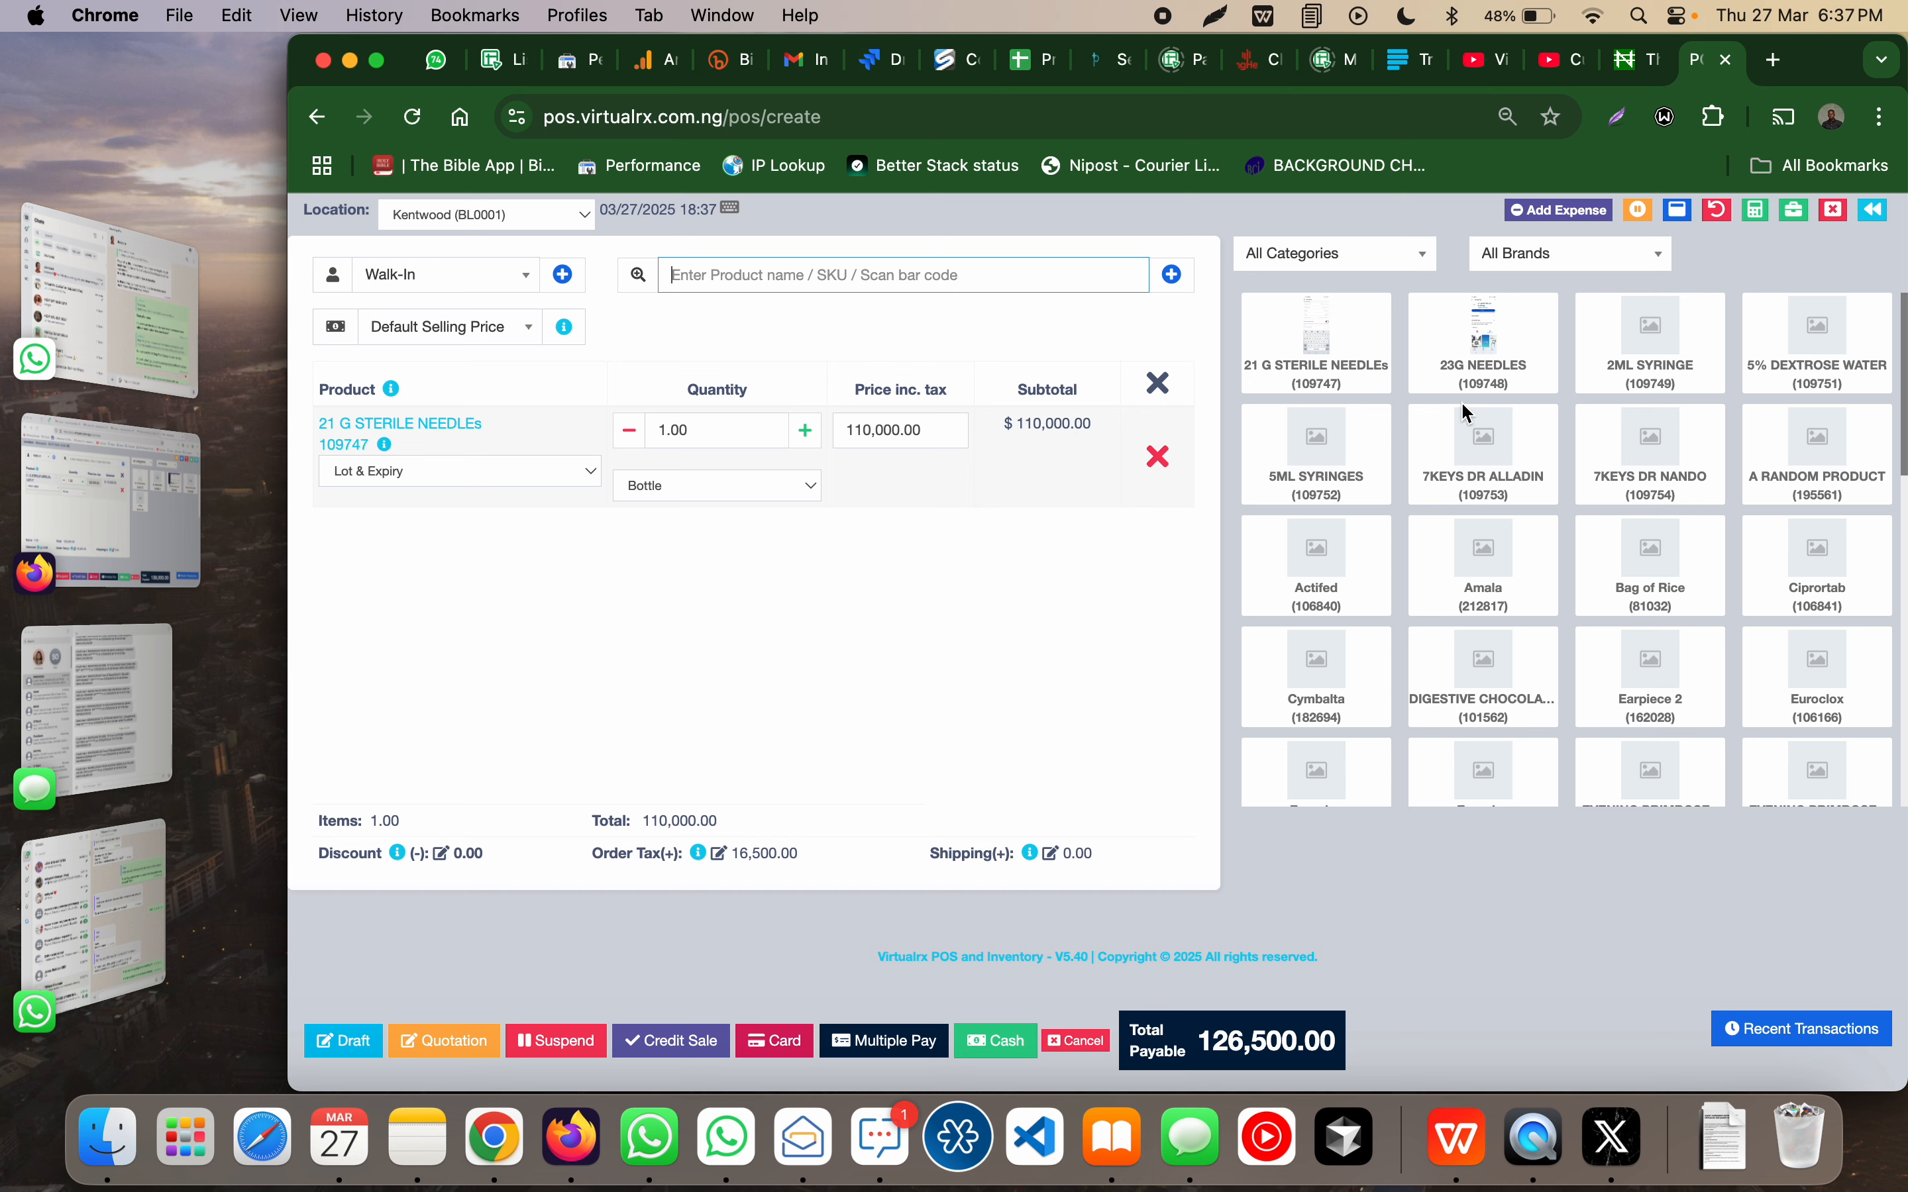
pyautogui.click(1879, 218)
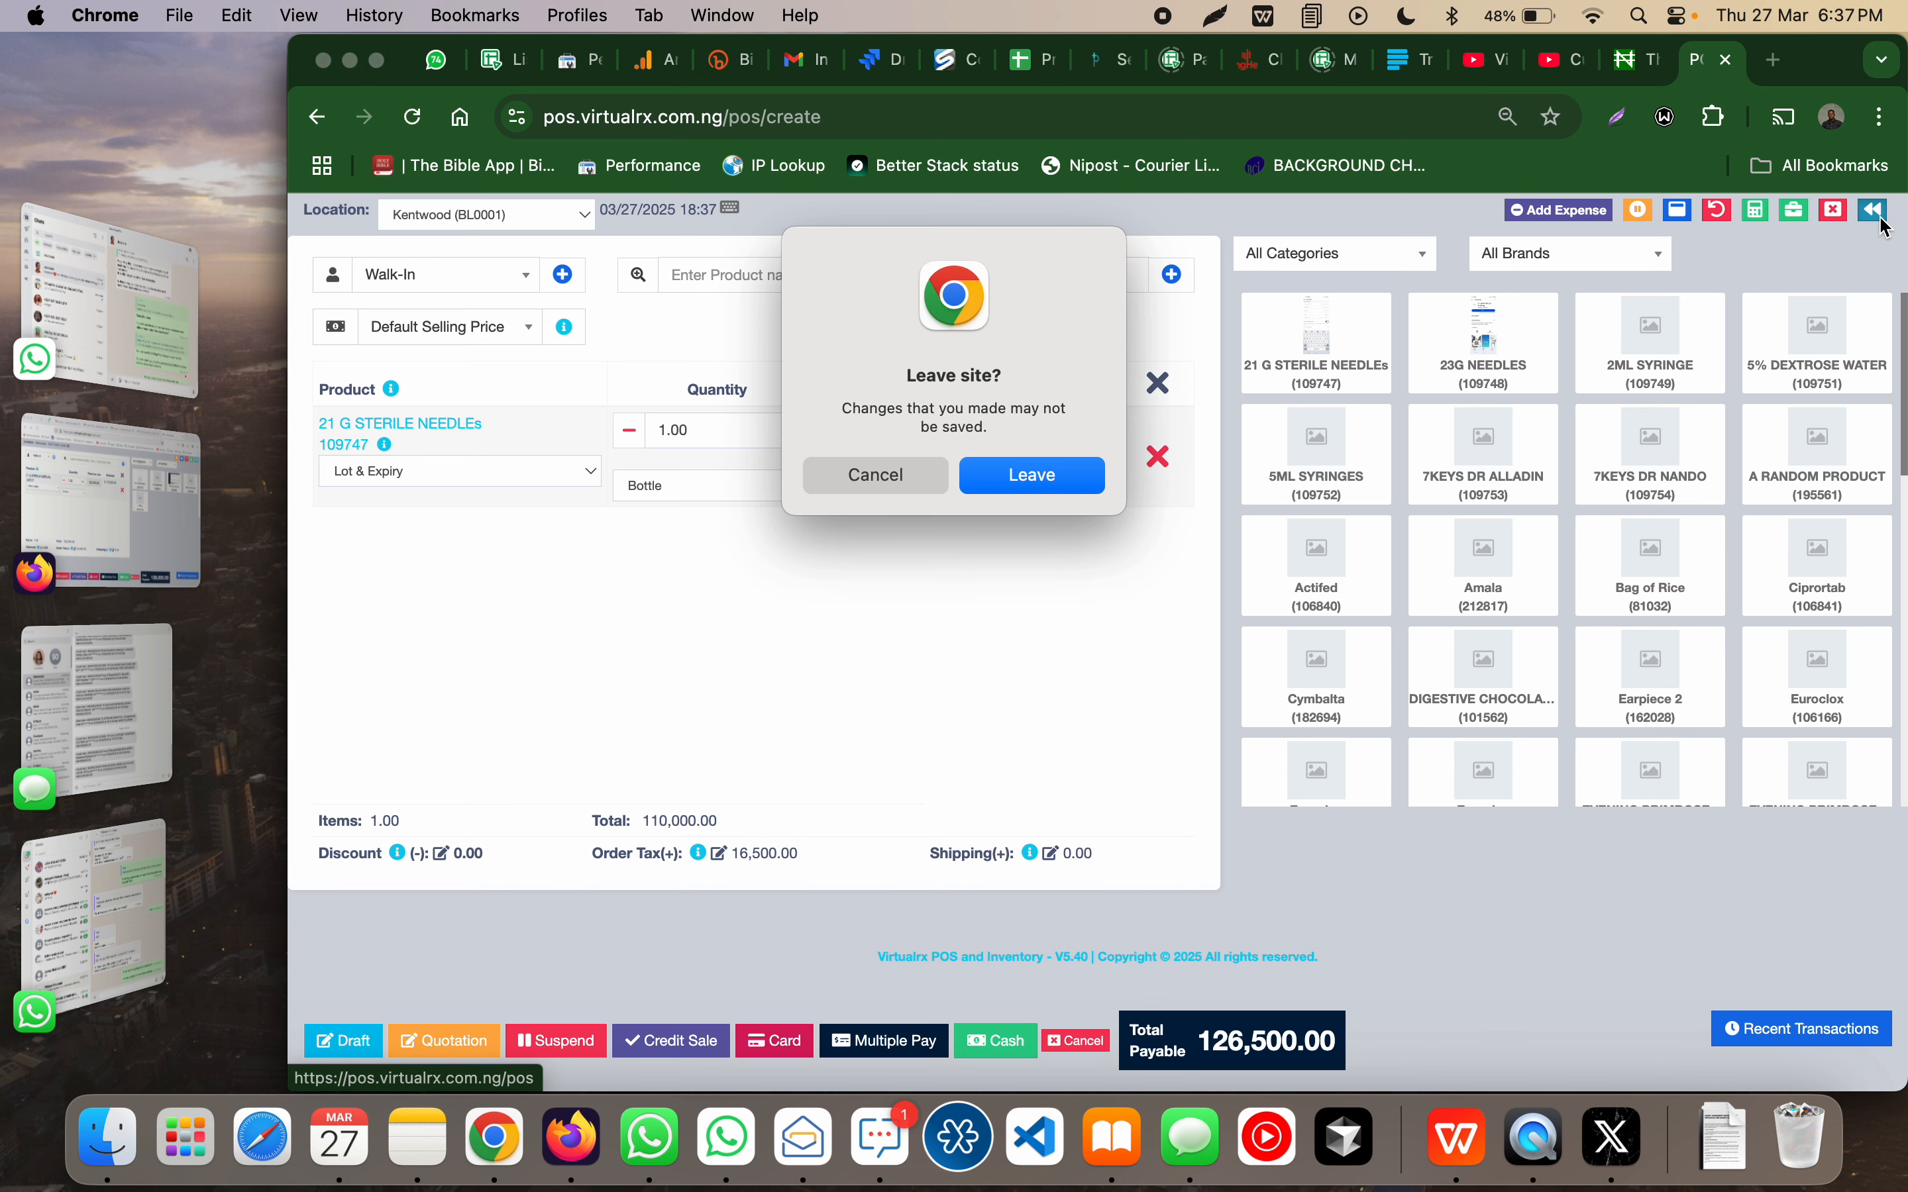
pyautogui.click(1099, 483)
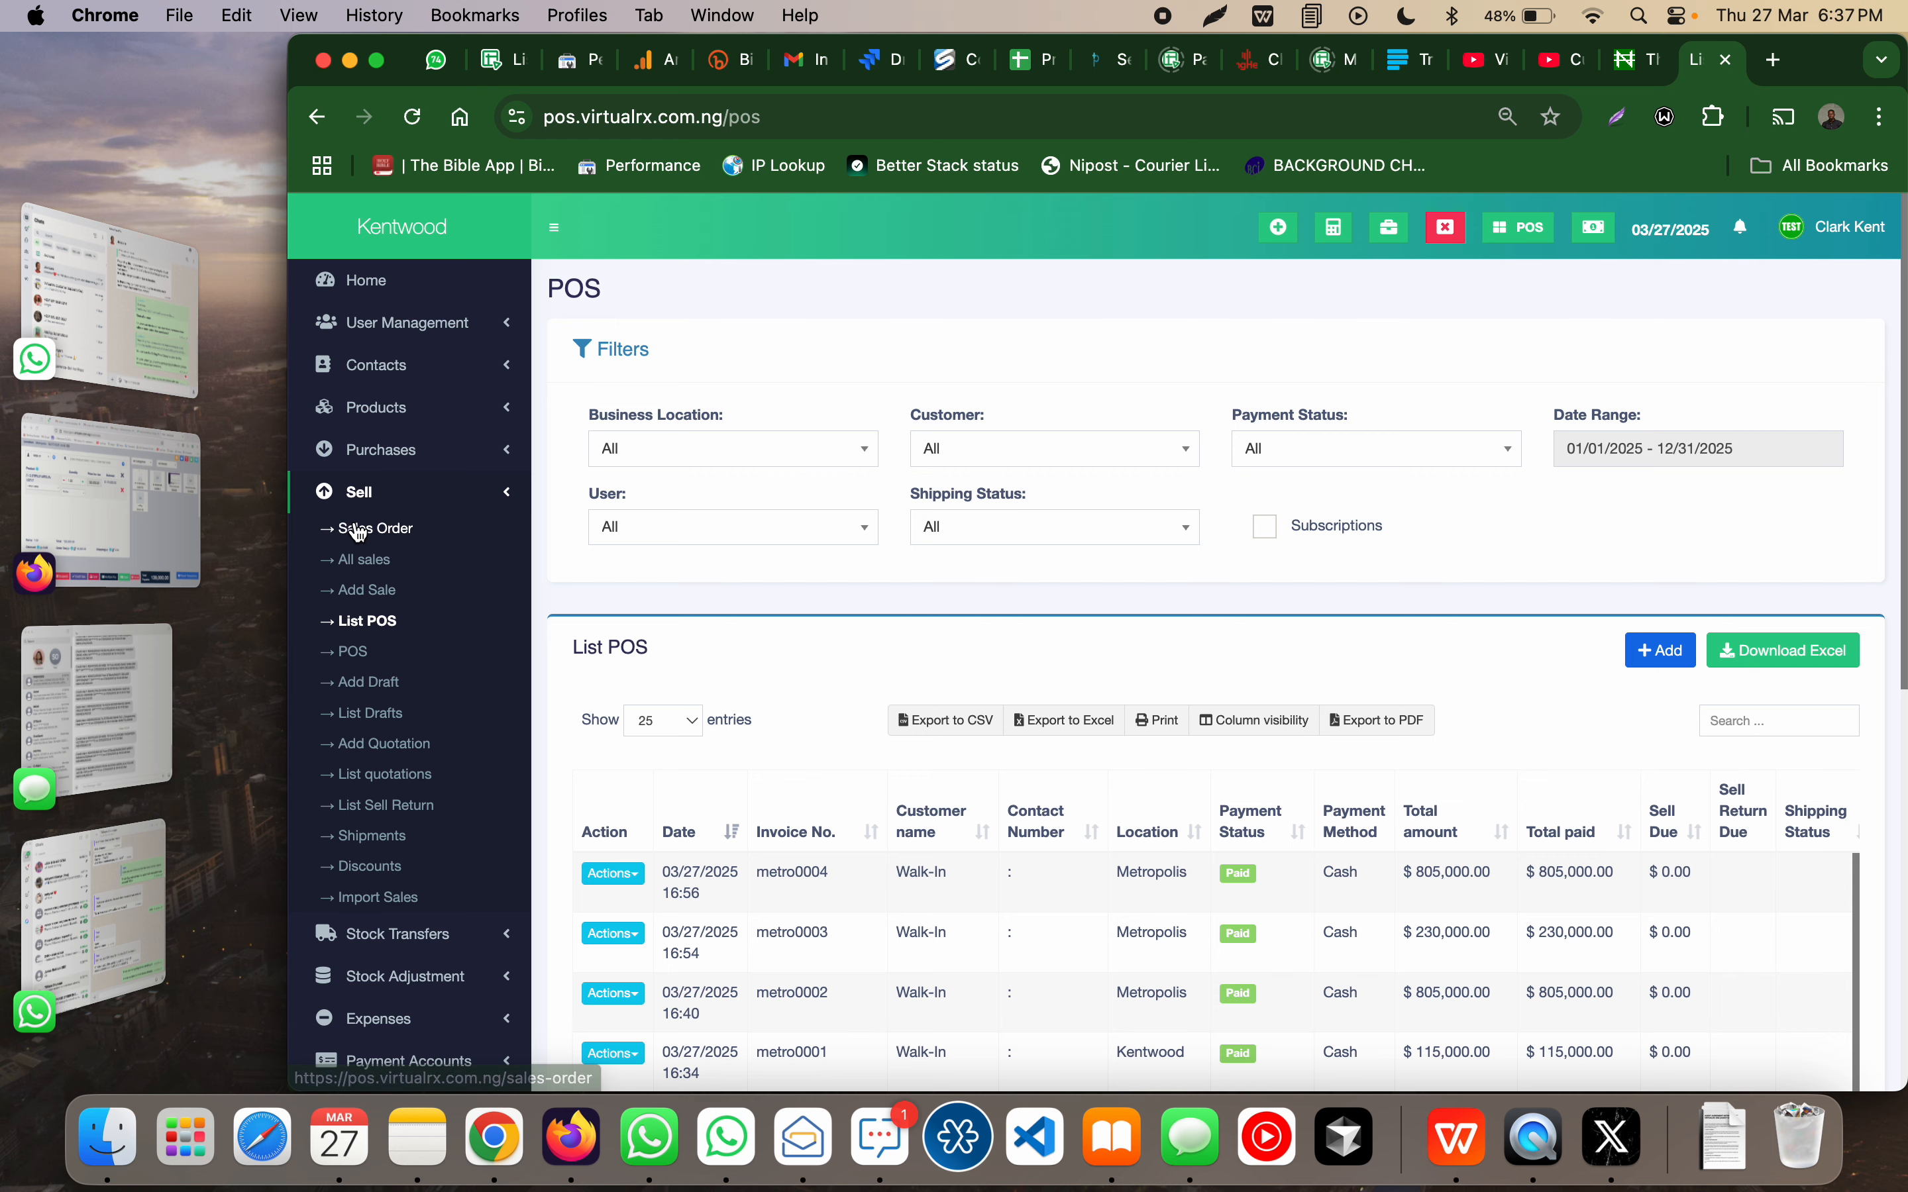
# Step: Open the stock transfers list and view the details of the latest Kentwood to Metropolis transfer, closing them when done
pyautogui.scroll(-5, 418, 868)
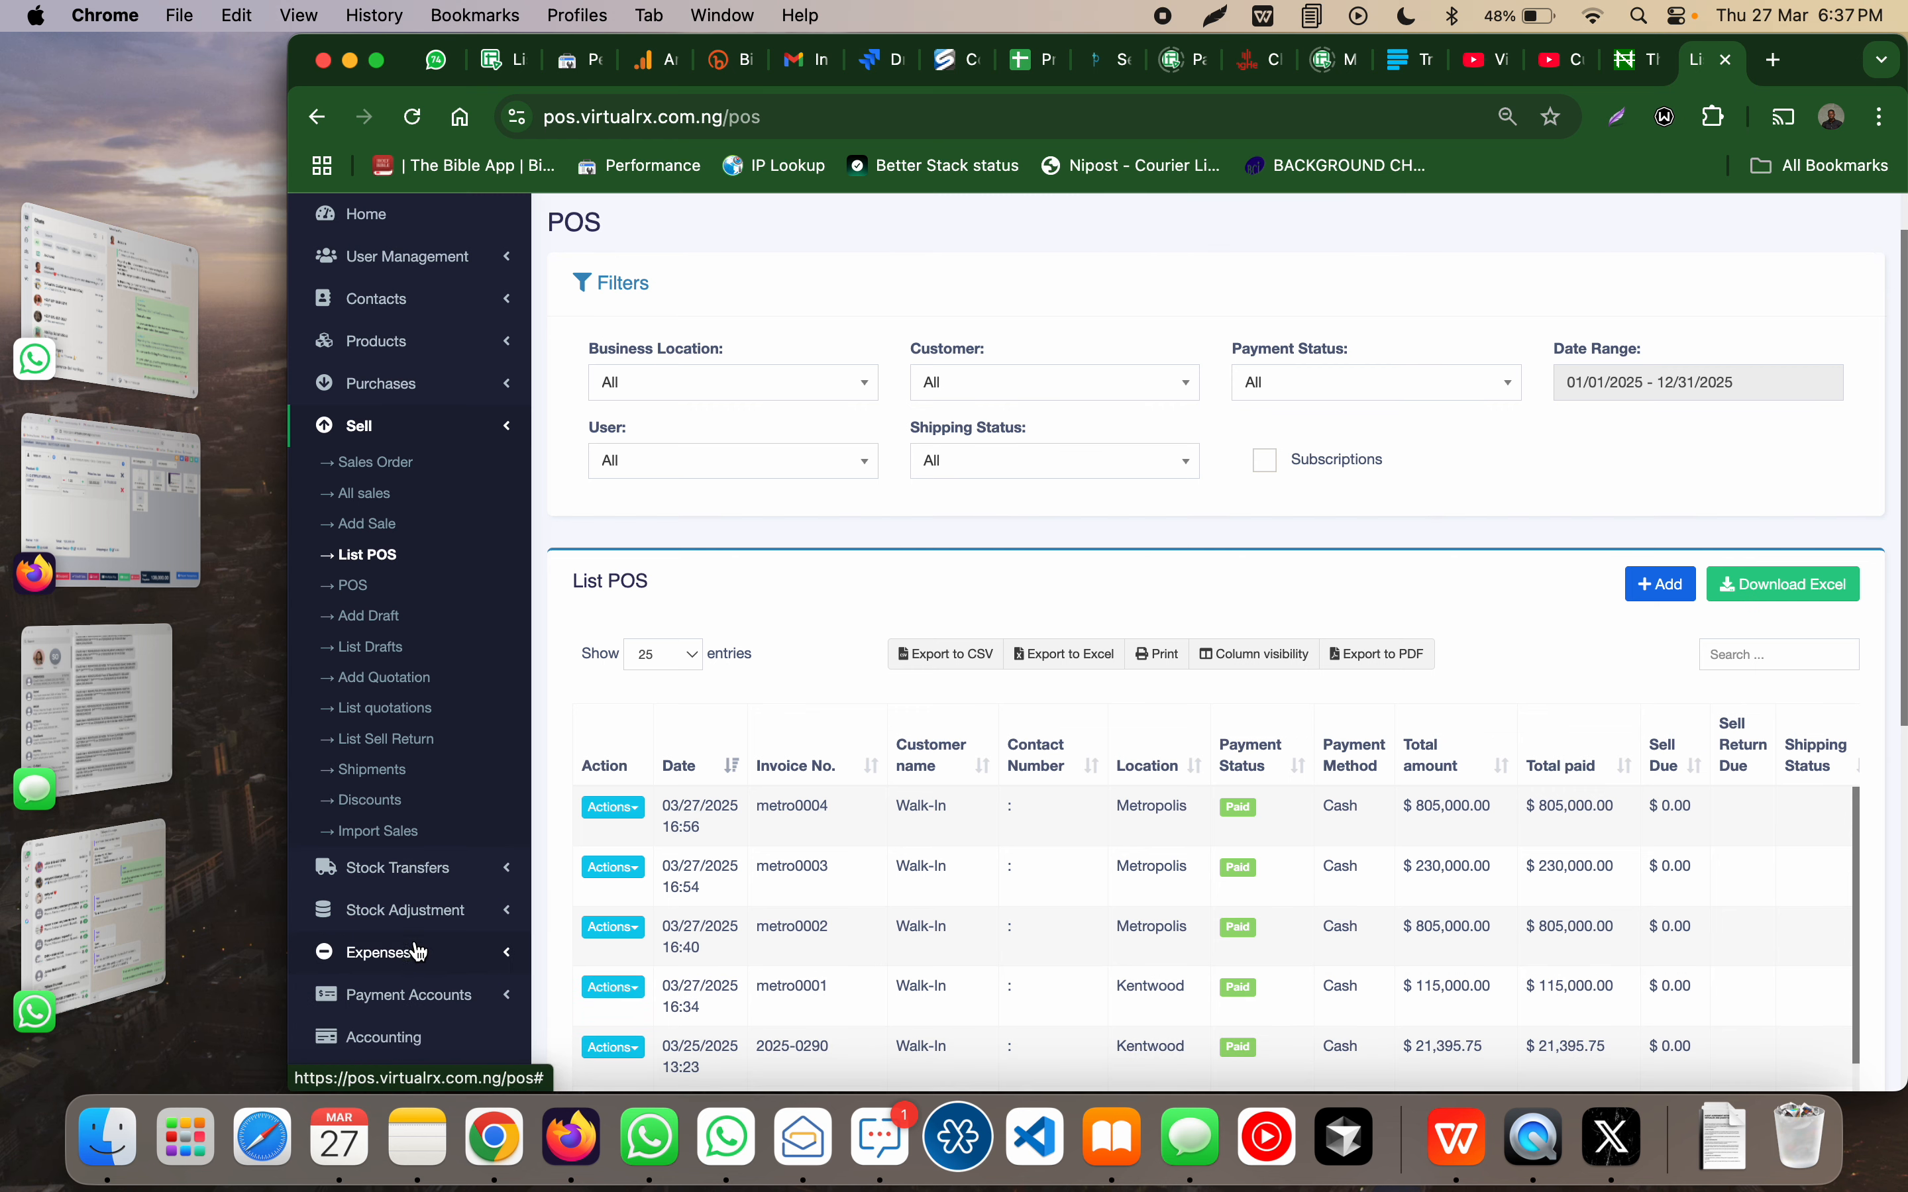
pyautogui.click(437, 763)
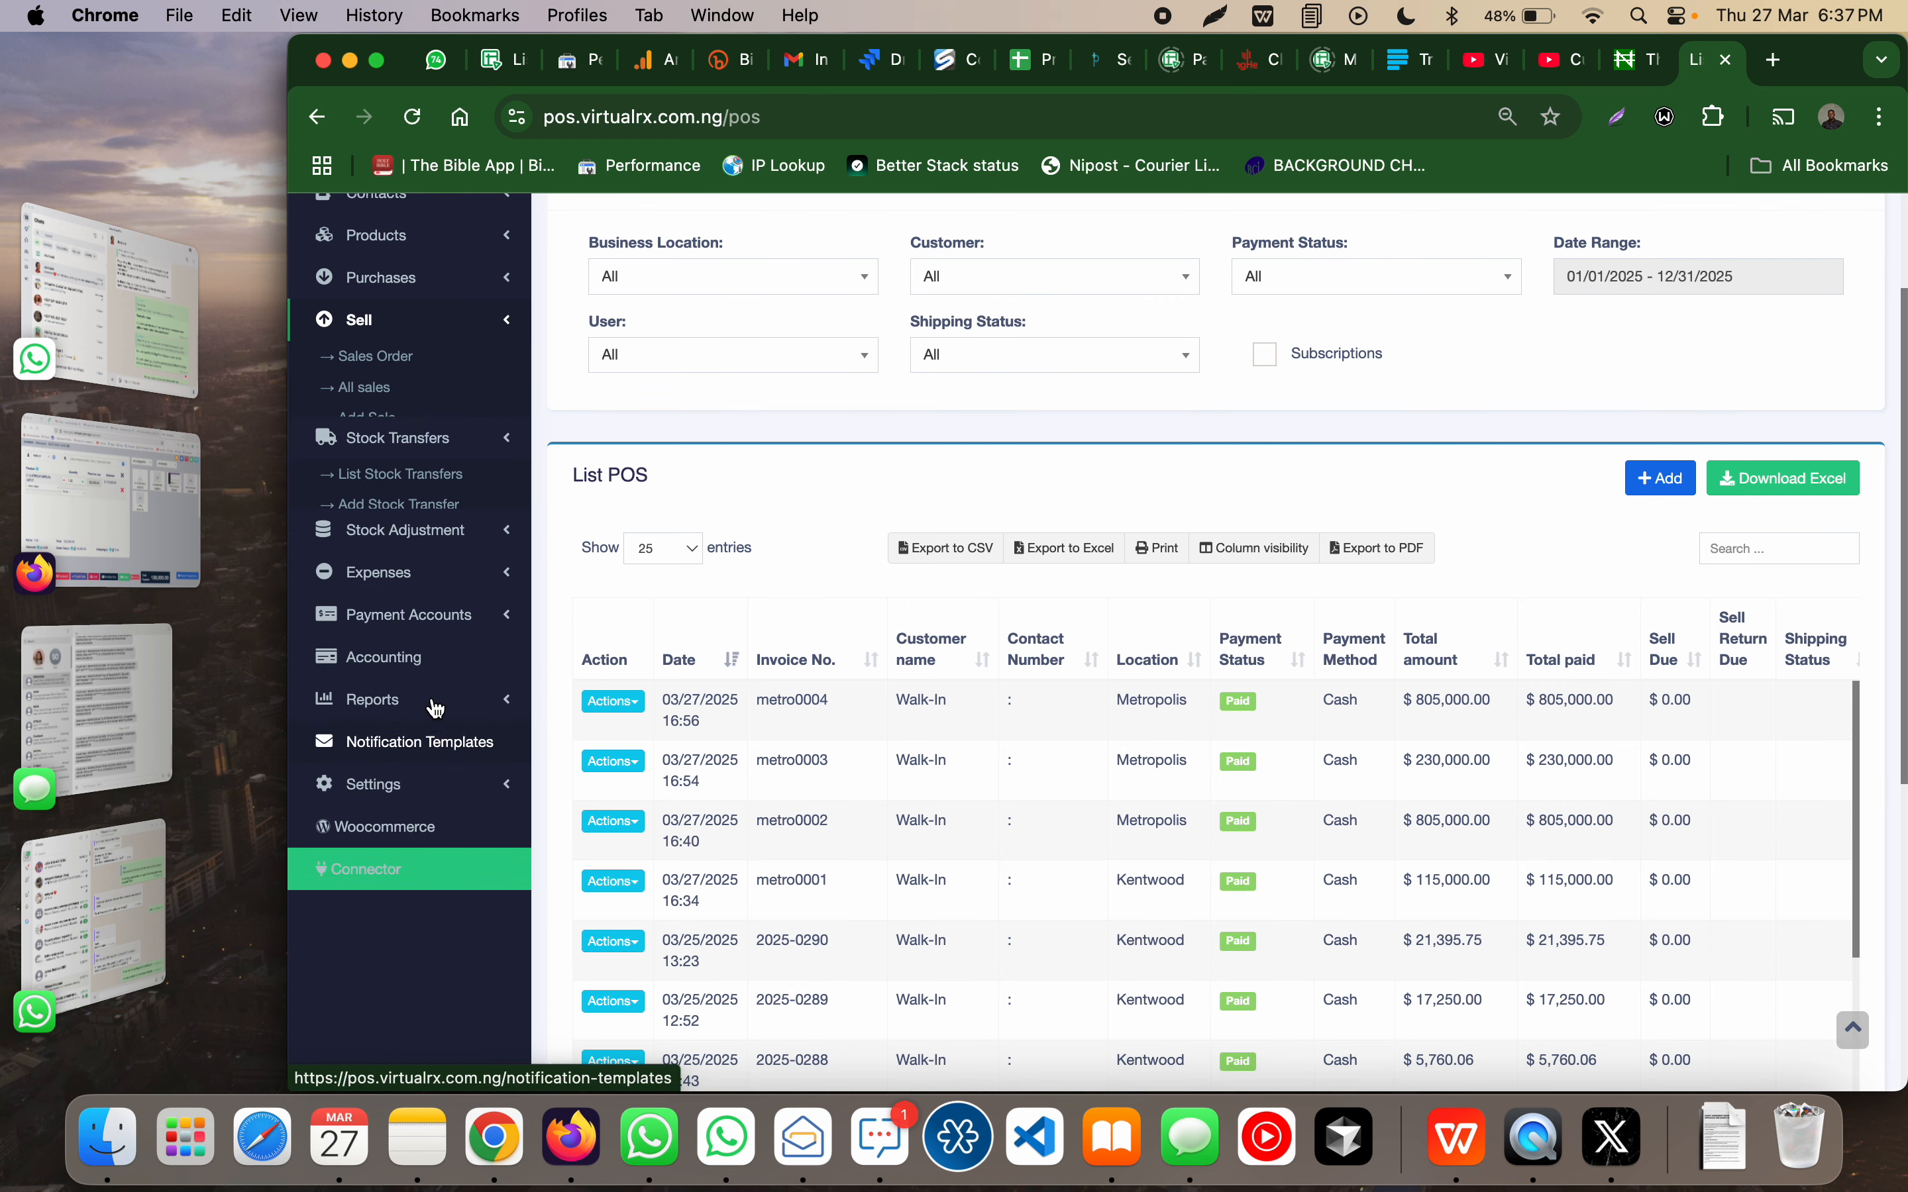
pyautogui.click(447, 401)
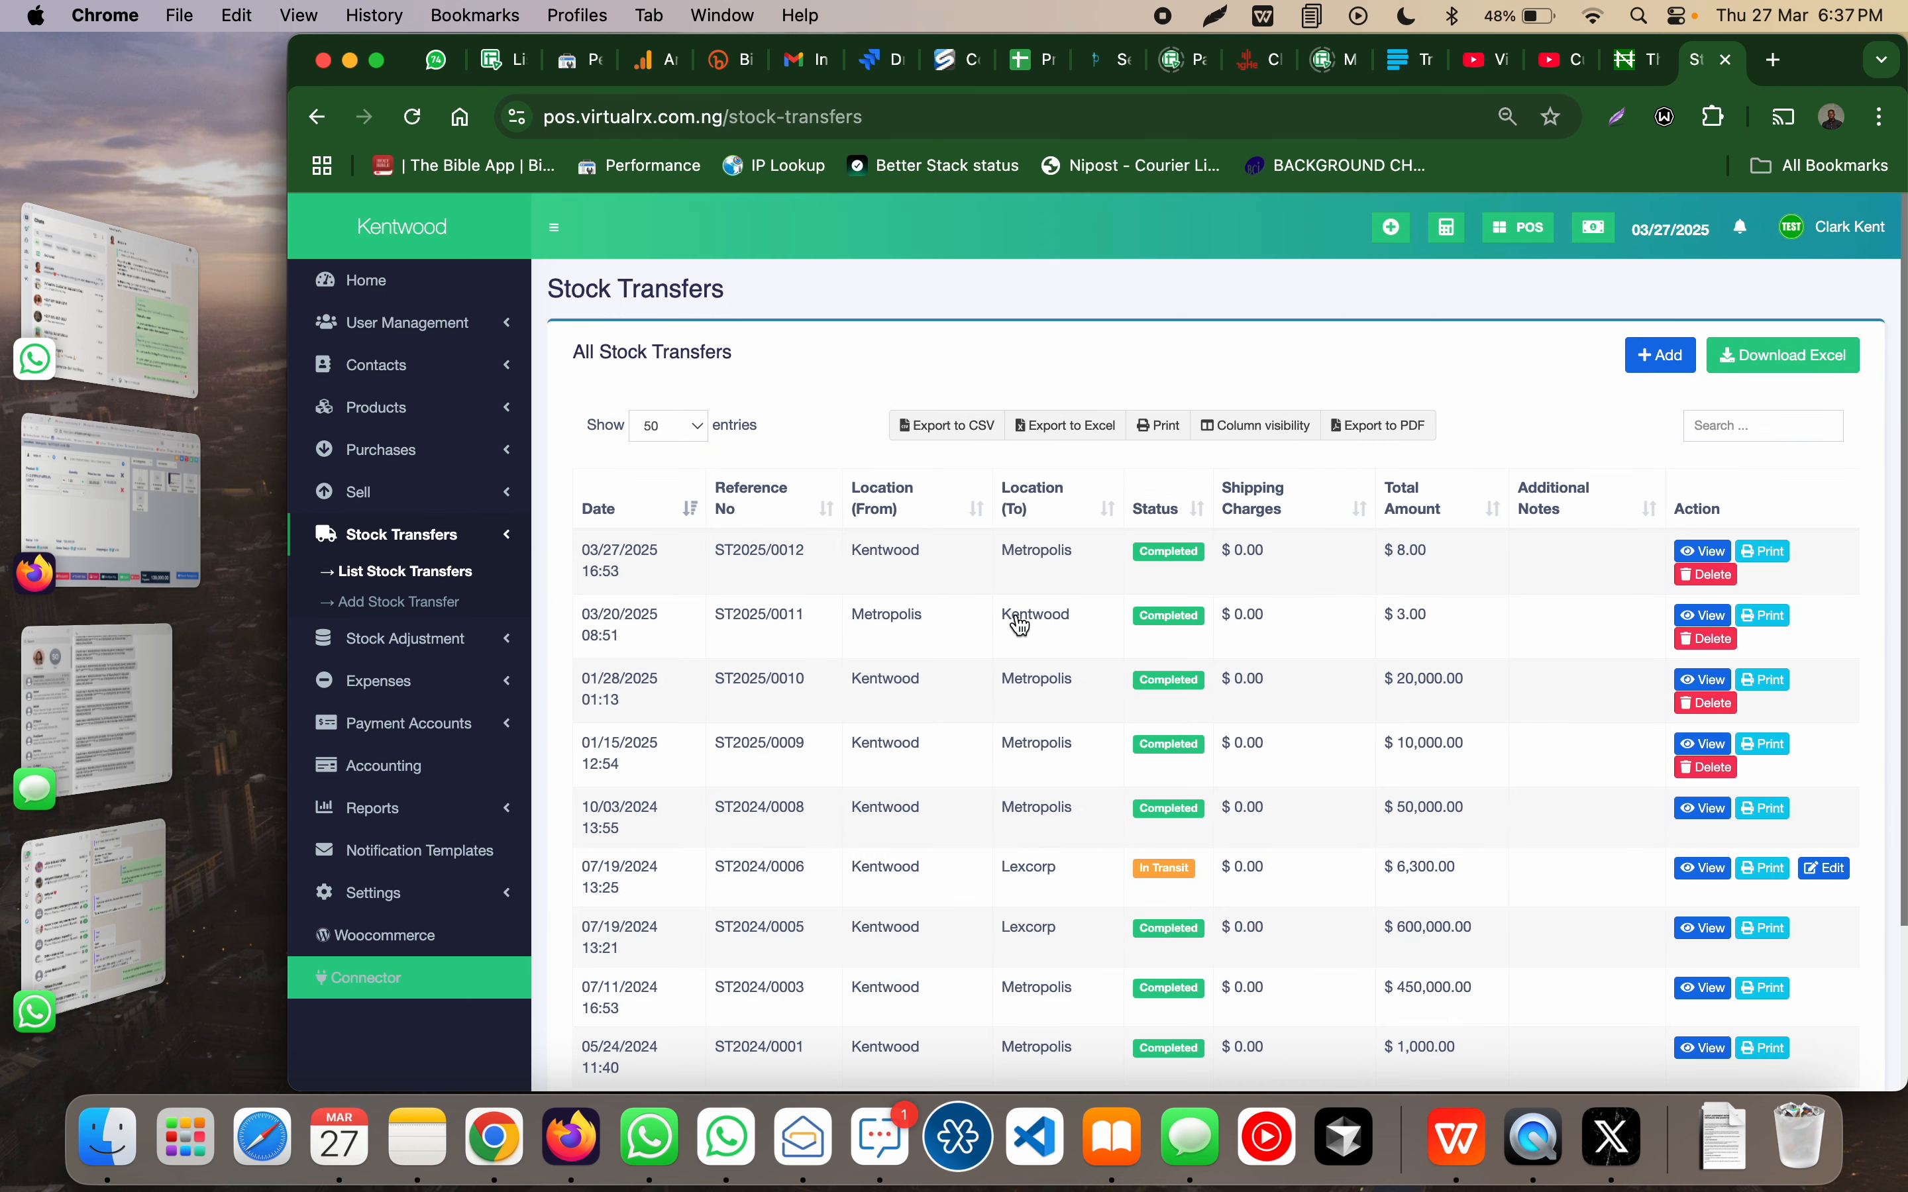
pyautogui.click(1688, 560)
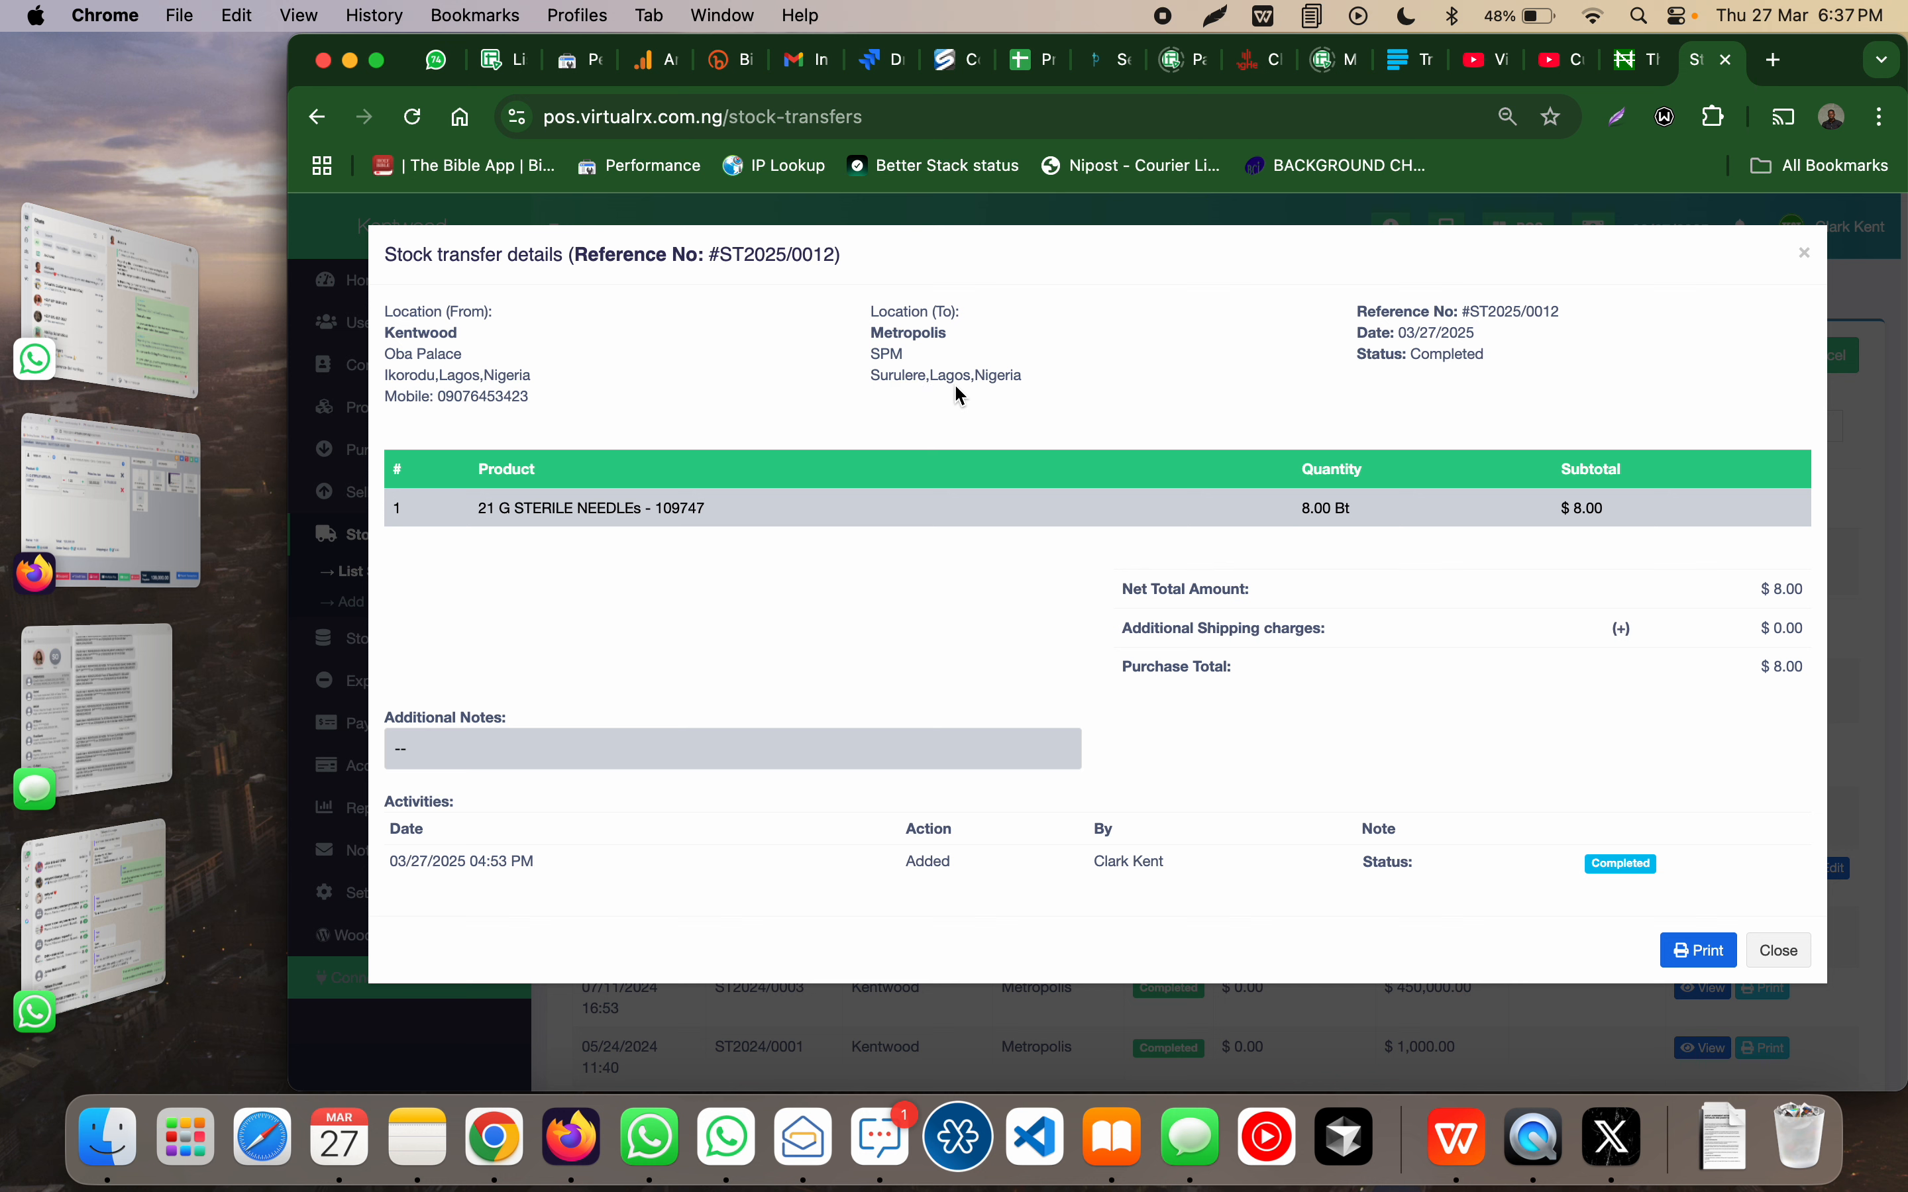
pyautogui.click(1783, 952)
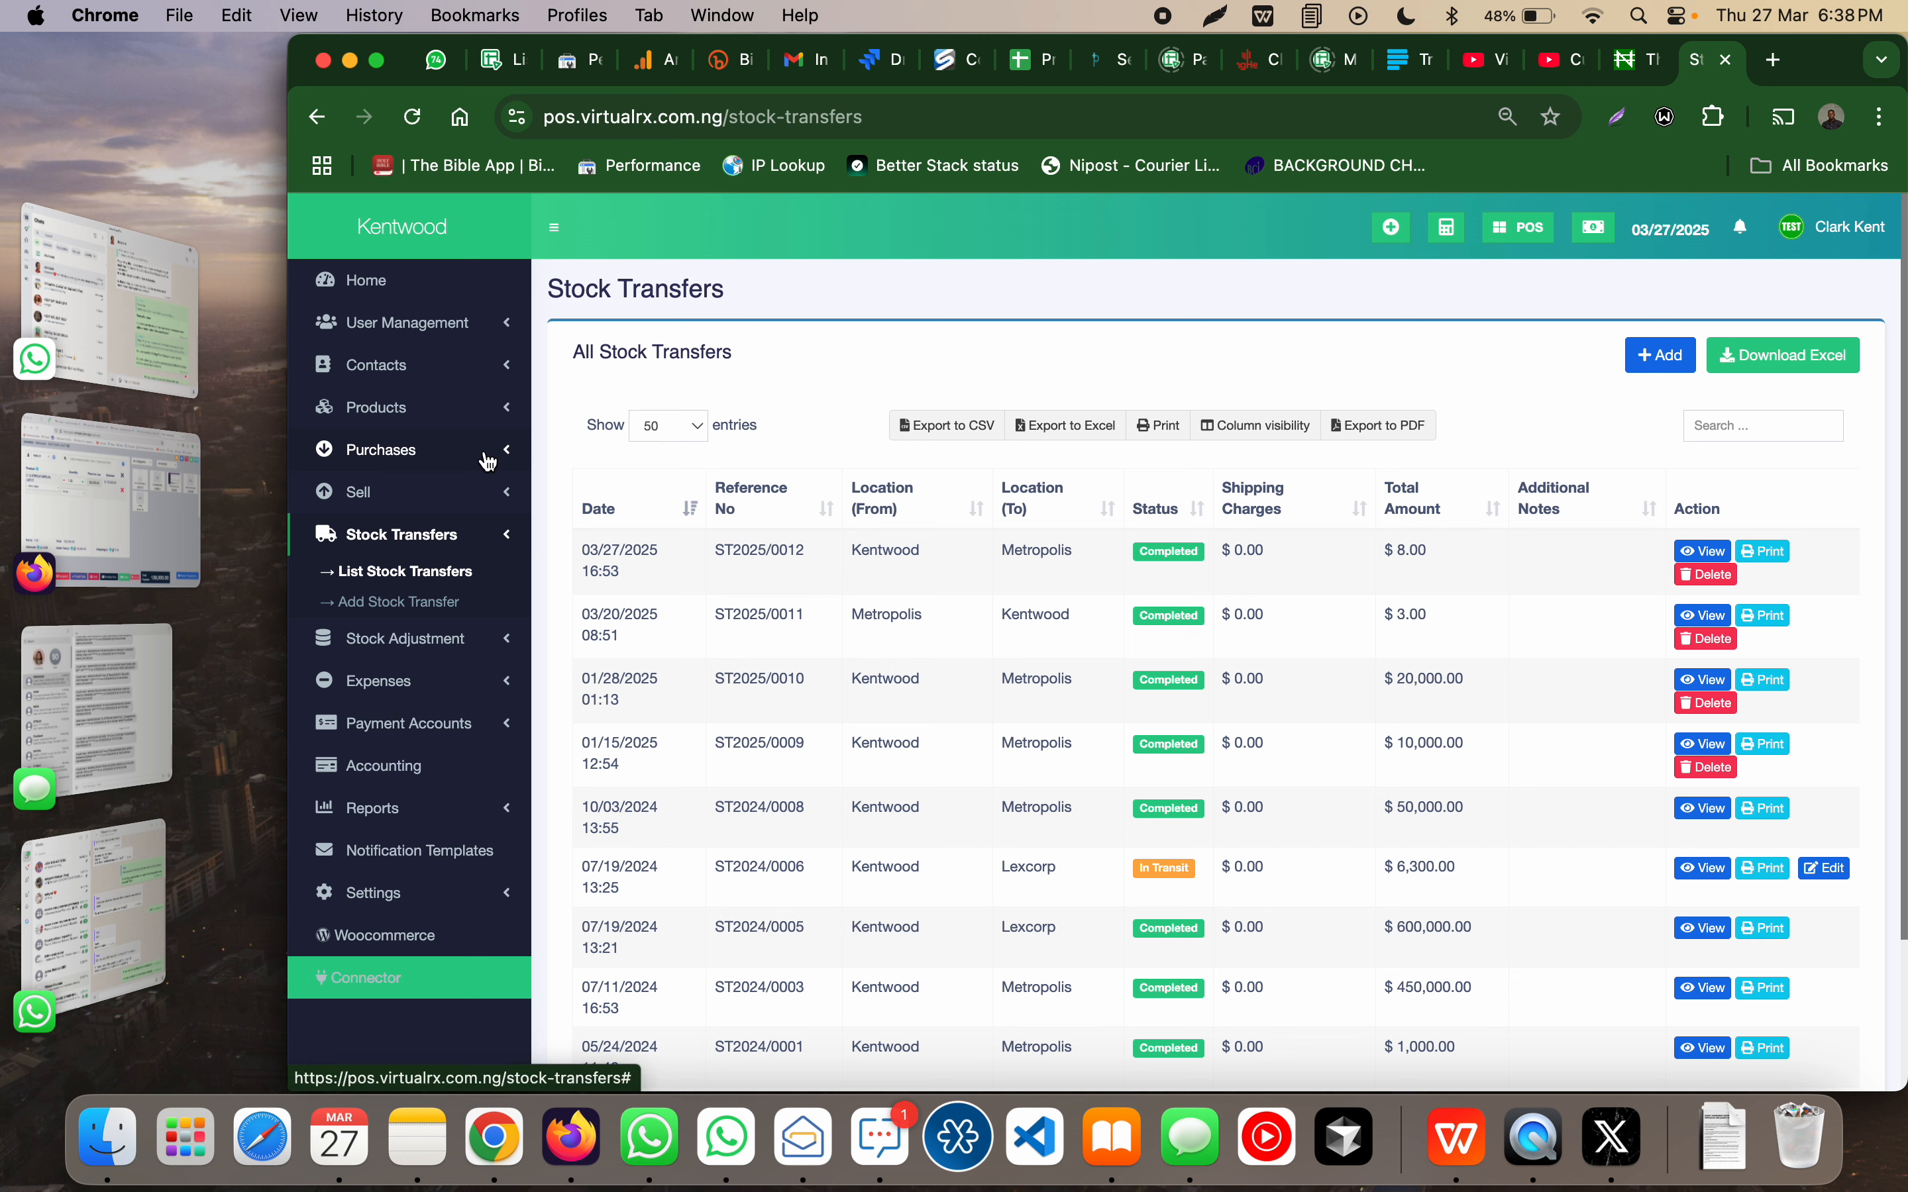
# Step: Open the purchases list and view the details of the latest Metropolis purchase from Earth Supplier, closing them when done
pyautogui.click(489, 460)
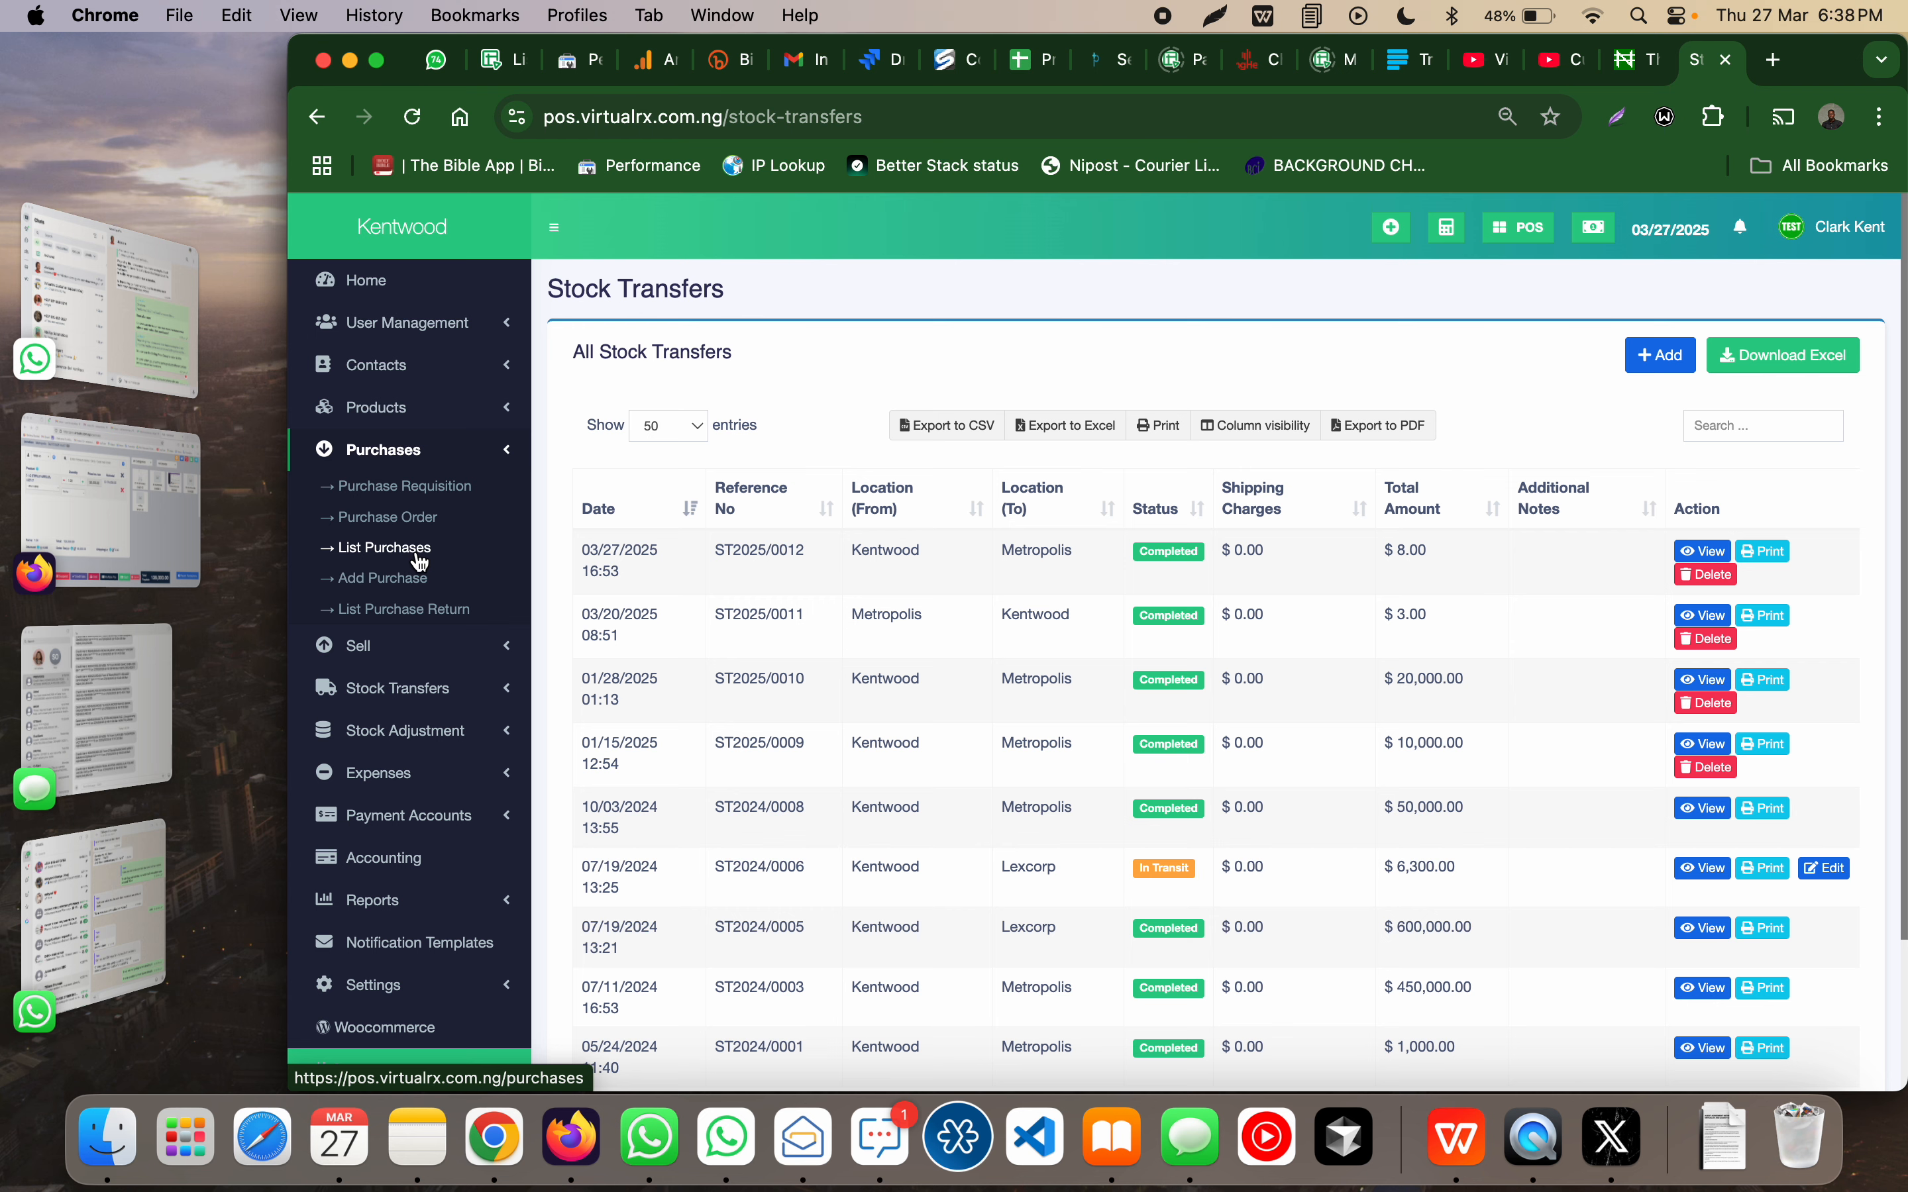
pyautogui.click(414, 554)
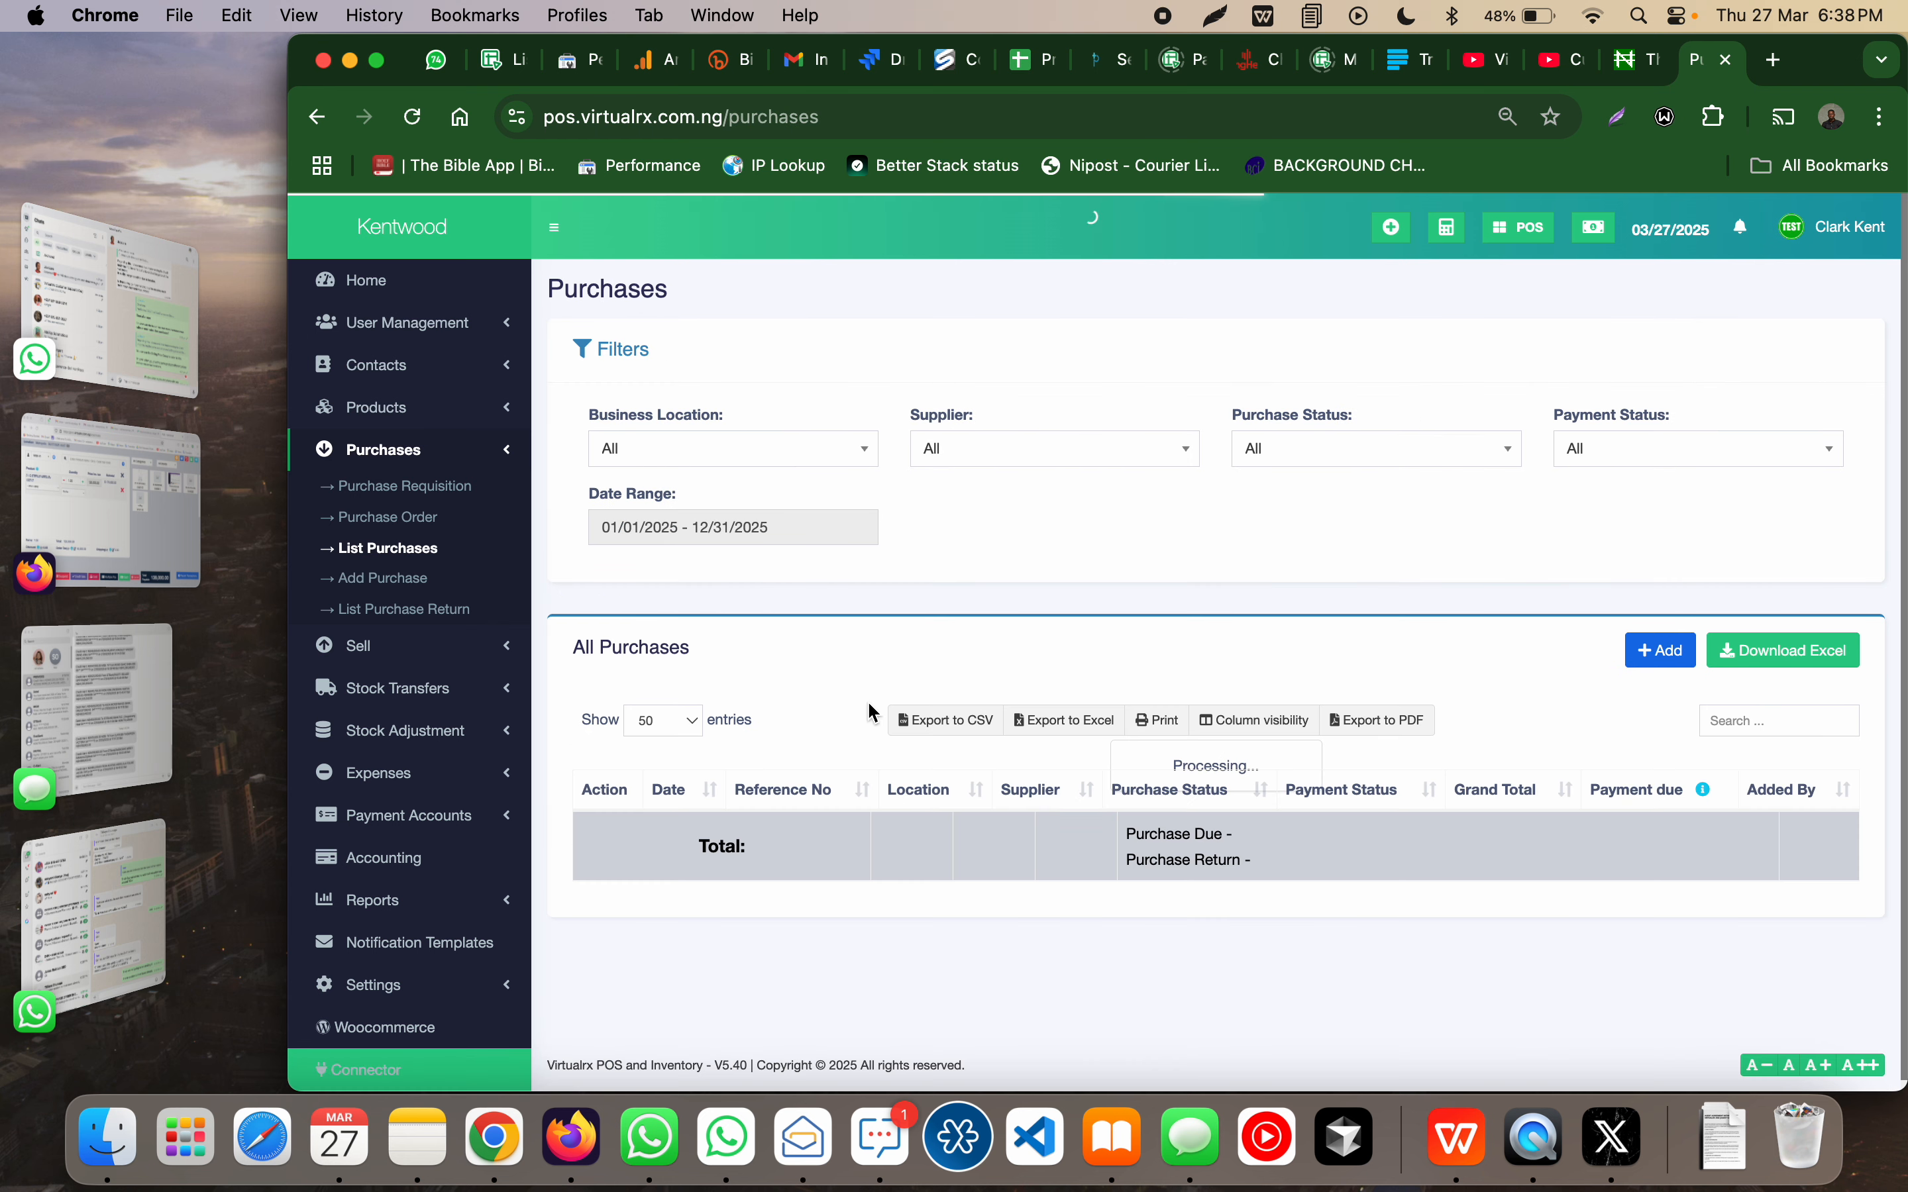
pyautogui.scroll(-3, 867, 705)
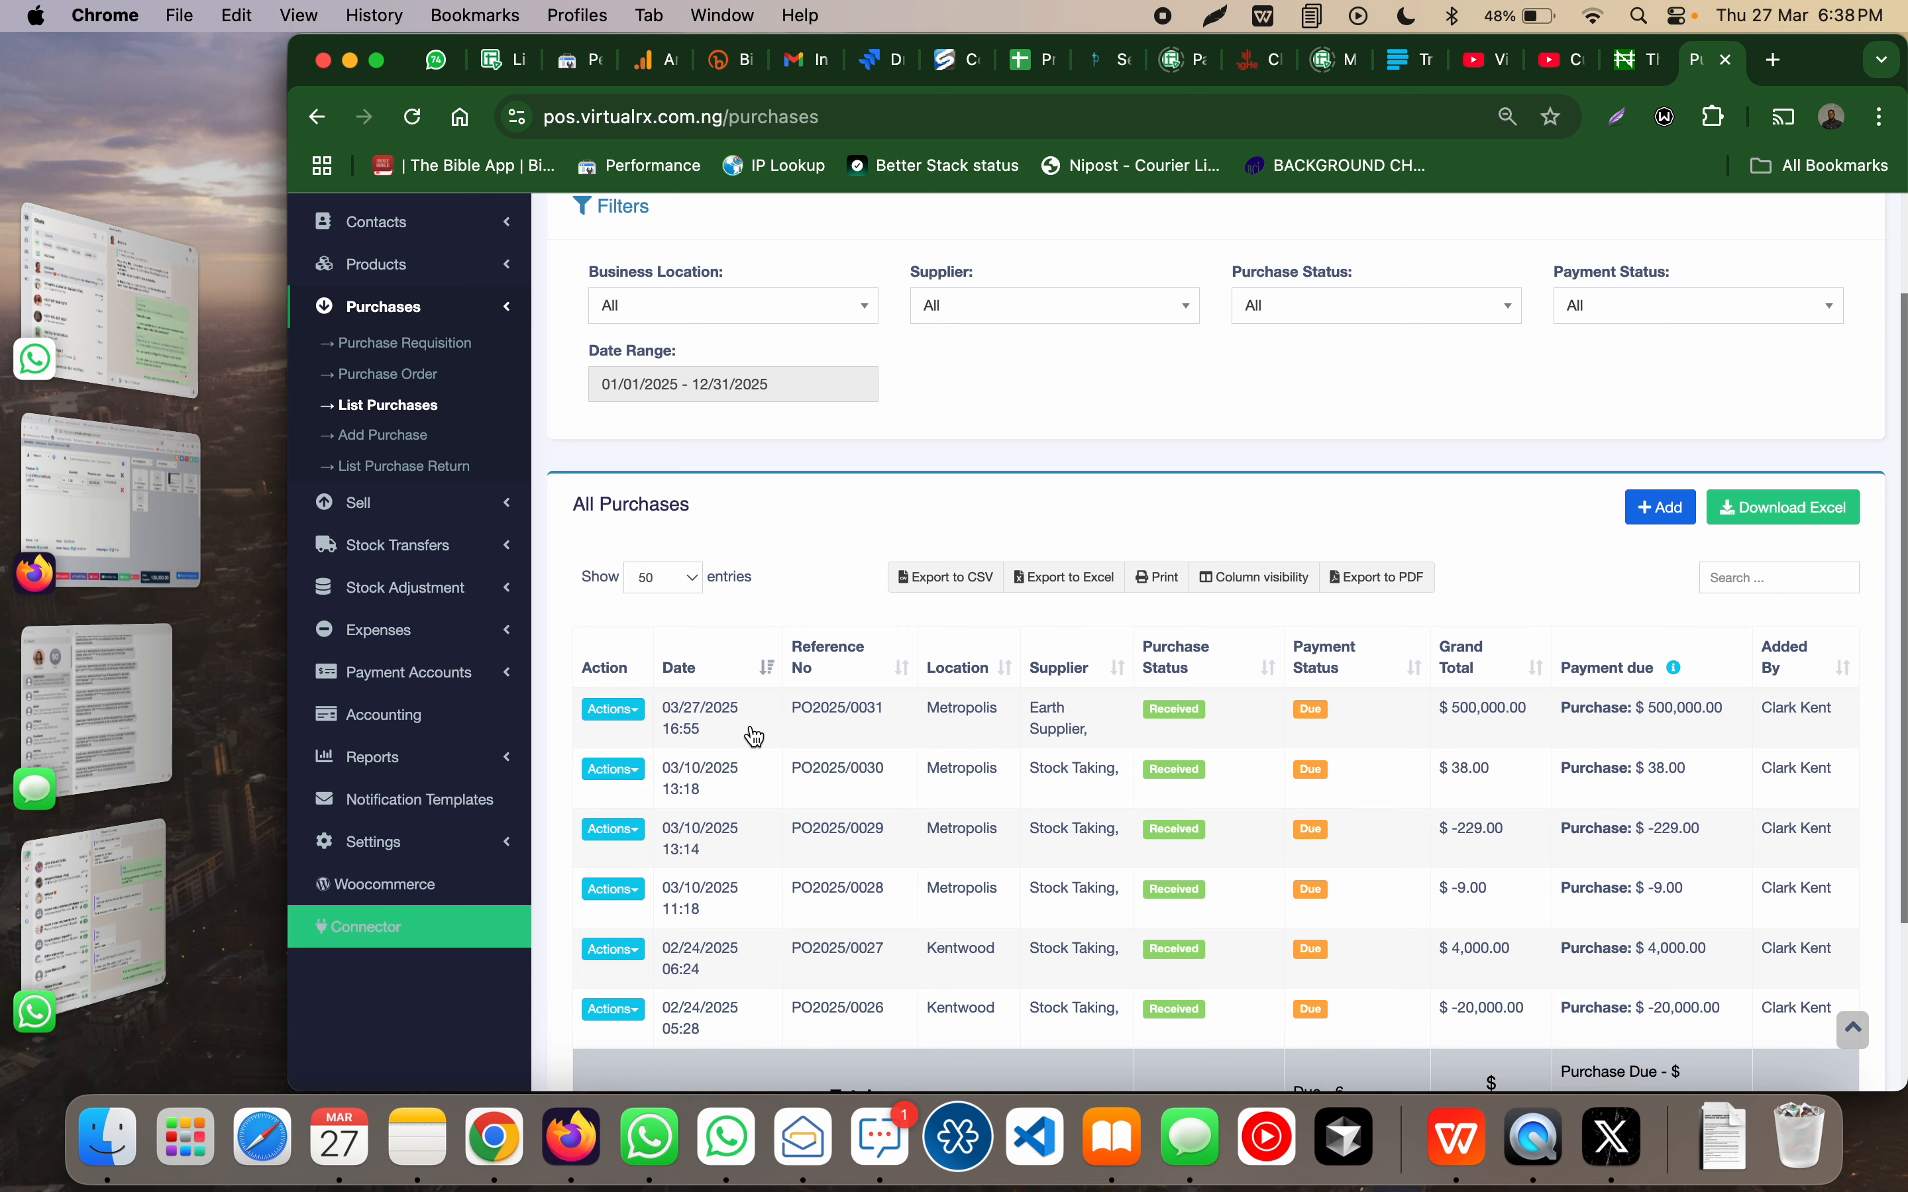
pyautogui.click(859, 742)
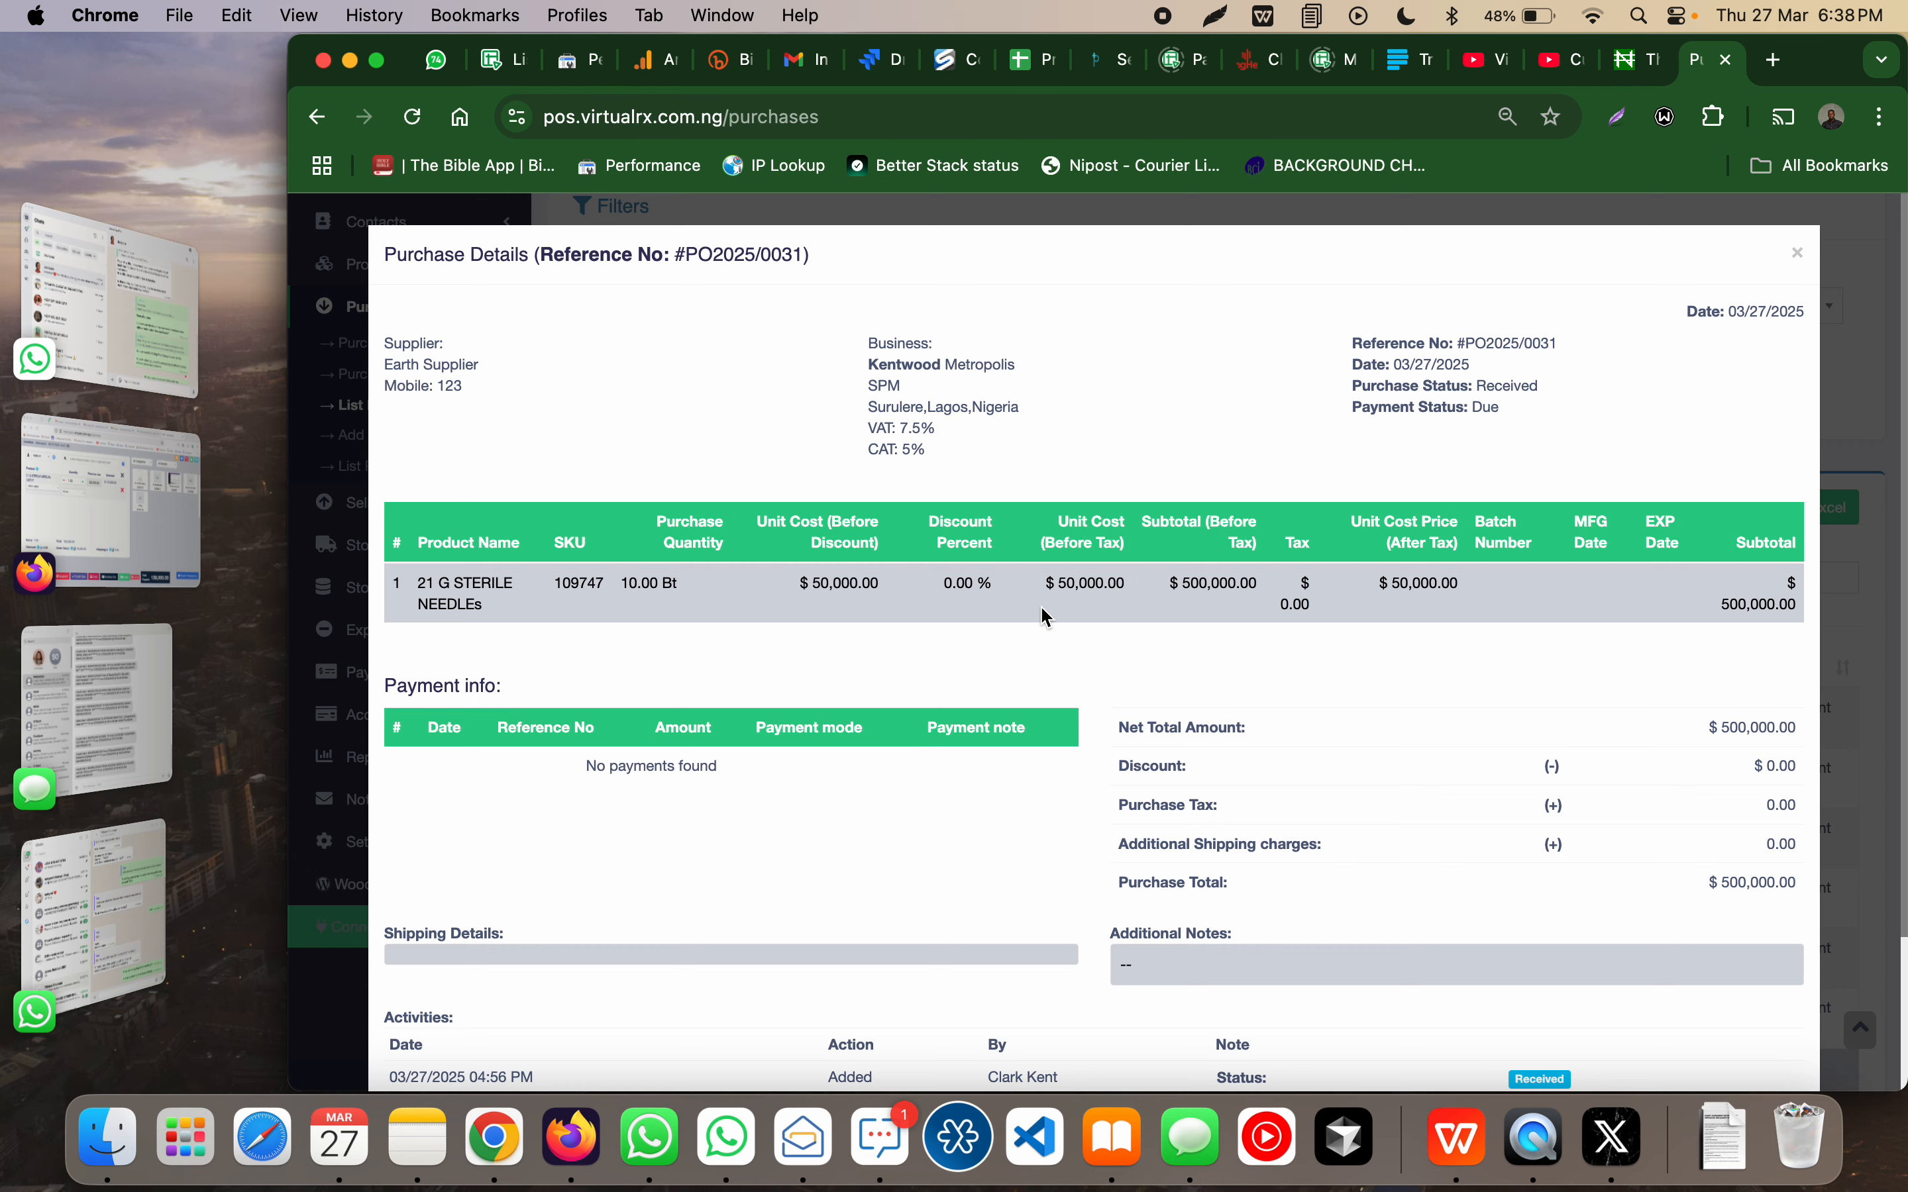
pyautogui.press('Escape')
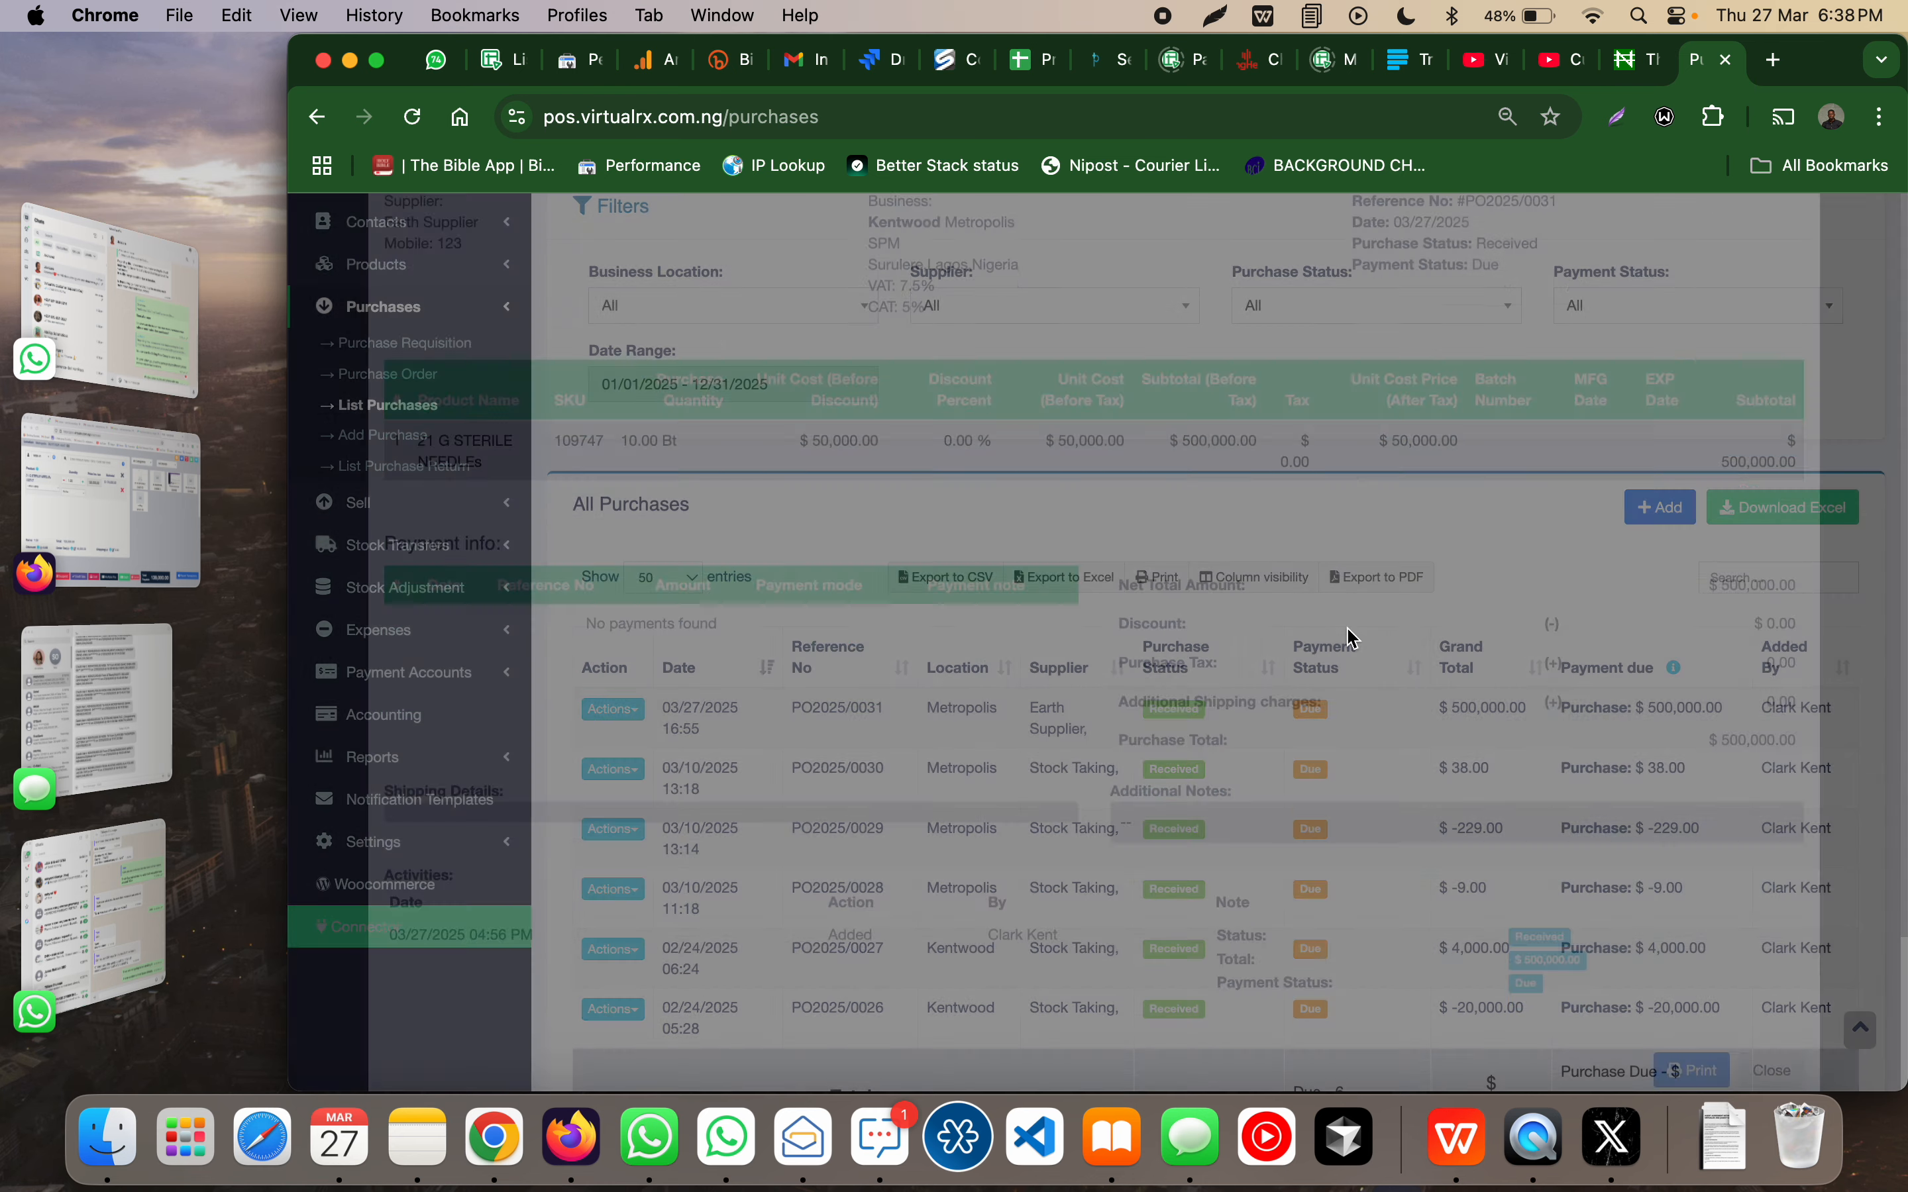
# Step: Open the latest Metropolis purchase for editing and examine the cost, profit margin and unit selling price of 21 G STERILE NEEDLEs
pyautogui.click(601, 709)
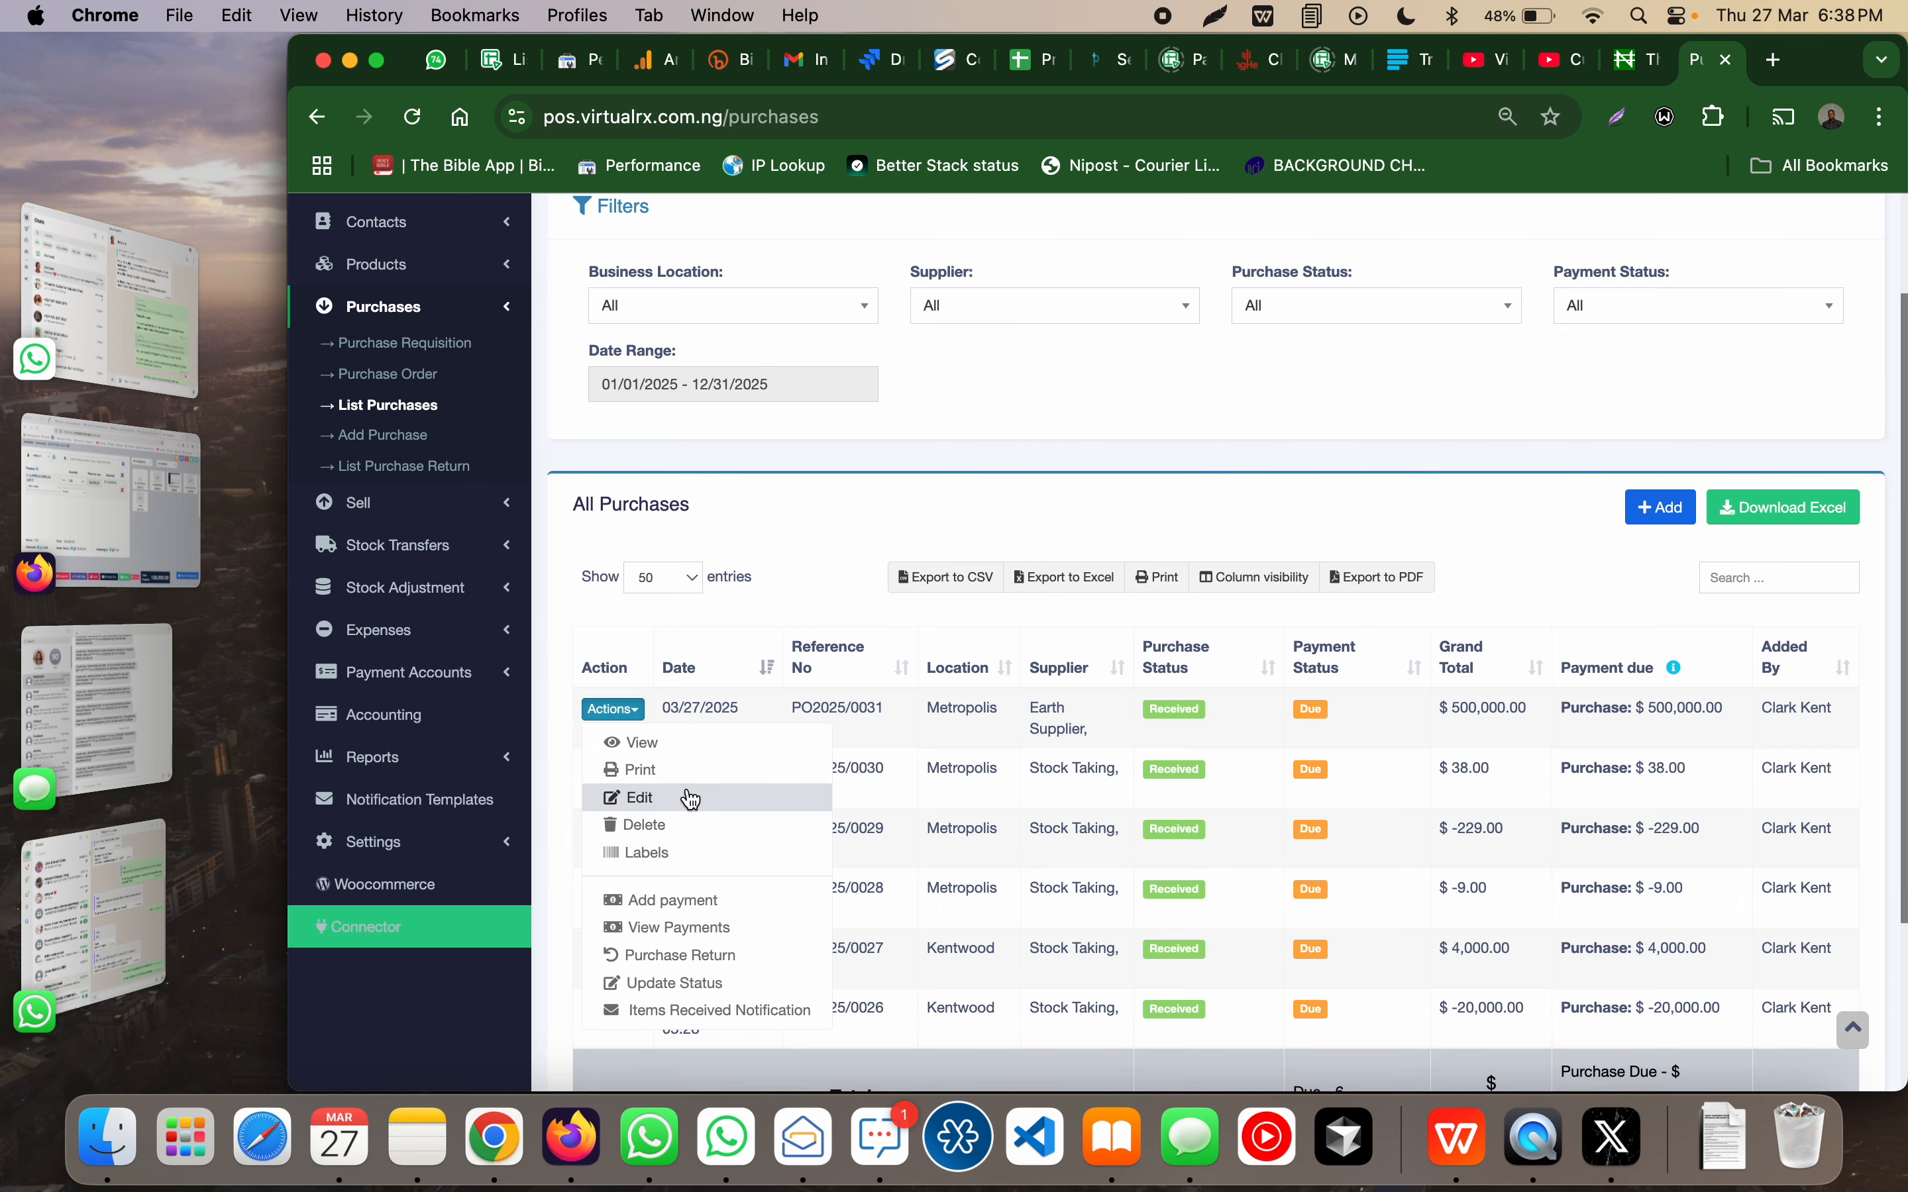
pyautogui.click(687, 793)
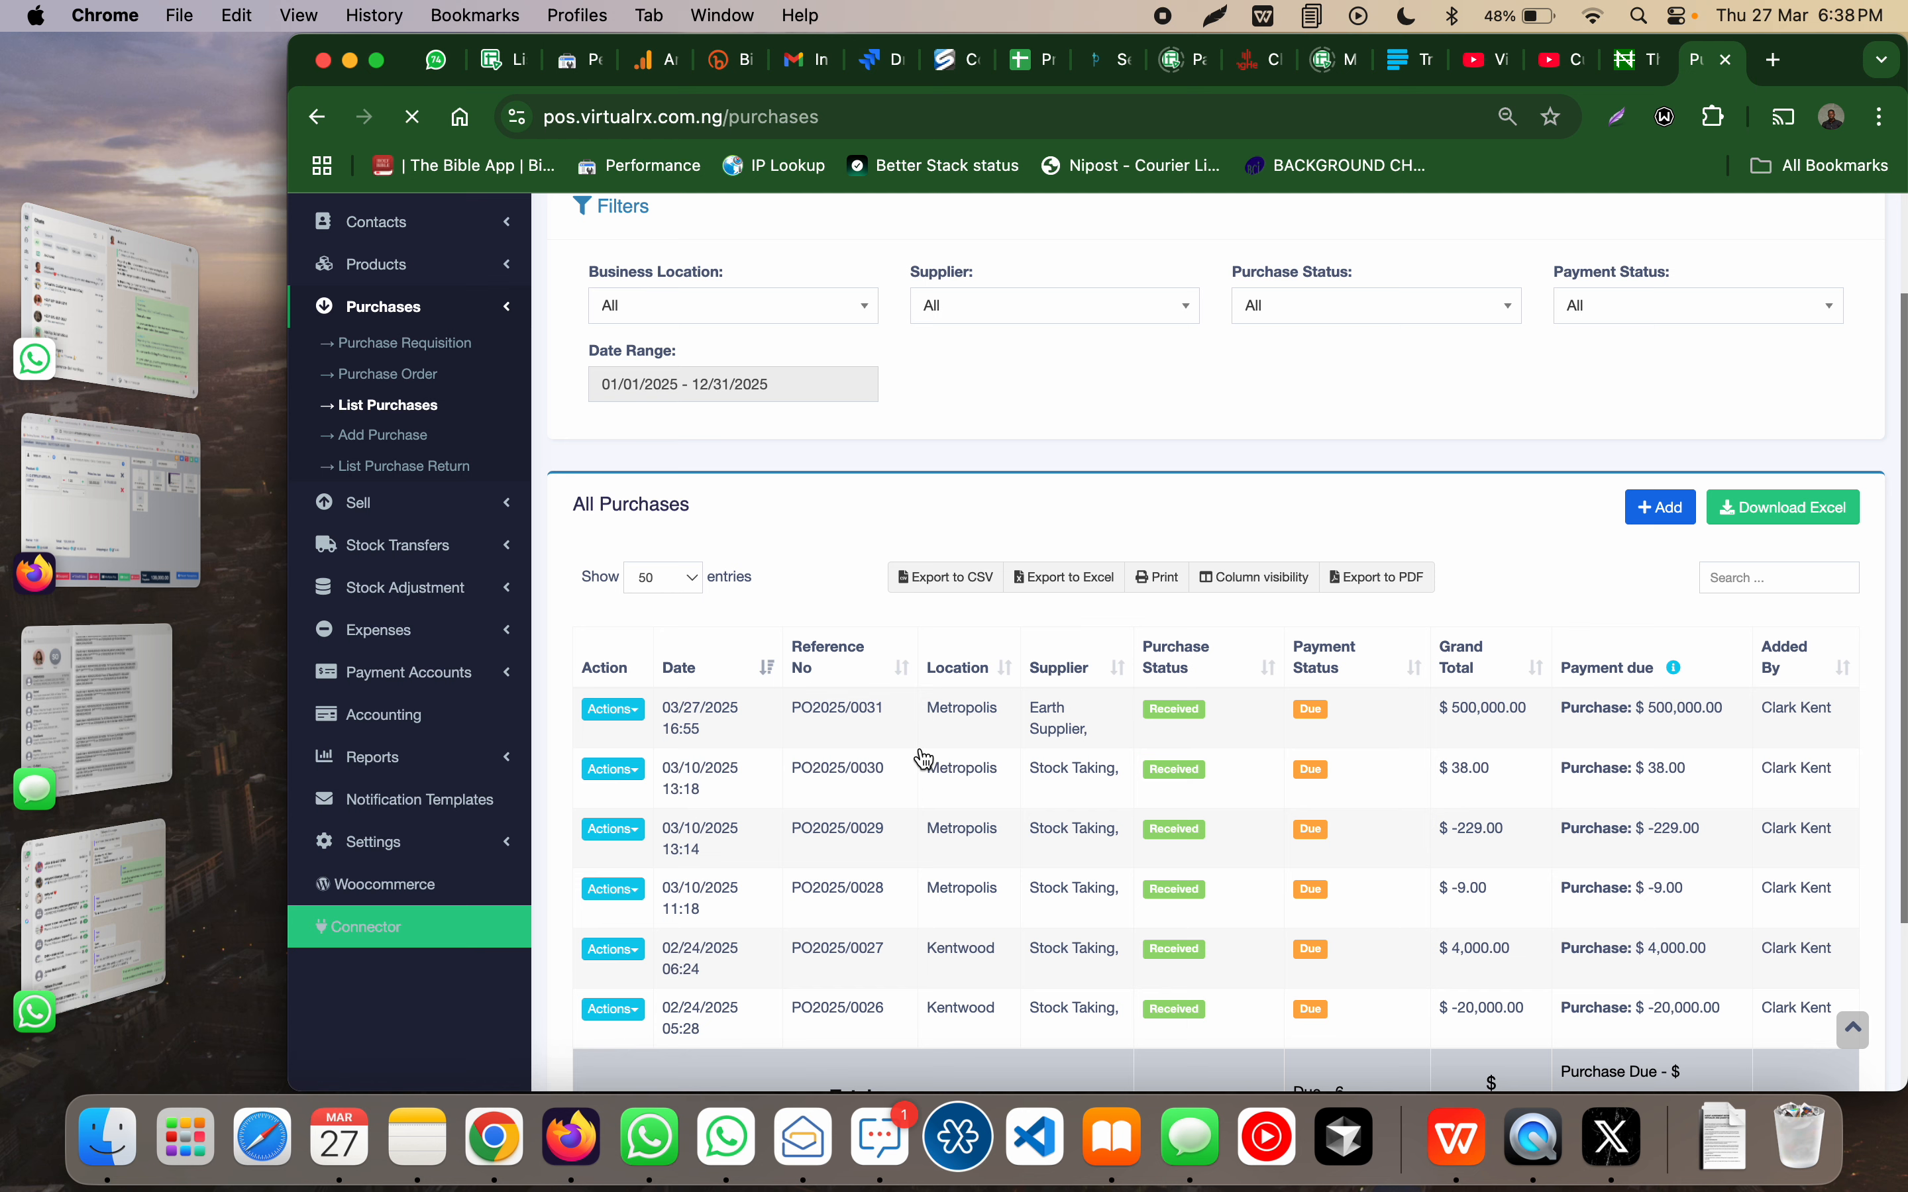
pyautogui.scroll(-2, 1097, 906)
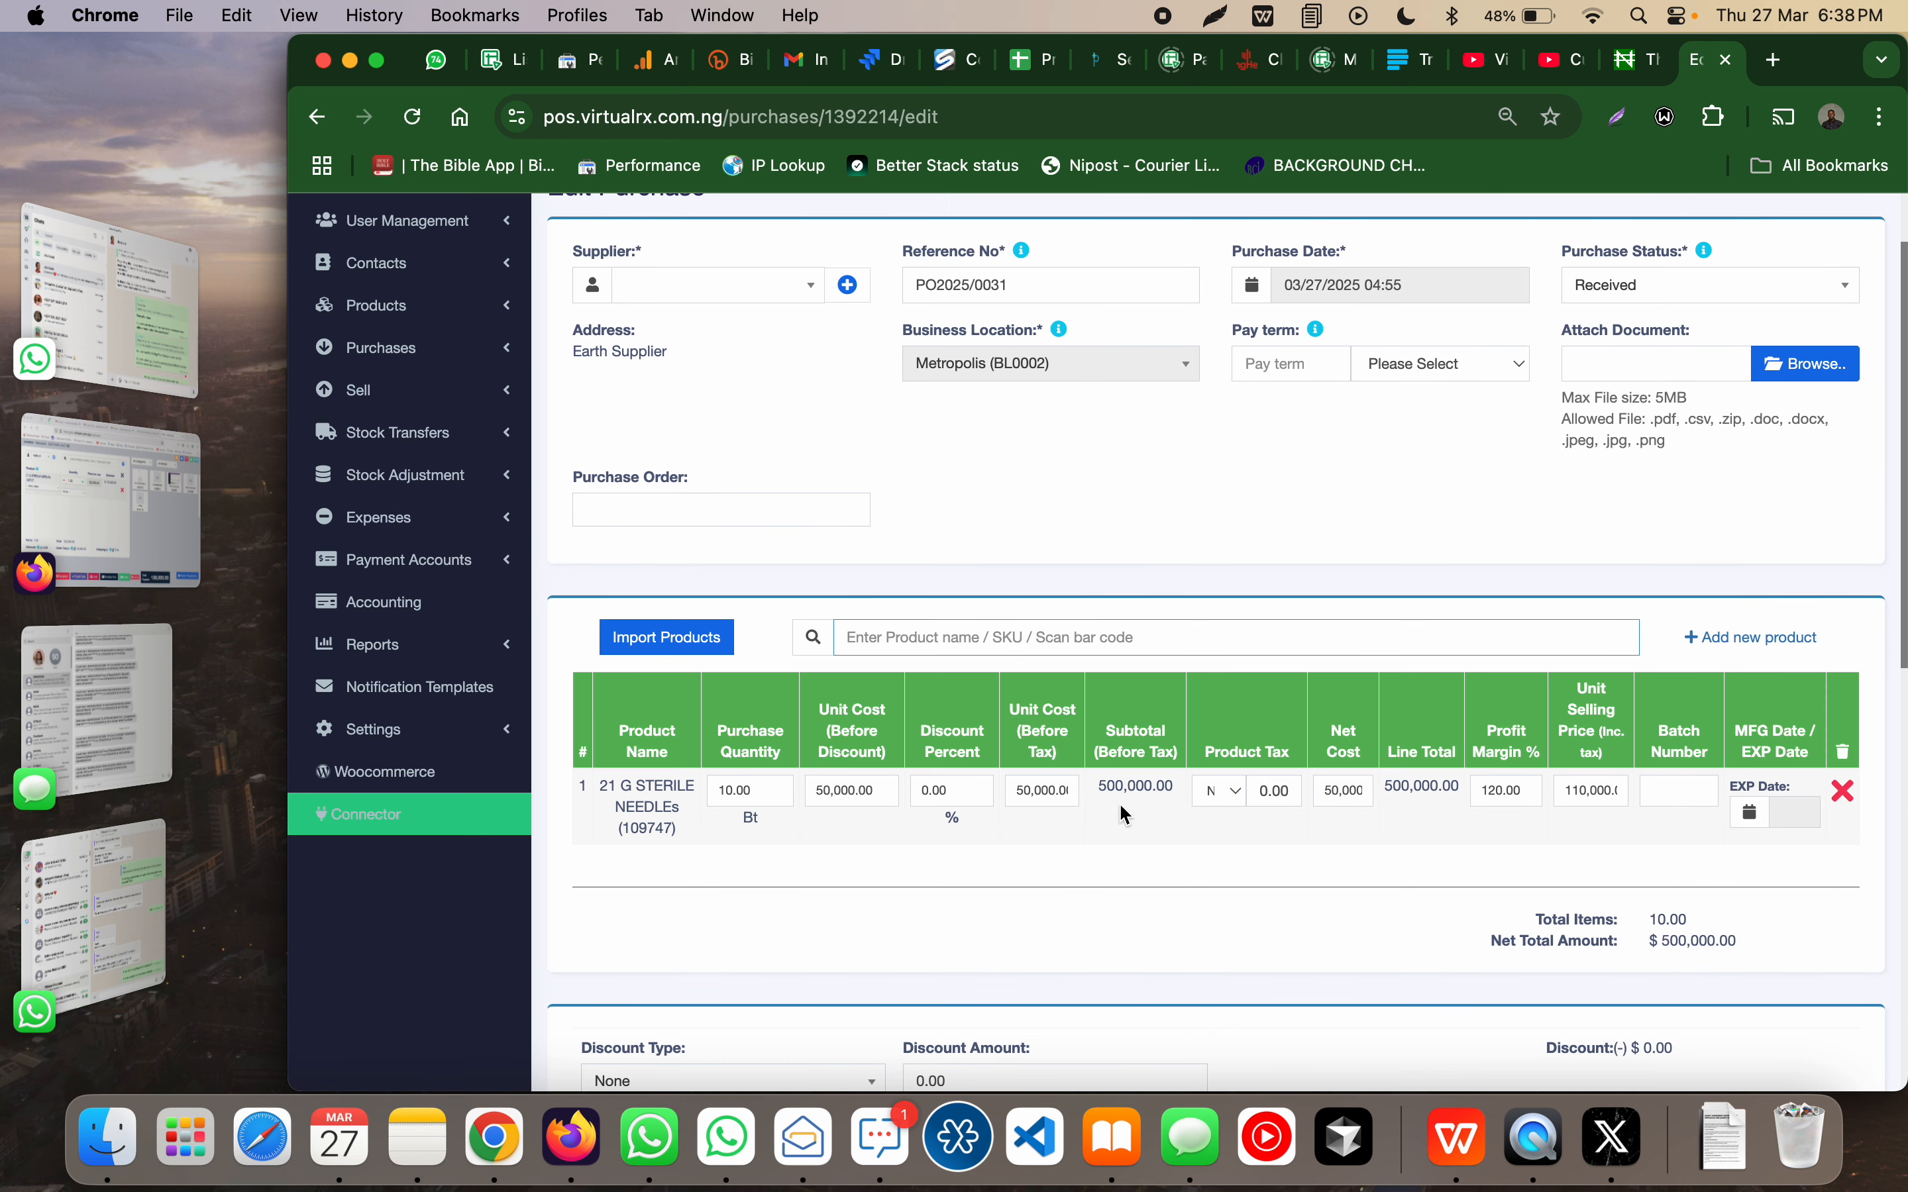
pyautogui.scroll(-1, 1120, 804)
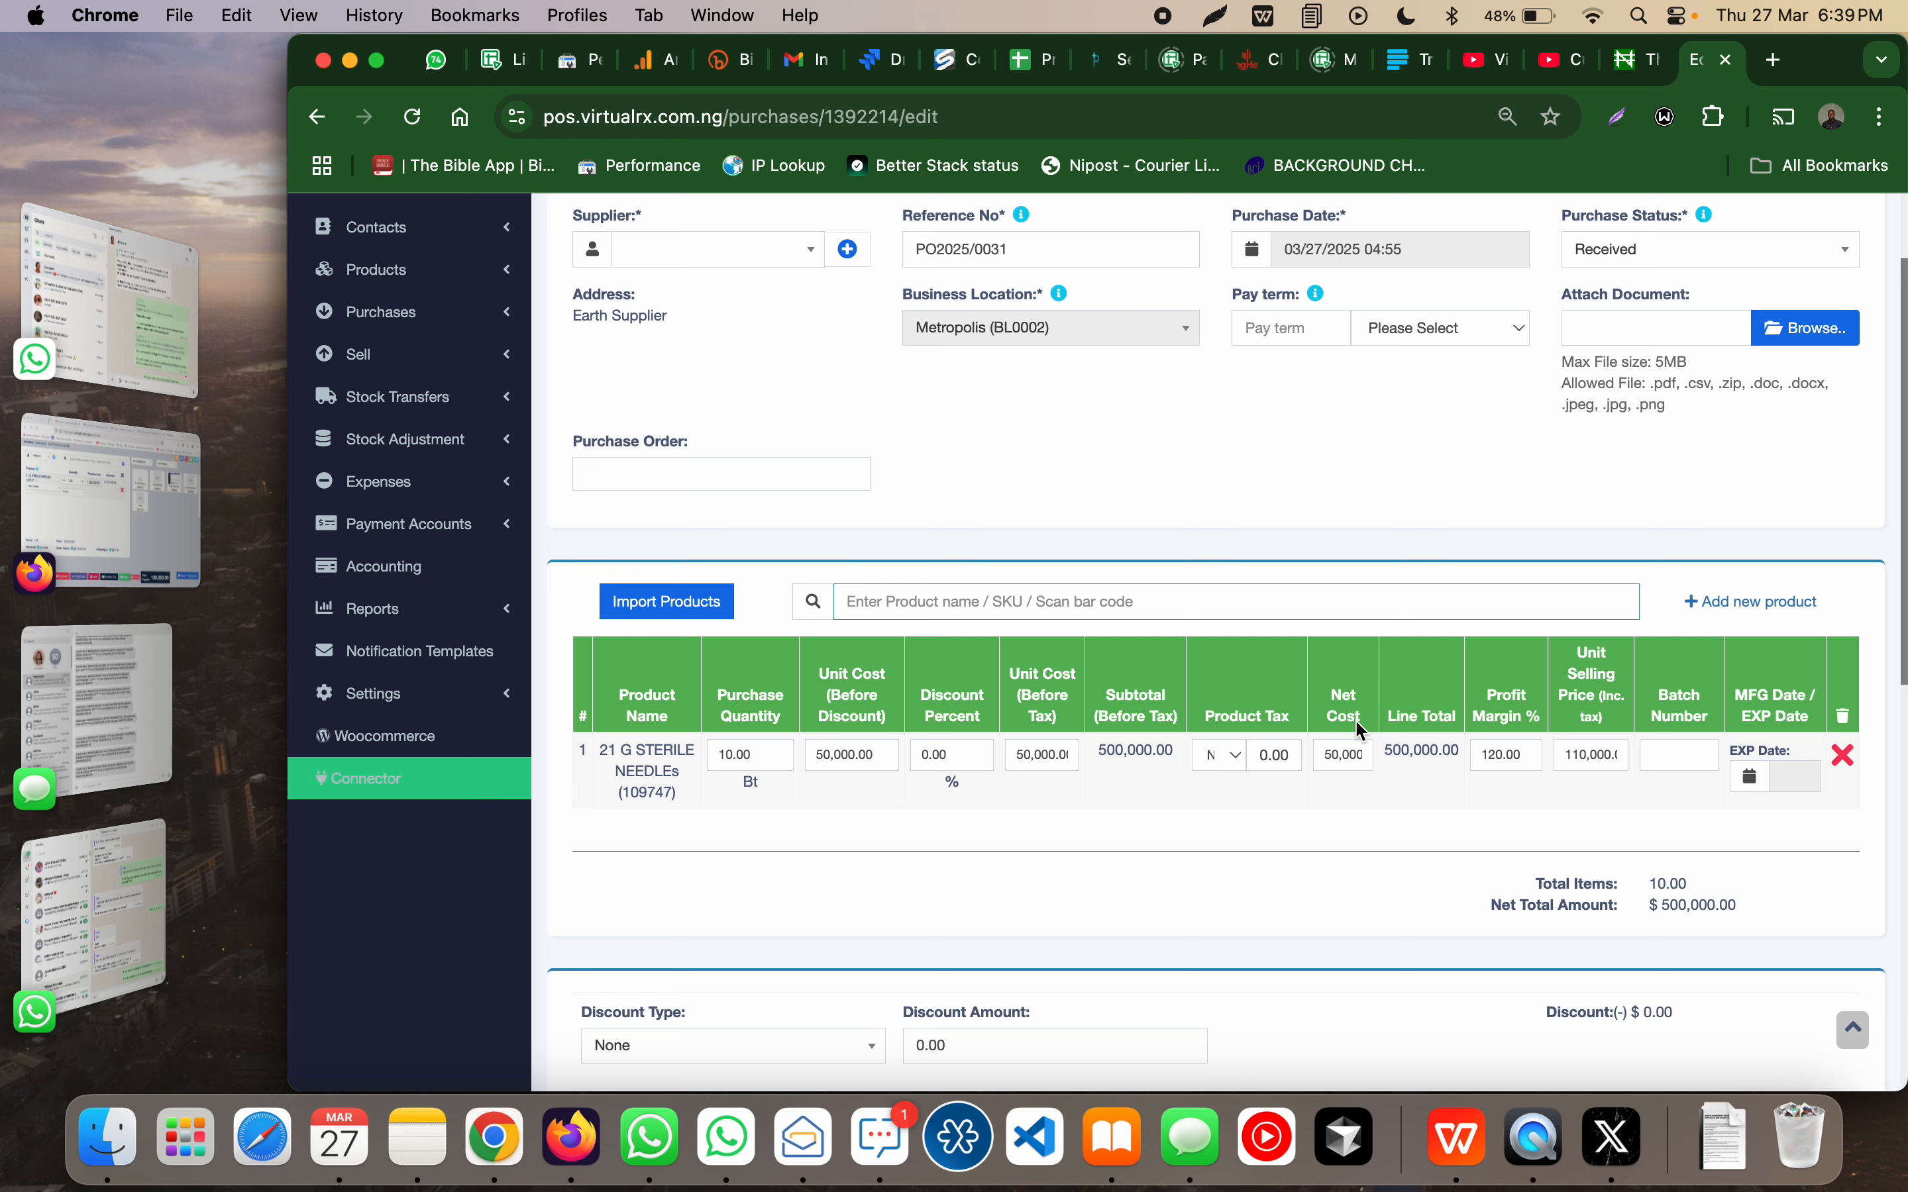
pyautogui.scroll(3, 1340, 749)
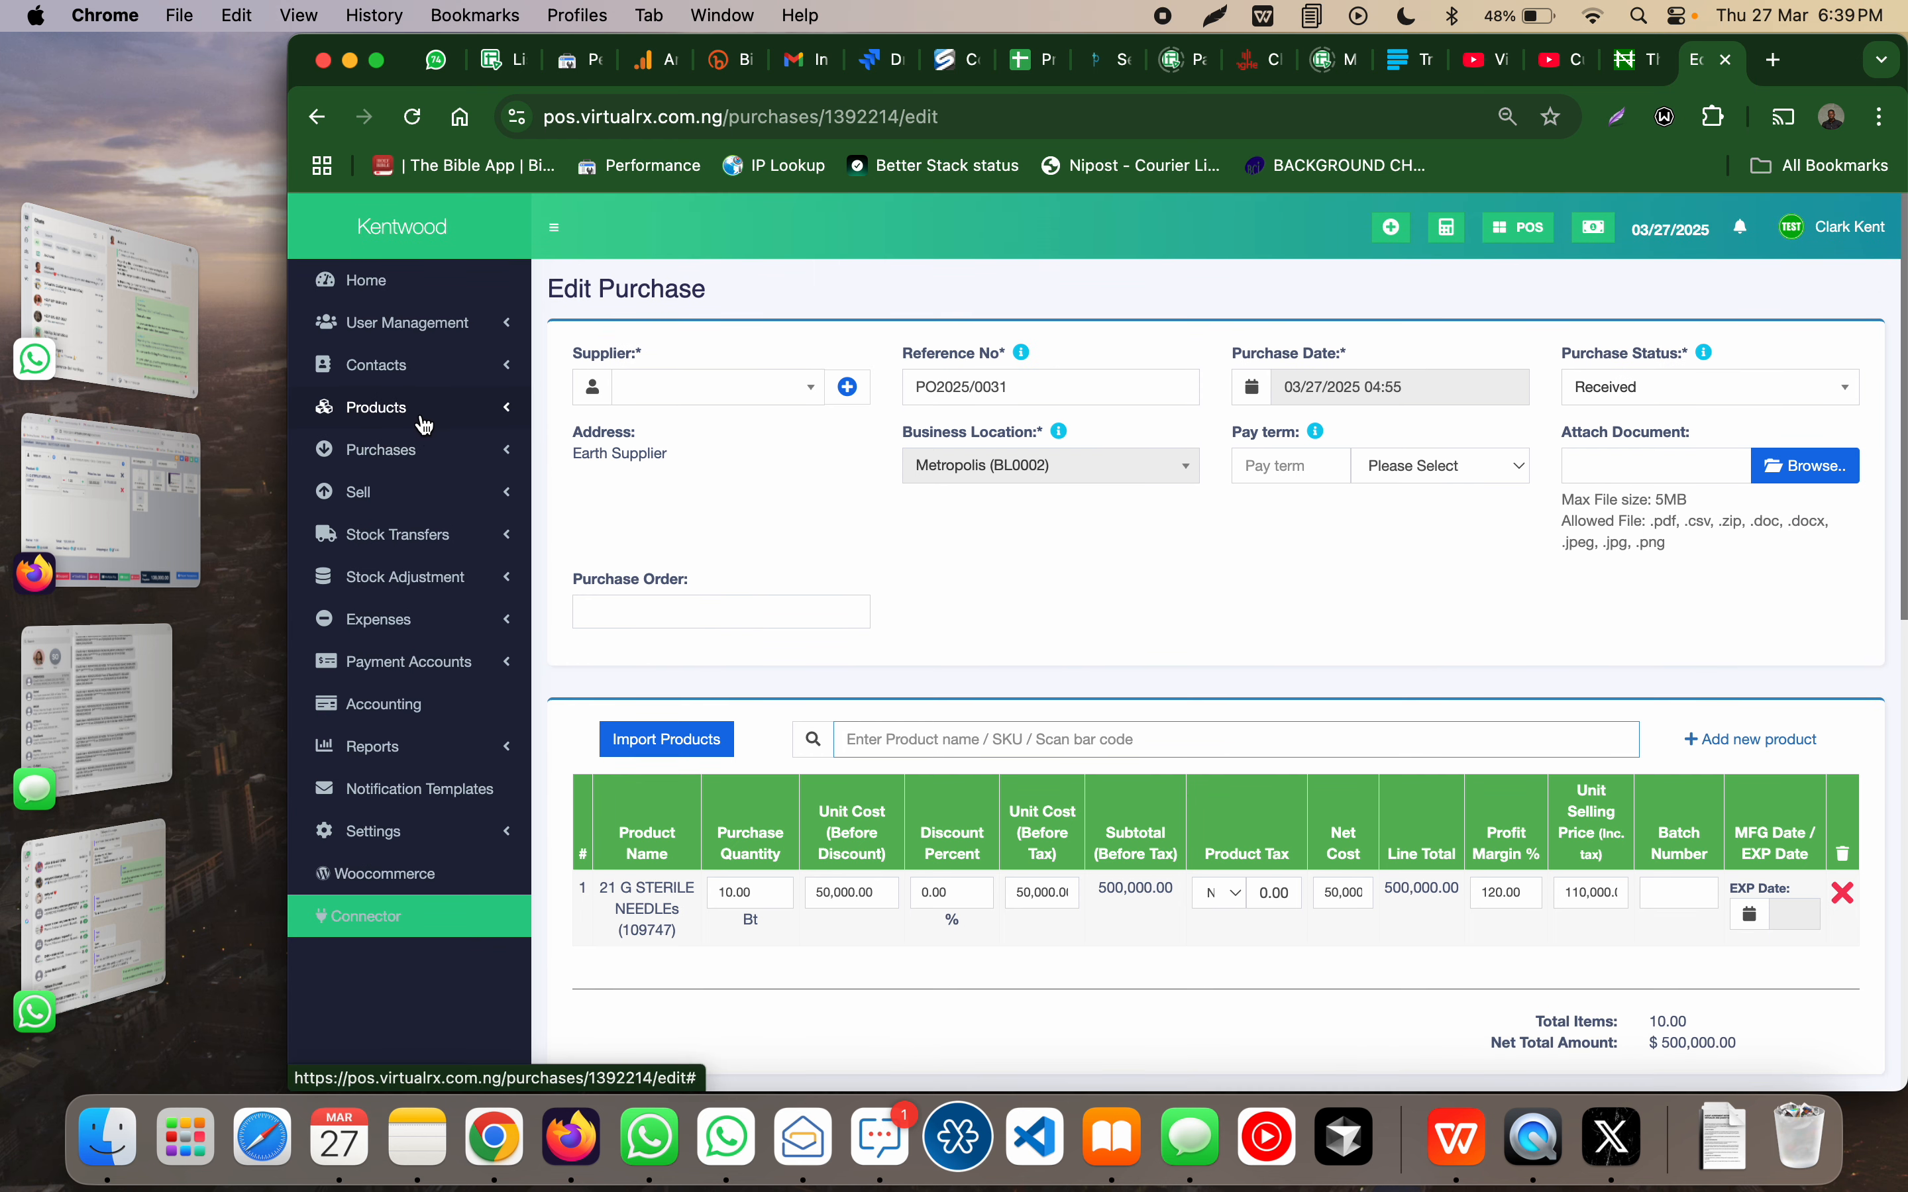
# Step: Open the group prices of 21 G STERILE NEEDLEs from the product list and enter 130,000 as the Metropolis price without saving
pyautogui.click(422, 418)
pyautogui.click(418, 442)
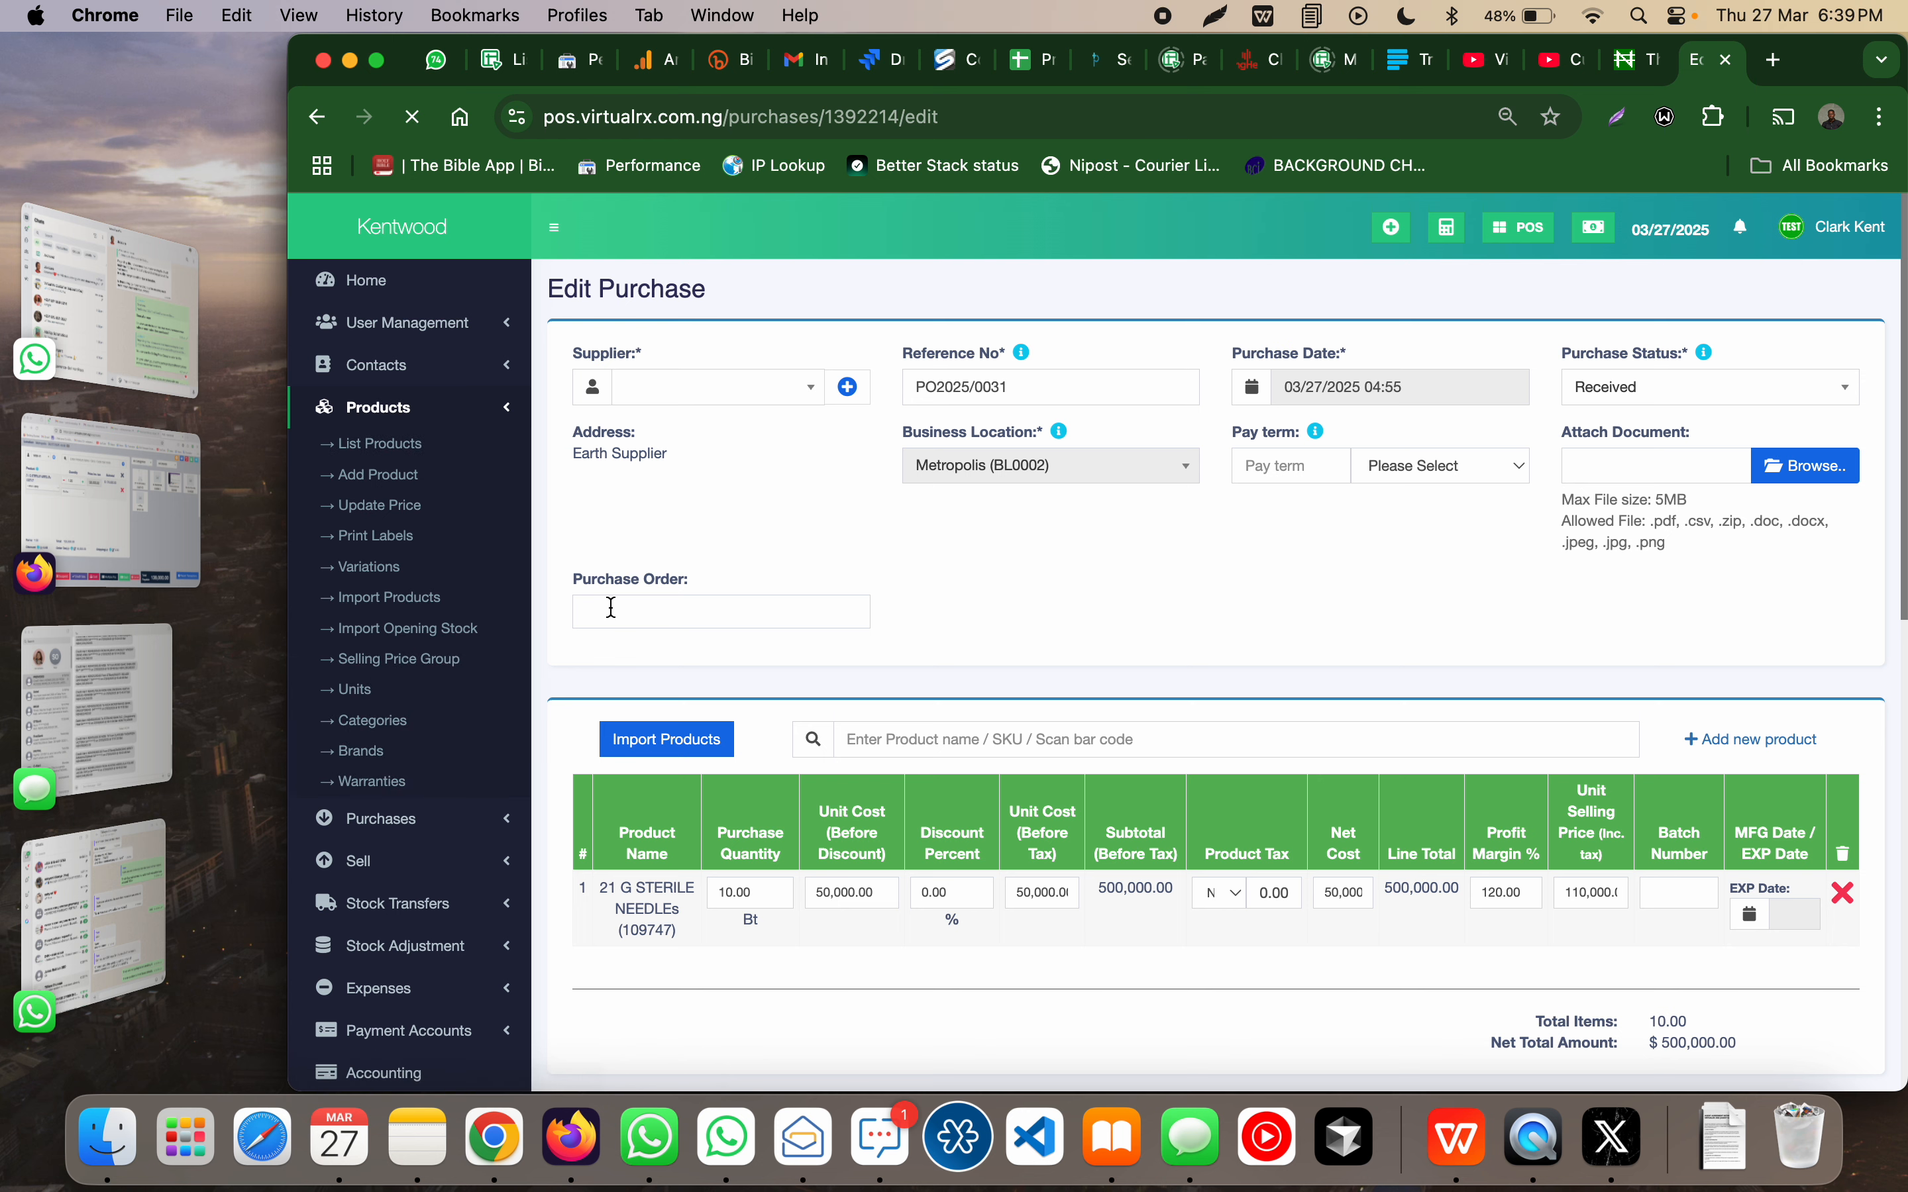
pyautogui.scroll(-4, 813, 847)
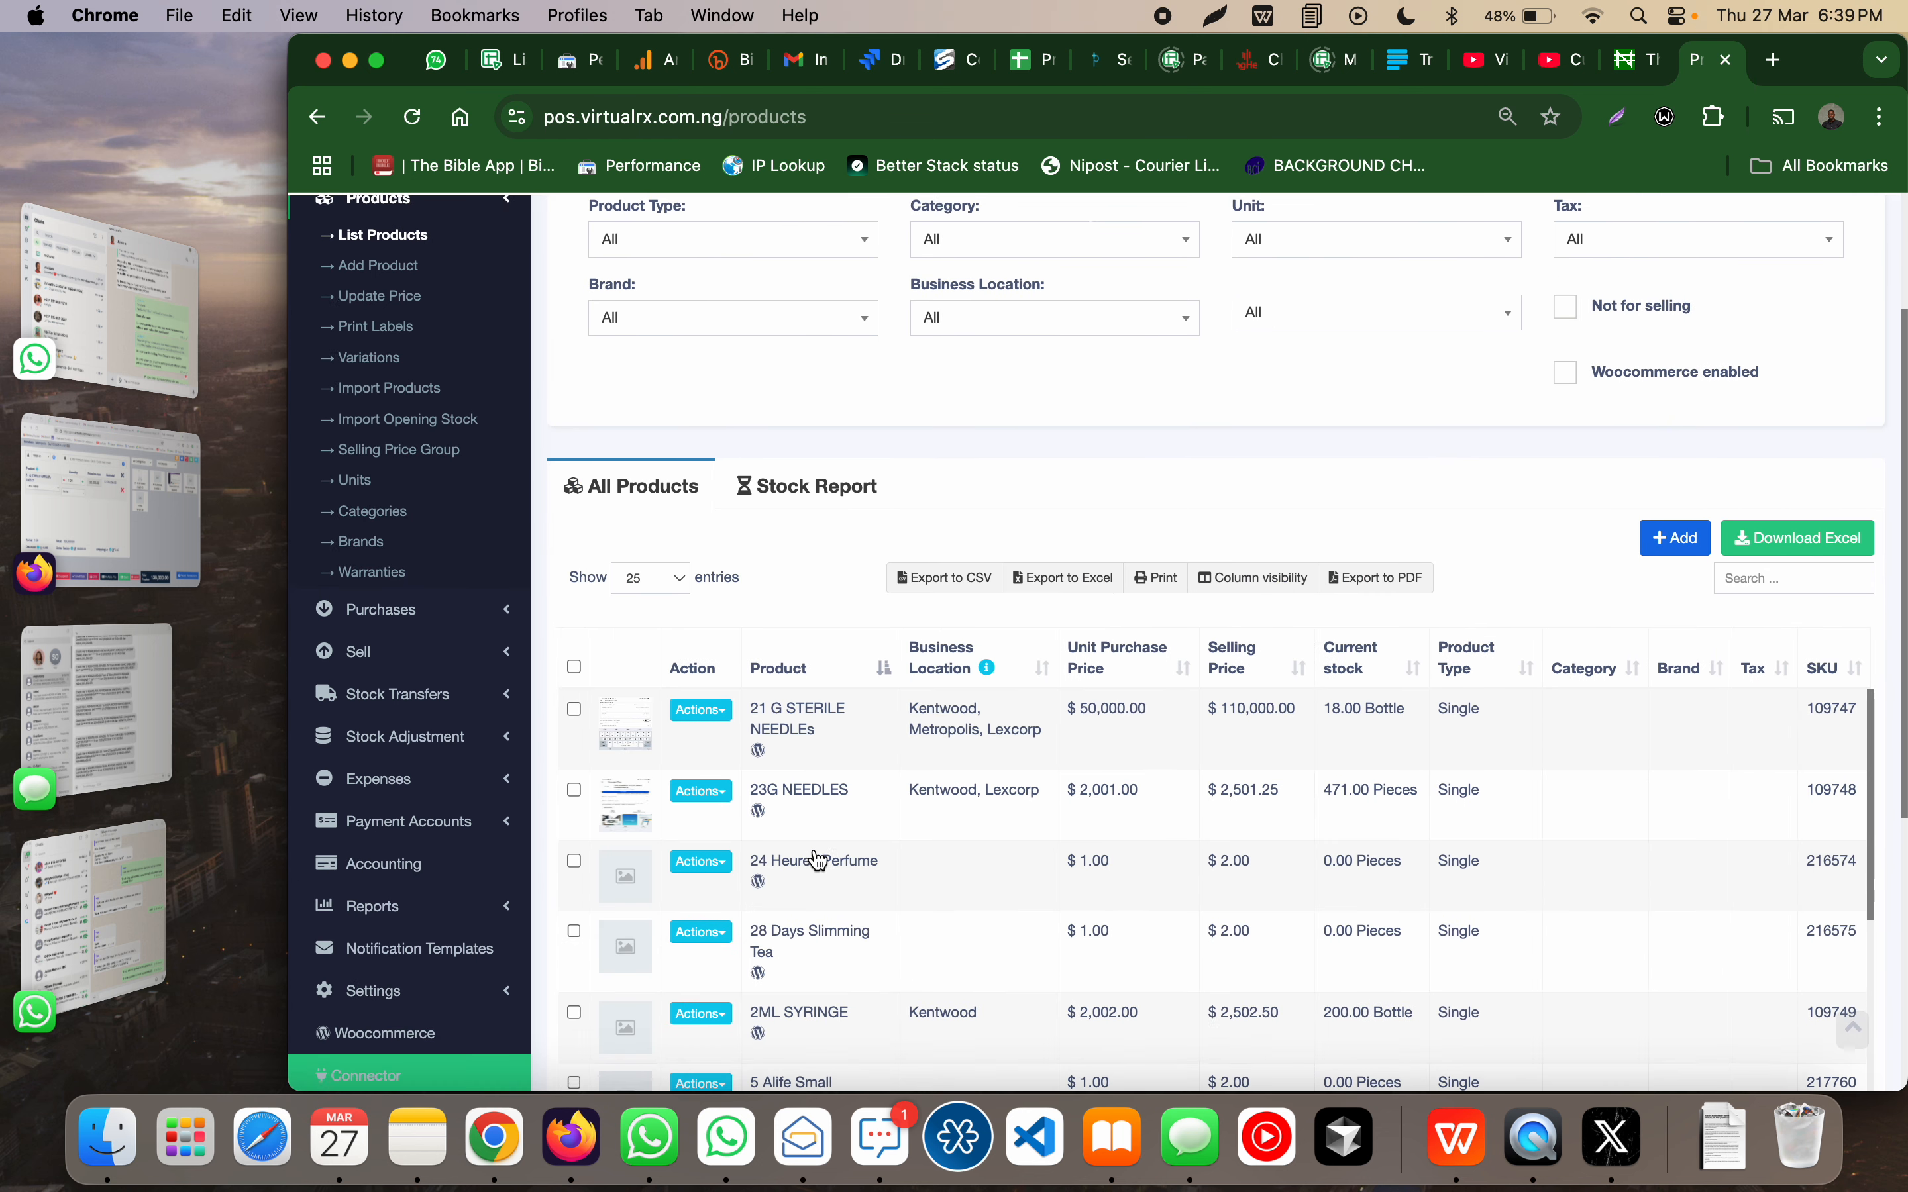
pyautogui.click(710, 699)
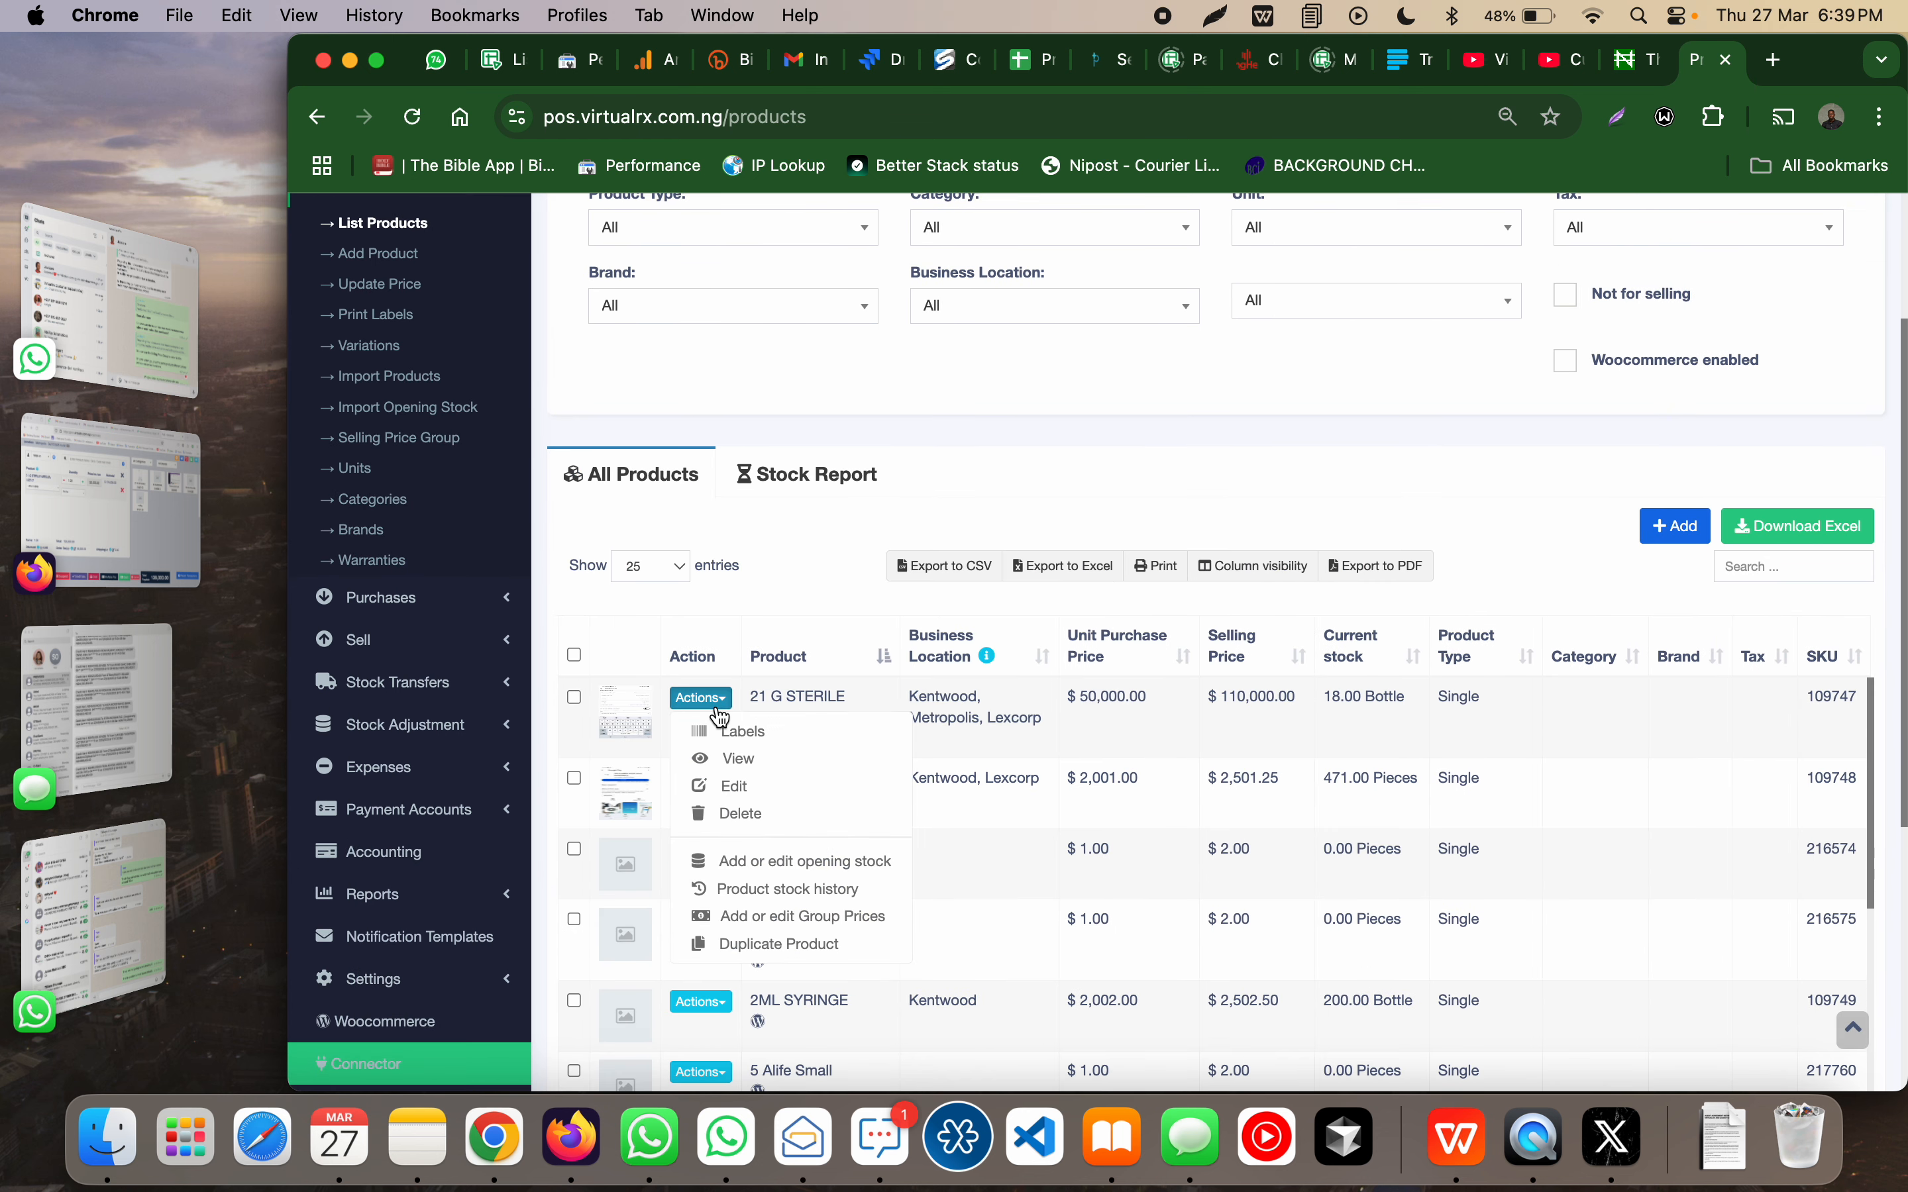
pyautogui.click(825, 919)
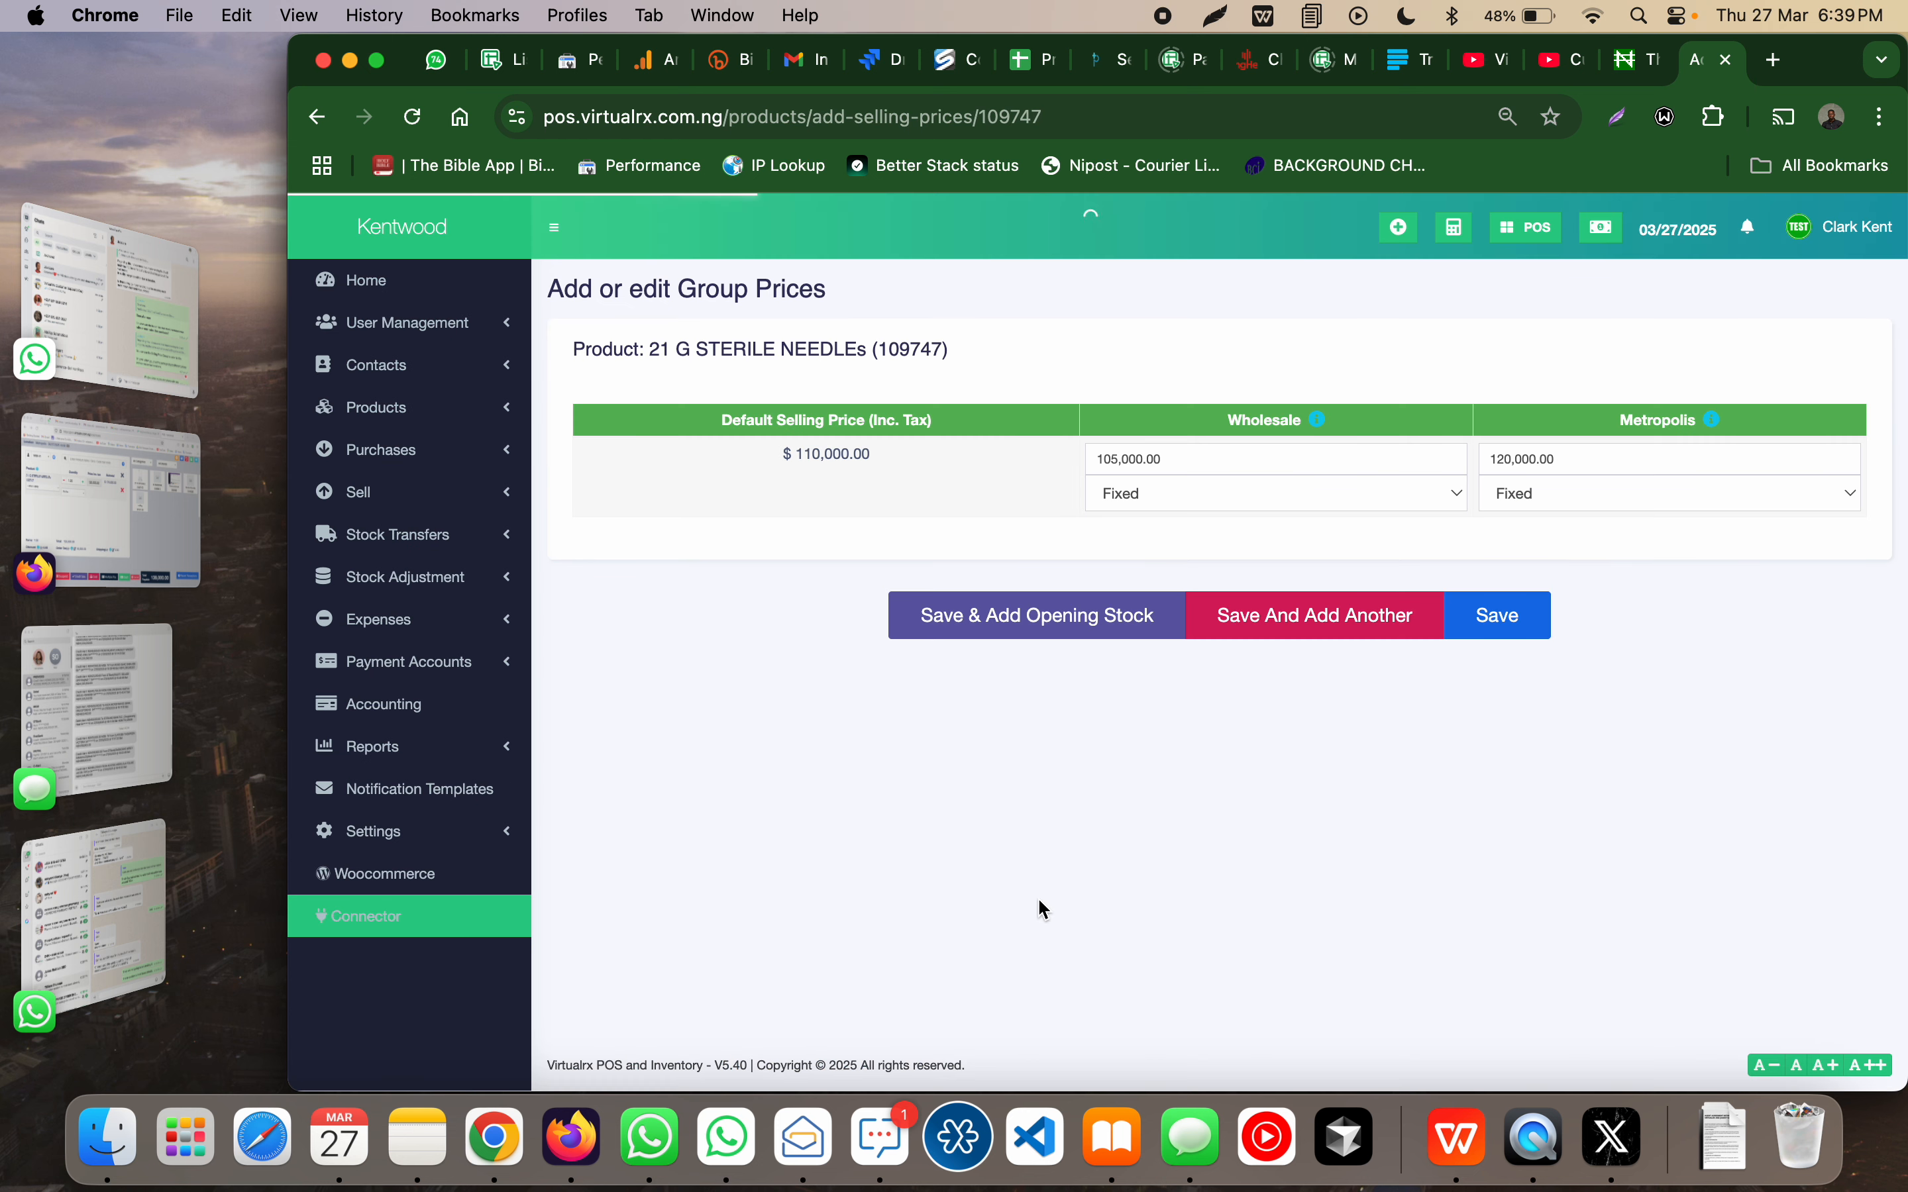
pyautogui.click(1550, 463)
pyautogui.write('130,000')
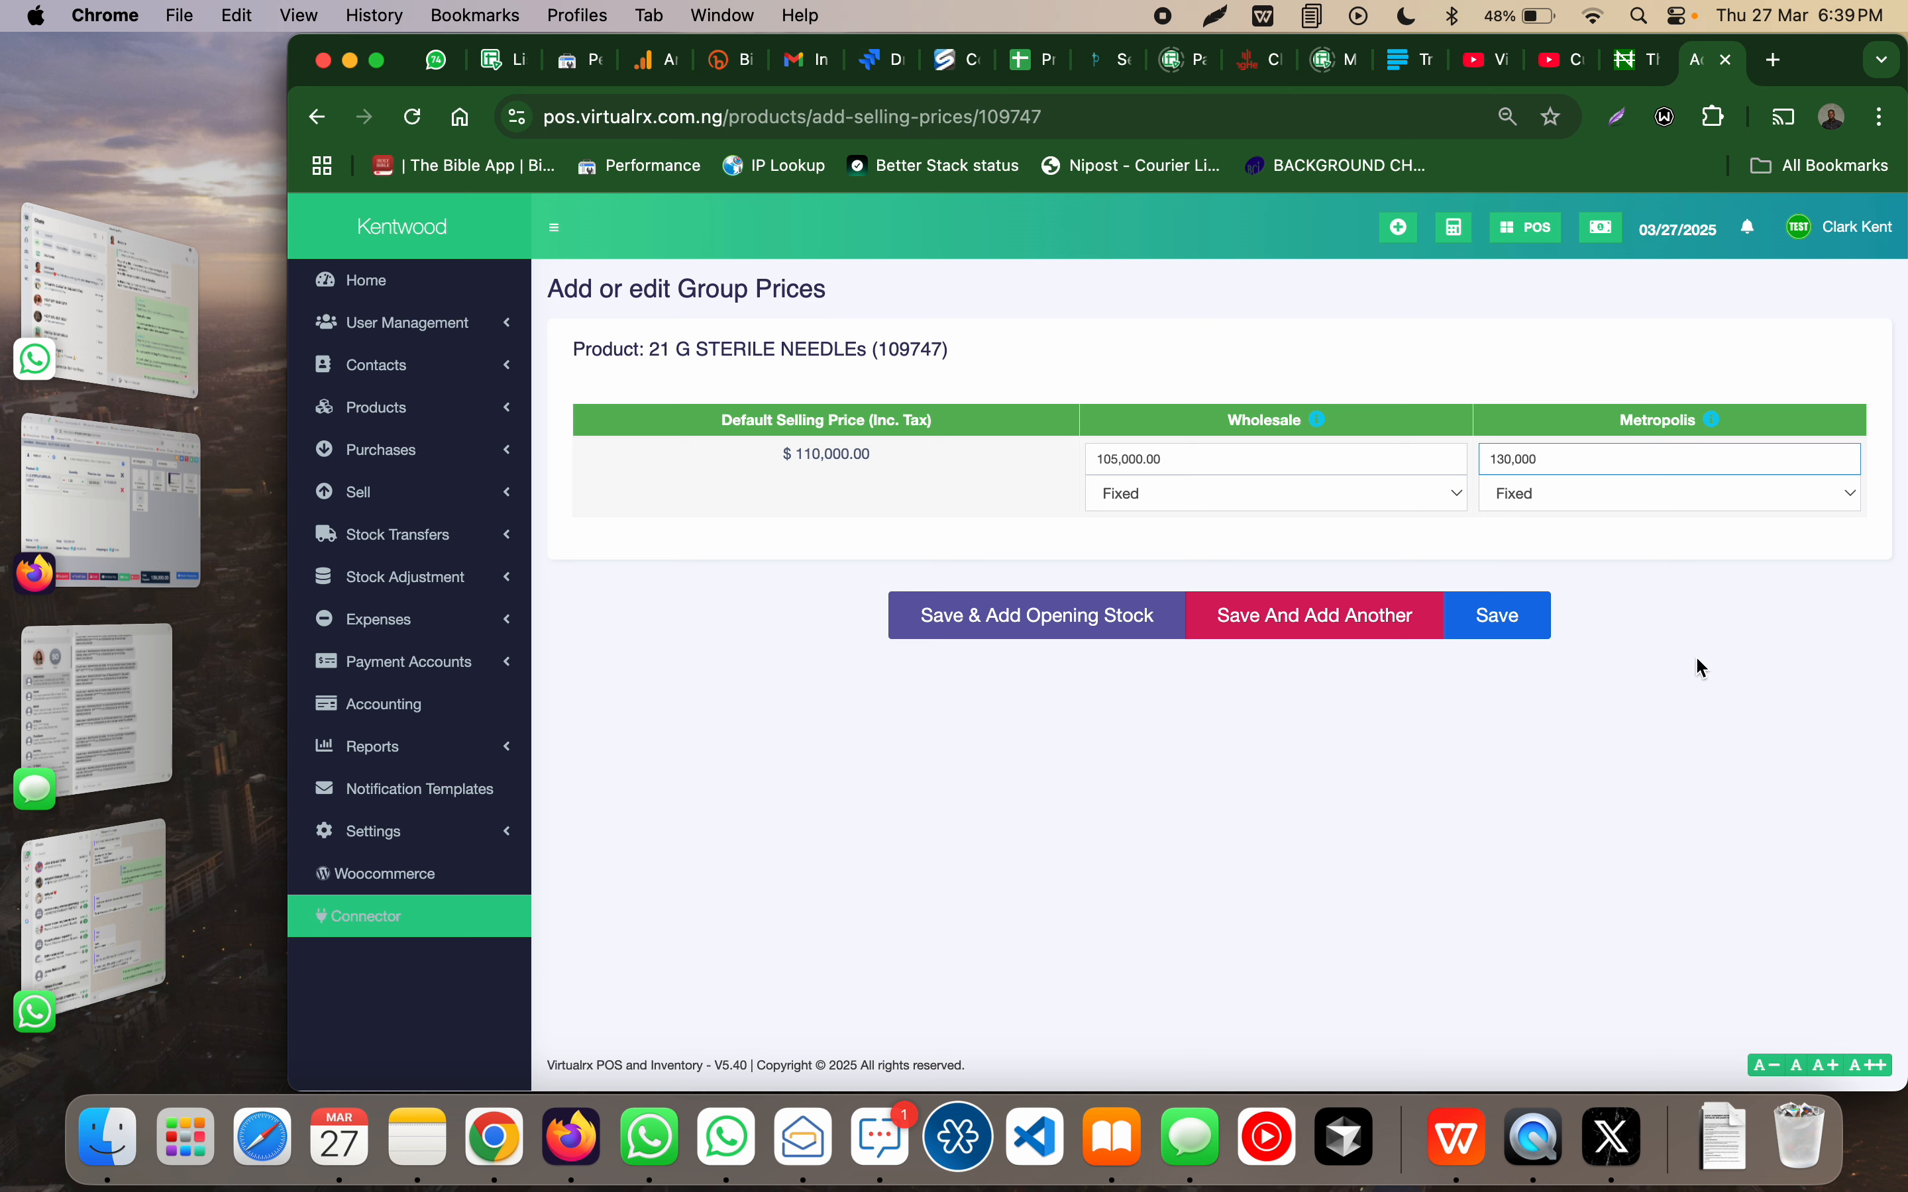
# Step: Return to the purchases list, reopen the latest Metropolis purchase for editing, and inspect the unit selling price of 21 G STERILE NEEDLEs
pyautogui.click(473, 454)
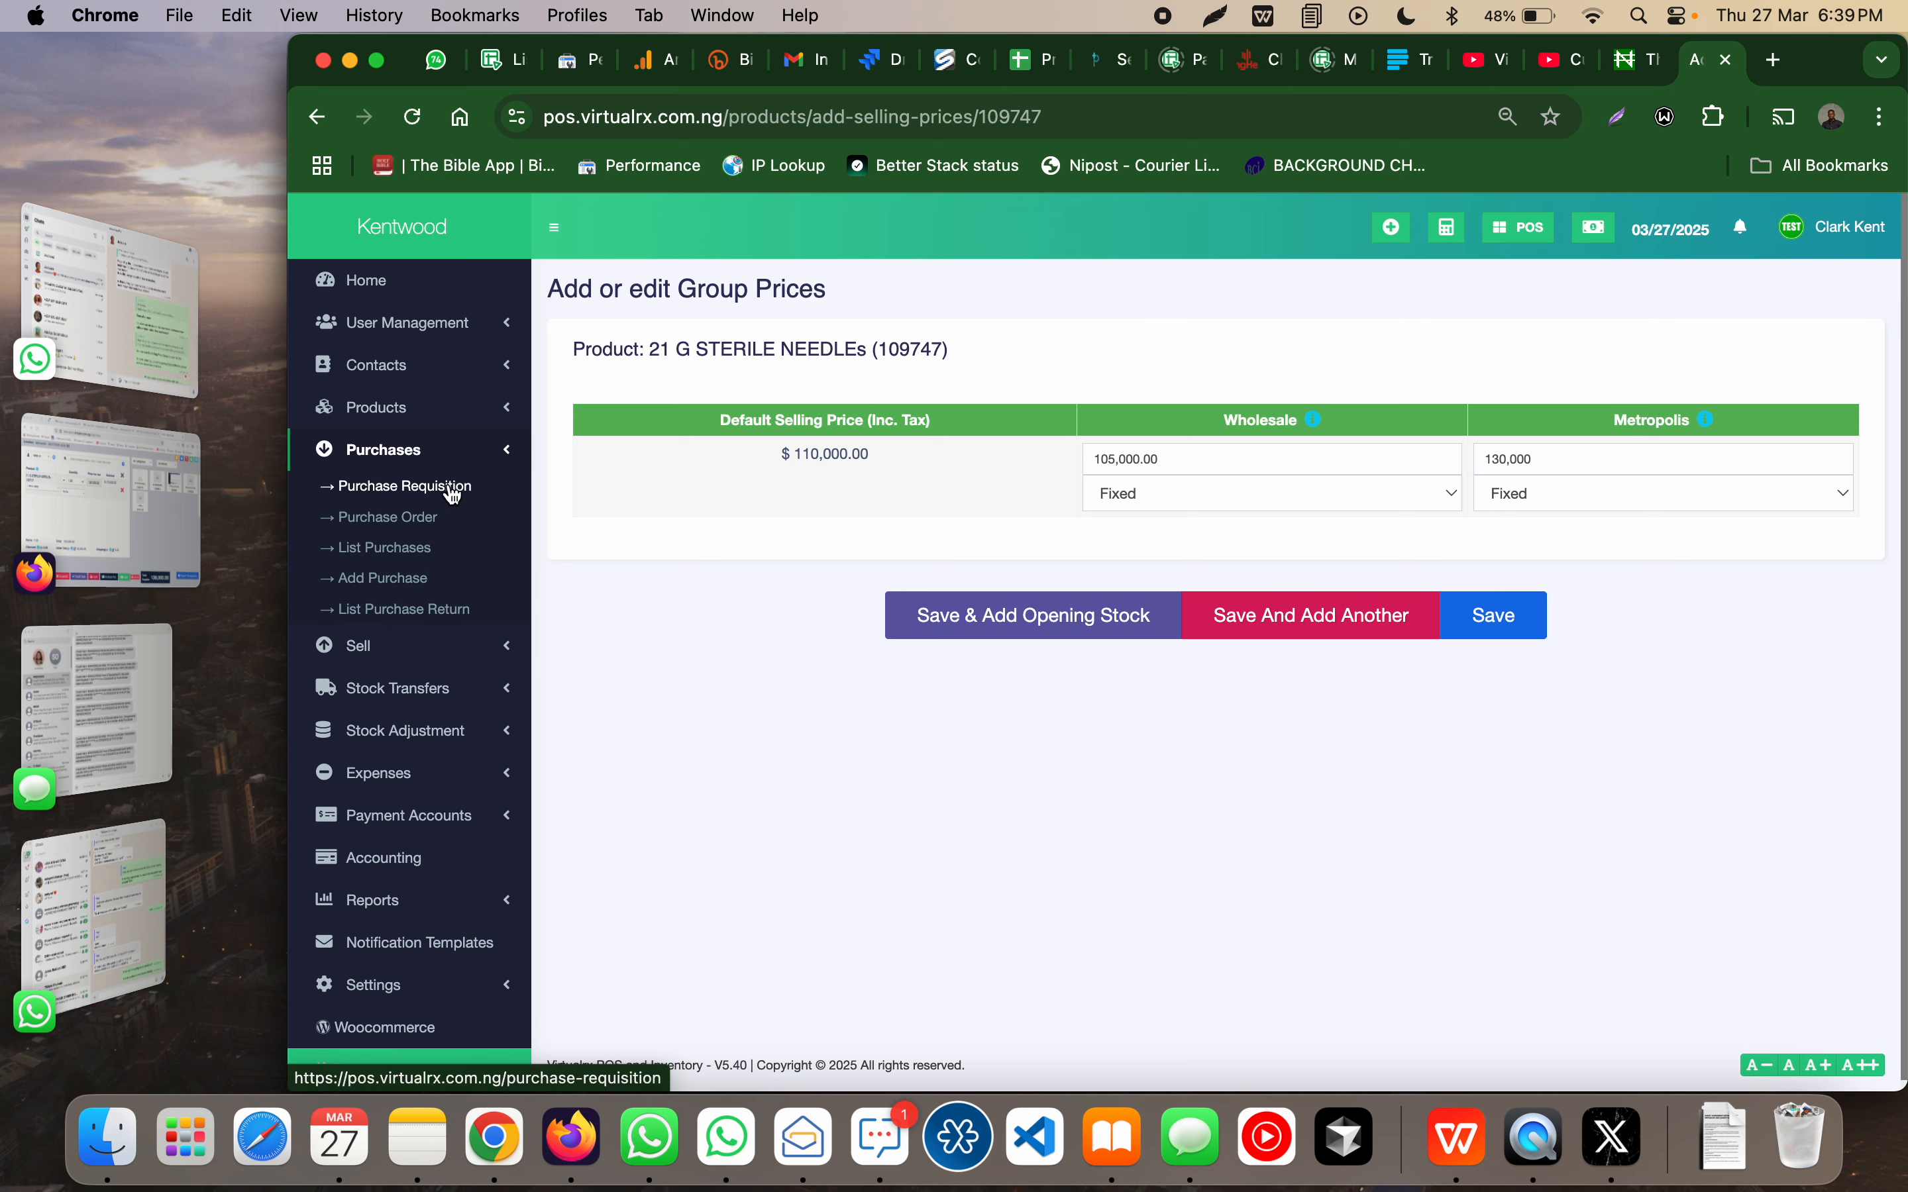
pyautogui.click(424, 558)
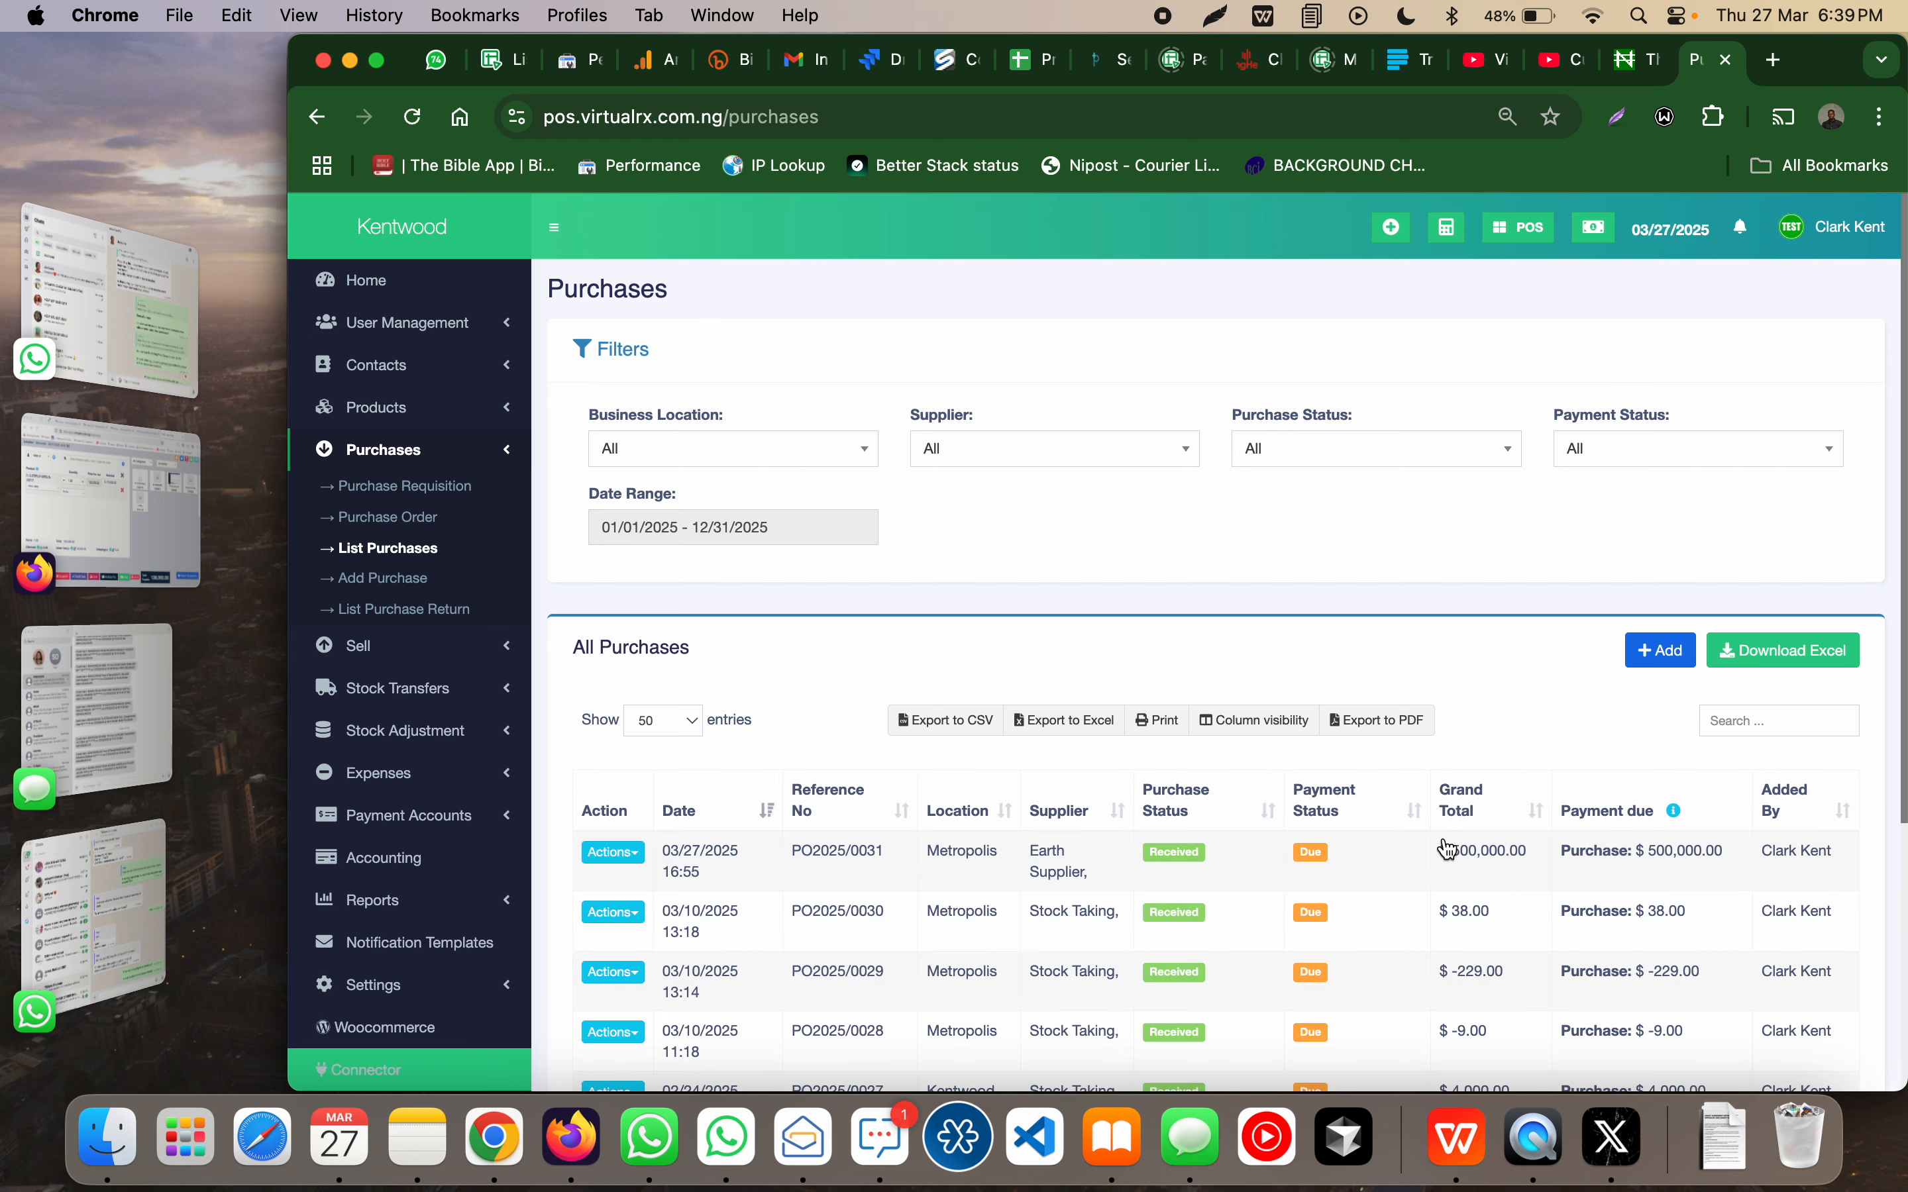
pyautogui.scroll(-3, 1448, 844)
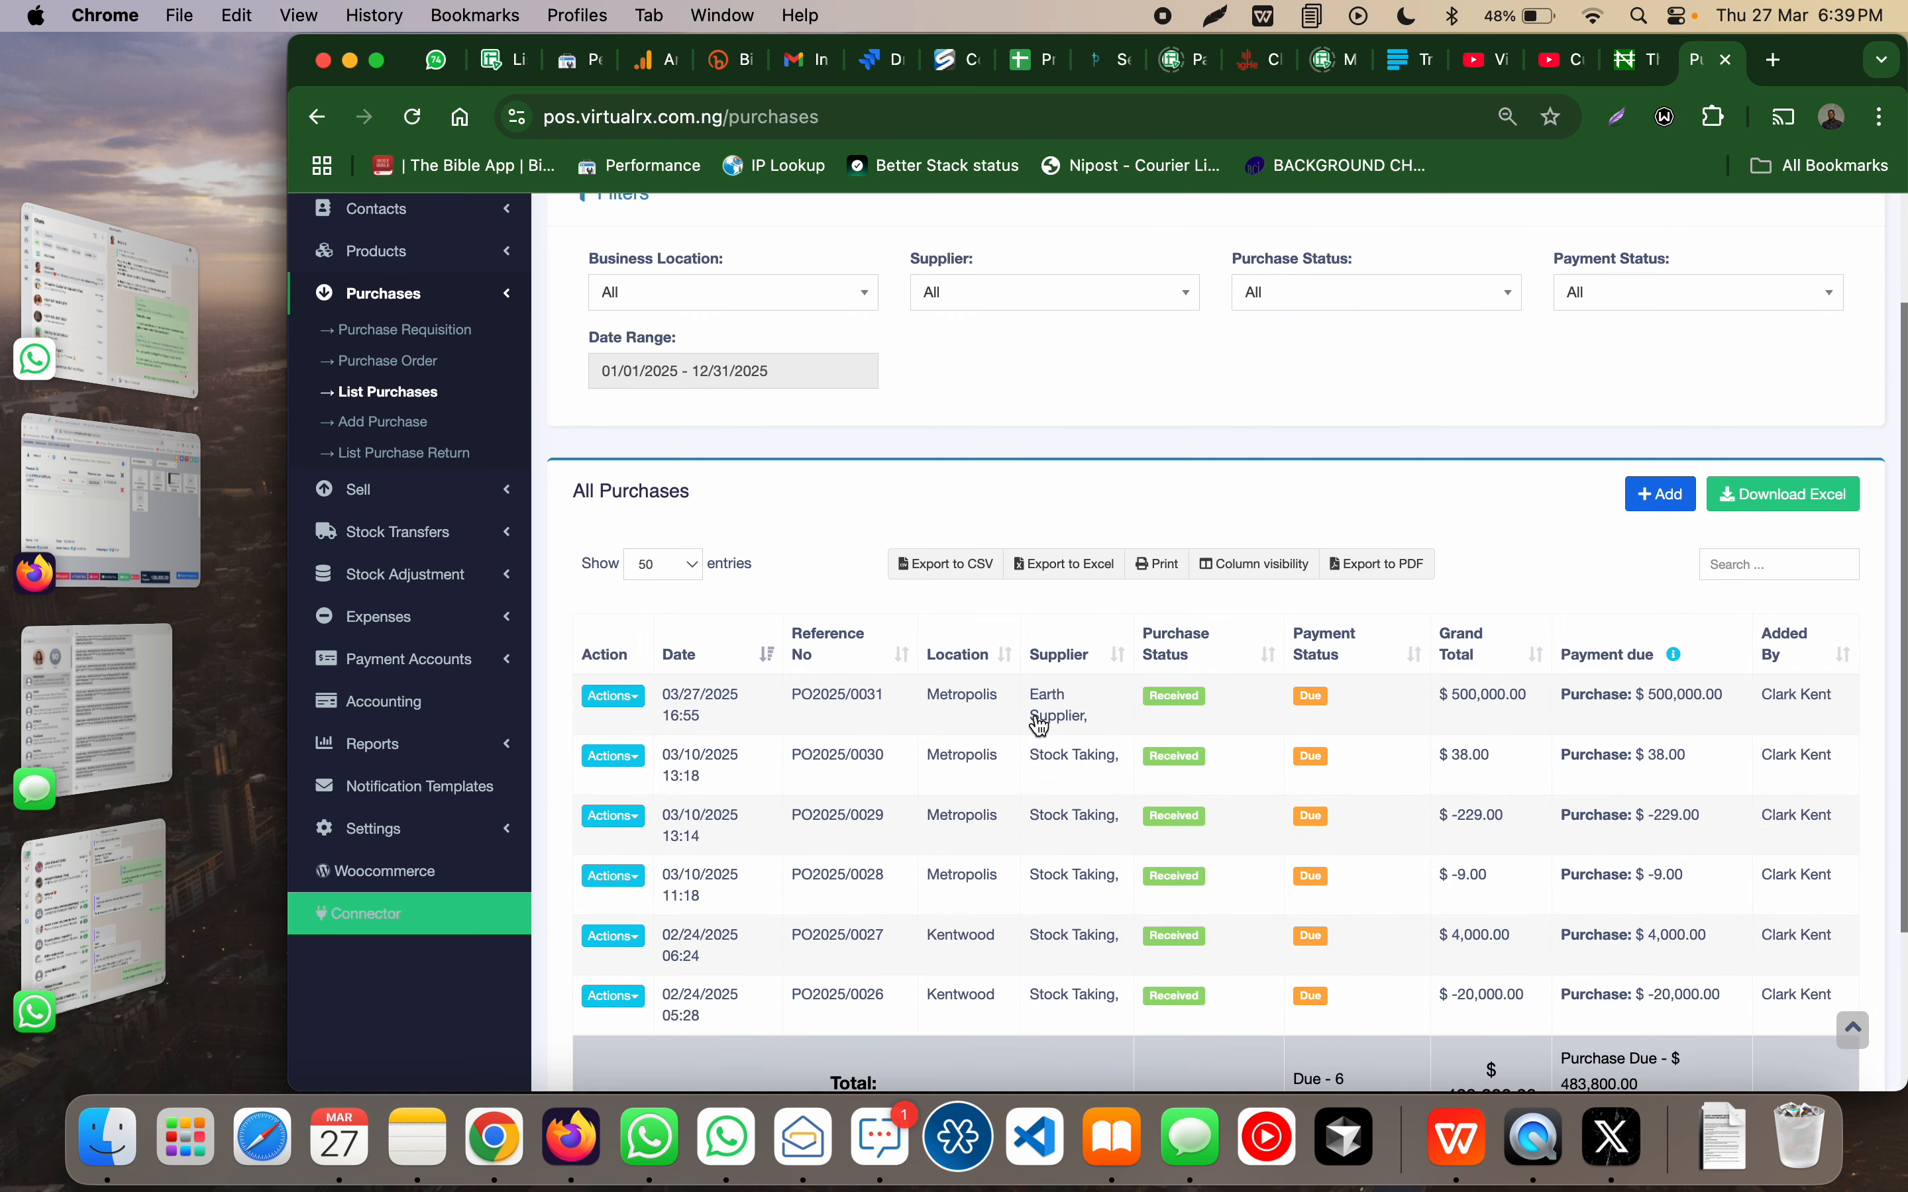
pyautogui.click(613, 697)
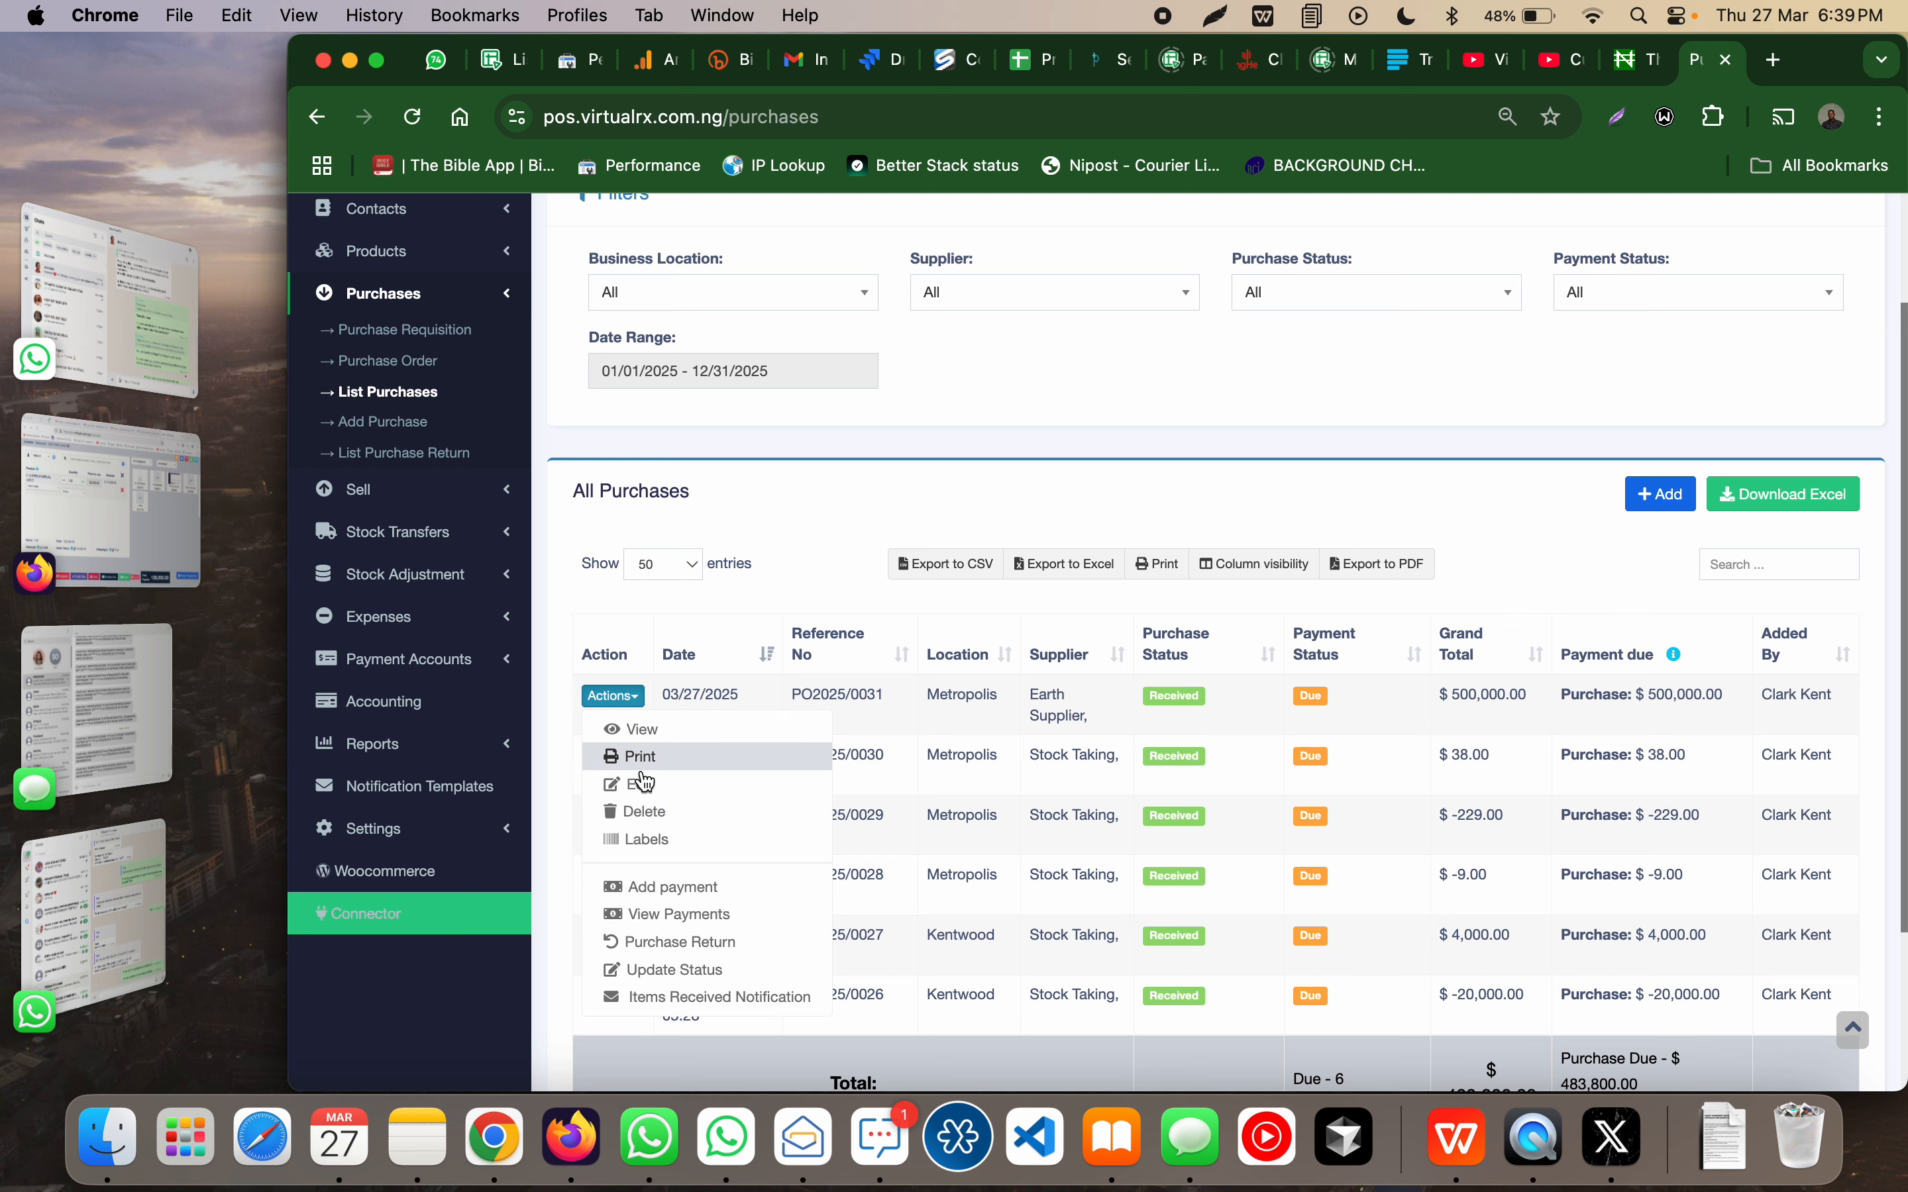
pyautogui.click(658, 788)
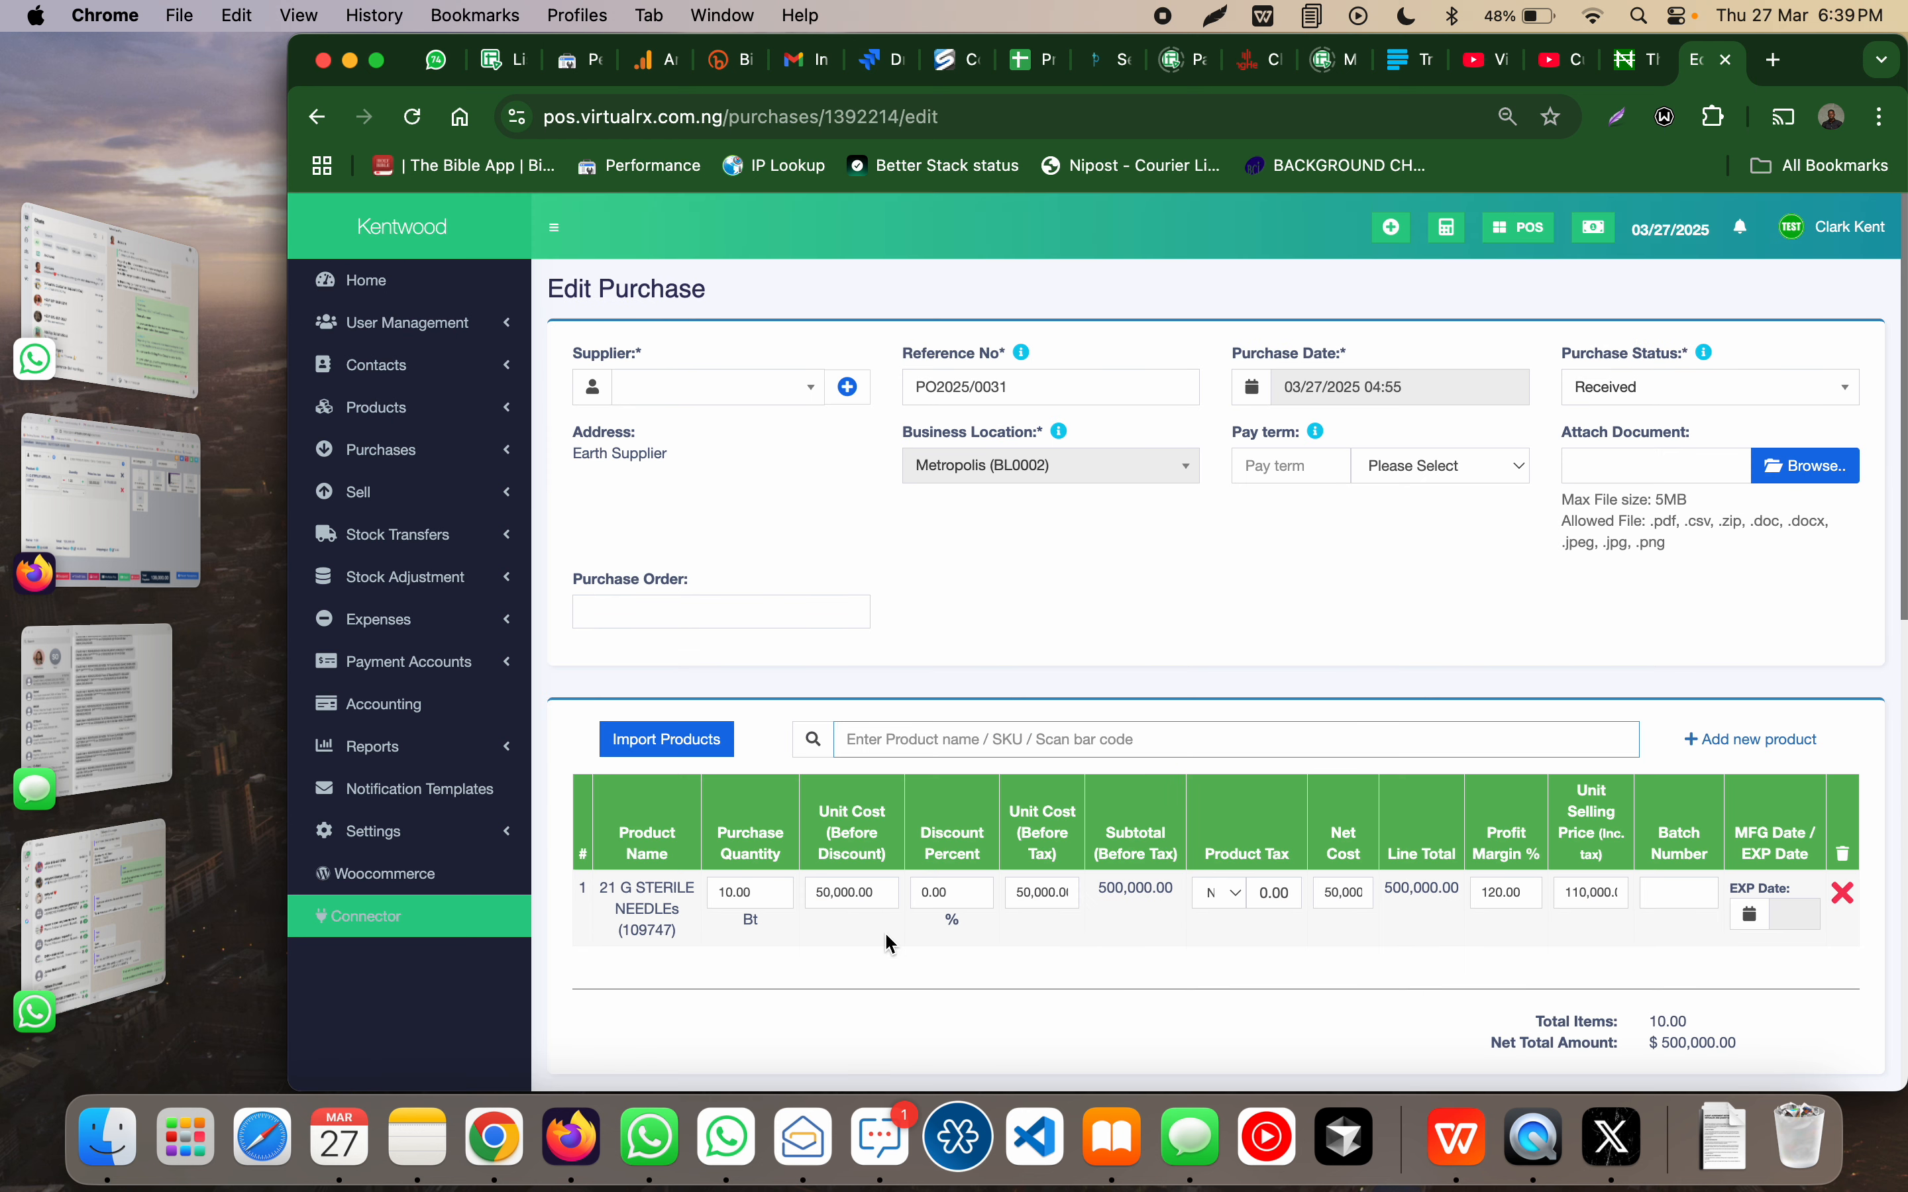
pyautogui.scroll(-1, 788, 891)
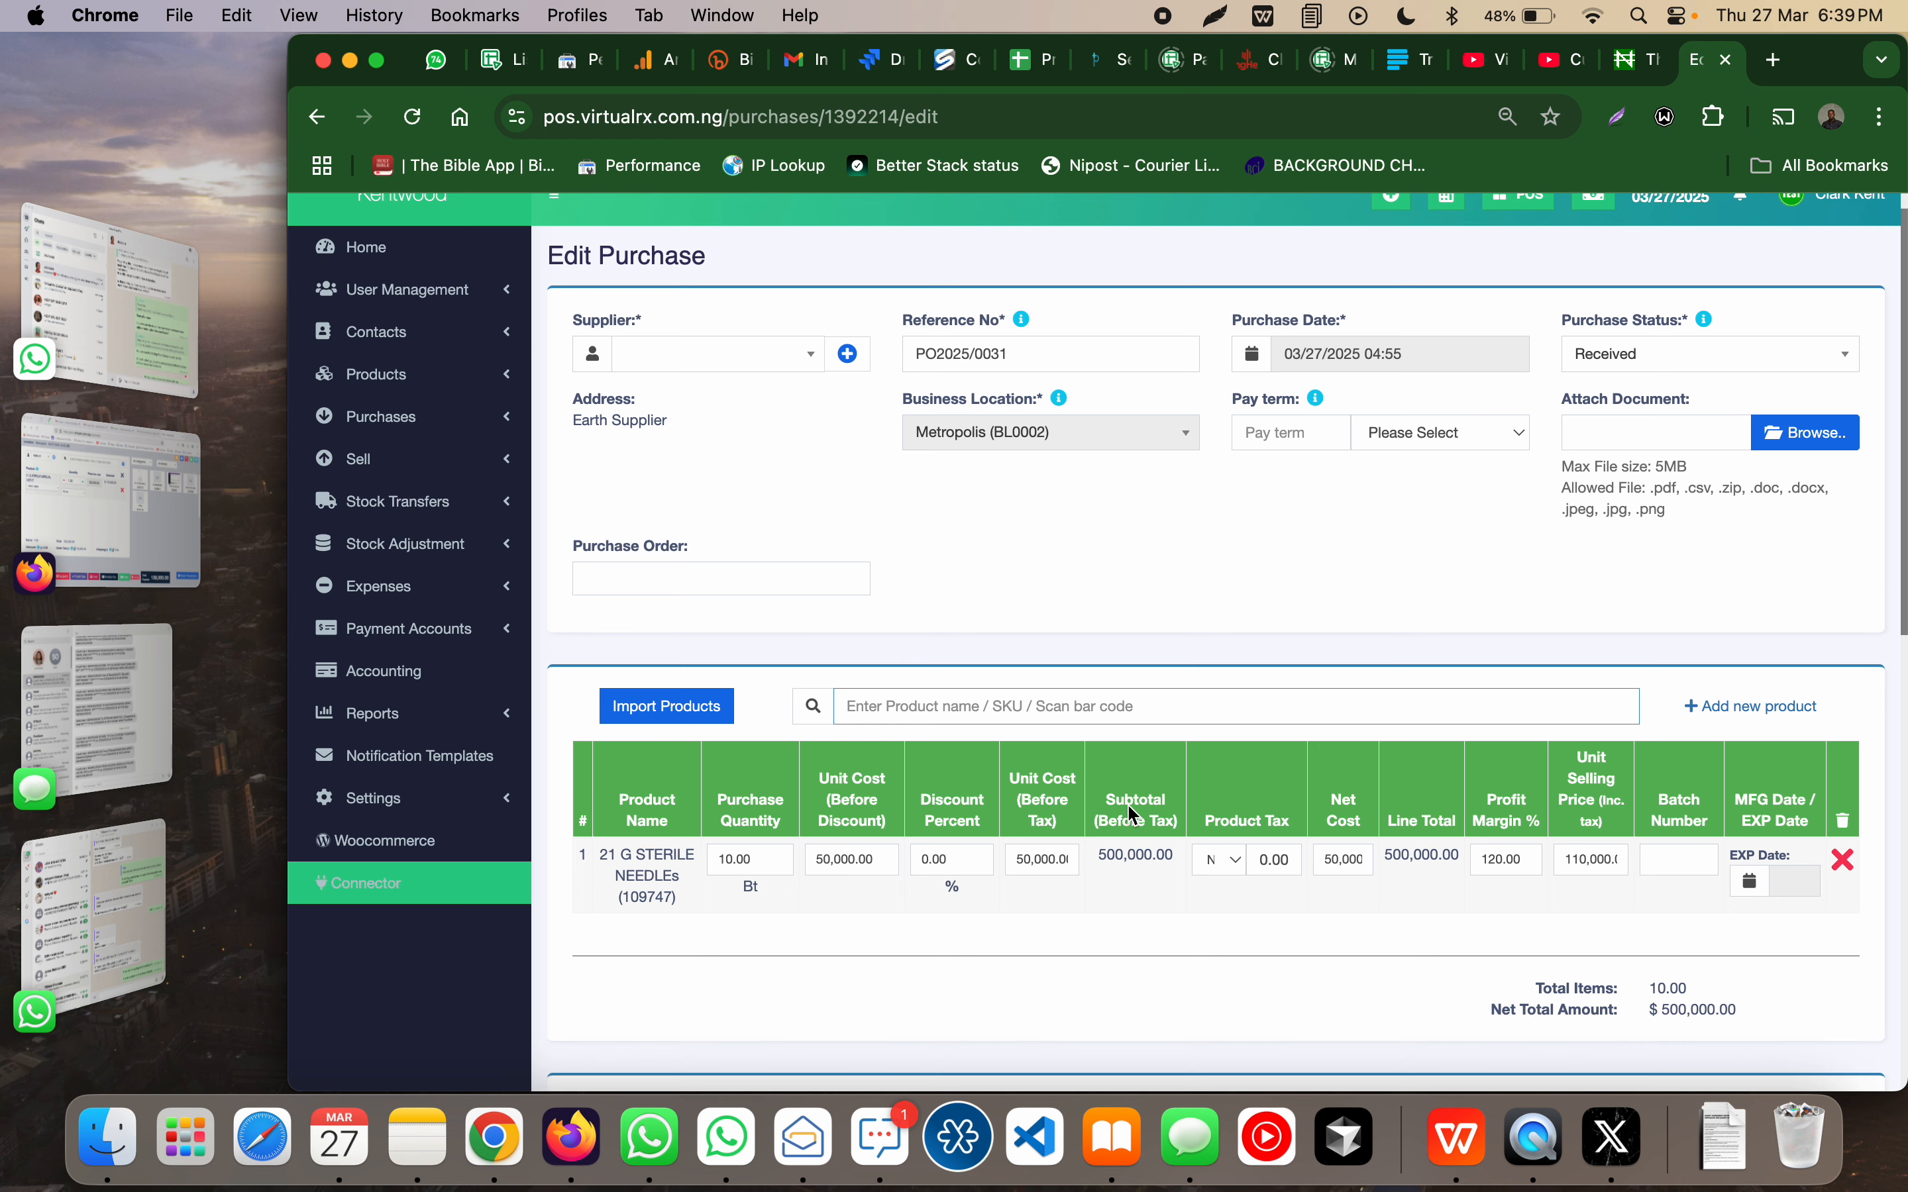
pyautogui.doubleClick(1600, 862)
pyautogui.click(1600, 862)
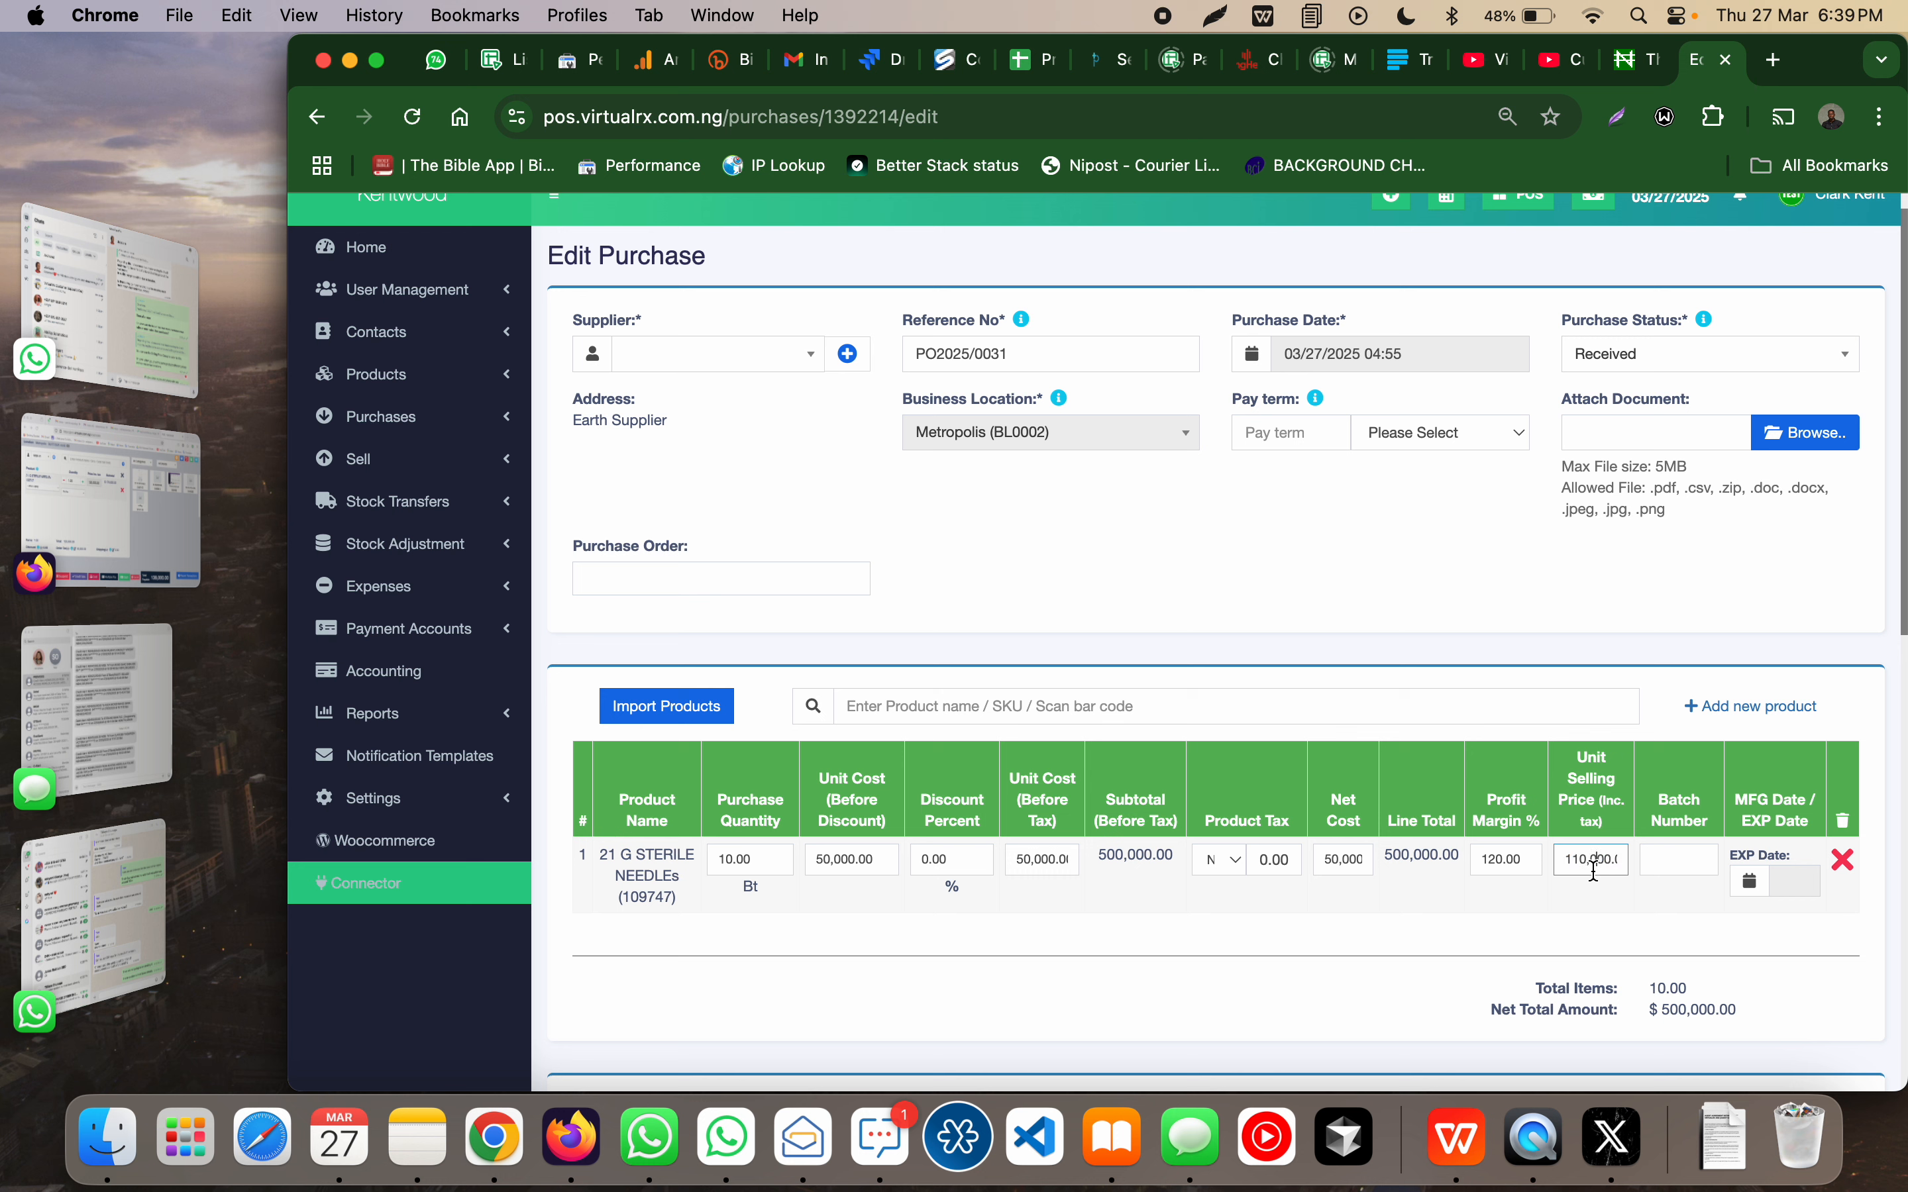
# Step: Add a selling price group named Kentwood and save it
pyautogui.click(415, 376)
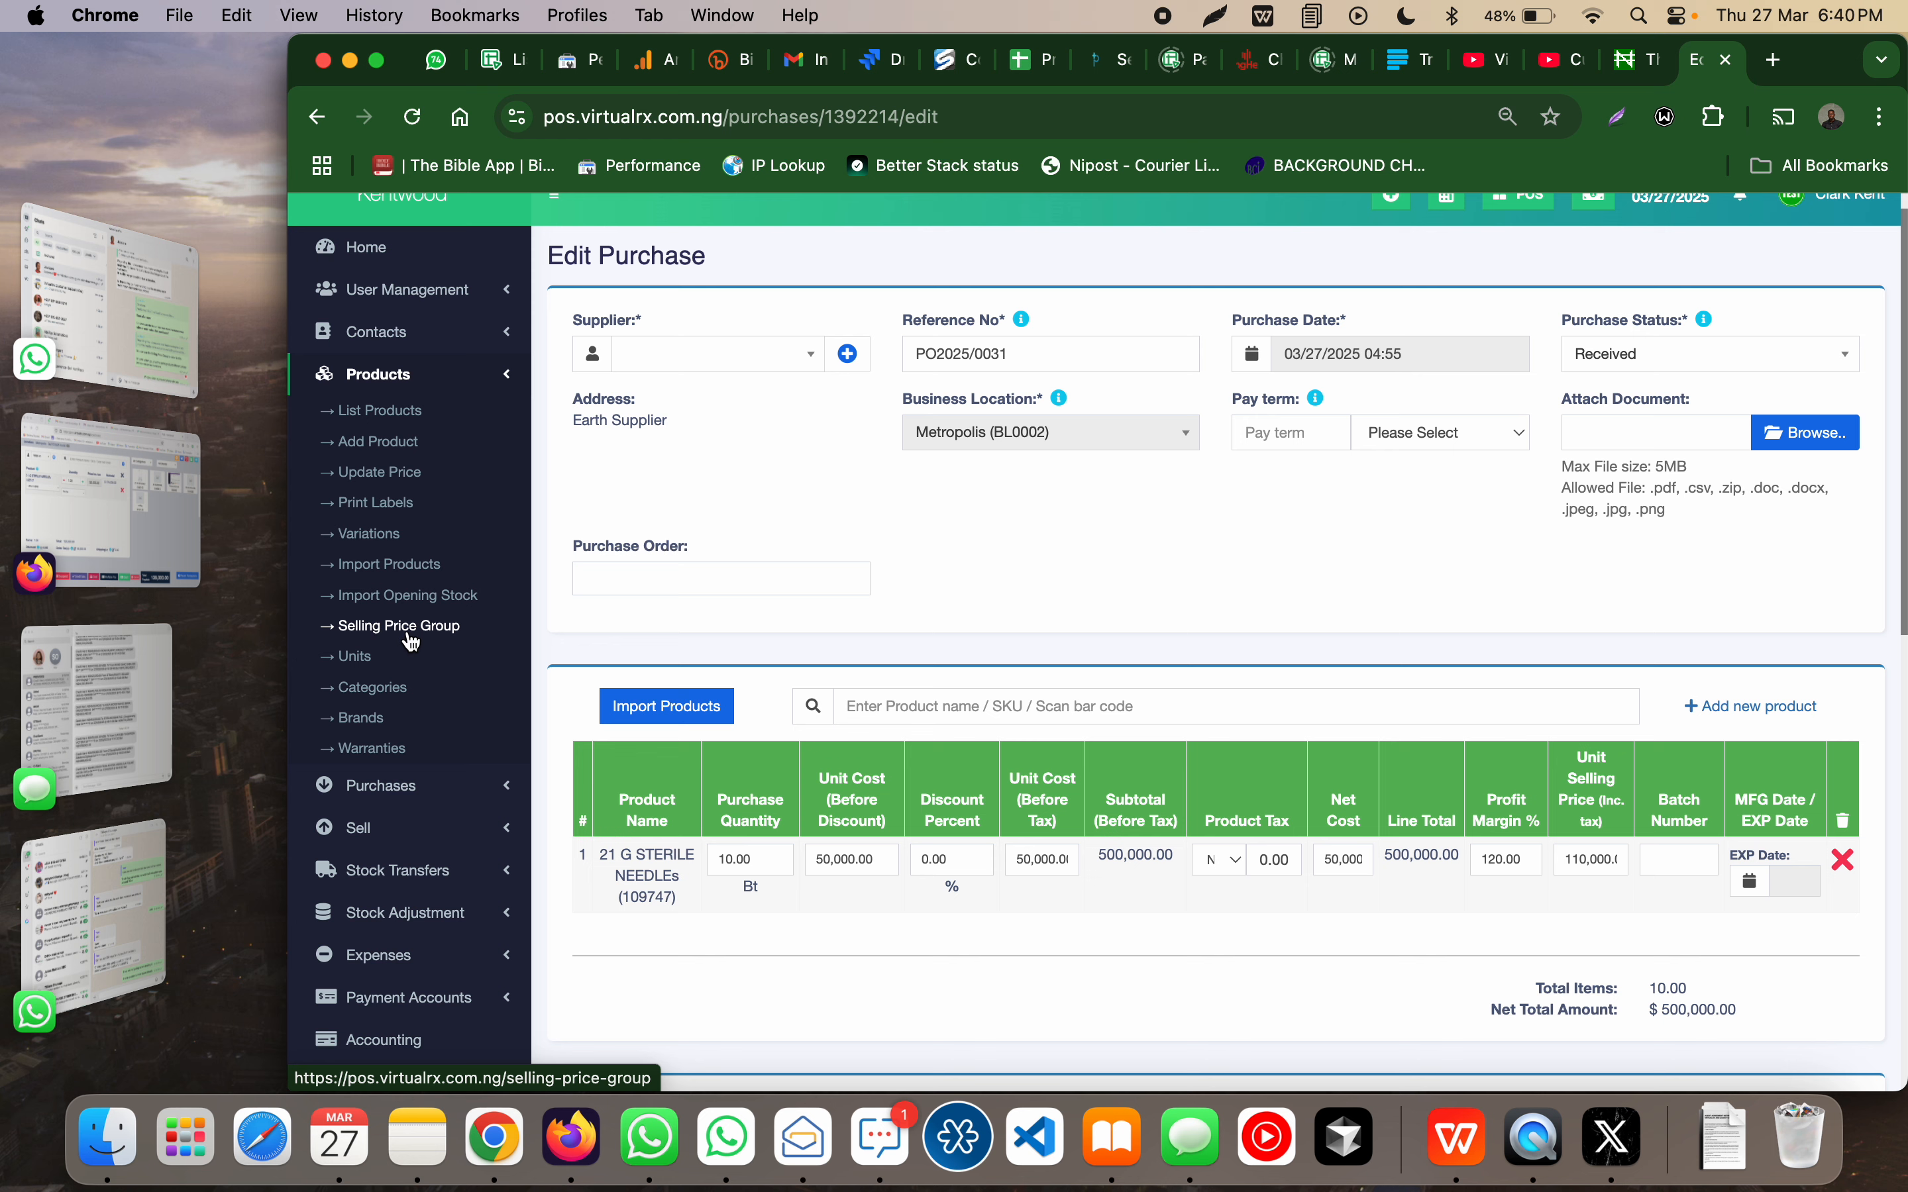
pyautogui.click(411, 641)
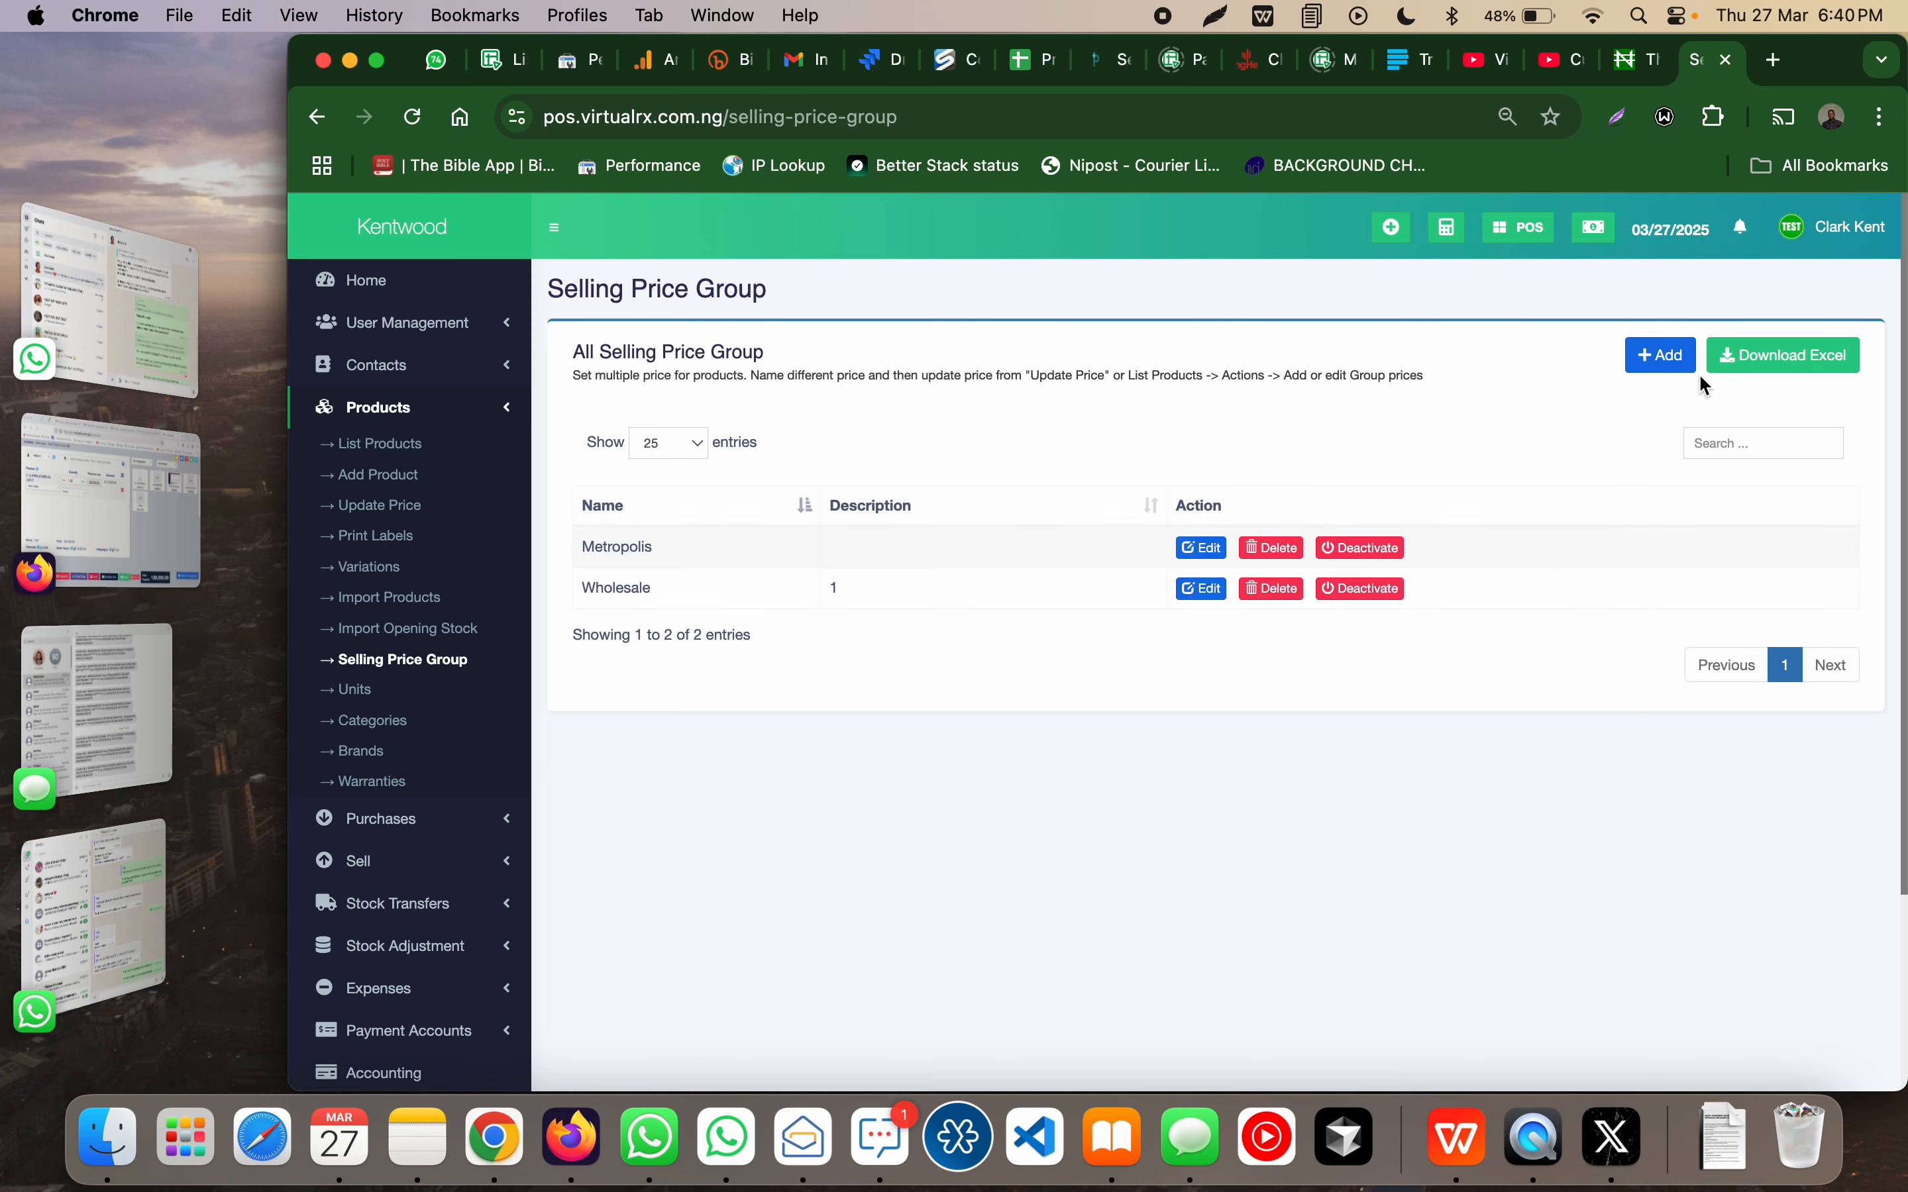
pyautogui.click(1661, 355)
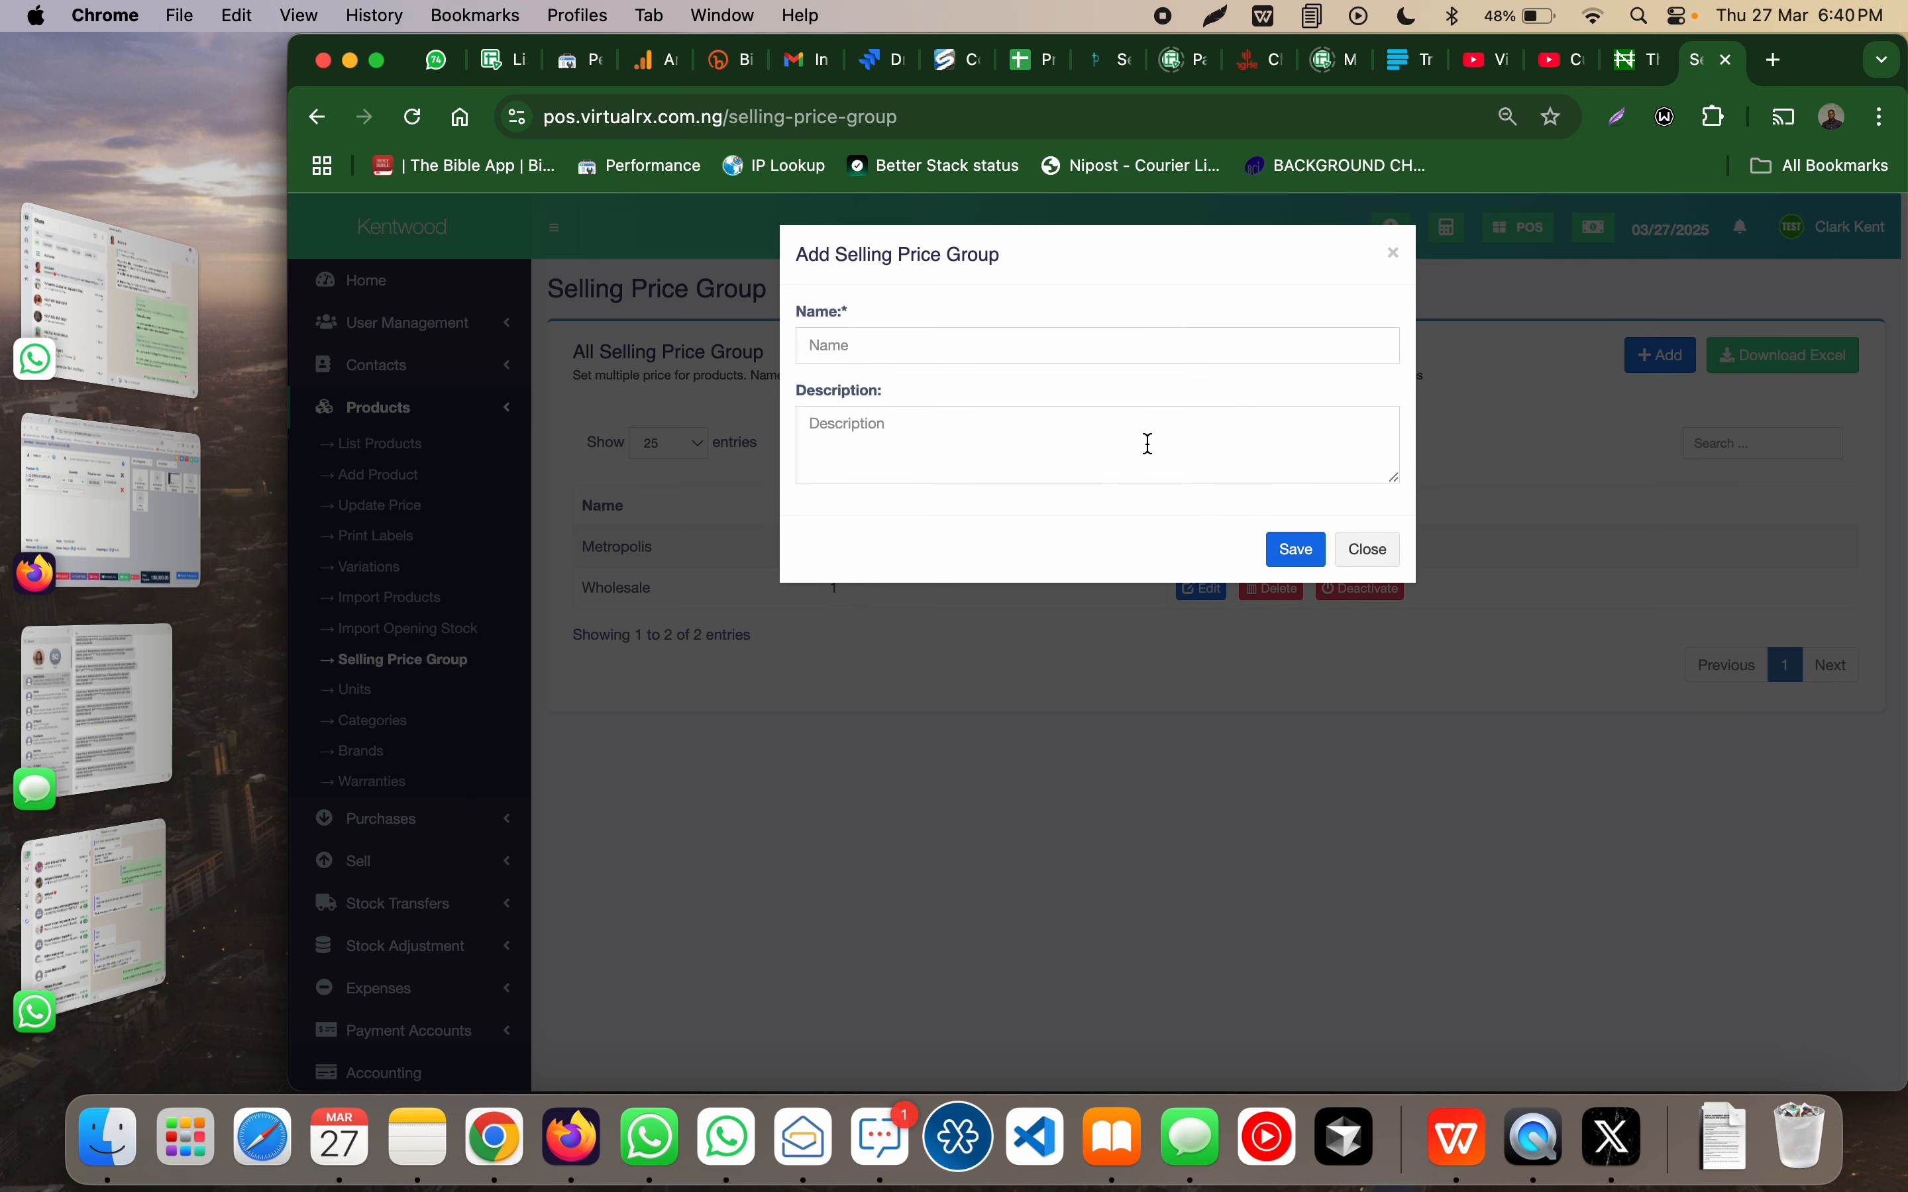
pyautogui.click(1115, 353)
pyautogui.write('Kent')
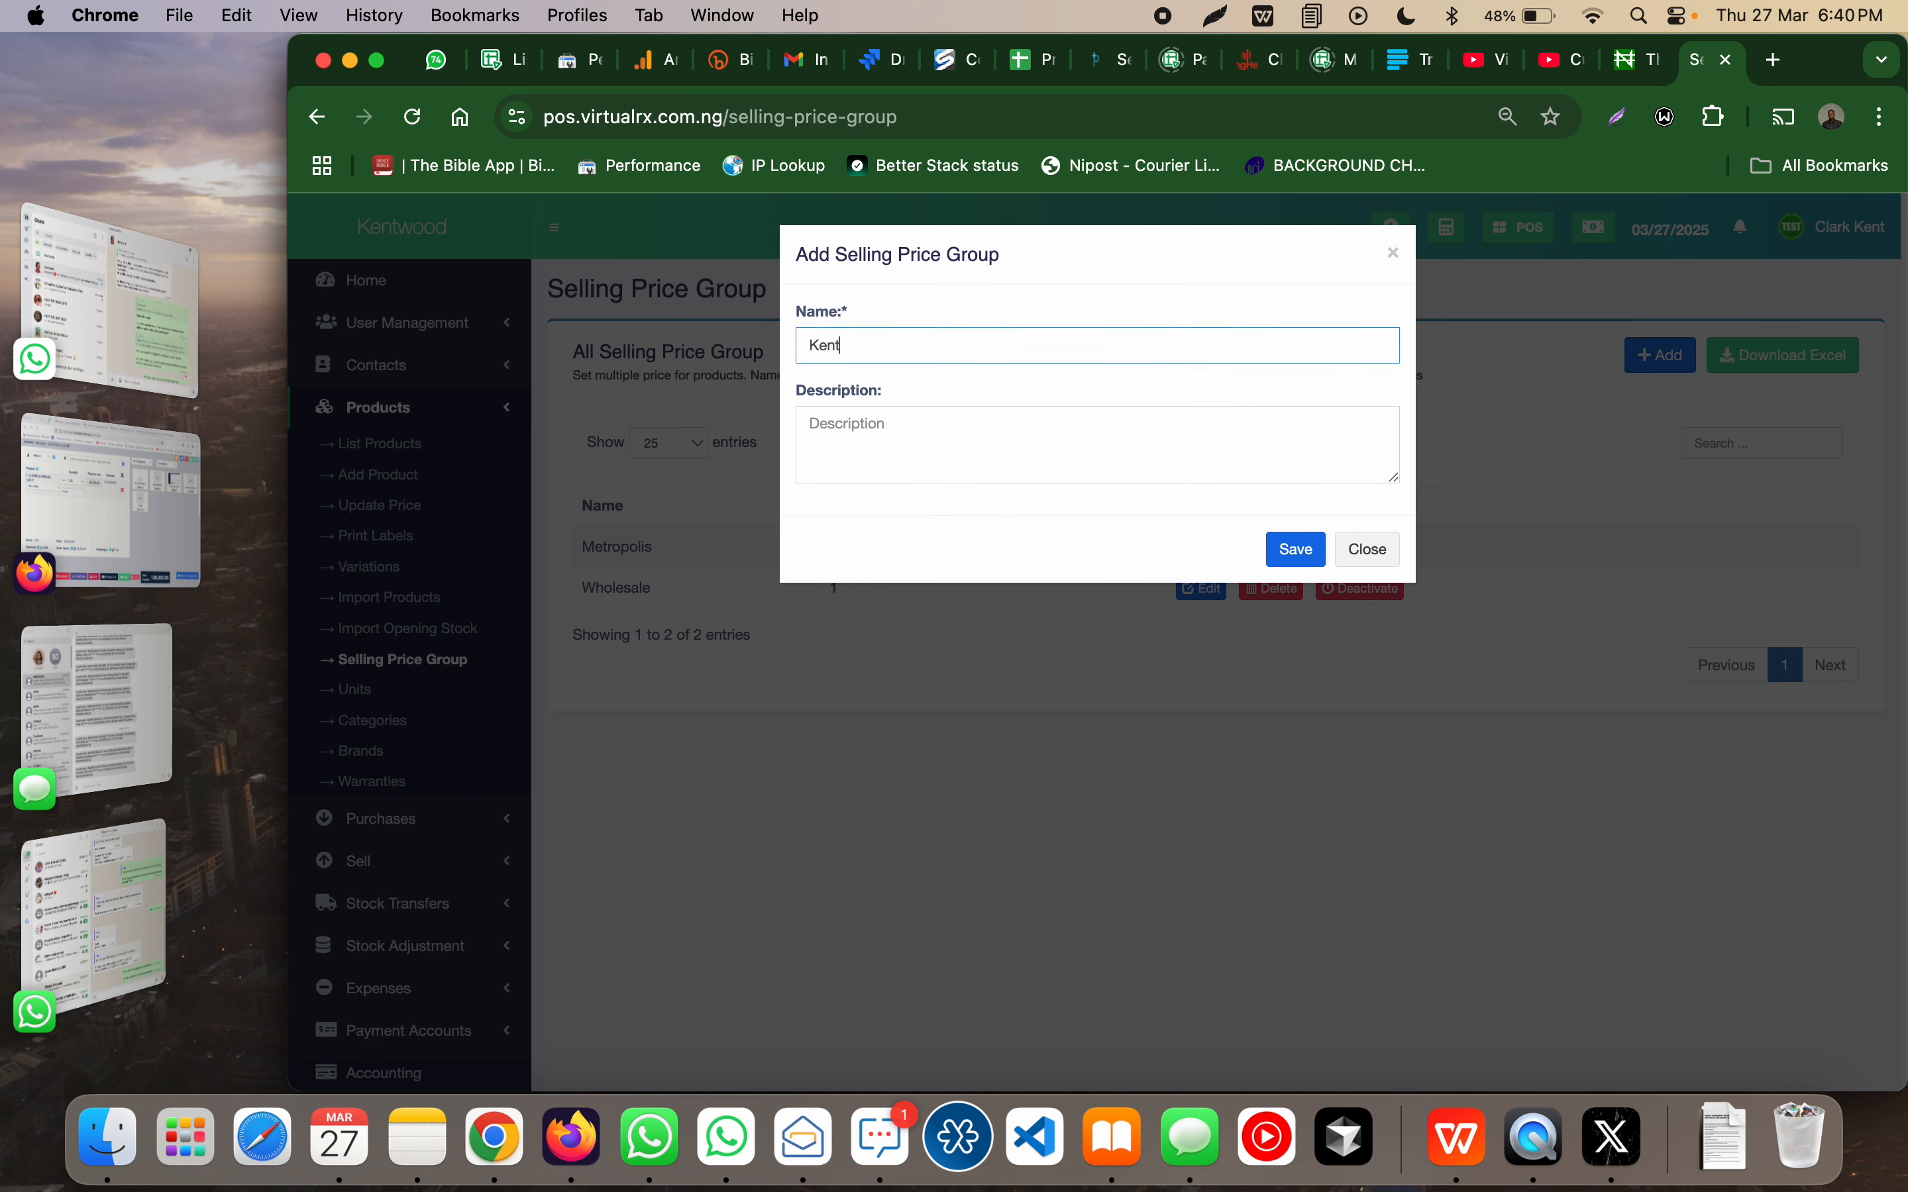
pyautogui.write('wood')
pyautogui.click(1297, 550)
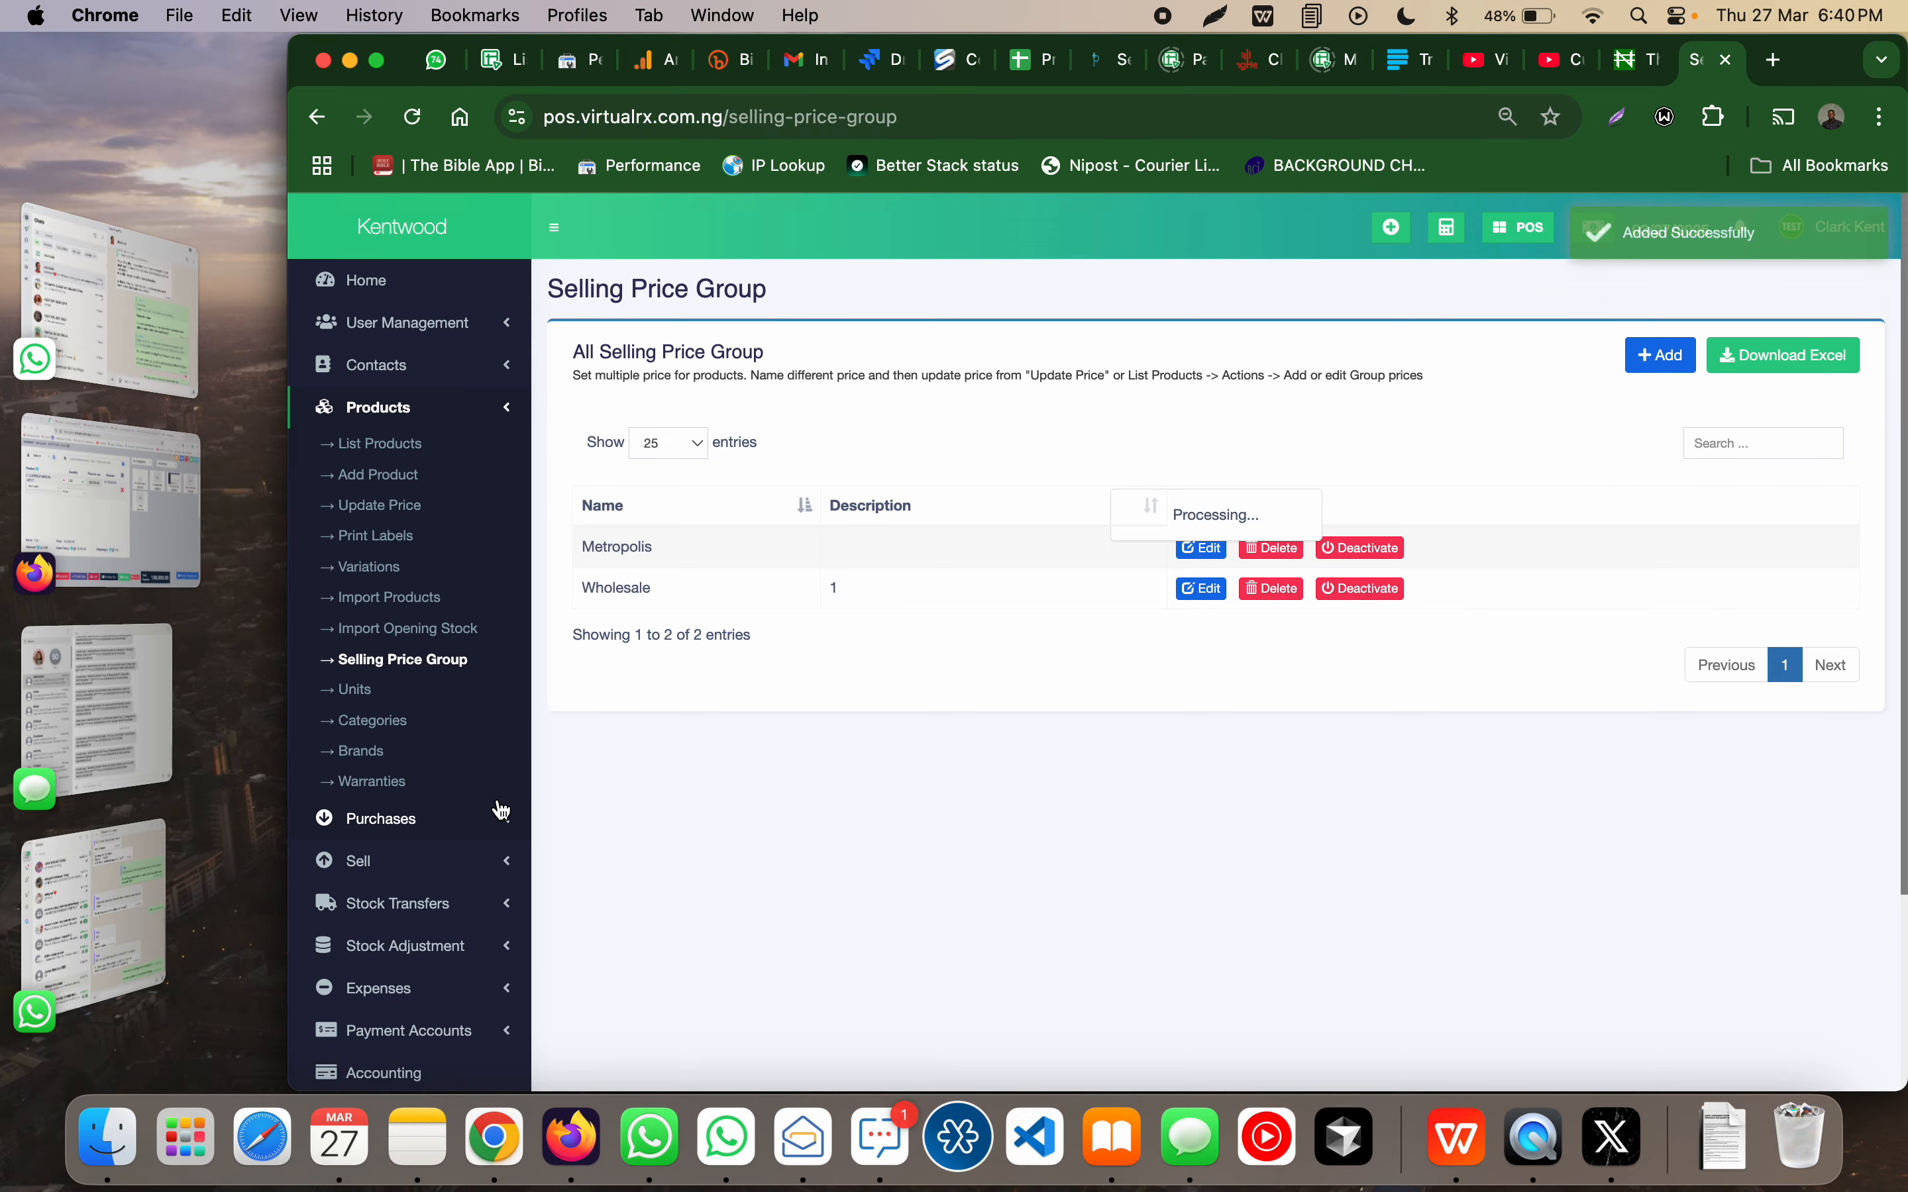
# Step: Open the Kentwood business location for editing and set its default selling price group to Kentwood
pyautogui.scroll(-3, 502, 810)
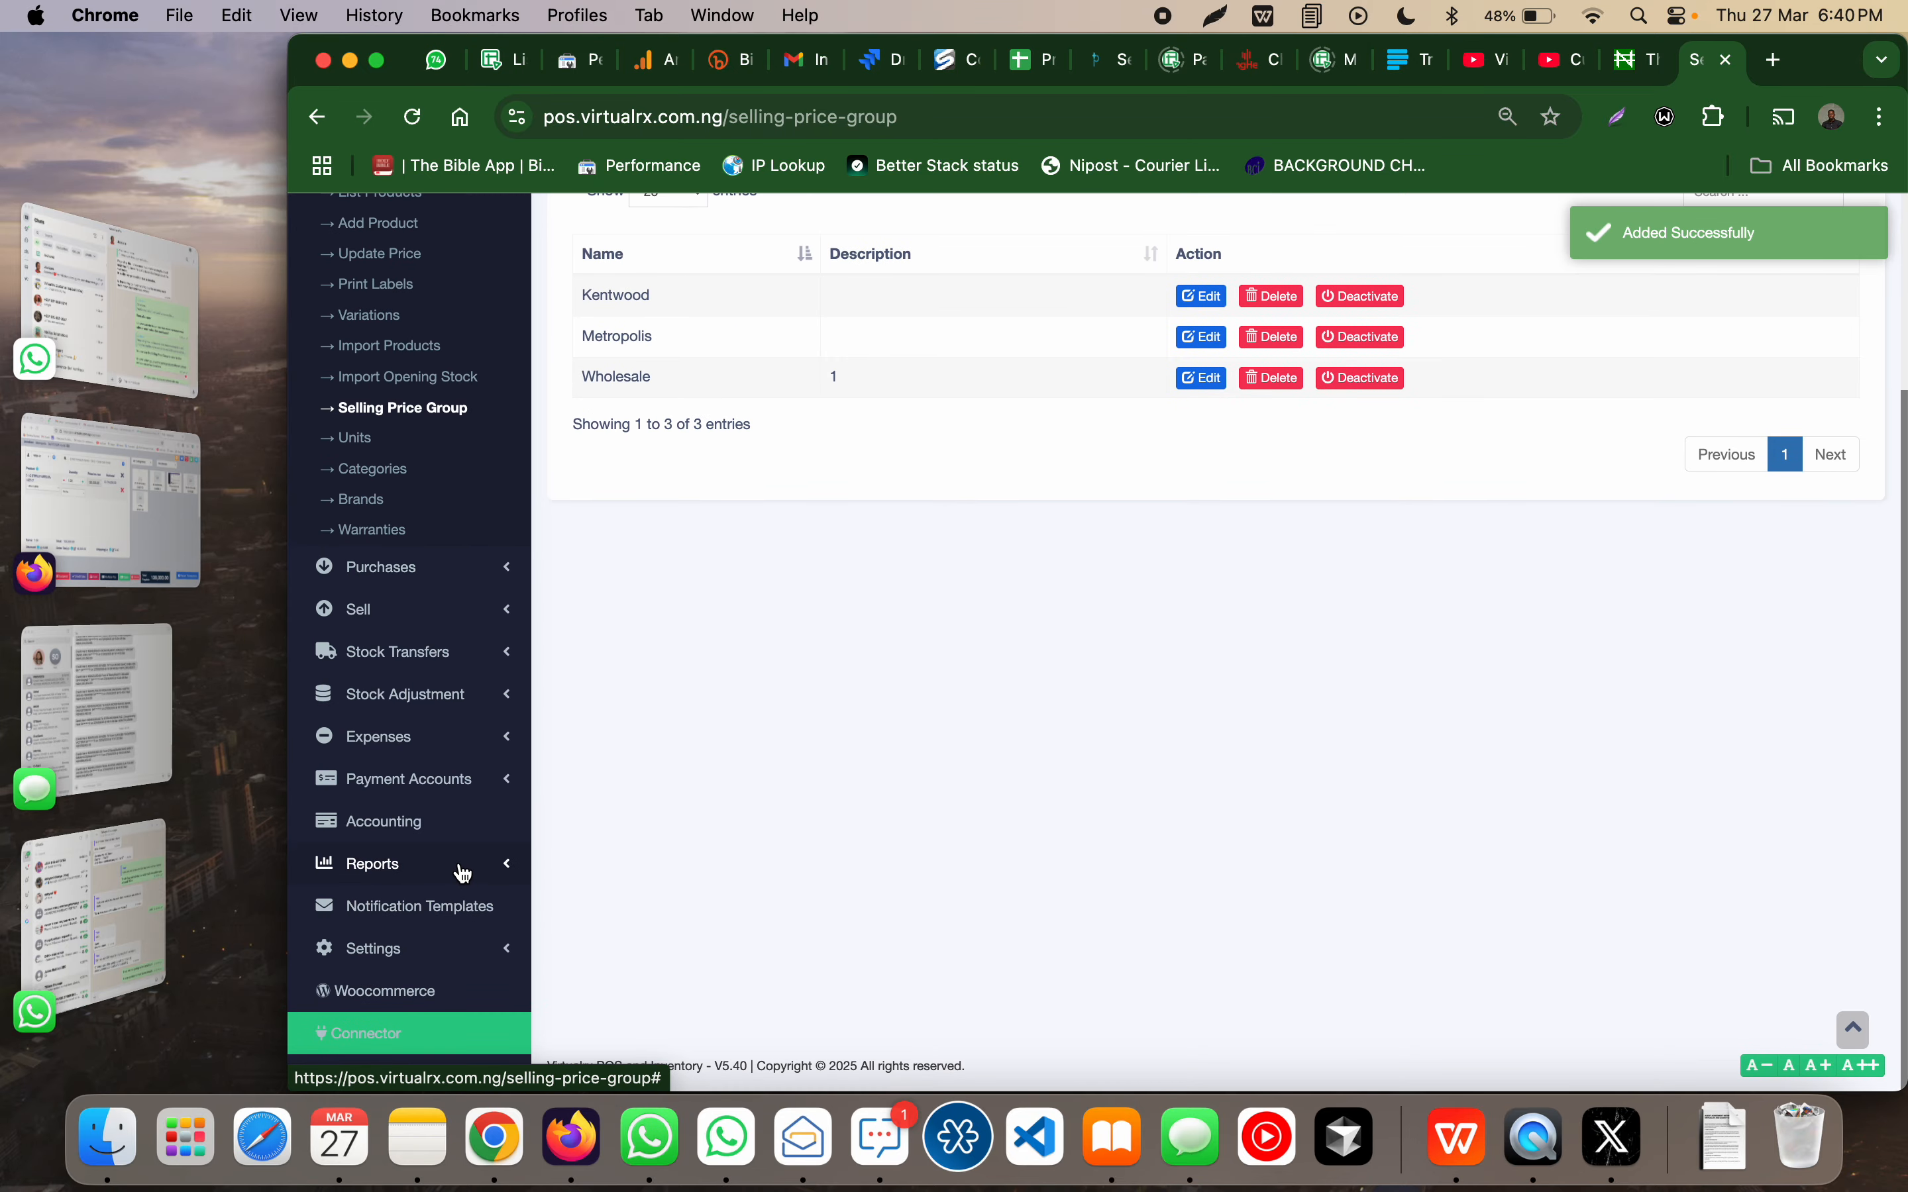
pyautogui.click(462, 942)
pyautogui.click(443, 901)
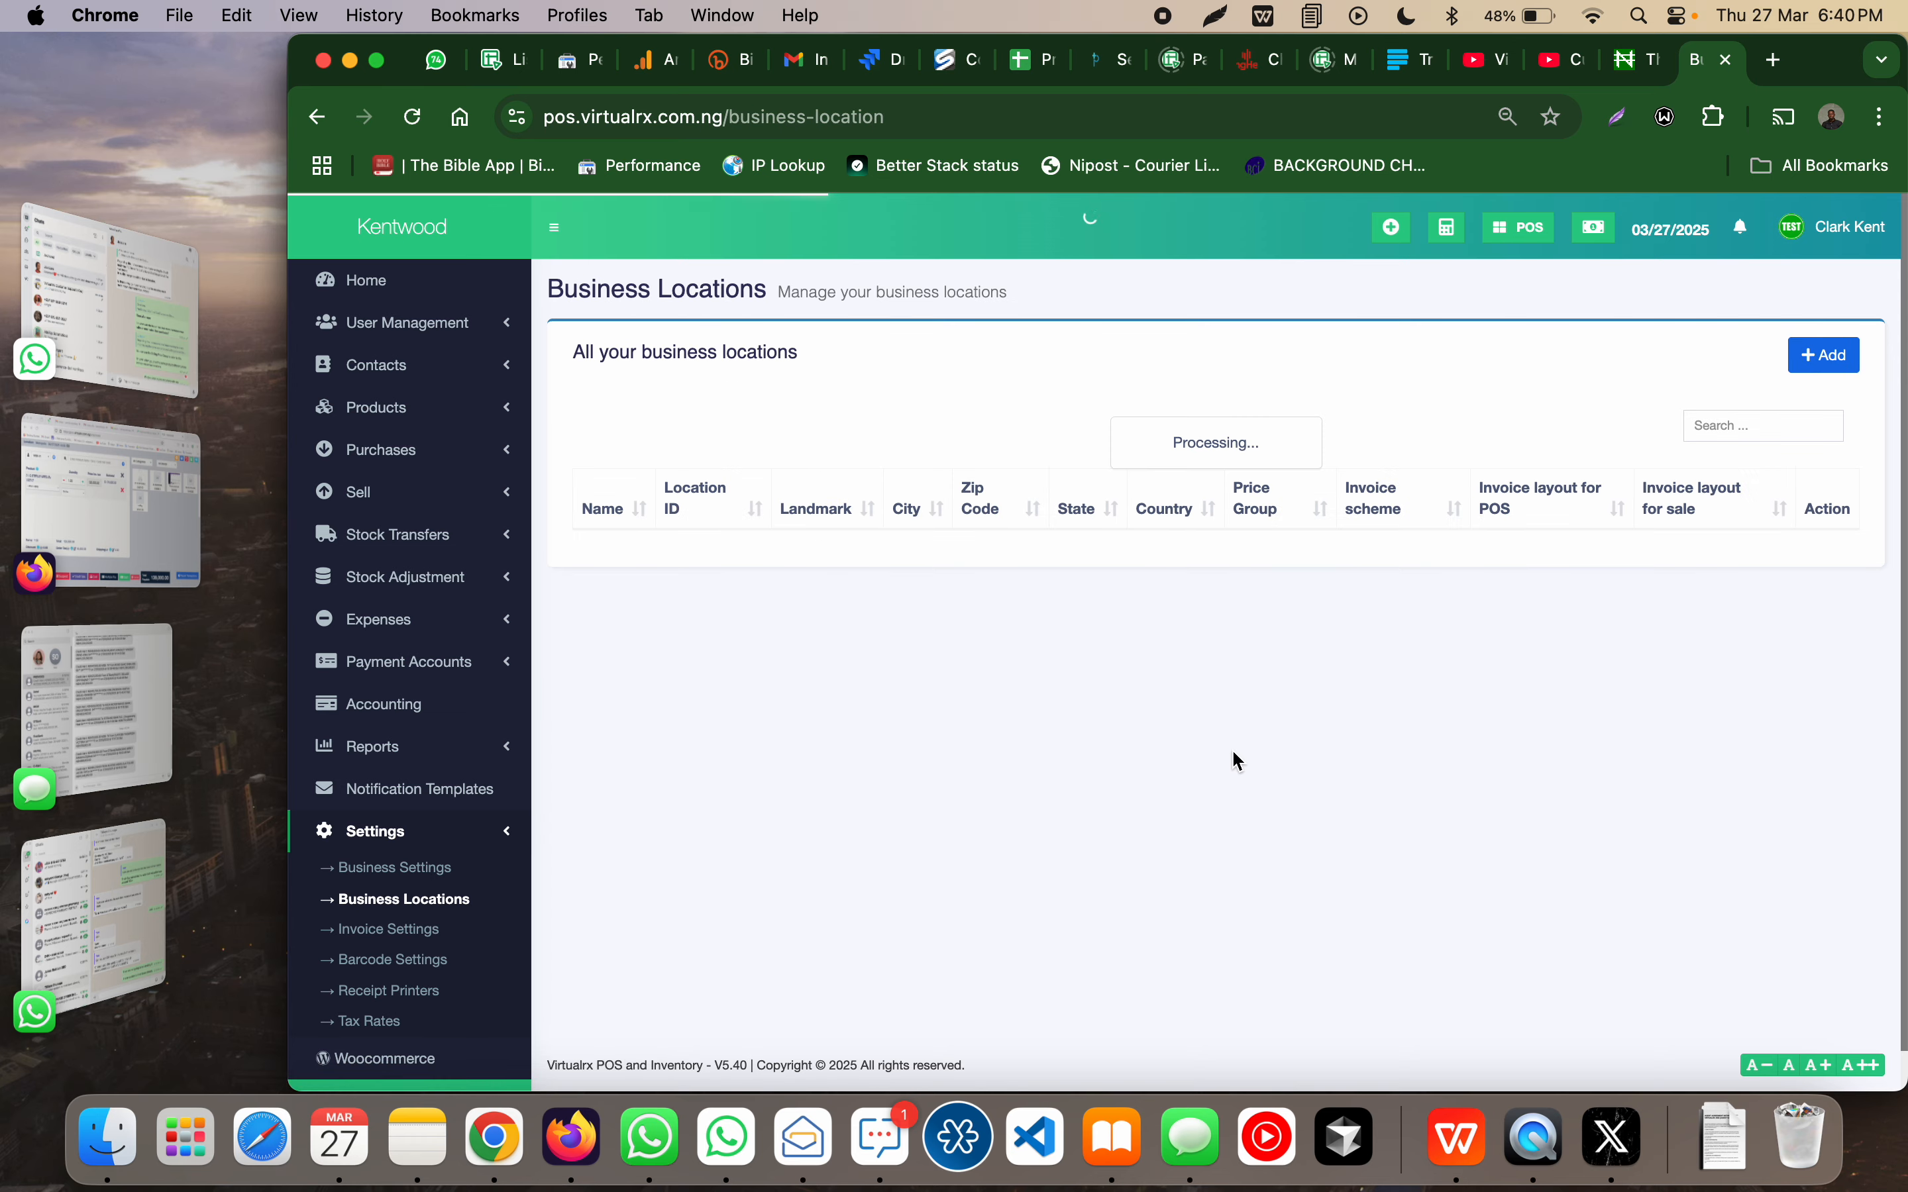
pyautogui.click(1699, 571)
pyautogui.scroll(-5, 915, 832)
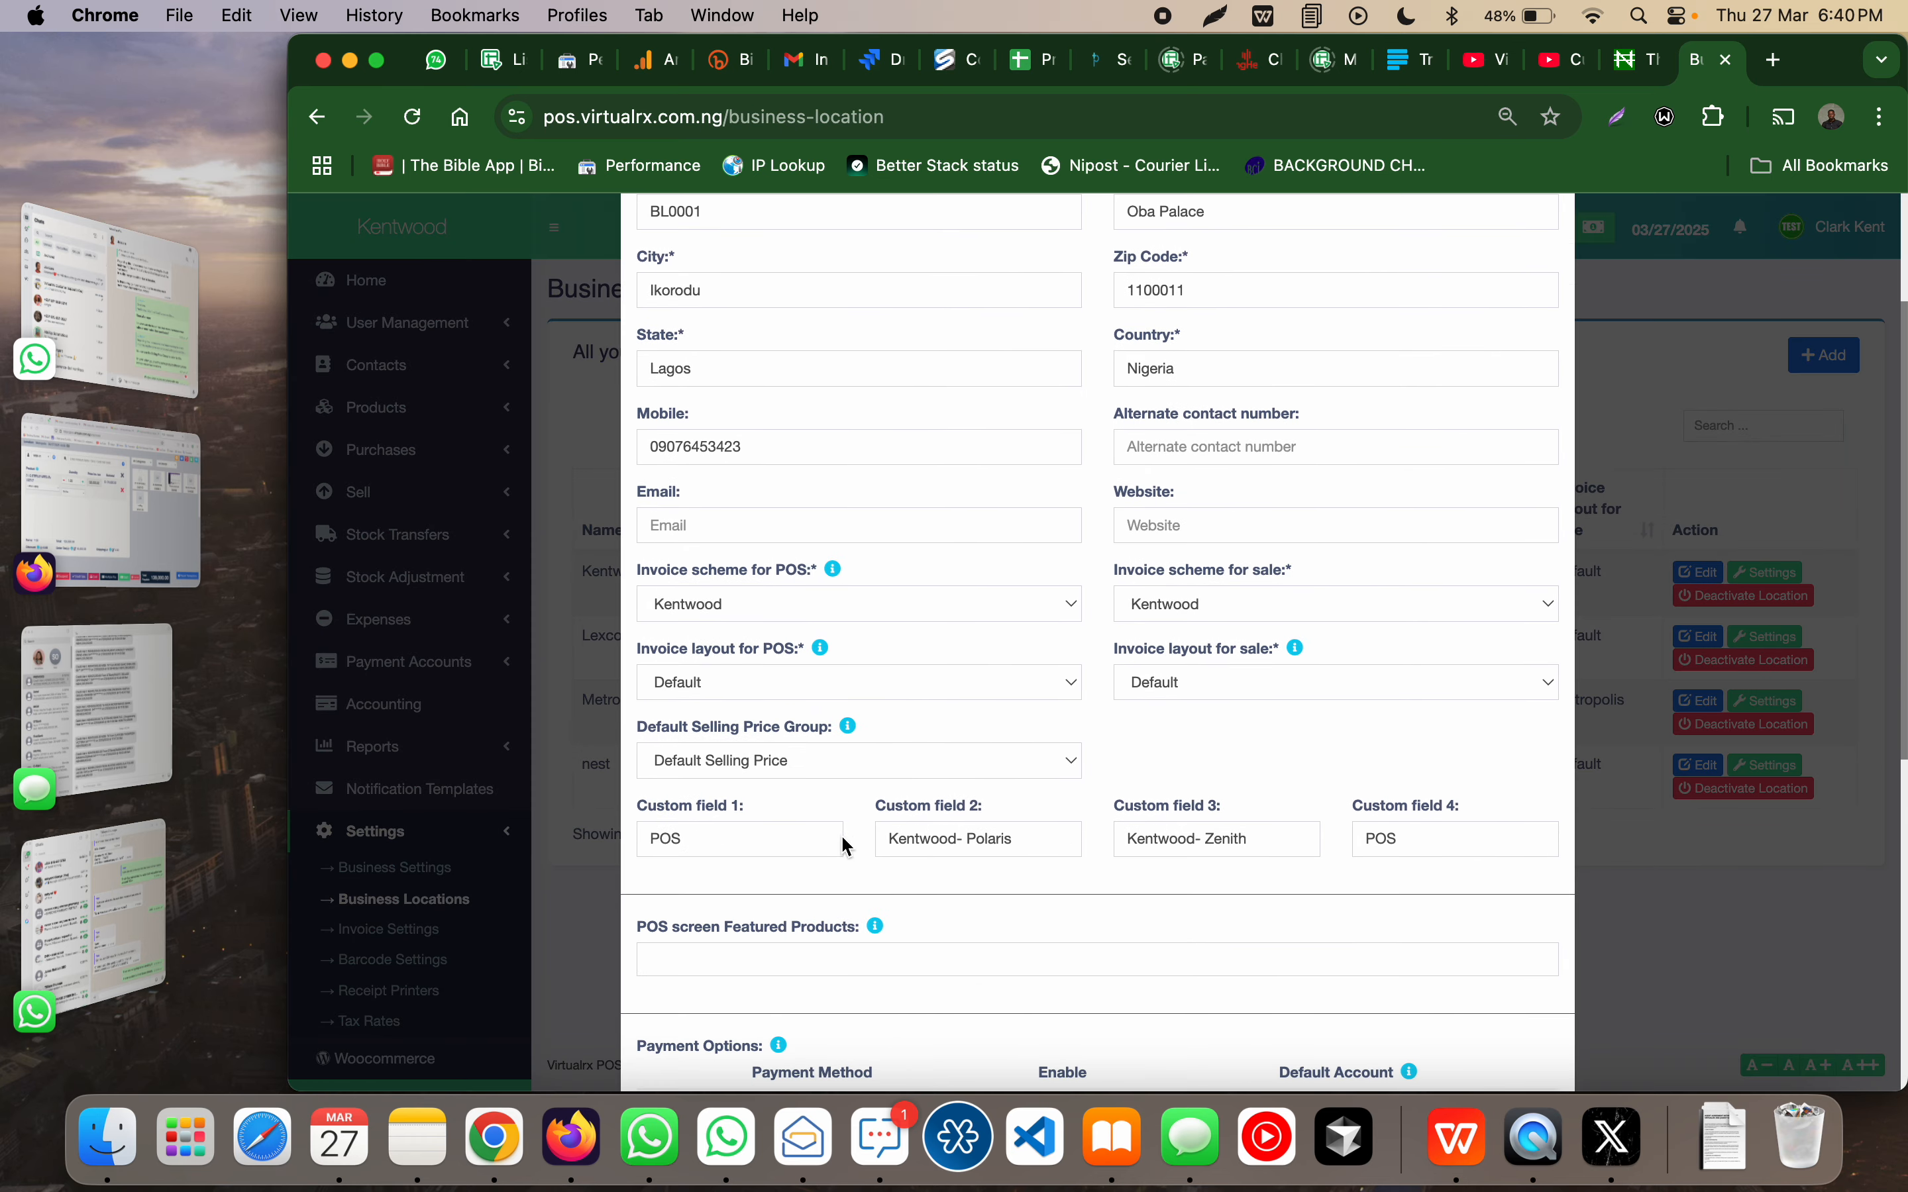
pyautogui.click(788, 774)
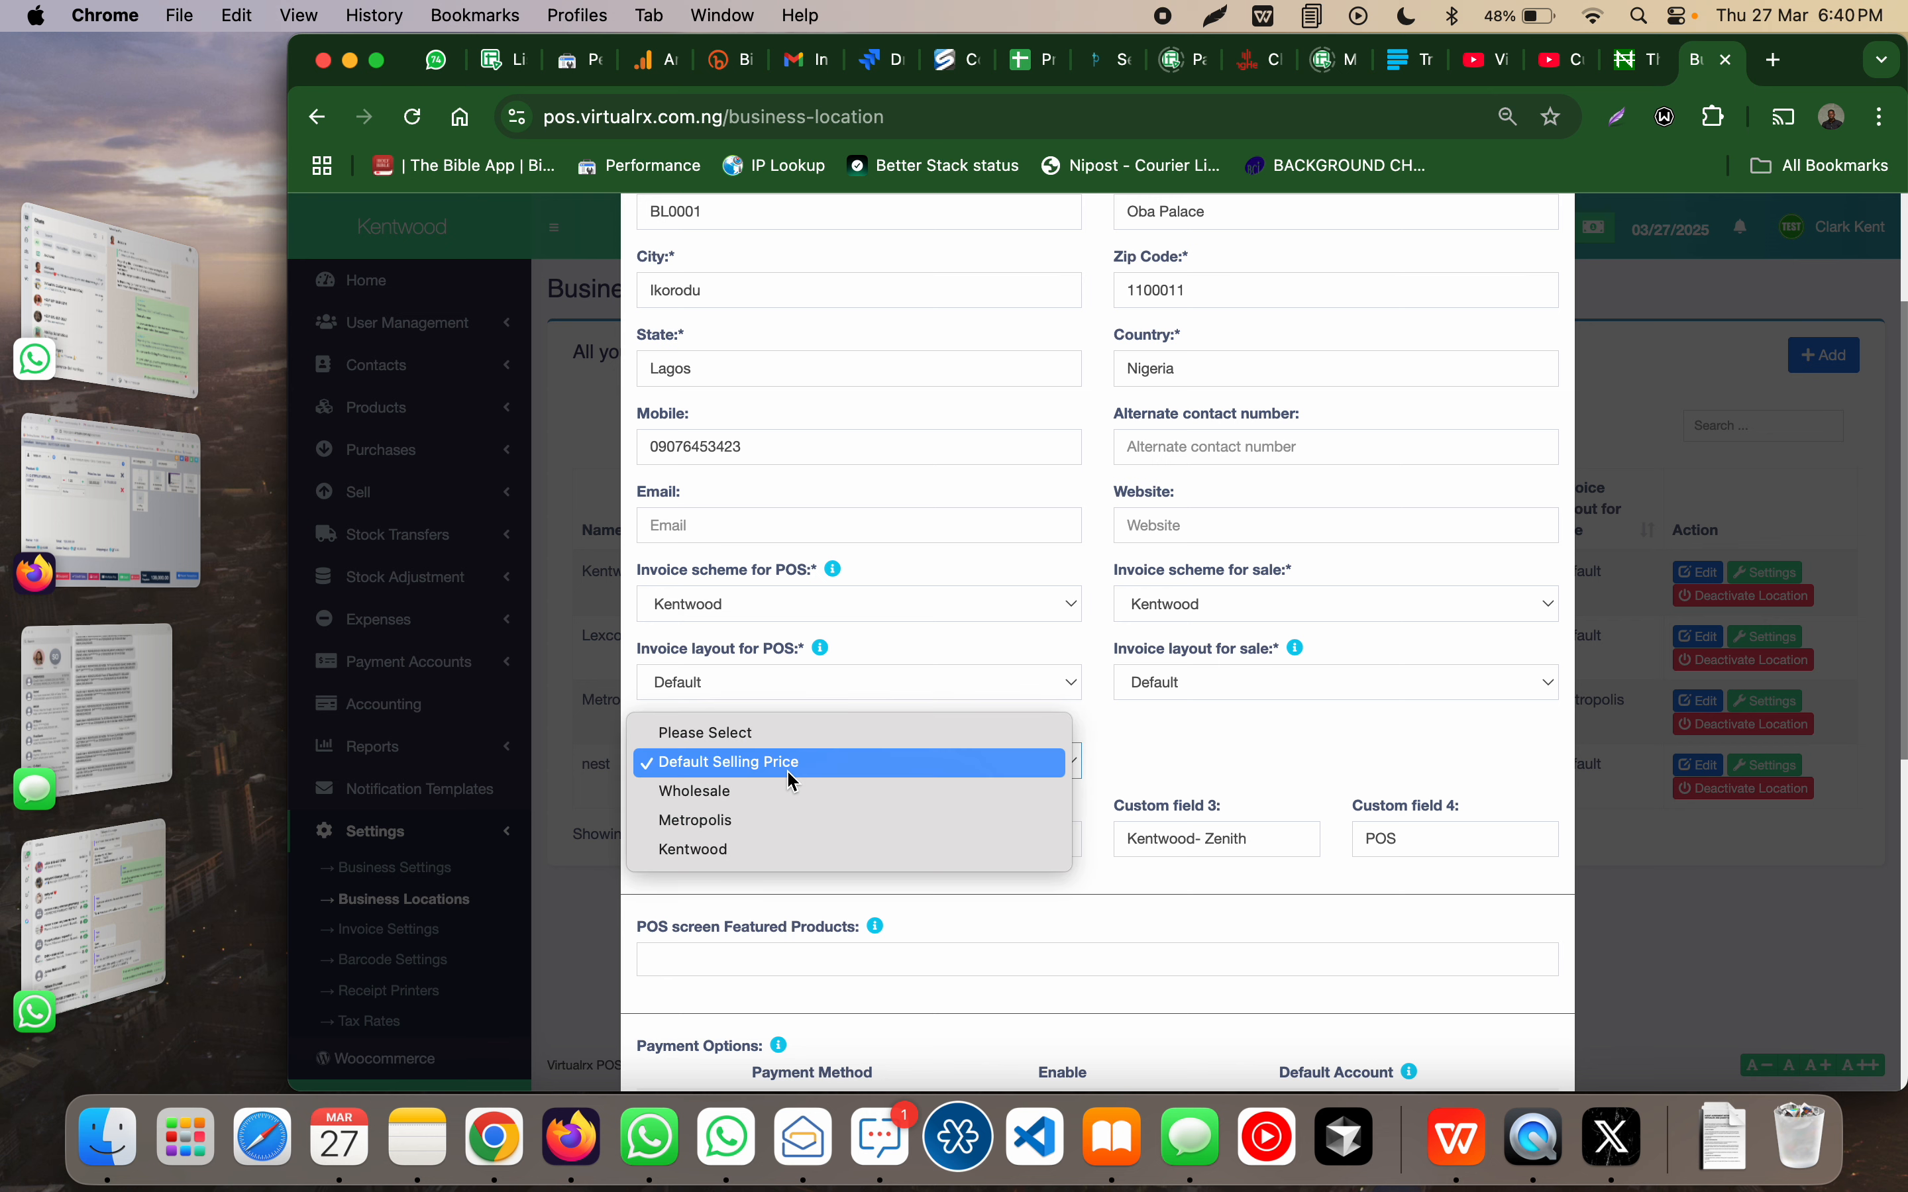
pyautogui.click(797, 855)
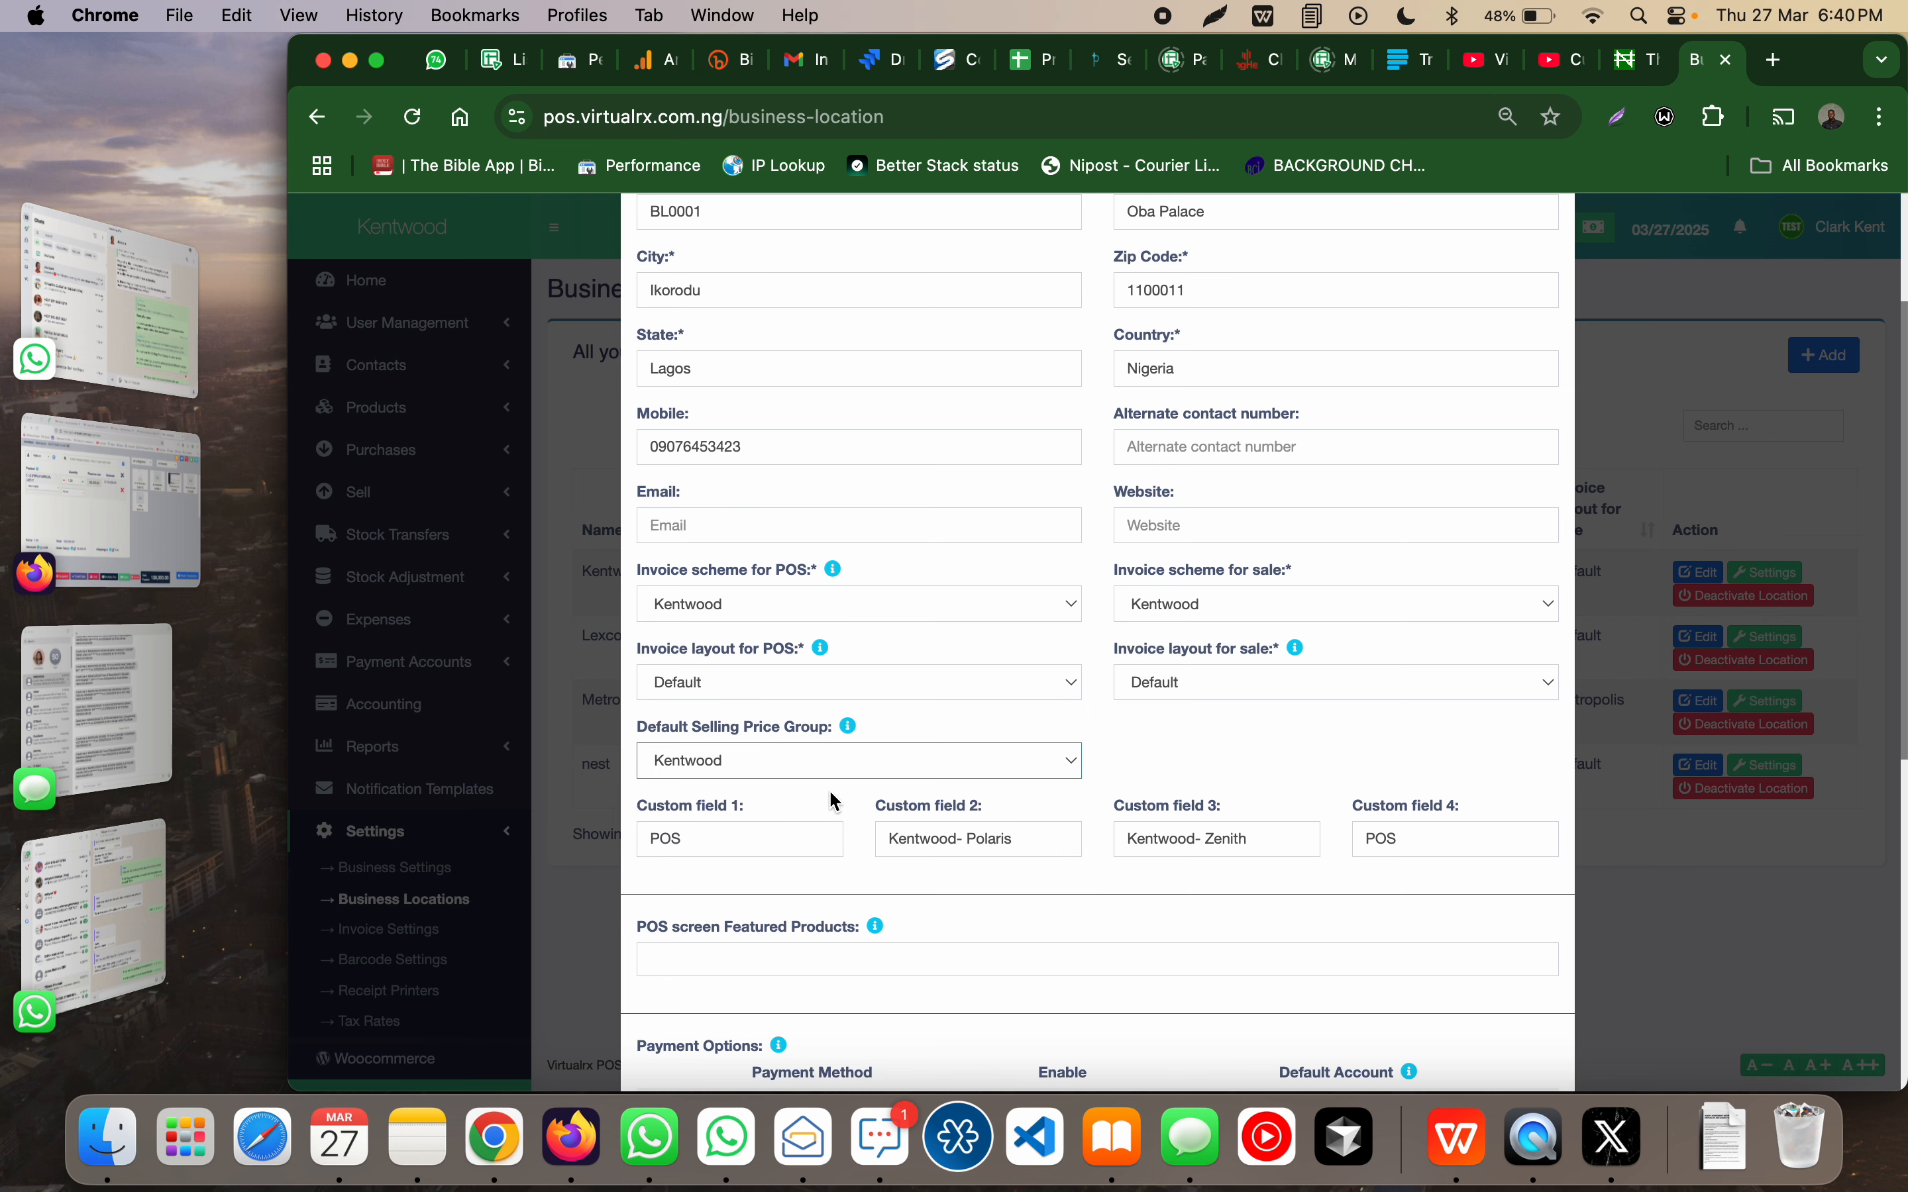